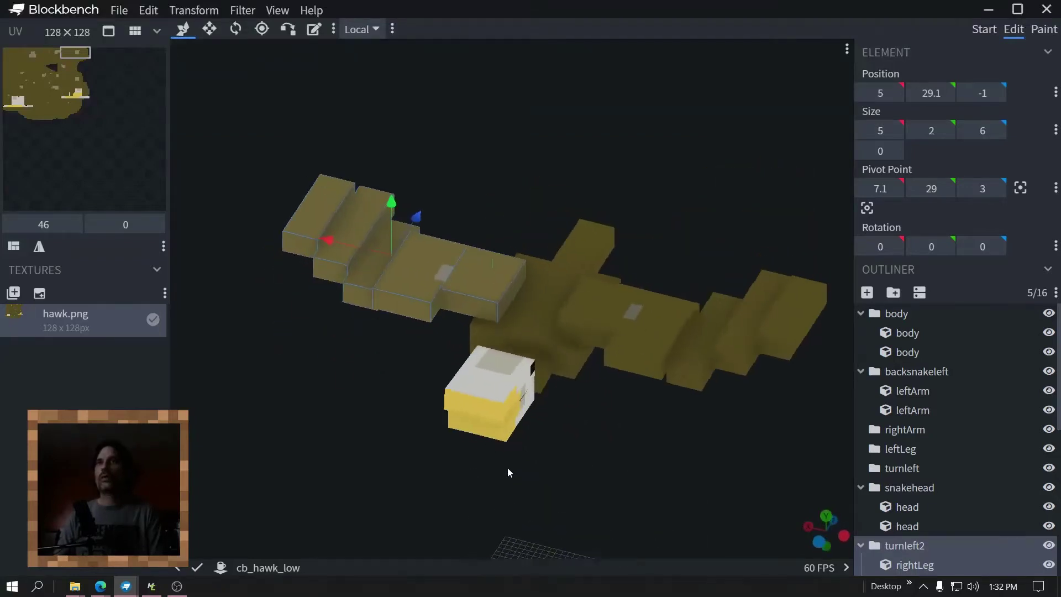
Switch to the second Blockbench window and create a Modded Entity project with the default Forge 1.15 - 1.16 (MCP) and 16 × 16 texture settings
{"action": "left_click_drag", "start_coordinate": [545, 426], "coordinate": [547, 485]}
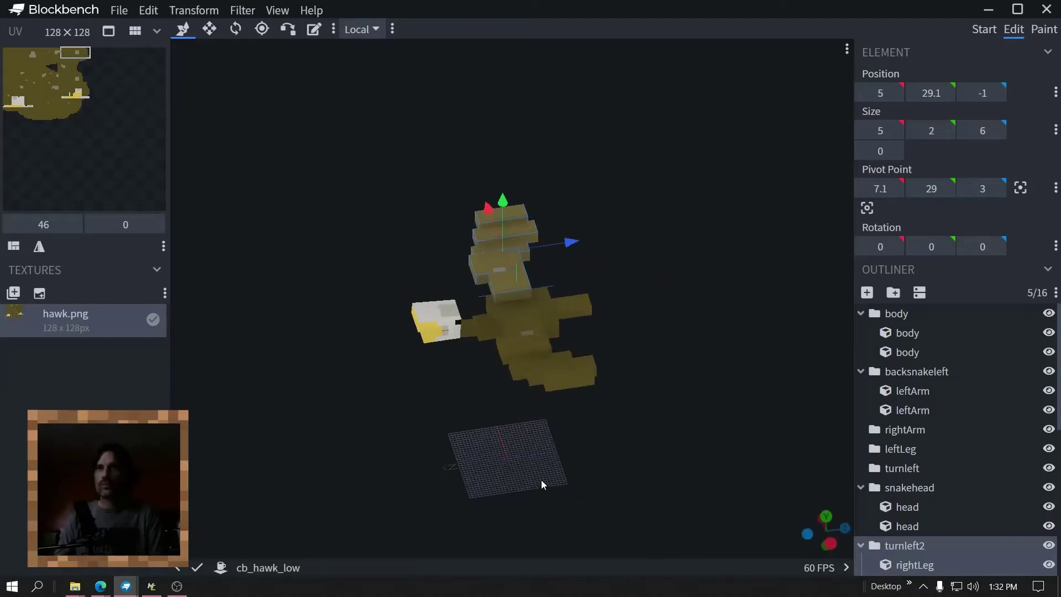
{"action": "left_click_drag", "start_coordinate": [608, 473], "coordinate": [526, 487]}
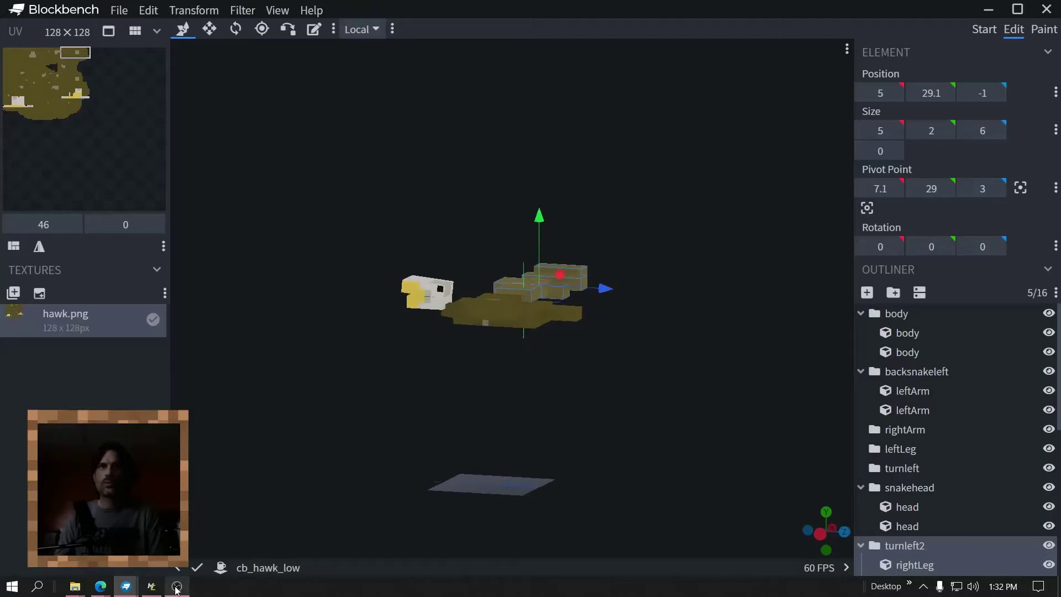
{"action": "mouse_move", "coordinate": [175, 586]}
{"action": "mouse_move", "coordinate": [126, 586]}
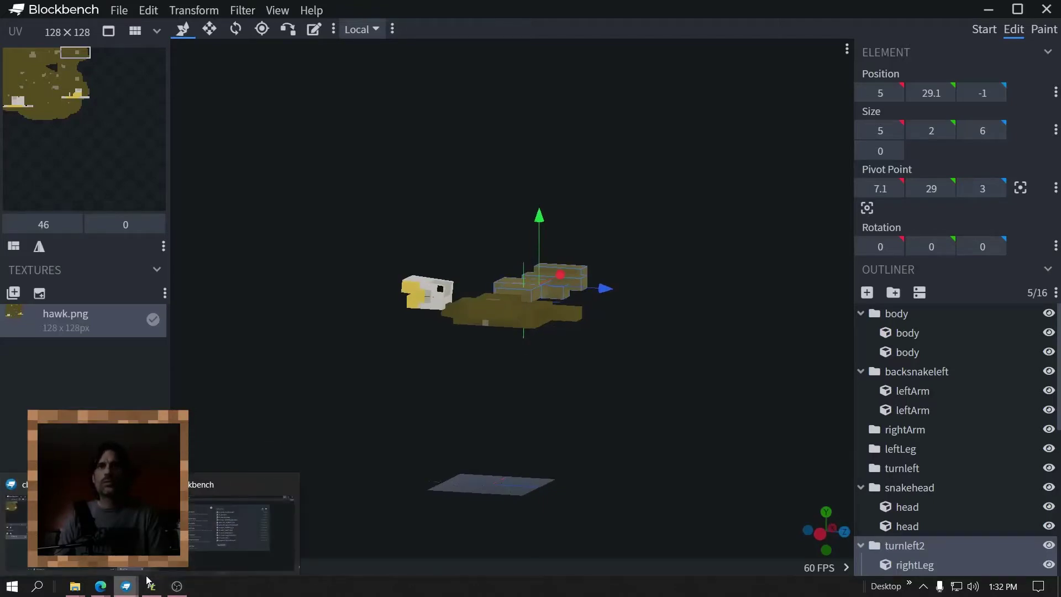
{"action": "left_click", "coordinate": [194, 558]}
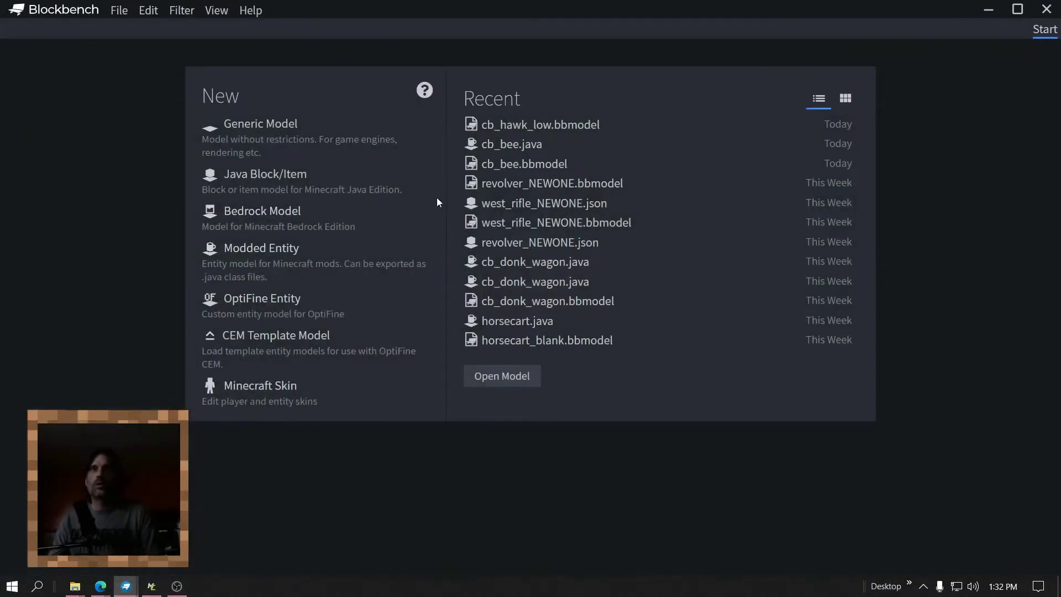
{"action": "left_click", "coordinate": [288, 255]}
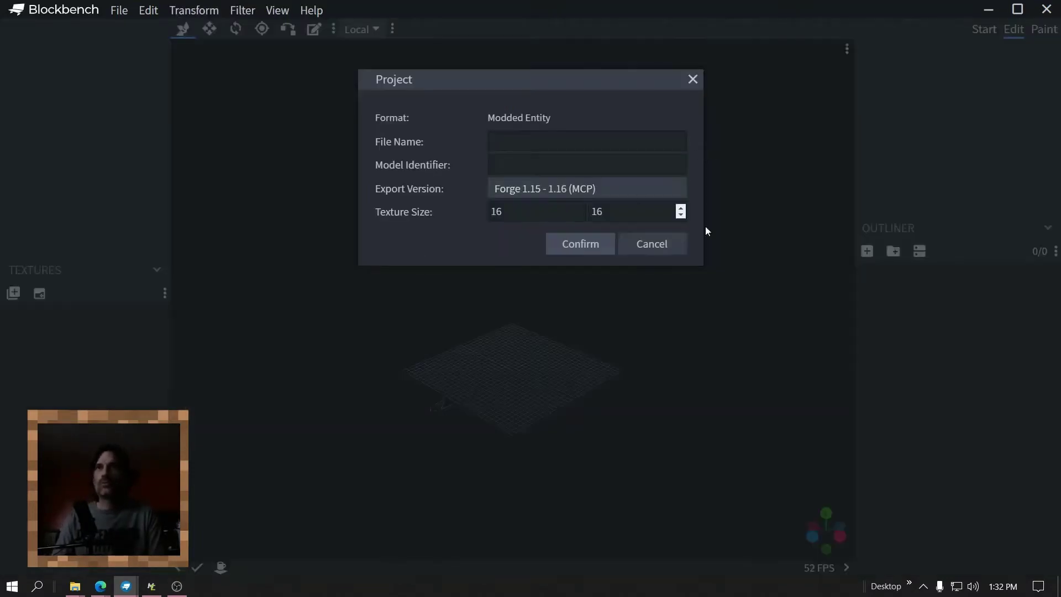
{"action": "left_click", "coordinate": [597, 244]}
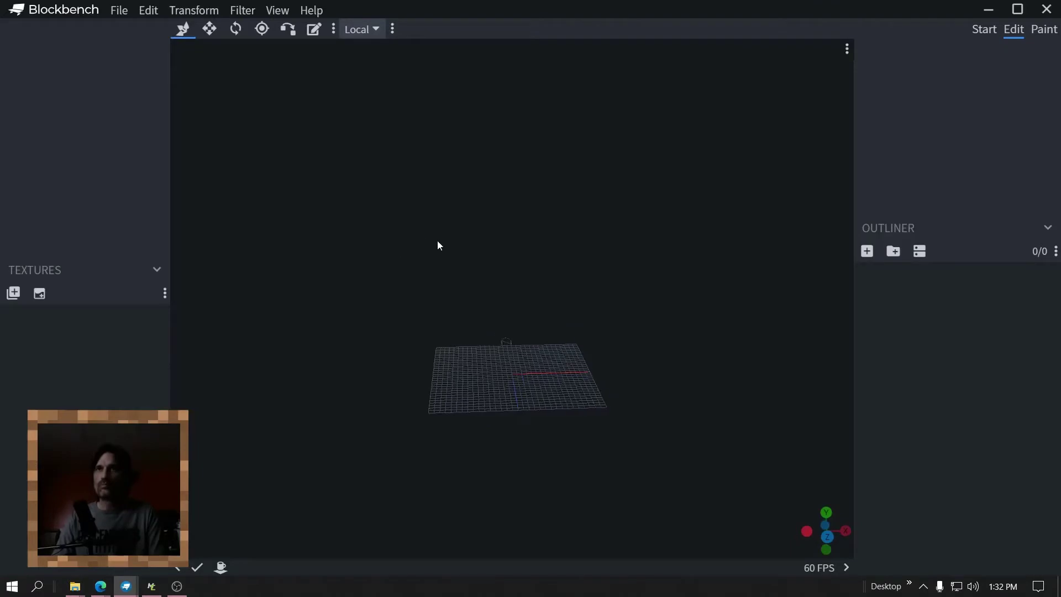
Add a group to the empty project and name it head
{"action": "left_click_drag", "start_coordinate": [472, 223], "coordinate": [581, 213]}
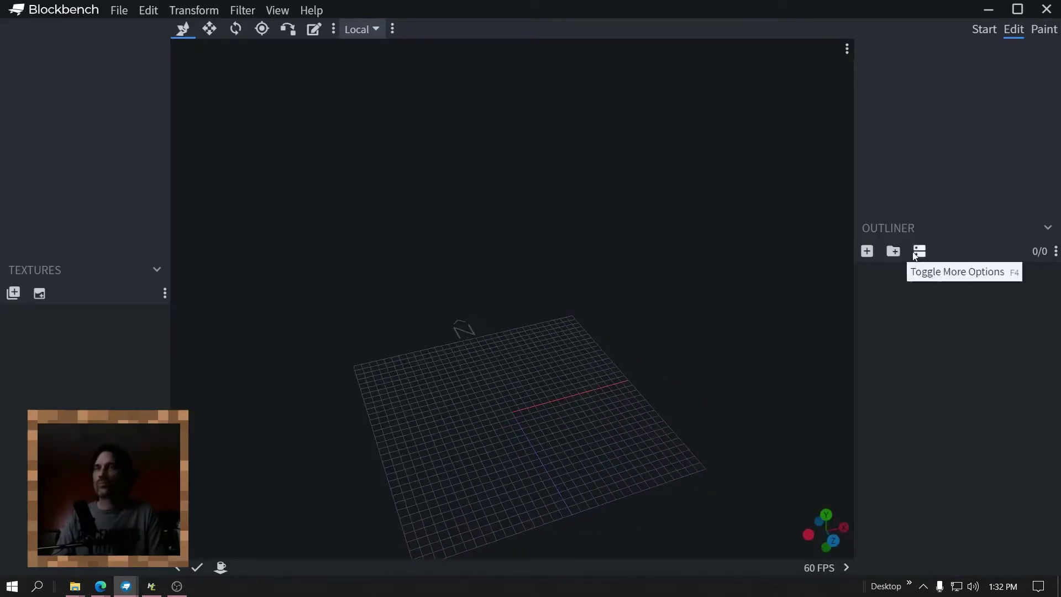
{"action": "left_click", "coordinate": [895, 251]}
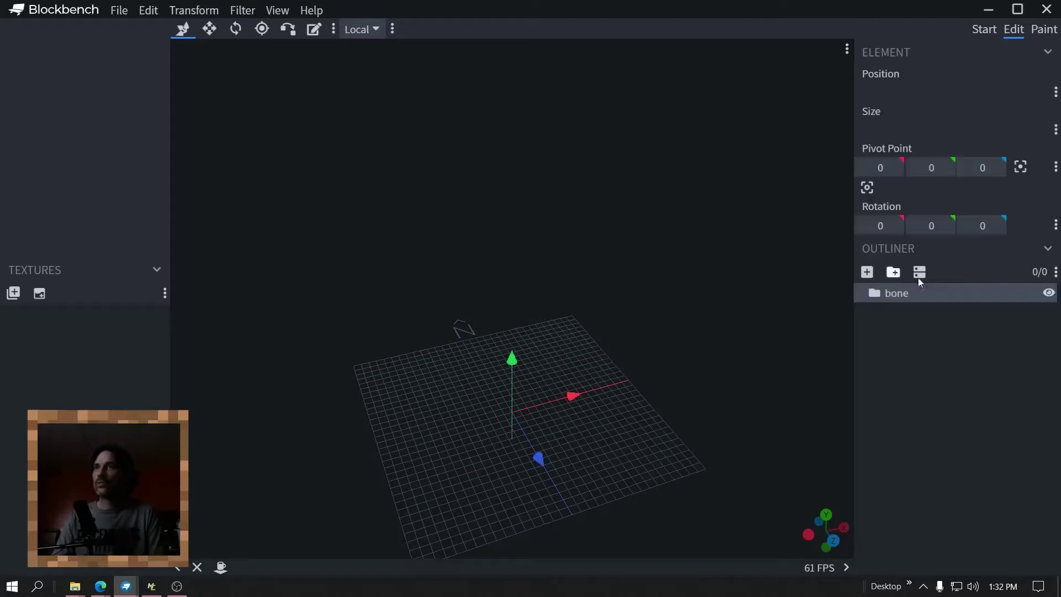
{"action": "right_click", "coordinate": [880, 294]}
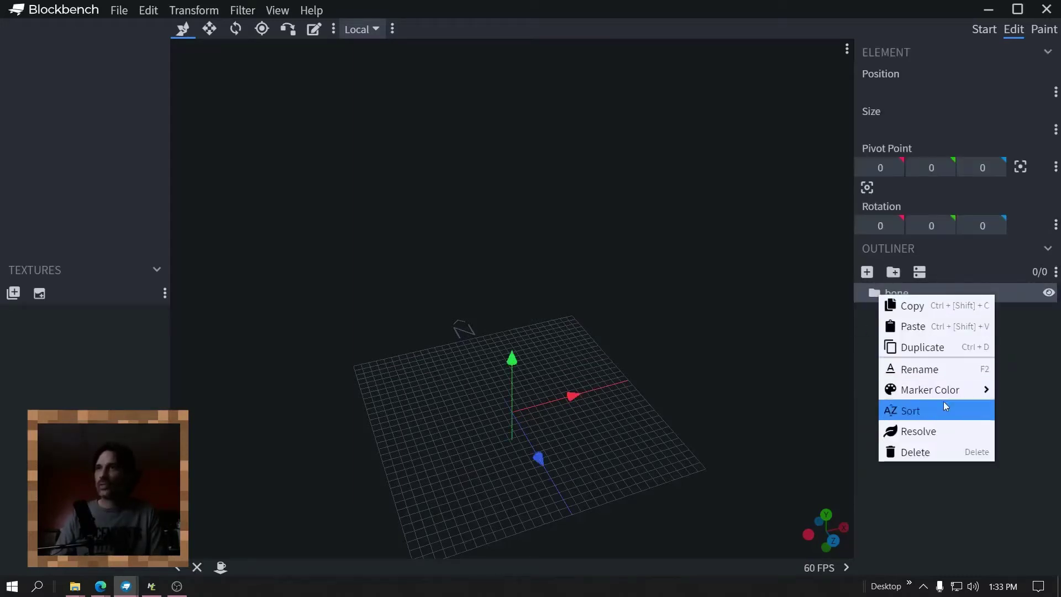
{"action": "left_click", "coordinate": [911, 366]}
{"action": "type", "text": "head"}
{"action": "key", "text": "Return"}
Add a second group below head and name it body
{"action": "left_click", "coordinate": [894, 272]}
{"action": "right_click", "coordinate": [904, 318]}
{"action": "left_click_drag", "start_coordinate": [901, 314], "coordinate": [880, 389]}
{"action": "right_click", "coordinate": [901, 313]}
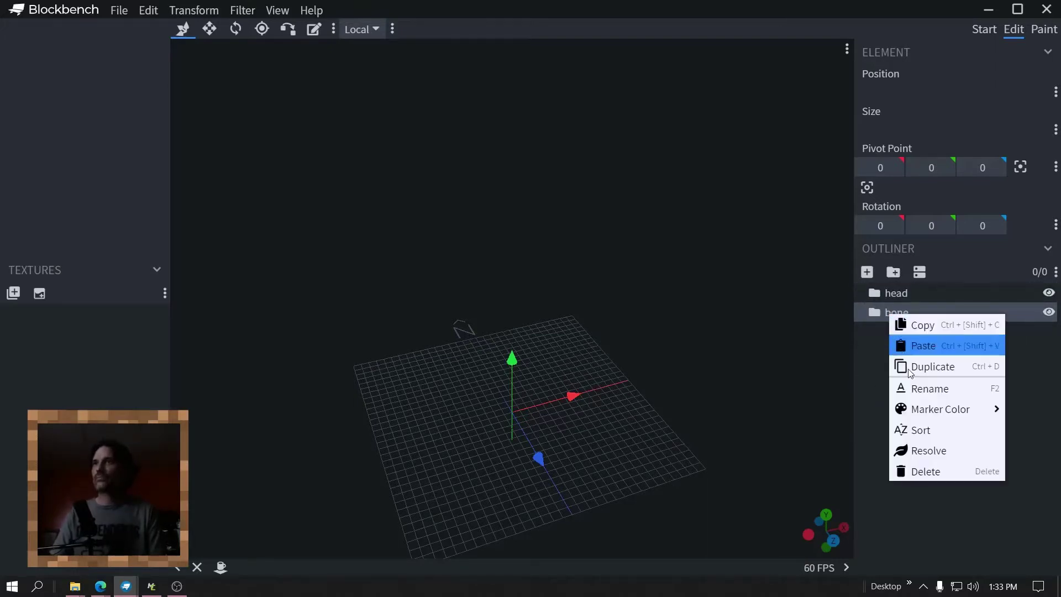
{"action": "left_click", "coordinate": [939, 388]}
{"action": "type", "text": "body"}
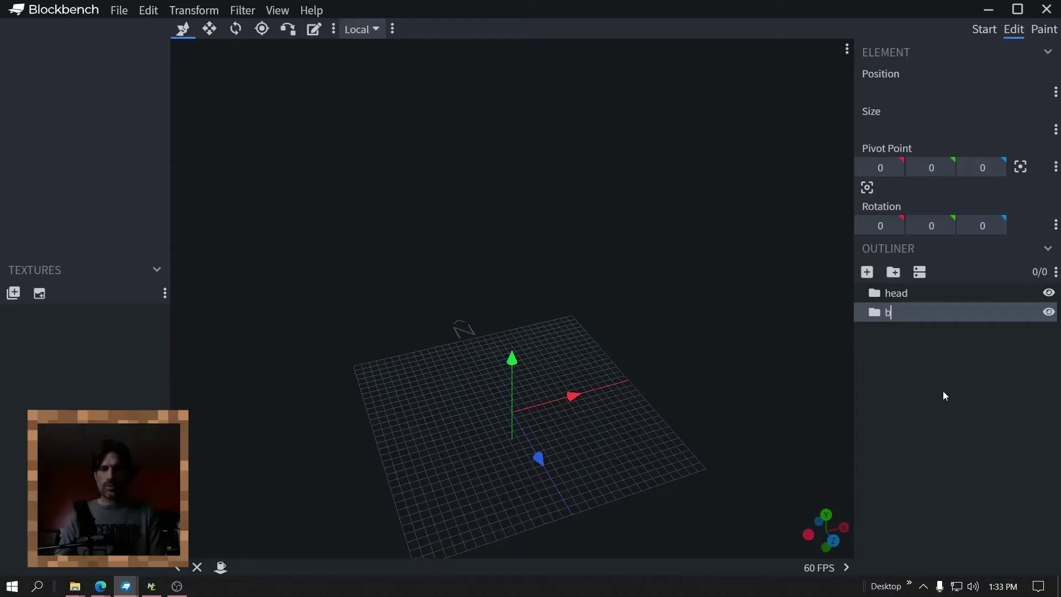
{"action": "key", "text": "Return"}
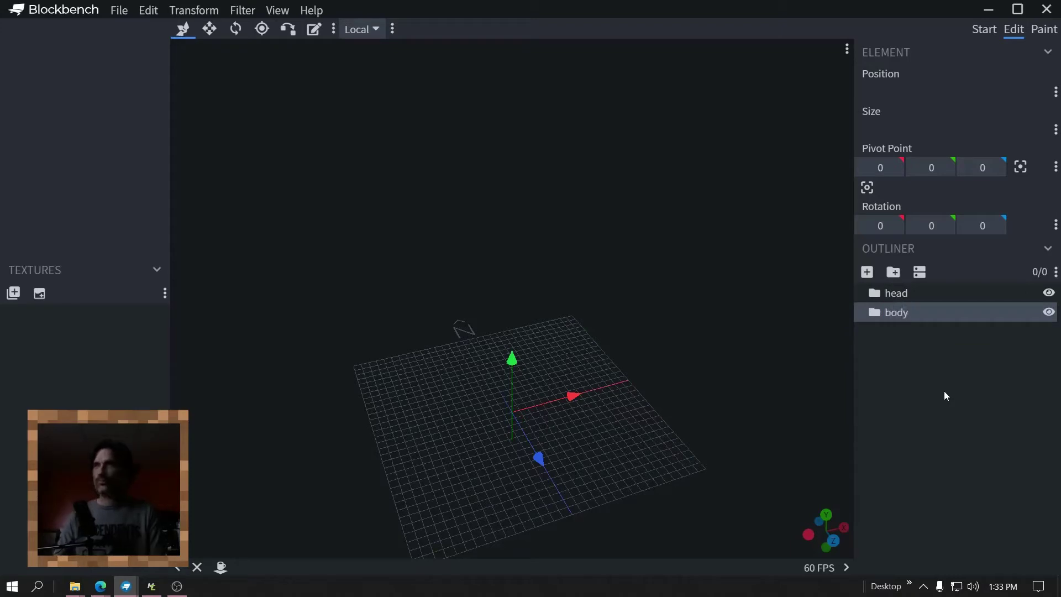
Add a third group and name it wingleft
{"action": "left_click", "coordinate": [894, 272]}
{"action": "right_click", "coordinate": [896, 340]}
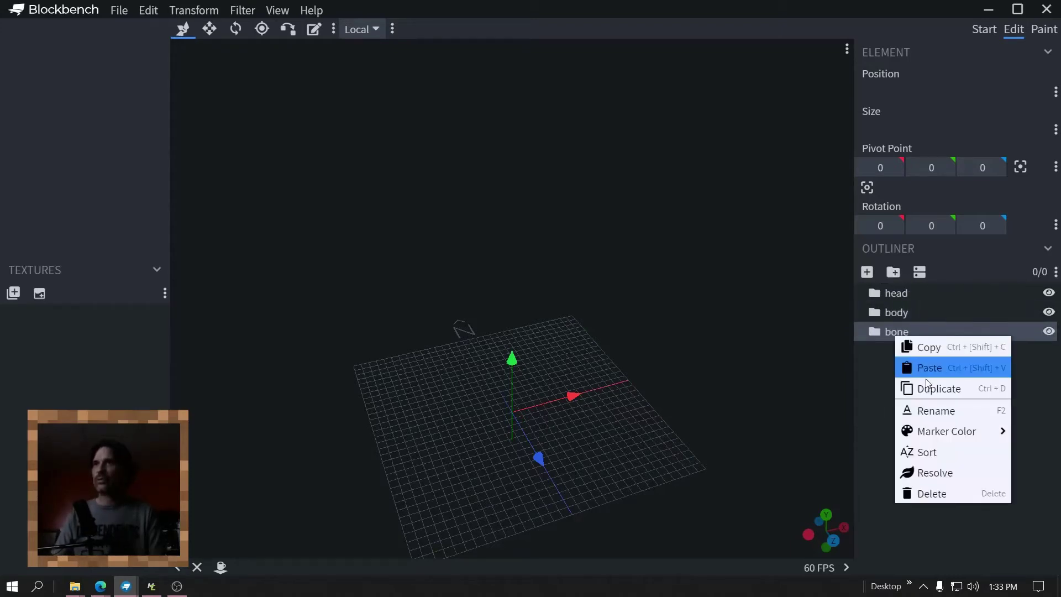
{"action": "left_click", "coordinate": [943, 408]}
{"action": "type", "text": "wing"}
{"action": "key", "text": "Return"}
{"action": "type", "text": "left"}
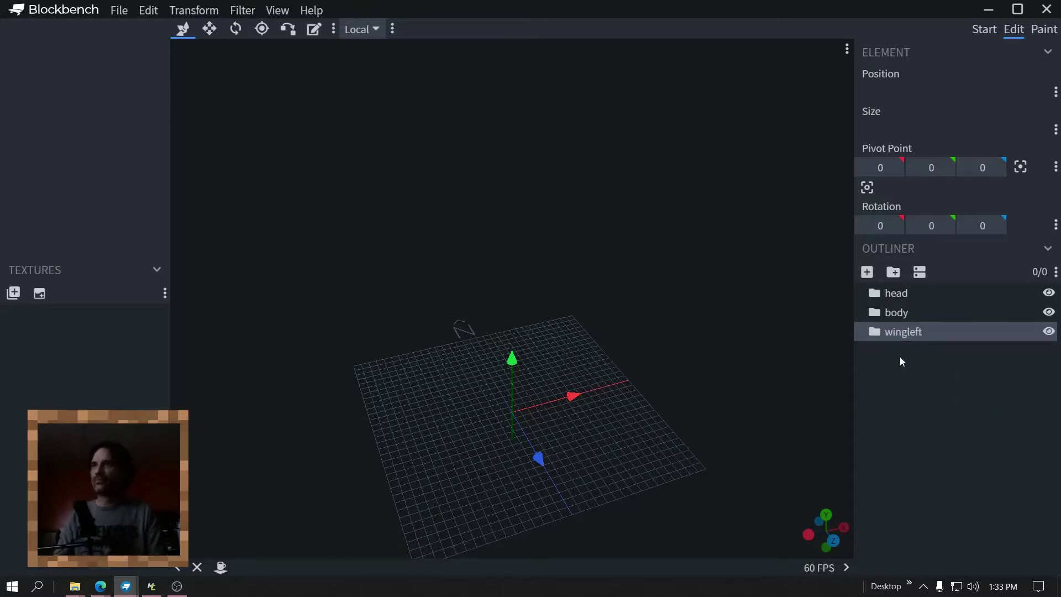
Add a fourth group and name it wingright
{"action": "left_click", "coordinate": [893, 271]}
{"action": "left_click_drag", "start_coordinate": [898, 354], "coordinate": [884, 393]}
{"action": "right_click", "coordinate": [891, 354]}
{"action": "left_click", "coordinate": [941, 433]}
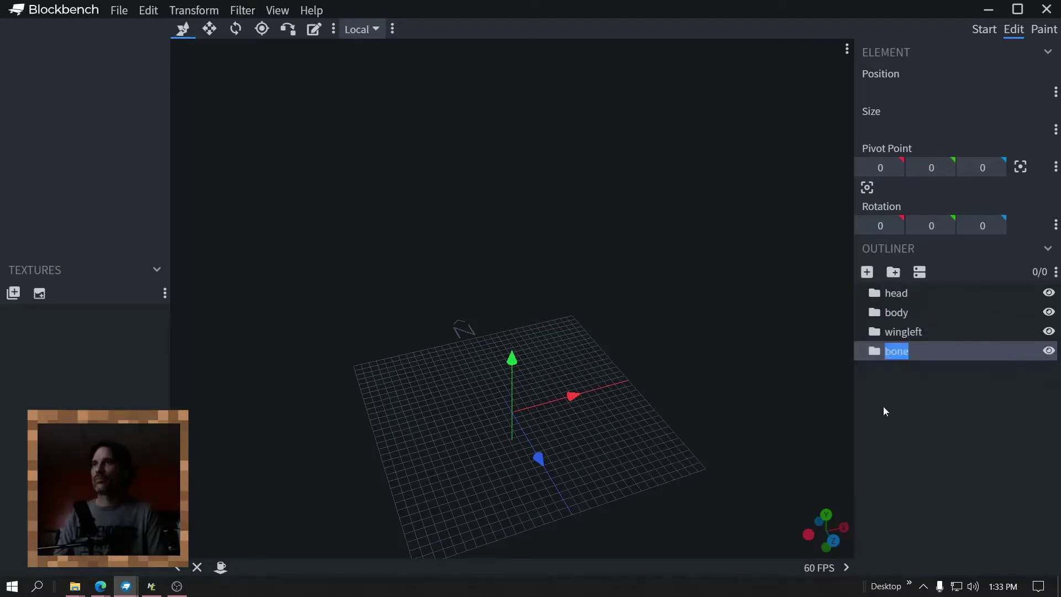
{"action": "type", "text": "wingright"}
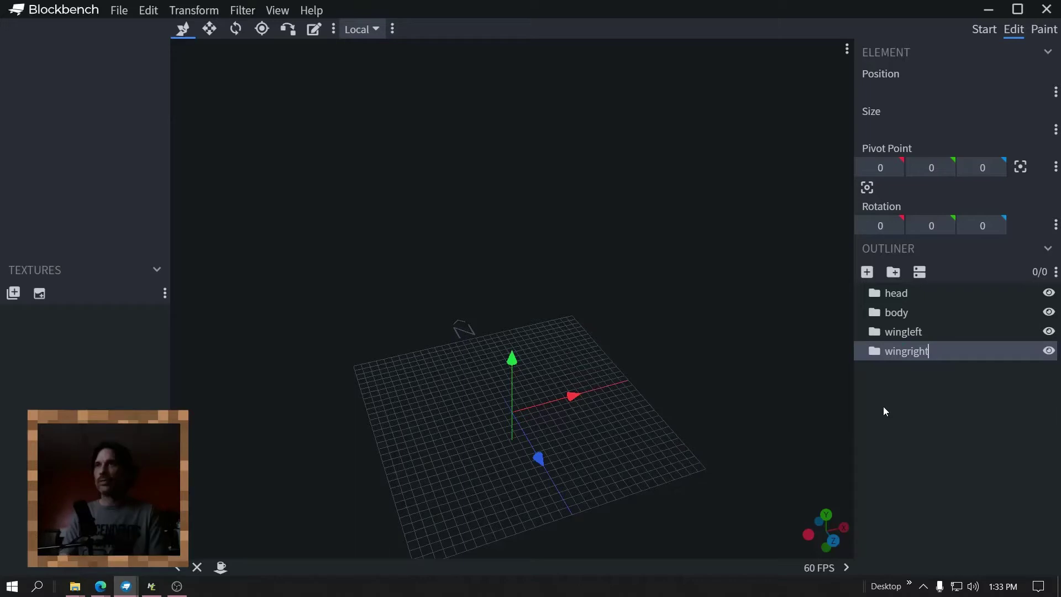
{"action": "key", "text": "Return"}
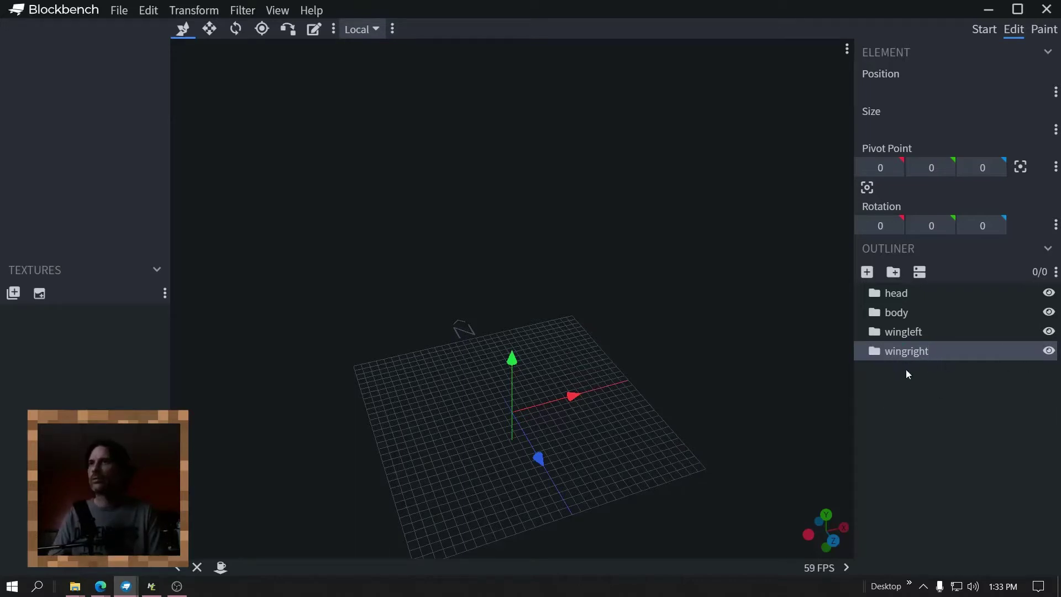
Add a cube and place it inside the body group
{"action": "left_click_drag", "start_coordinate": [602, 406], "coordinate": [523, 433]}
{"action": "left_click_drag", "start_coordinate": [570, 393], "coordinate": [506, 423]}
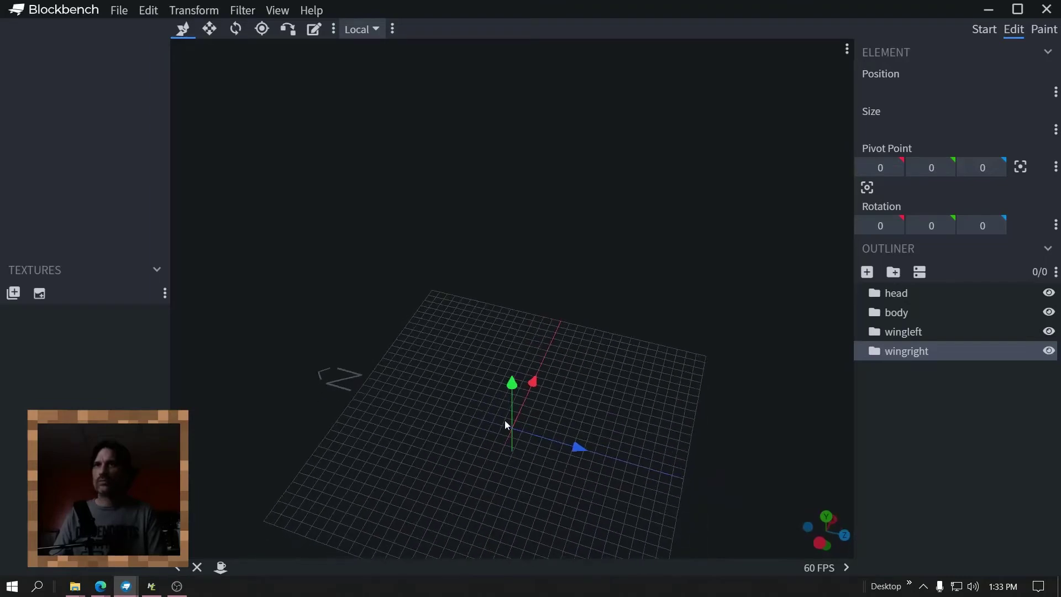
{"action": "left_click", "coordinate": [896, 293]}
{"action": "left_click", "coordinate": [261, 31]}
{"action": "left_click_drag", "start_coordinate": [576, 307], "coordinate": [534, 409]}
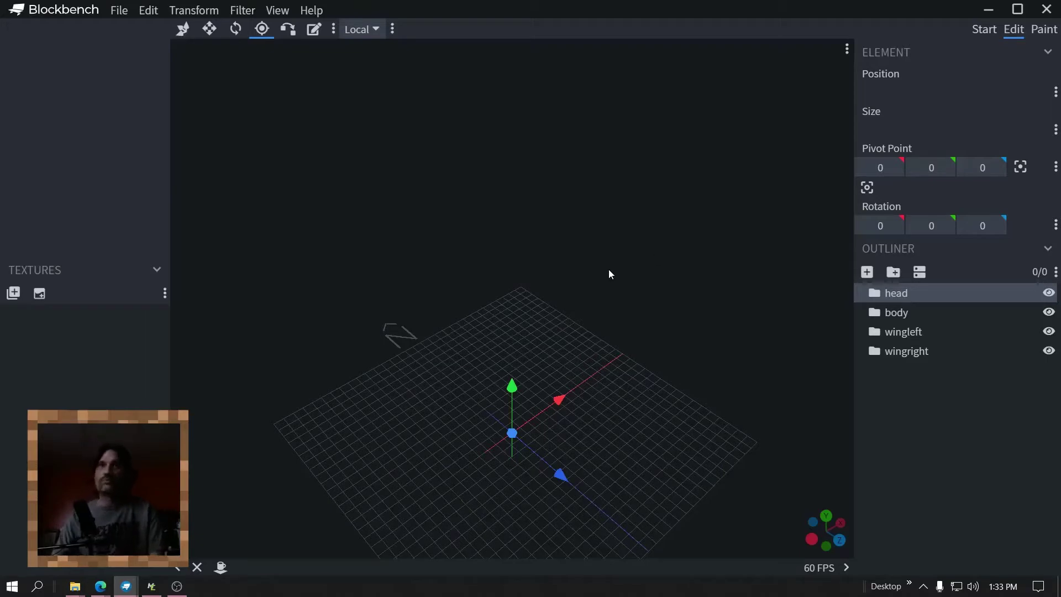
{"action": "left_click_drag", "start_coordinate": [614, 287], "coordinate": [680, 260]}
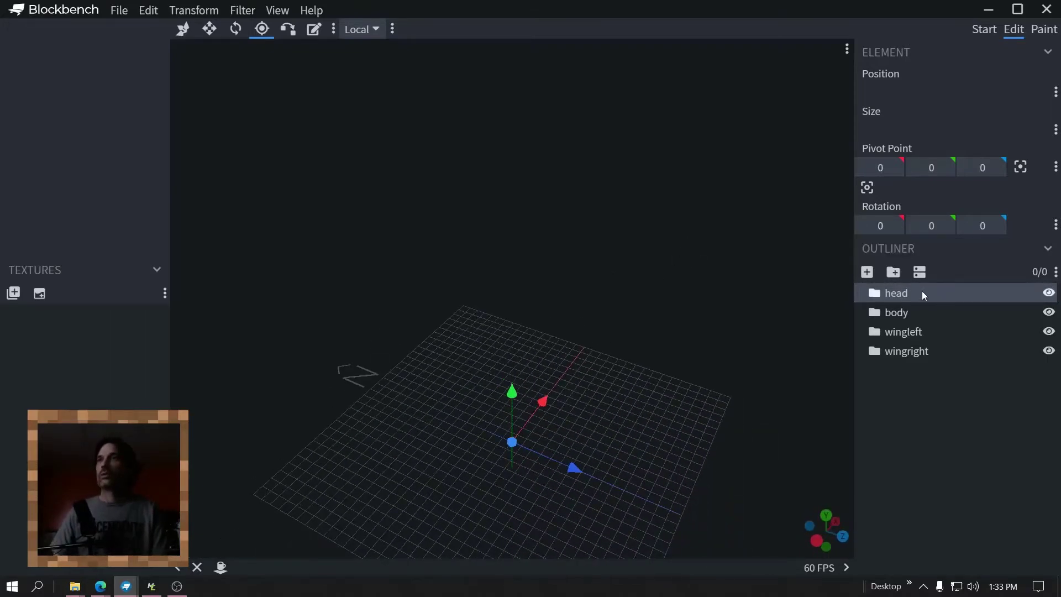
{"action": "left_click", "coordinate": [867, 272]}
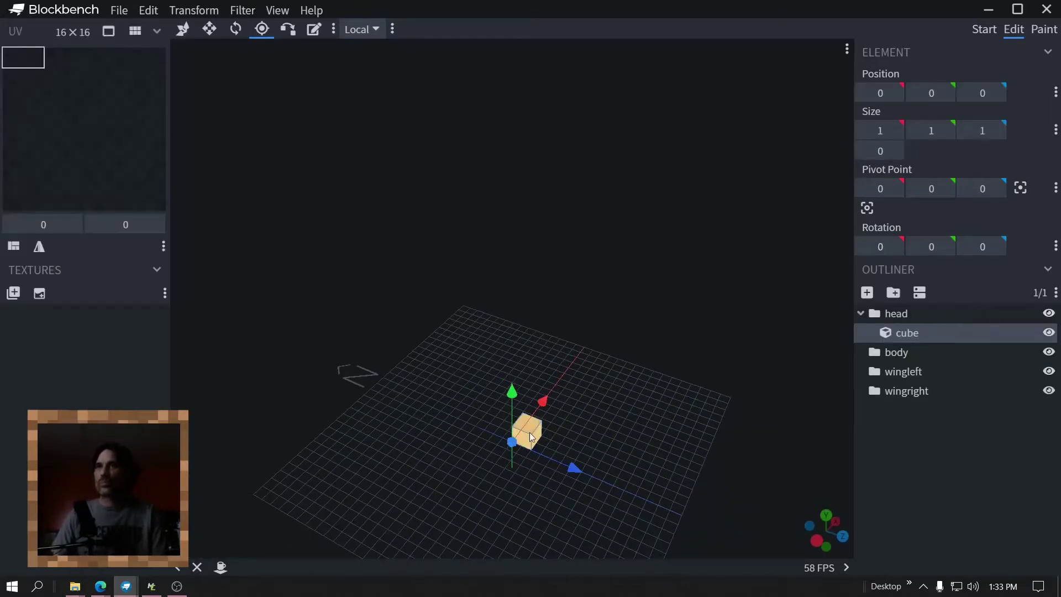
{"action": "left_click", "coordinate": [907, 354]}
{"action": "left_click_drag", "start_coordinate": [914, 320], "coordinate": [906, 330]}
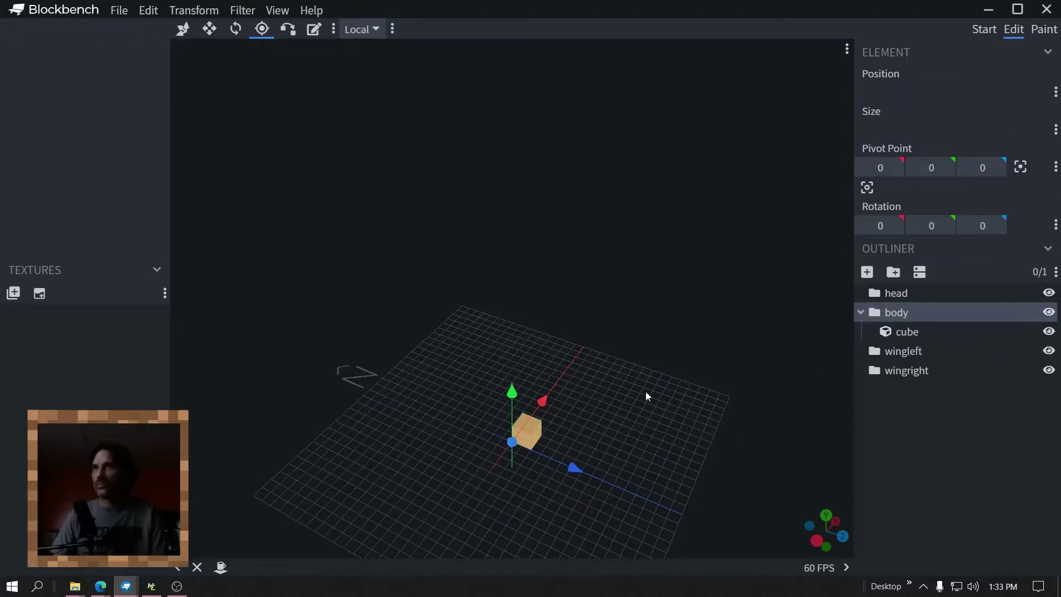
Raise the body cube's pivot point to 6 on the Y axis
{"action": "left_click_drag", "start_coordinate": [701, 363], "coordinate": [578, 420]}
{"action": "left_click", "coordinate": [534, 436]}
{"action": "left_click_drag", "start_coordinate": [514, 407], "coordinate": [508, 282]}
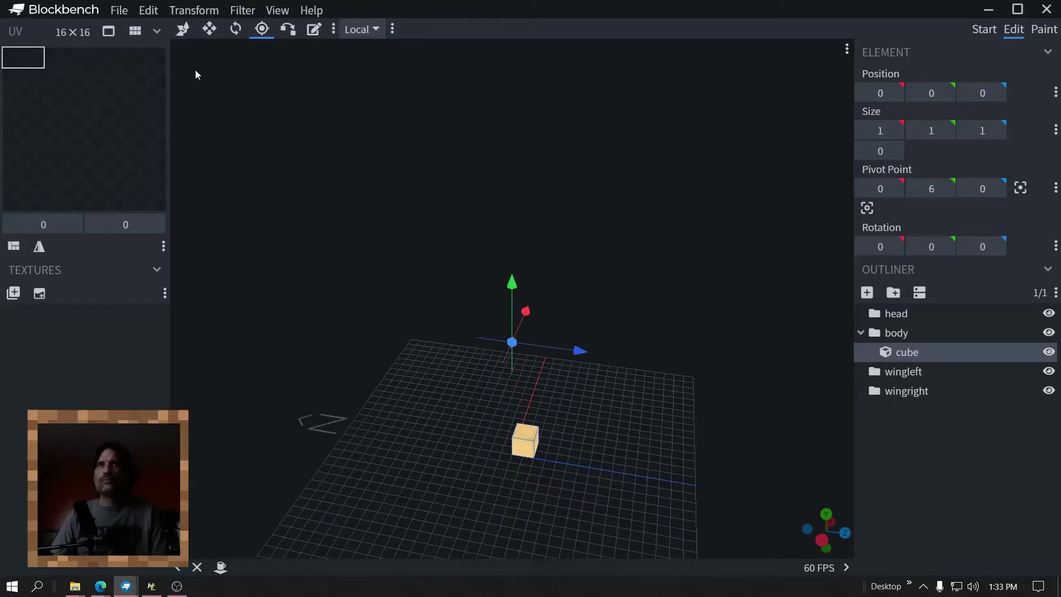
Move the body cube up to a Y position of 24.5
{"action": "left_click", "coordinate": [183, 30]}
{"action": "left_click_drag", "start_coordinate": [526, 392], "coordinate": [520, 167]}
{"action": "left_click_drag", "start_coordinate": [658, 170], "coordinate": [572, 307]}
{"action": "left_click_drag", "start_coordinate": [531, 201], "coordinate": [525, 90]}
{"action": "left_click_drag", "start_coordinate": [608, 144], "coordinate": [631, 187]}
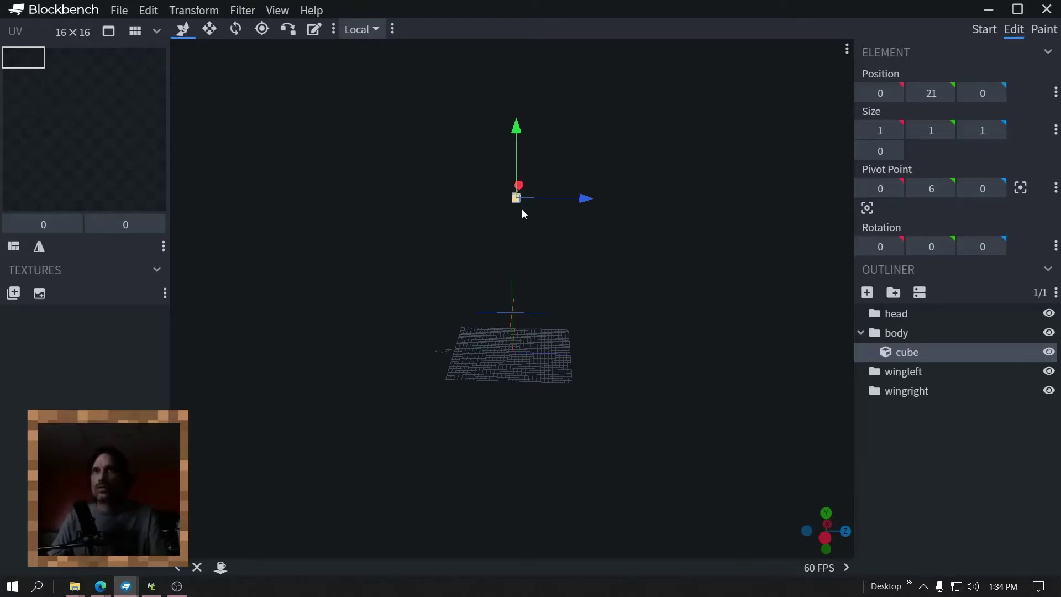
{"action": "left_click_drag", "start_coordinate": [634, 291], "coordinate": [520, 113]}
{"action": "left_click_drag", "start_coordinate": [660, 138], "coordinate": [681, 164]}
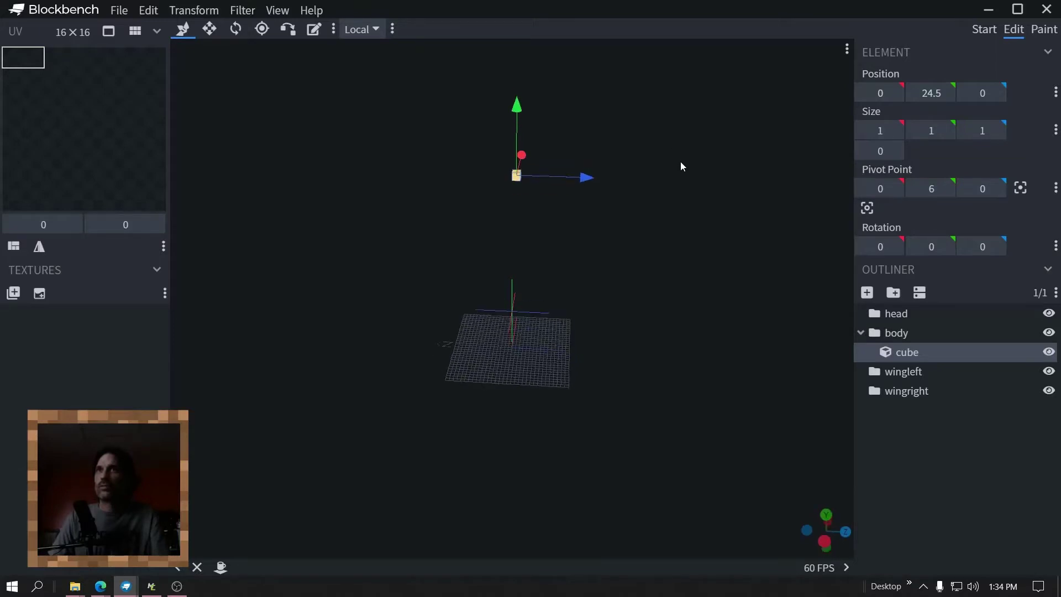
{"action": "scroll", "coordinate": [681, 163], "scroll_direction": "down", "scroll_amount": 4}
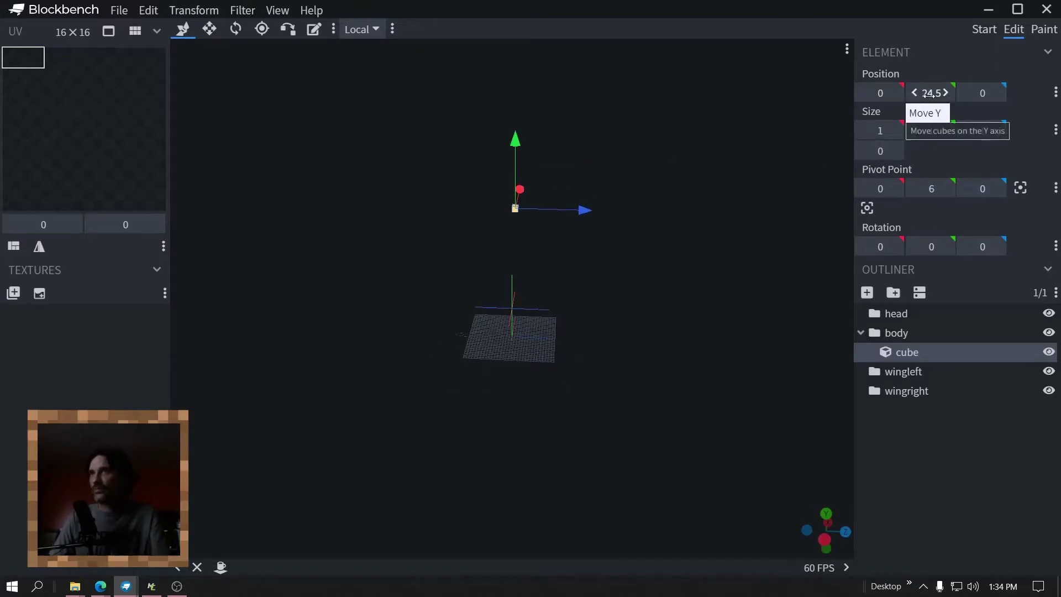
{"action": "left_click_drag", "start_coordinate": [695, 220], "coordinate": [648, 175]}
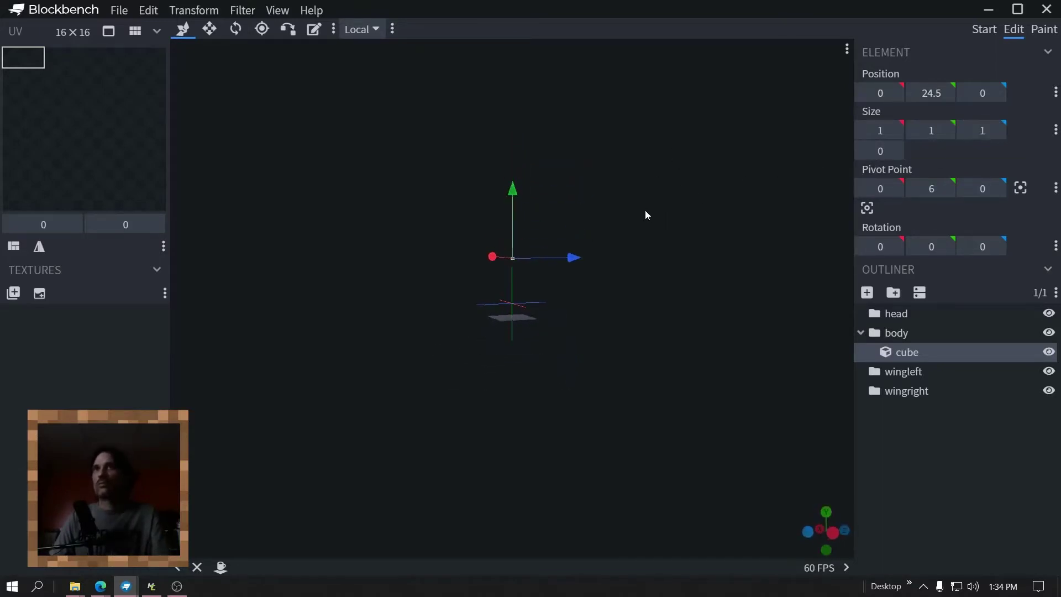
{"action": "left_click_drag", "start_coordinate": [663, 133], "coordinate": [627, 165]}
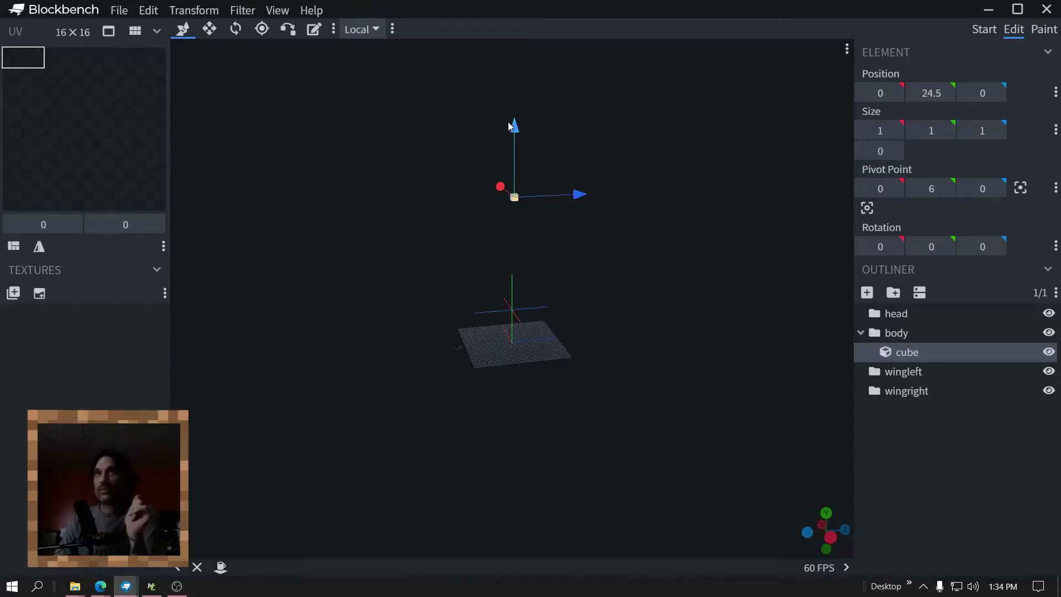
Adjust the body cube's height above the grid to a Y position of 19.5
{"action": "left_click_drag", "start_coordinate": [514, 130], "coordinate": [516, 181]}
{"action": "scroll", "coordinate": [568, 199], "scroll_direction": "up", "scroll_amount": 3}
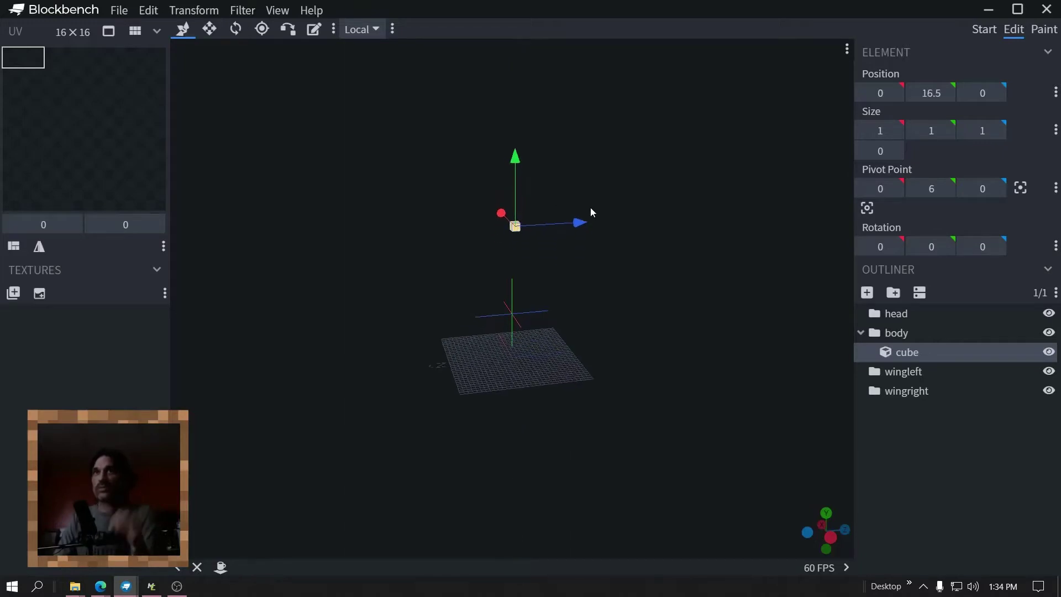
{"action": "left_click_drag", "start_coordinate": [612, 203], "coordinate": [597, 210]}
{"action": "left_click_drag", "start_coordinate": [517, 134], "coordinate": [520, 88]}
{"action": "scroll", "coordinate": [673, 131], "scroll_direction": "down", "scroll_amount": 3}
{"action": "left_click_drag", "start_coordinate": [566, 280], "coordinate": [561, 313]}
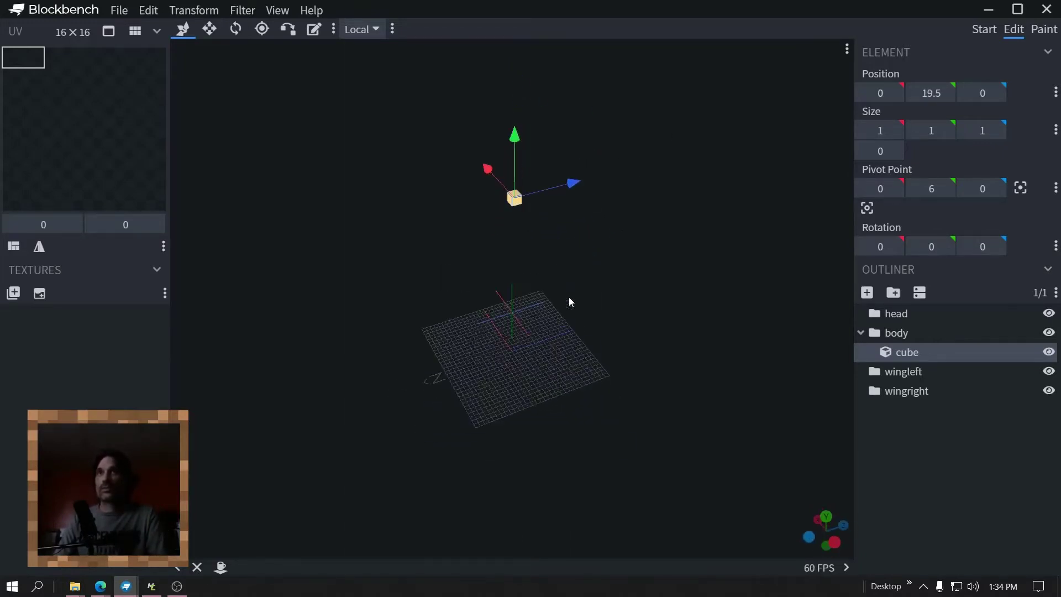
Resize the body cube to 3 × 2 × 6, extending it to a position of -2, 19.5, -2
{"action": "right_click_drag", "start_coordinate": [567, 270], "coordinate": [541, 313]}
{"action": "left_click_drag", "start_coordinate": [549, 309], "coordinate": [552, 219]}
{"action": "key", "text": "s"}
{"action": "left_click_drag", "start_coordinate": [413, 237], "coordinate": [376, 250]}
{"action": "left_click_drag", "start_coordinate": [572, 279], "coordinate": [508, 269]}
{"action": "left_click_drag", "start_coordinate": [436, 186], "coordinate": [438, 187]}
{"action": "left_click_drag", "start_coordinate": [465, 163], "coordinate": [465, 145]}
{"action": "left_click_drag", "start_coordinate": [602, 265], "coordinate": [610, 206]}
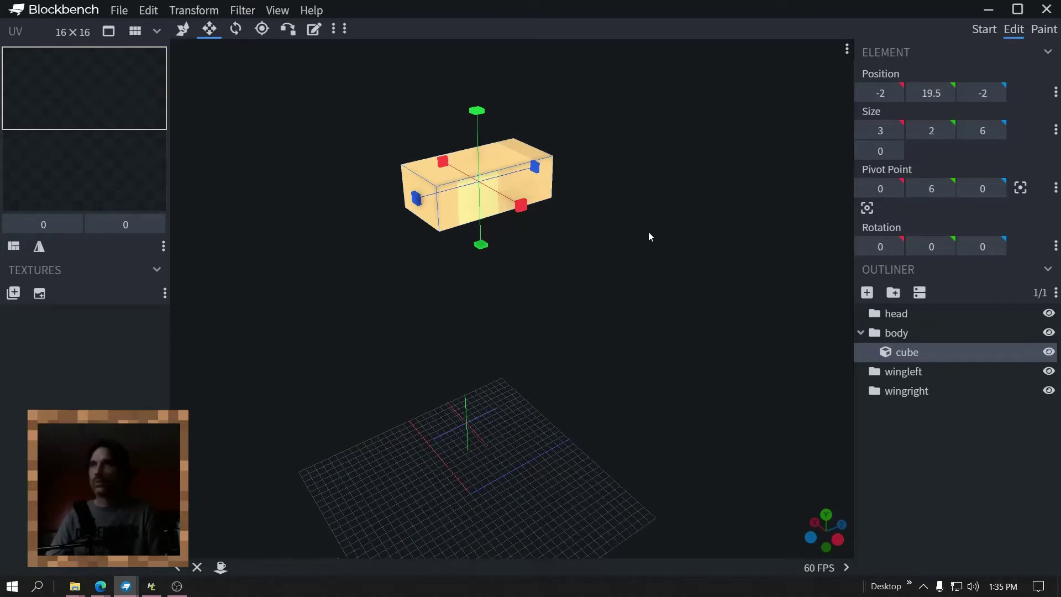
Duplicate the body cube into the head group and move the copy along the Z axis in front of the body
{"action": "key", "text": "ctrl+d"}
{"action": "mouse_move", "coordinate": [907, 373]}
{"action": "left_mouse_down"}
{"action": "mouse_move", "coordinate": [915, 345]}
{"action": "mouse_move", "coordinate": [902, 321]}
{"action": "left_mouse_up"}
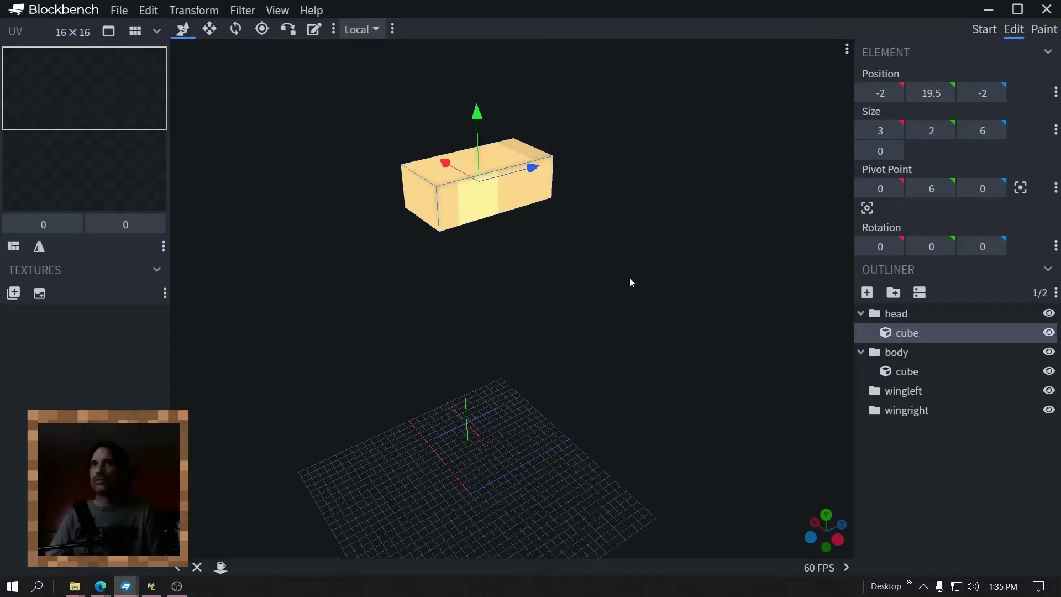
{"action": "left_click_drag", "start_coordinate": [532, 169], "coordinate": [429, 209]}
Resize the head cube to 3 × 1 × 2, with its position at -2, 20.5, -4
{"action": "key", "text": "s"}
{"action": "left_click_drag", "start_coordinate": [284, 233], "coordinate": [370, 217]}
{"action": "left_click_drag", "start_coordinate": [406, 265], "coordinate": [403, 243]}
{"action": "left_click_drag", "start_coordinate": [480, 256], "coordinate": [509, 243]}
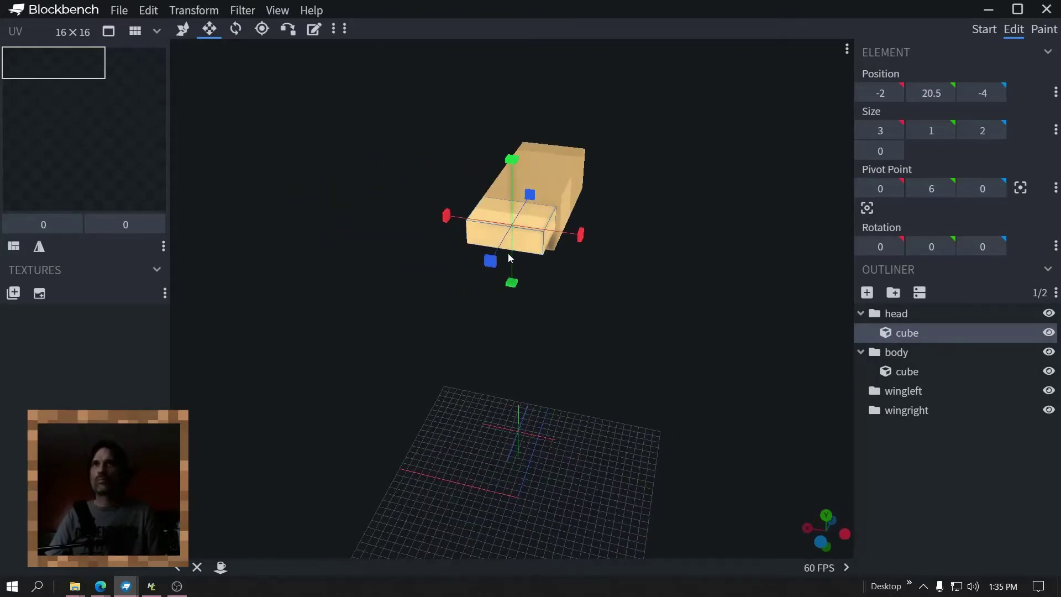
Duplicate the head cube and lower the copy along the Y axis to a position of -2, 19.5, -4
{"action": "left_click_drag", "start_coordinate": [672, 247], "coordinate": [497, 266]}
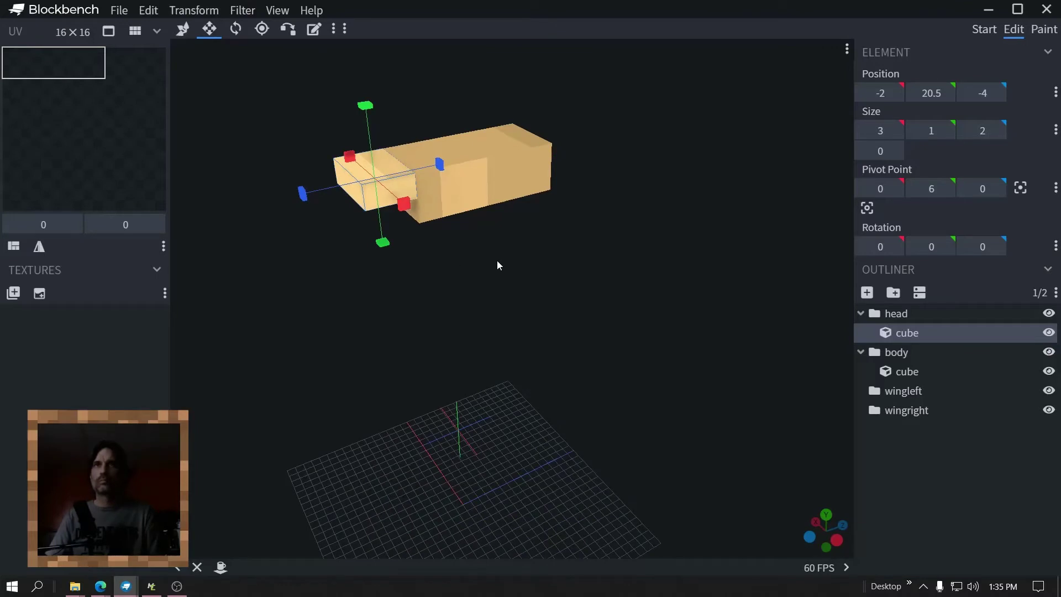
{"action": "key", "text": "ctrl+d"}
{"action": "key", "text": "v"}
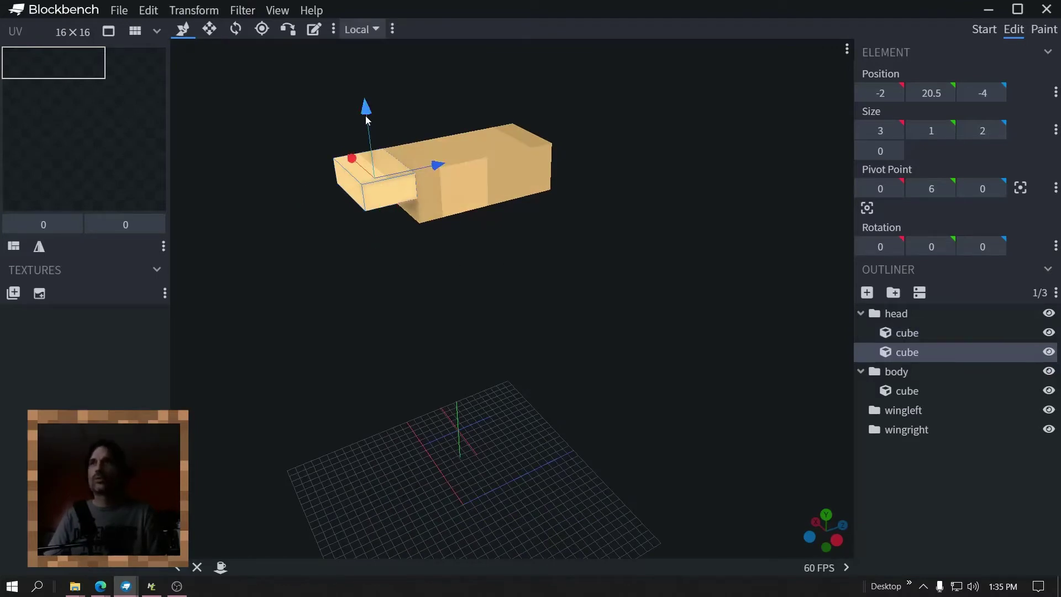
{"action": "left_click_drag", "start_coordinate": [367, 118], "coordinate": [369, 139]}
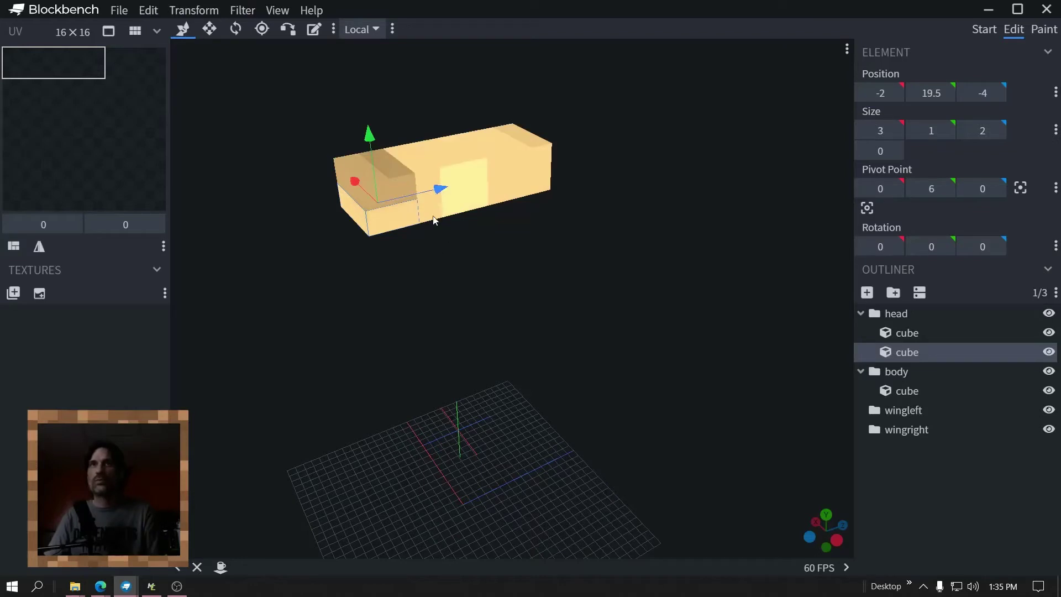
Center the pivot point of the lower head cube
{"action": "scroll", "coordinate": [567, 231], "scroll_direction": "up", "scroll_amount": 3}
{"action": "left_click_drag", "start_coordinate": [499, 216], "coordinate": [490, 212]}
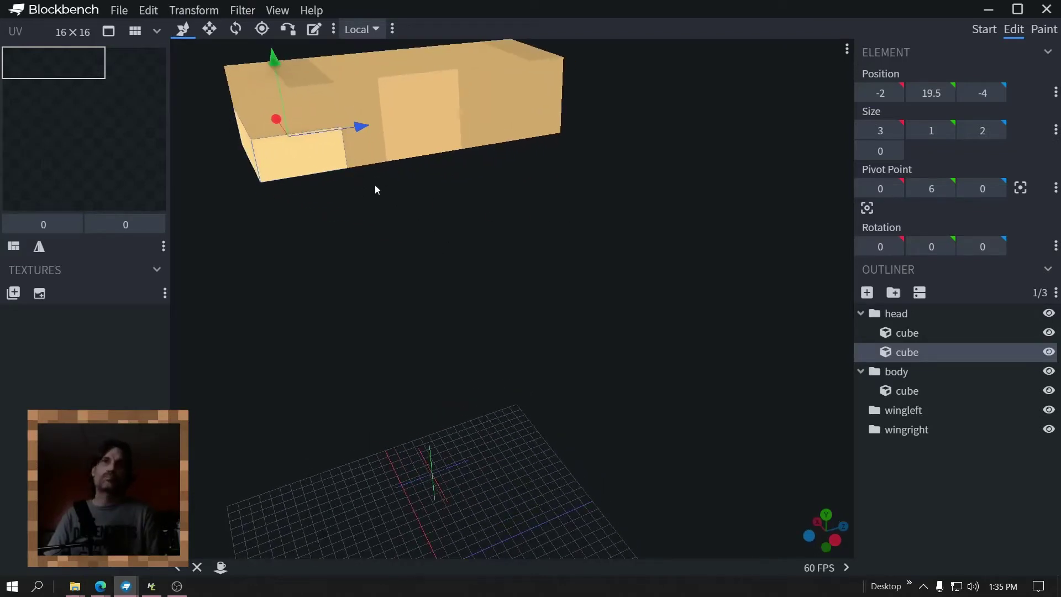
{"action": "left_click", "coordinate": [1020, 188]}
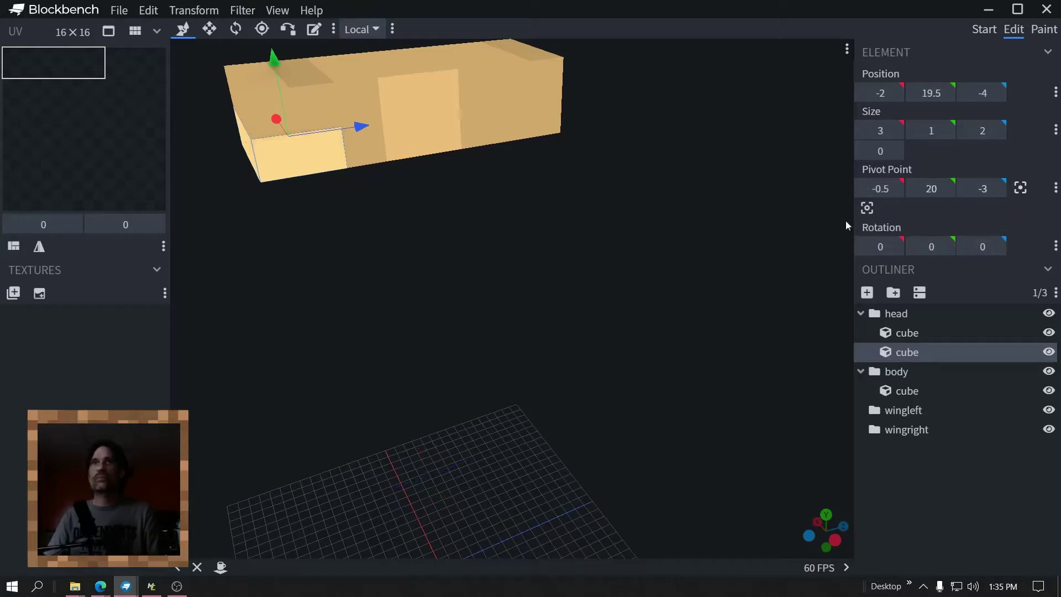
{"action": "left_click", "coordinate": [1055, 190]}
{"action": "left_click", "coordinate": [1028, 216]}
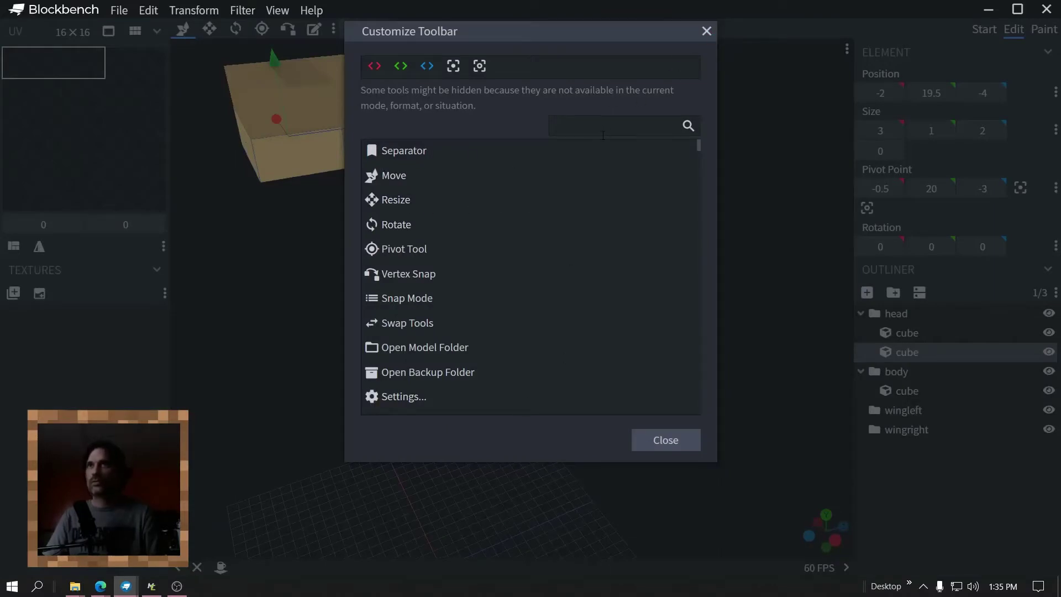
{"action": "left_click", "coordinate": [707, 39]}
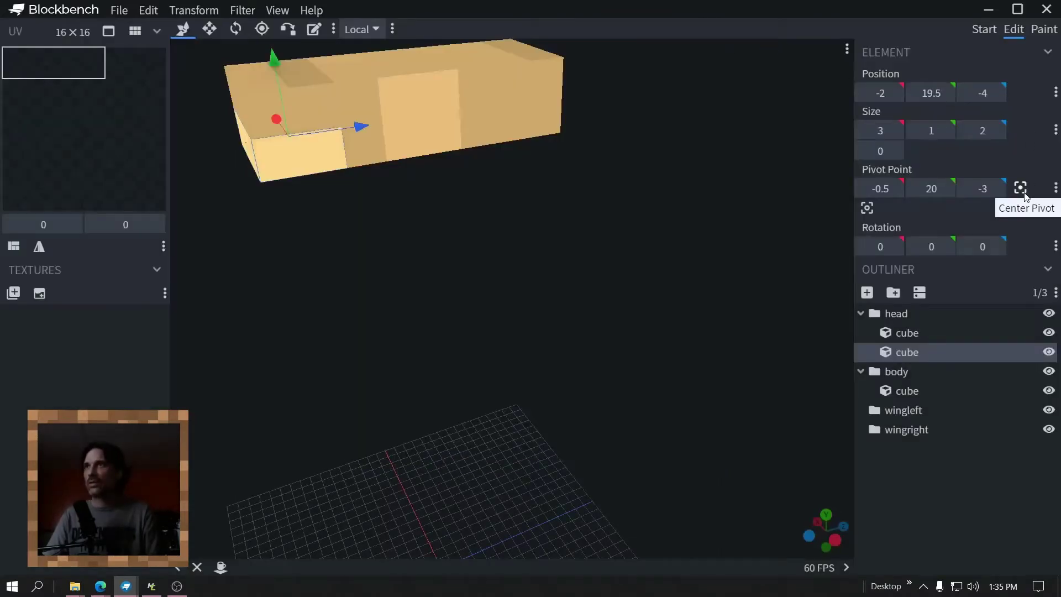
Rotate the lower head cube to -10 degrees on the X axis to open the beak
{"action": "left_click_drag", "start_coordinate": [380, 194], "coordinate": [373, 189]}
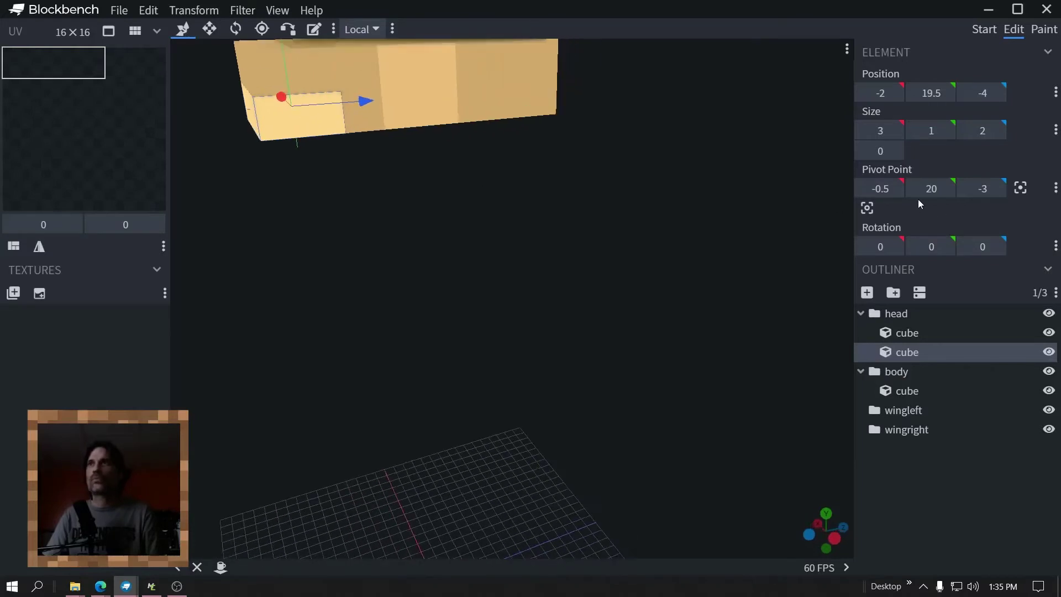
{"action": "left_click", "coordinate": [894, 247]}
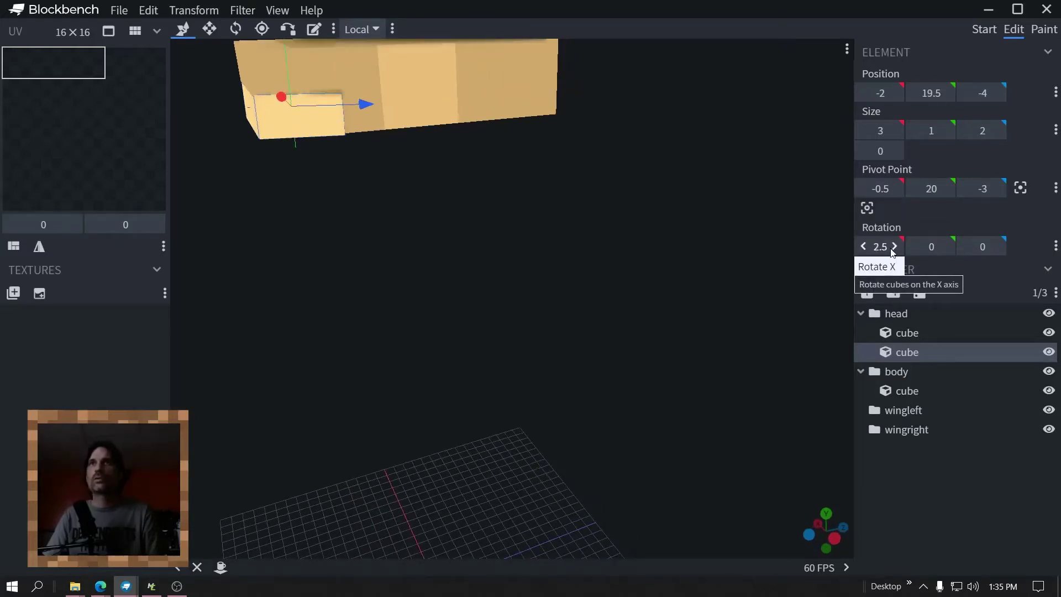
{"action": "left_click", "coordinate": [864, 247]}
{"action": "left_click", "coordinate": [863, 247]}
{"action": "left_click", "coordinate": [864, 246]}
{"action": "left_click", "coordinate": [863, 246]}
{"action": "left_click", "coordinate": [864, 247]}
{"action": "left_click_drag", "start_coordinate": [552, 208], "coordinate": [568, 220]}
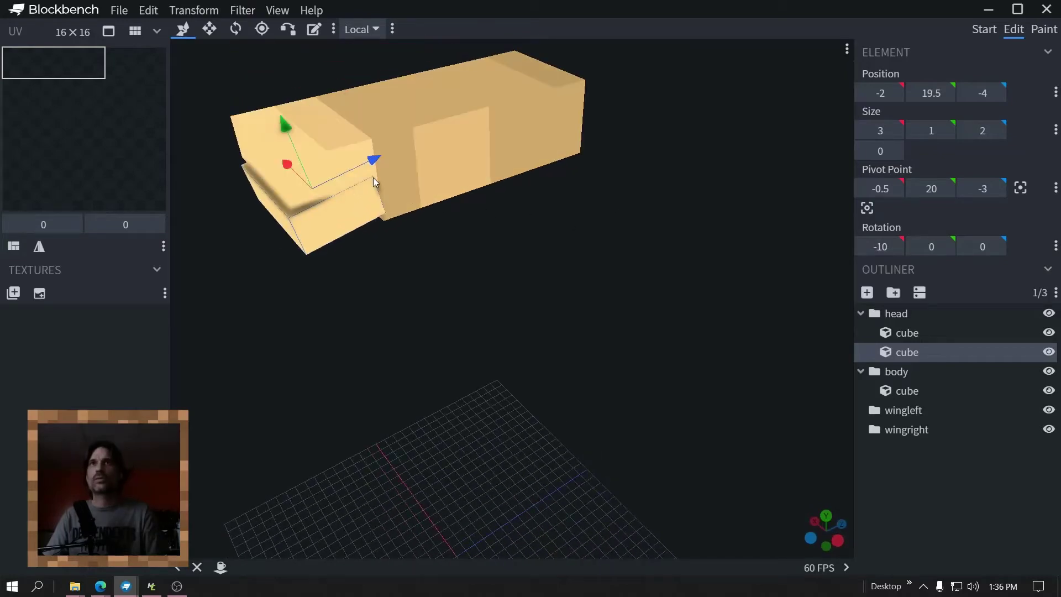
Switch to the Pivot Tool and center the view on the lower head cube
{"action": "left_click_drag", "start_coordinate": [401, 273], "coordinate": [354, 302]}
{"action": "right_click_drag", "start_coordinate": [355, 302], "coordinate": [429, 317]}
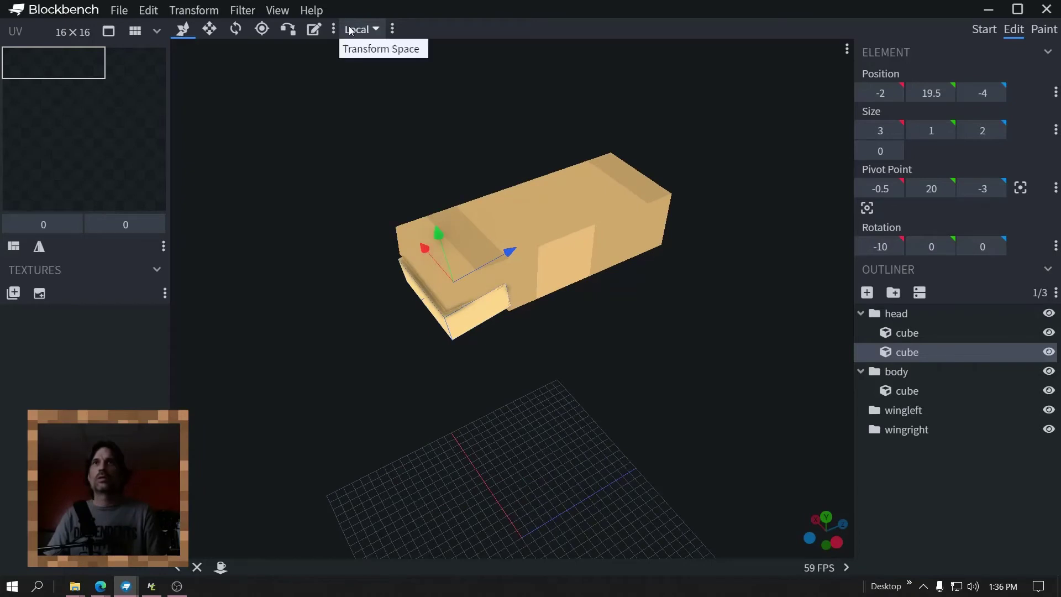
{"action": "left_click", "coordinate": [273, 23]}
{"action": "left_click", "coordinate": [276, 11]}
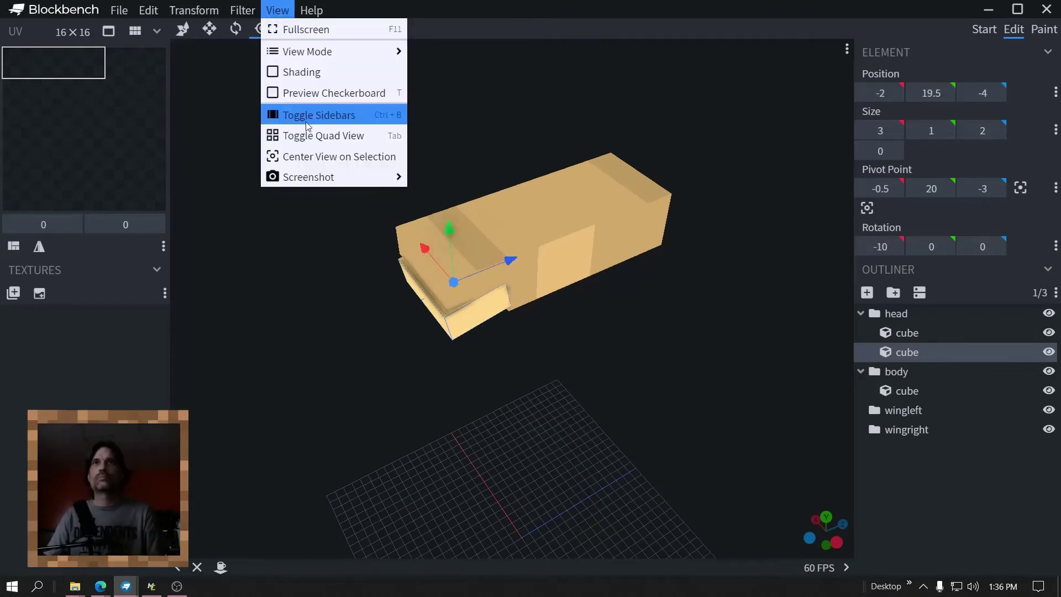
{"action": "left_click", "coordinate": [337, 156]}
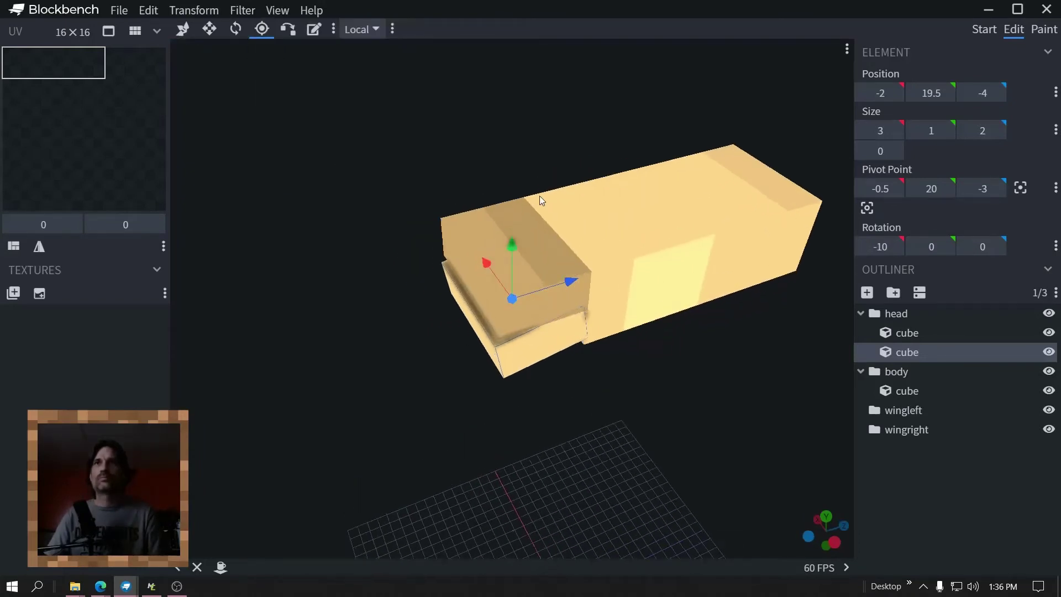
Shift the lower head cube's pivot to Z -3.1 and nudge the cube along its local Z axis to position -2, 19.4826, -3.9765
{"action": "left_click_drag", "start_coordinate": [349, 187], "coordinate": [294, 119]}
{"action": "scroll", "coordinate": [317, 257], "scroll_direction": "up", "scroll_amount": 3}
{"action": "left_click_drag", "start_coordinate": [317, 257], "coordinate": [337, 277]}
{"action": "scroll", "coordinate": [336, 277], "scroll_direction": "down", "scroll_amount": 2}
{"action": "left_click_drag", "start_coordinate": [575, 299], "coordinate": [570, 301]}
{"action": "left_click", "coordinate": [182, 29]}
{"action": "left_click_drag", "start_coordinate": [577, 290], "coordinate": [579, 288]}
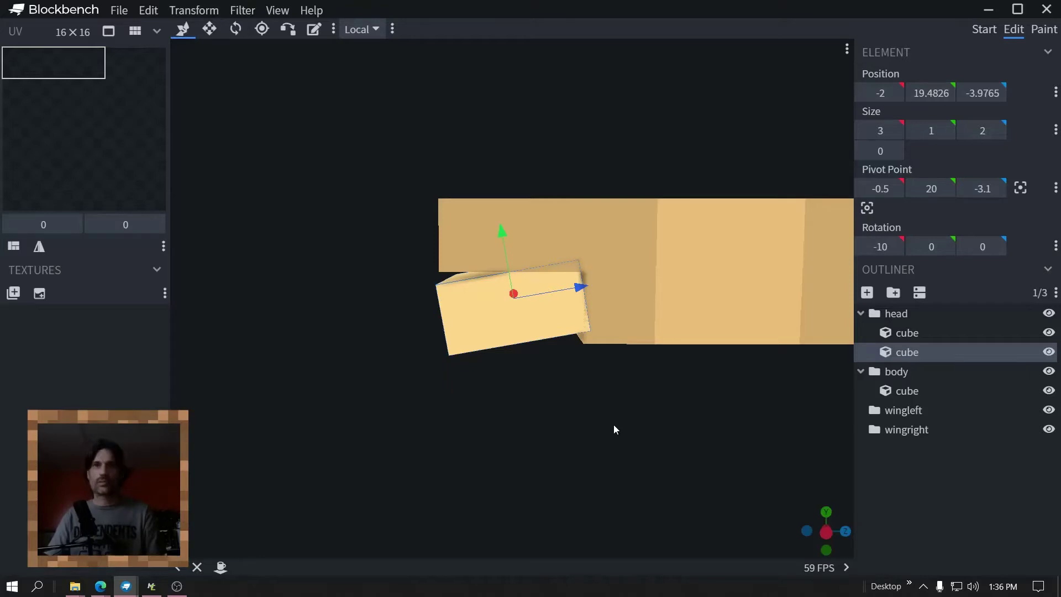
Raise the upper head cube slightly to a Y position of 20.6
{"action": "left_click_drag", "start_coordinate": [615, 420], "coordinate": [499, 227]}
{"action": "left_click_drag", "start_coordinate": [509, 149], "coordinate": [367, 266]}
{"action": "left_click", "coordinate": [479, 276]}
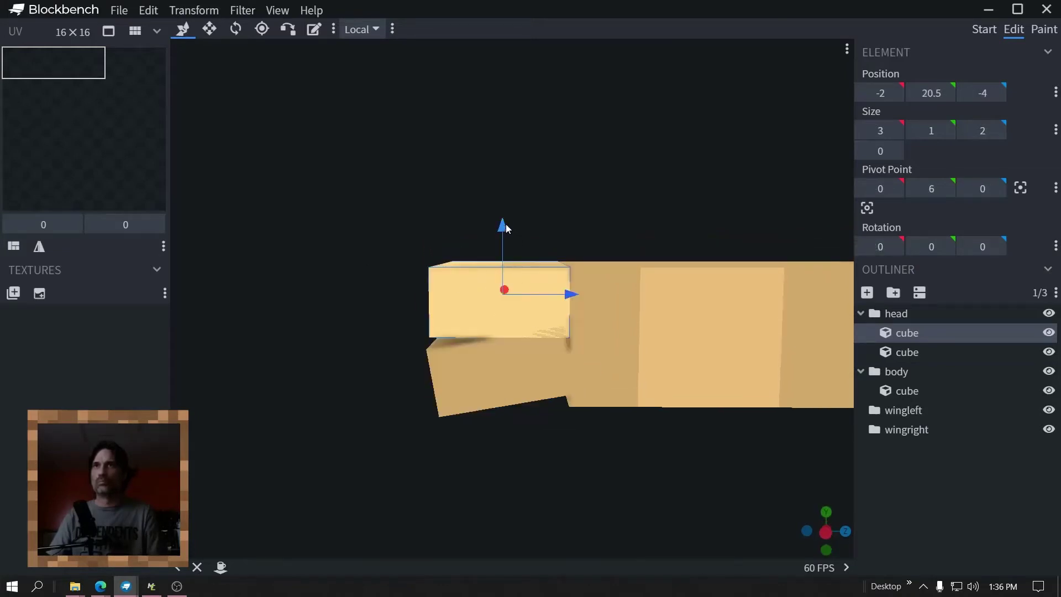
{"action": "left_click_drag", "start_coordinate": [507, 228], "coordinate": [504, 221]}
{"action": "left_click_drag", "start_coordinate": [603, 180], "coordinate": [644, 167]}
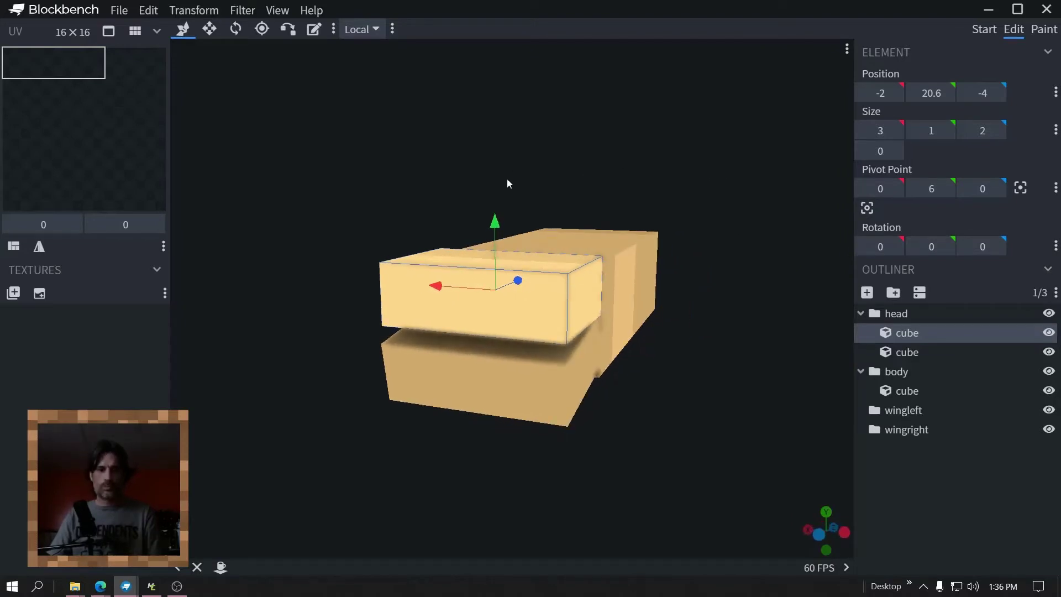
{"action": "left_click_drag", "start_coordinate": [370, 160], "coordinate": [367, 213]}
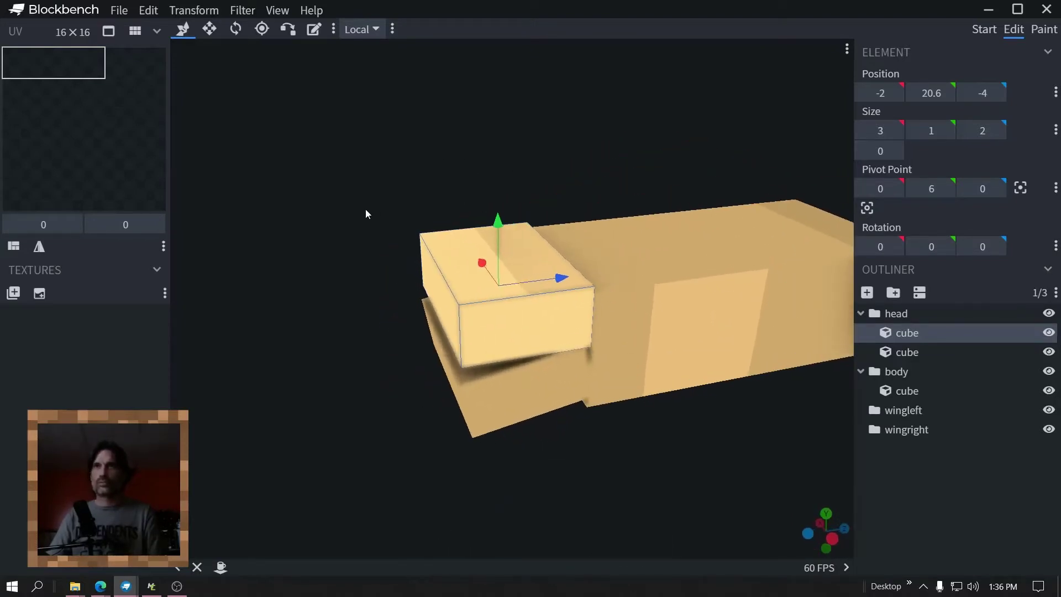
Duplicate the upper head cube and make the copy a 1 × 1 × 1 eye on top of the head at -2, 21.6, -3
{"action": "key", "text": "ctrl+d"}
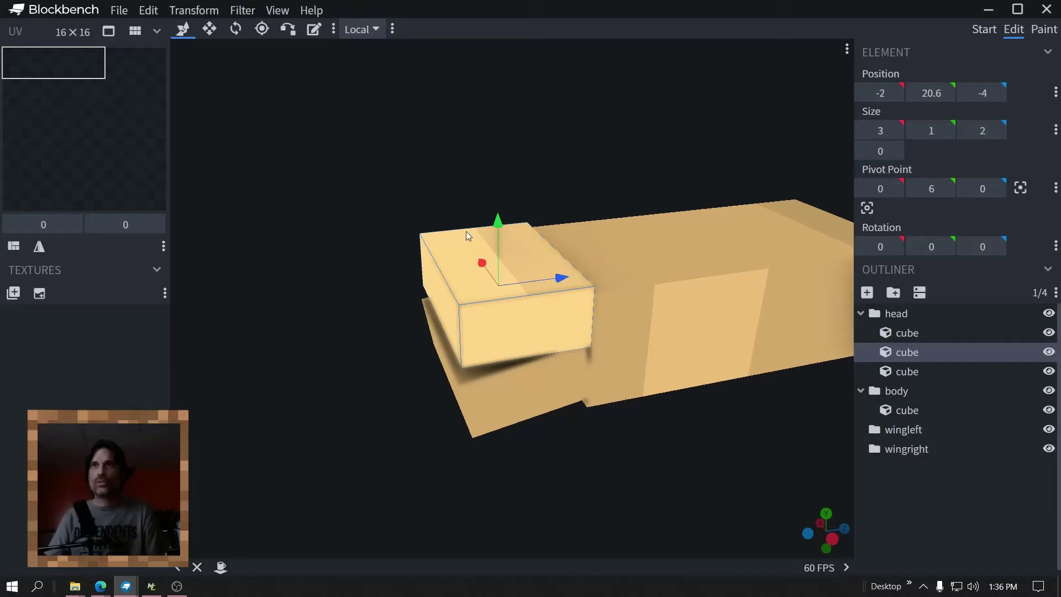
{"action": "left_click_drag", "start_coordinate": [499, 224], "coordinate": [501, 171]}
{"action": "key", "text": "s"}
{"action": "mouse_move", "coordinate": [519, 252]}
{"action": "left_mouse_down"}
{"action": "mouse_move", "coordinate": [503, 274]}
{"action": "mouse_move", "coordinate": [514, 260]}
{"action": "left_mouse_up"}
{"action": "left_click_drag", "start_coordinate": [429, 173], "coordinate": [509, 185]}
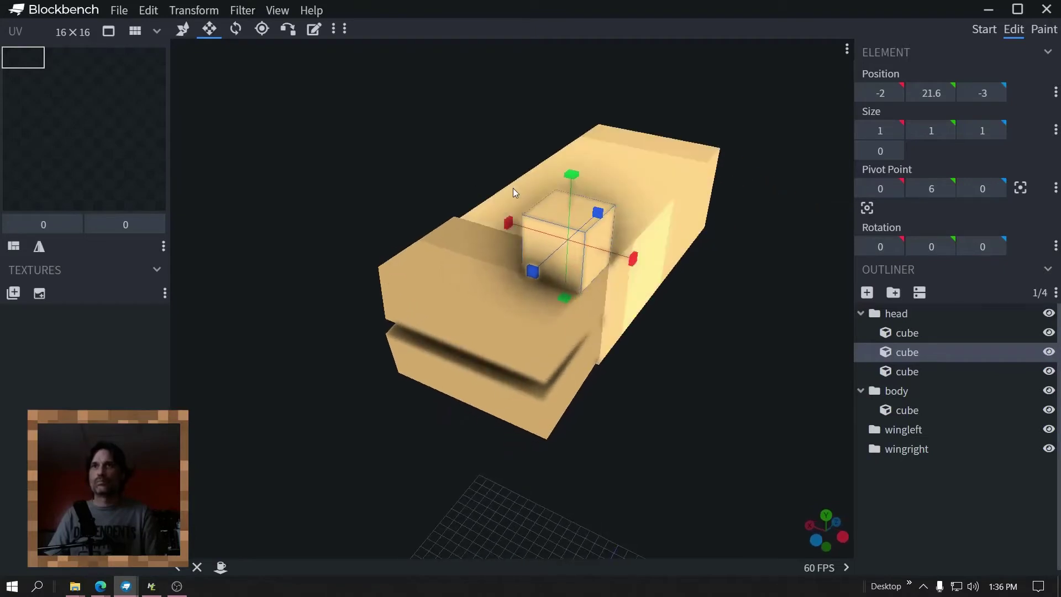
Duplicate the eye cube and move the copy along the X axis to a position of 0, 21.6, -3
{"action": "key", "text": "ctrl+d"}
{"action": "key", "text": "v"}
{"action": "left_click_drag", "start_coordinate": [525, 222], "coordinate": [374, 189]}
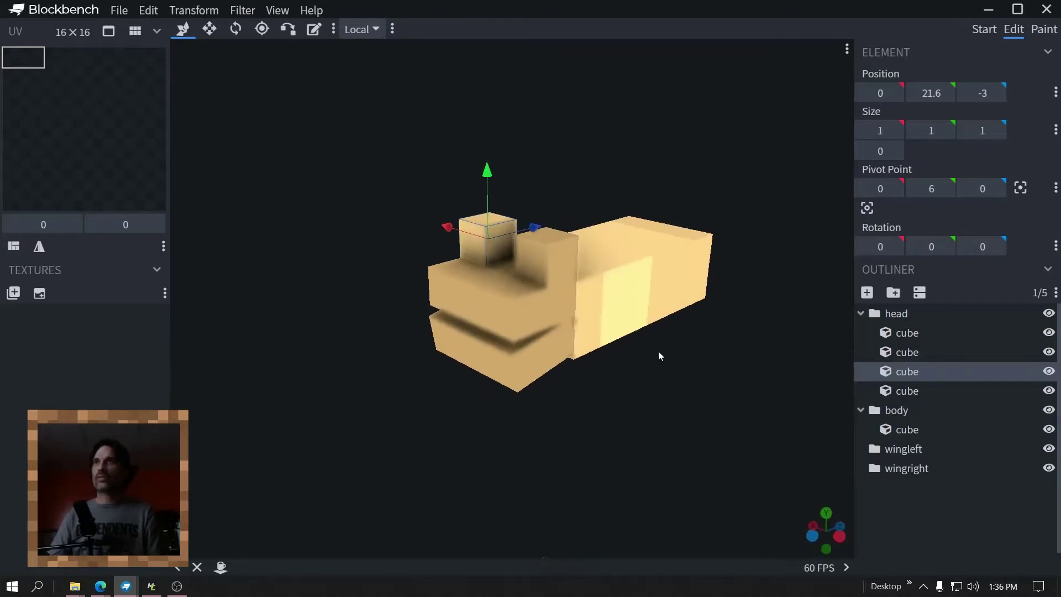
Add a cube to the wingleft group and move it beside the body at position 1.5, 19.5, 0
{"action": "left_click", "coordinate": [910, 456]}
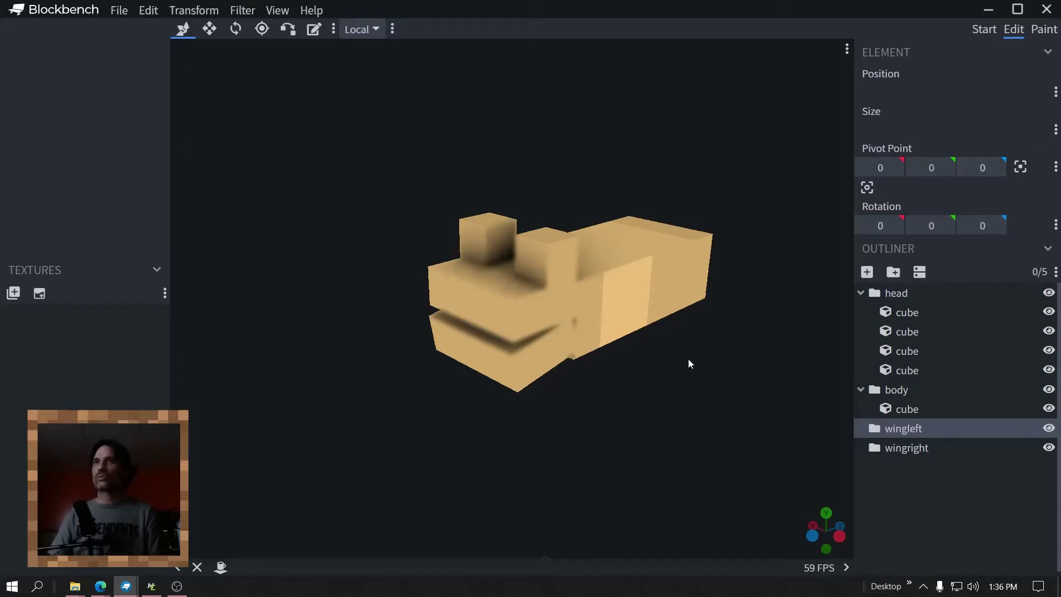
{"action": "left_click", "coordinate": [868, 271]}
{"action": "left_click_drag", "start_coordinate": [725, 436], "coordinate": [584, 243]}
{"action": "left_click_drag", "start_coordinate": [492, 202], "coordinate": [226, 48]}
{"action": "scroll", "coordinate": [520, 167], "scroll_direction": "up", "scroll_amount": 4}
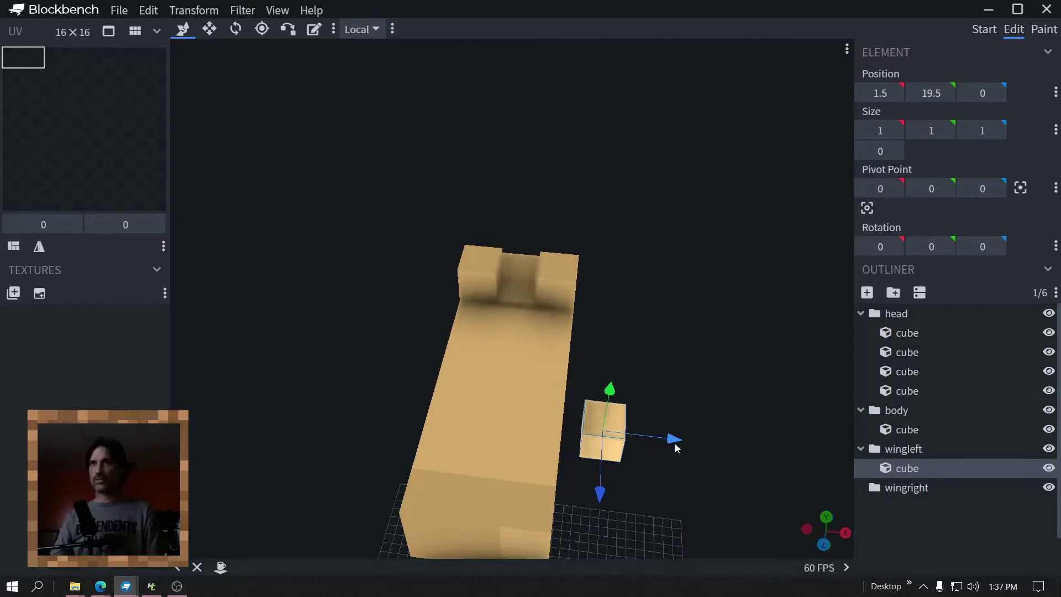
Move the wingleft cube to the body's opposite side at position -3, 20.5, 0
{"action": "left_click_drag", "start_coordinate": [680, 446], "coordinate": [498, 429]}
{"action": "scroll", "coordinate": [656, 370], "scroll_direction": "down", "scroll_amount": 4}
{"action": "left_click_drag", "start_coordinate": [656, 370], "coordinate": [608, 296]}
{"action": "left_click_drag", "start_coordinate": [526, 290], "coordinate": [532, 258]}
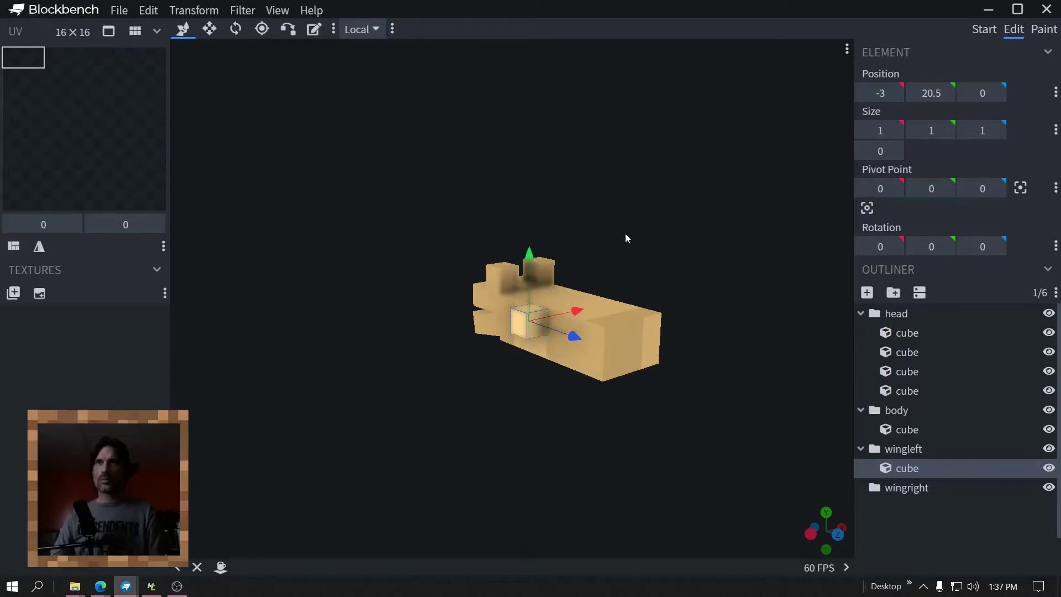
Lengthen the wingleft cube along Z to 1 × 1 × 4, with its position at -3, 20.5, -1
{"action": "scroll", "coordinate": [627, 240], "scroll_direction": "up", "scroll_amount": 2}
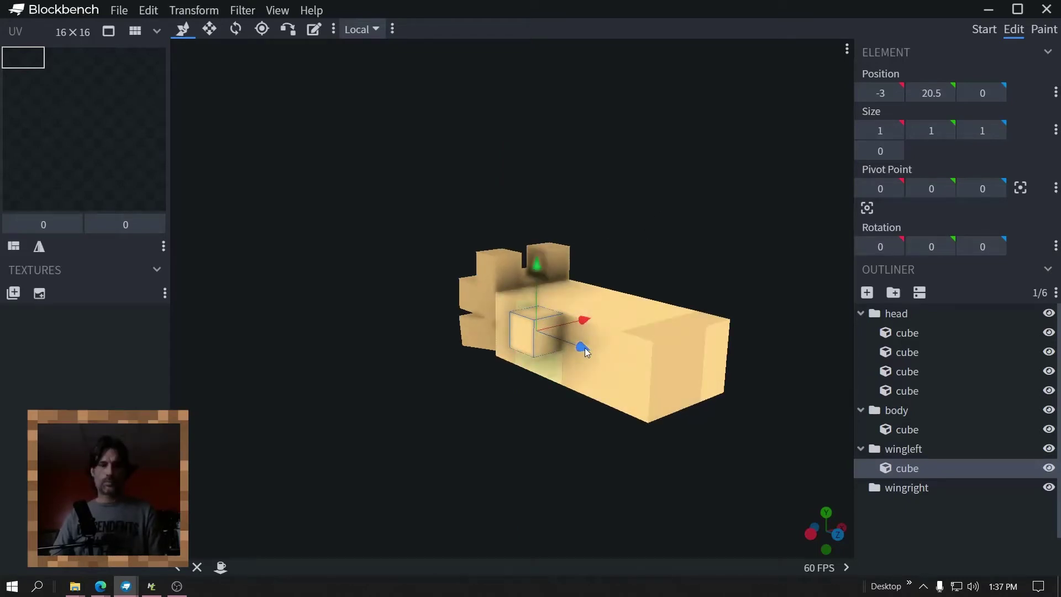
{"action": "key", "text": "s"}
{"action": "left_click_drag", "start_coordinate": [585, 351], "coordinate": [461, 339]}
{"action": "left_click_drag", "start_coordinate": [681, 294], "coordinate": [662, 282]}
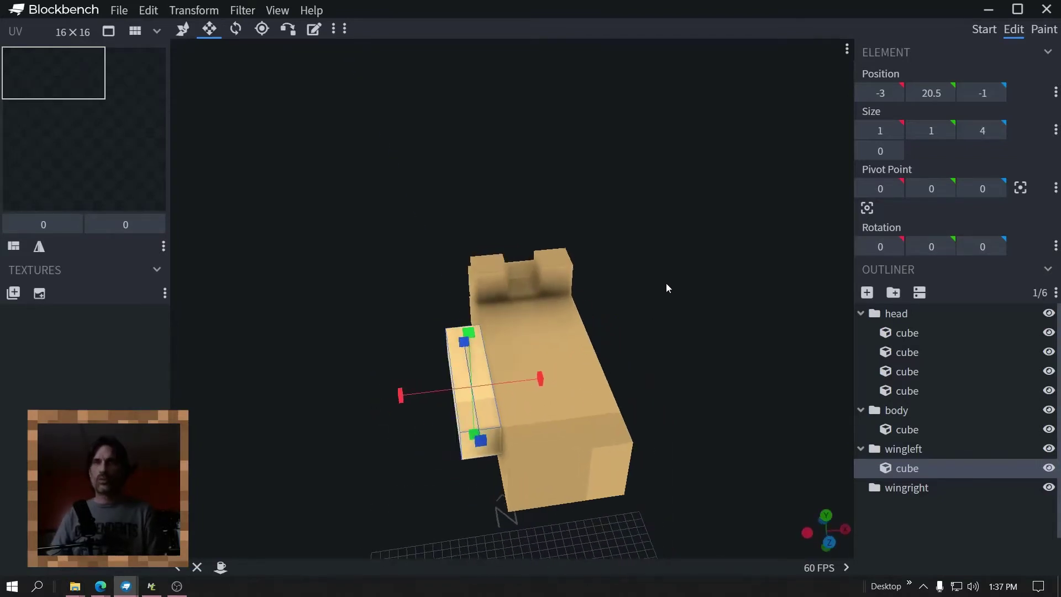
Duplicate the wingleft cube outward to X -4 and shorten the copy to 1 × 1 × 2 at Z position 0
{"action": "key", "text": "ctrl+d"}
{"action": "key", "text": "v"}
{"action": "left_click_drag", "start_coordinate": [555, 381], "coordinate": [656, 310]}
{"action": "key", "text": "s"}
Duplicate the 1 × 1 × 2 wing cube and move the copy outward to X -5
{"action": "key", "text": "ctrl+d"}
{"action": "key", "text": "v"}
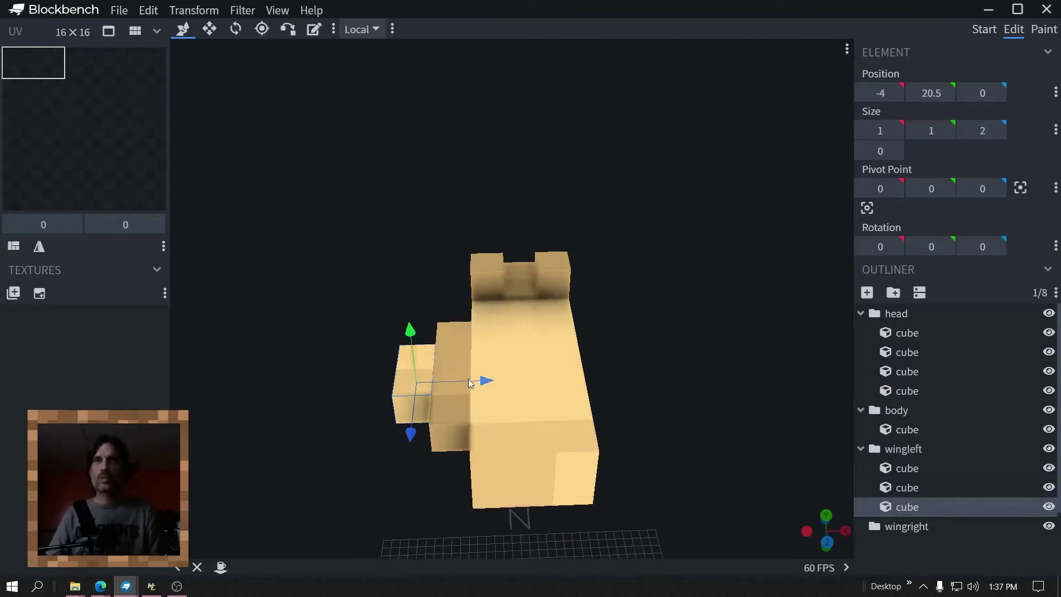
{"action": "left_click_drag", "start_coordinate": [488, 383], "coordinate": [432, 460]}
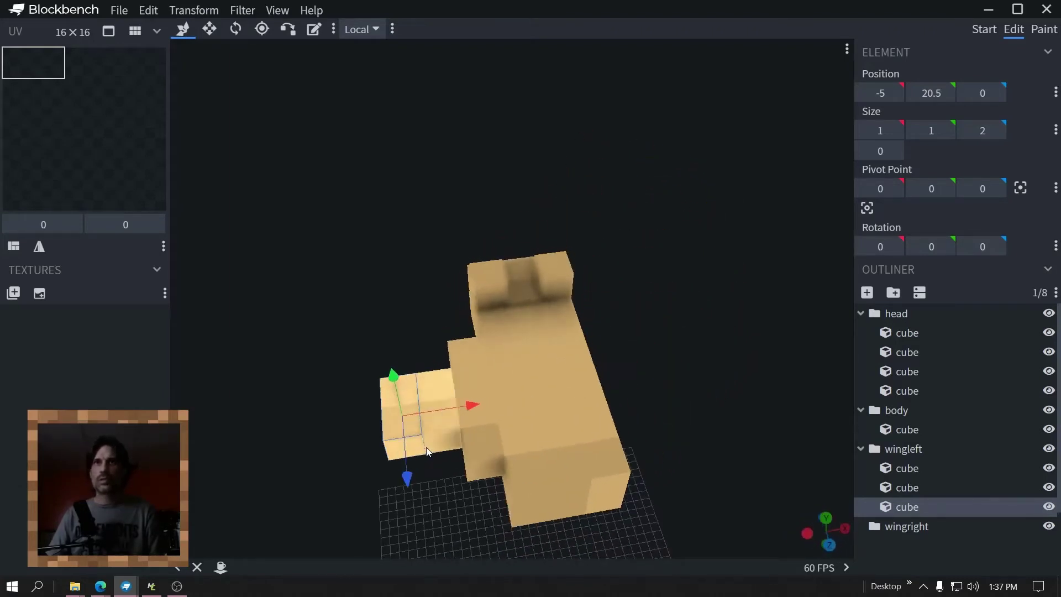
Duplicate the outermost wing cube to X -6 and shrink the copy to a 1 × 1 × 1 wing tip at Z position 1
{"action": "key", "text": "ctrl+d"}
{"action": "left_click_drag", "start_coordinate": [469, 400], "coordinate": [427, 412]}
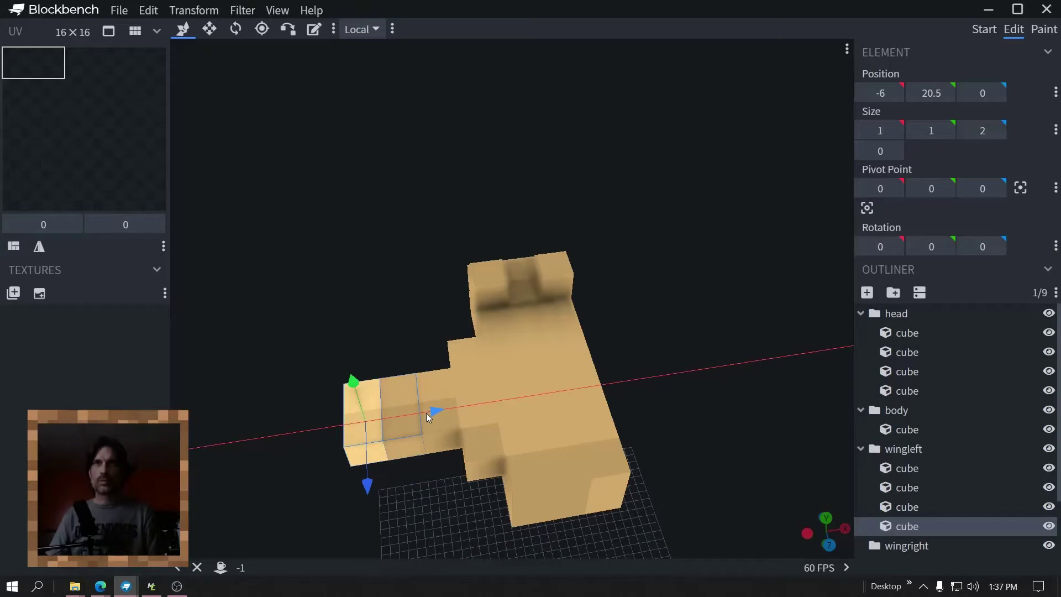
{"action": "key", "text": "s"}
{"action": "left_click_drag", "start_coordinate": [275, 289], "coordinate": [546, 449]}
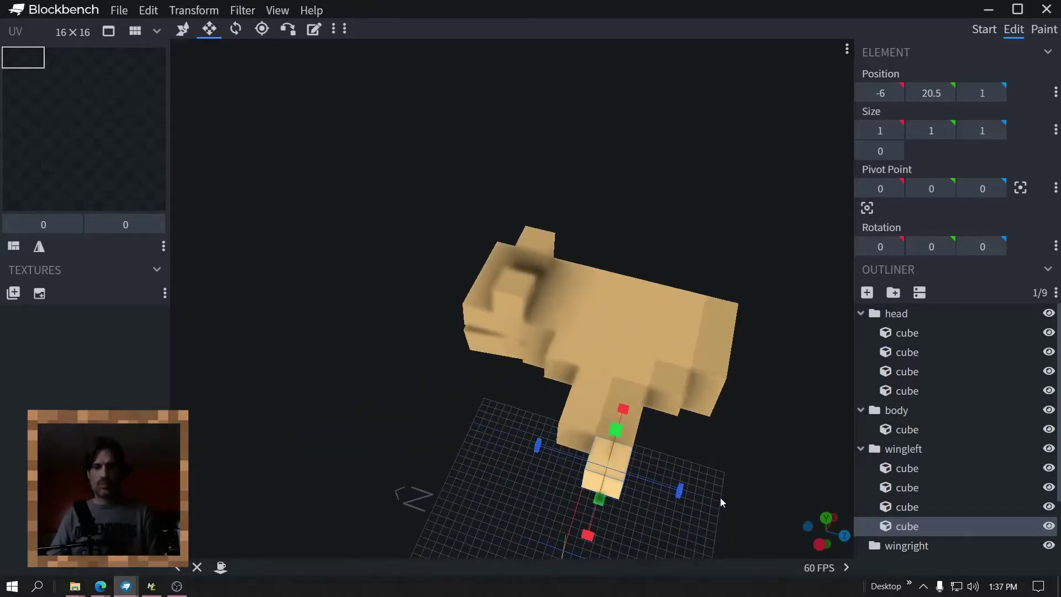
Move the wing tip cube along the Z axis to a position of 0.525 so it sits midway on the wing's end
{"action": "key", "text": "v"}
{"action": "left_click_drag", "start_coordinate": [709, 500], "coordinate": [692, 501]}
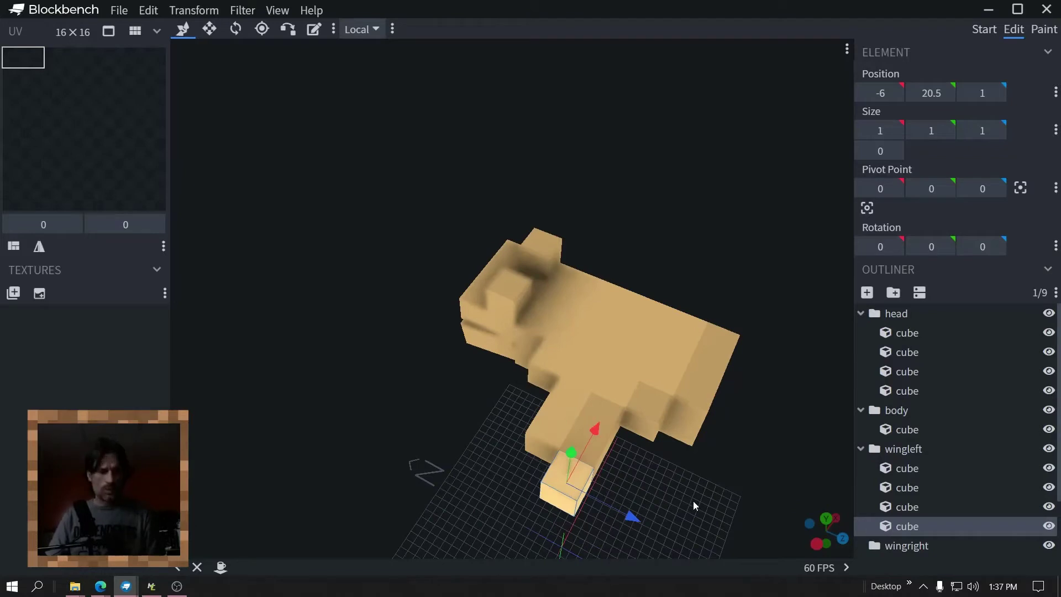
{"action": "left_click_drag", "start_coordinate": [635, 517], "coordinate": [615, 512]}
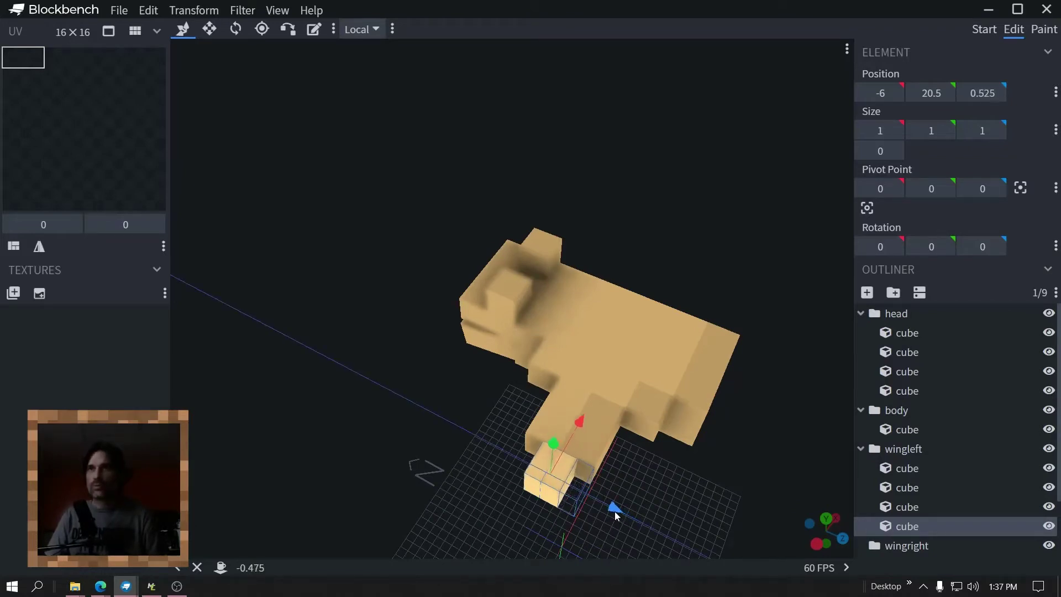
{"action": "left_click_drag", "start_coordinate": [374, 363], "coordinate": [248, 386]}
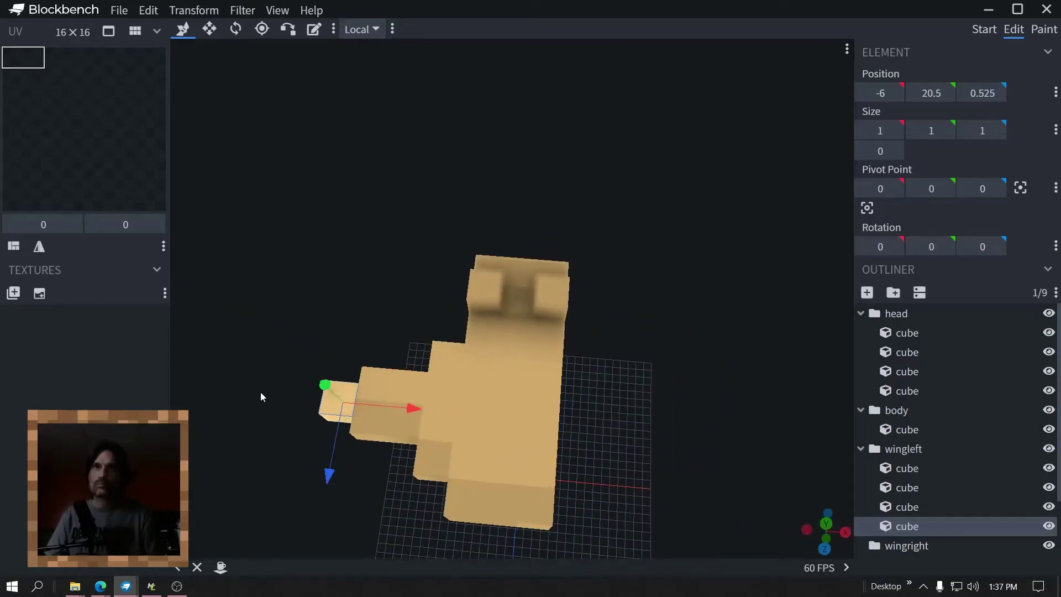
Duplicate the entire wingleft group with its four cubes
{"action": "left_click", "coordinate": [441, 414]}
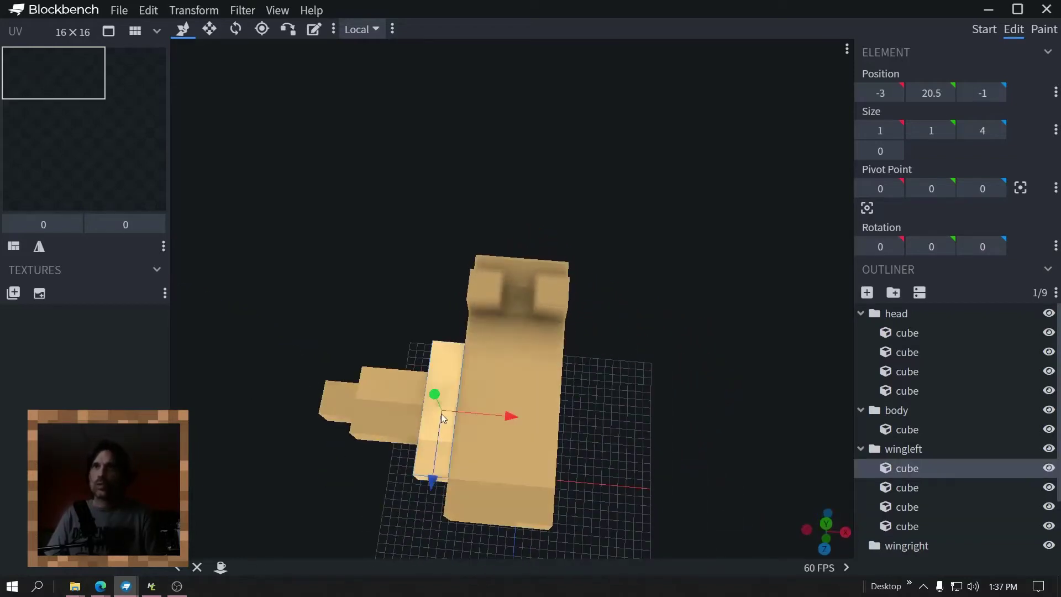
{"action": "left_click", "coordinate": [909, 455]}
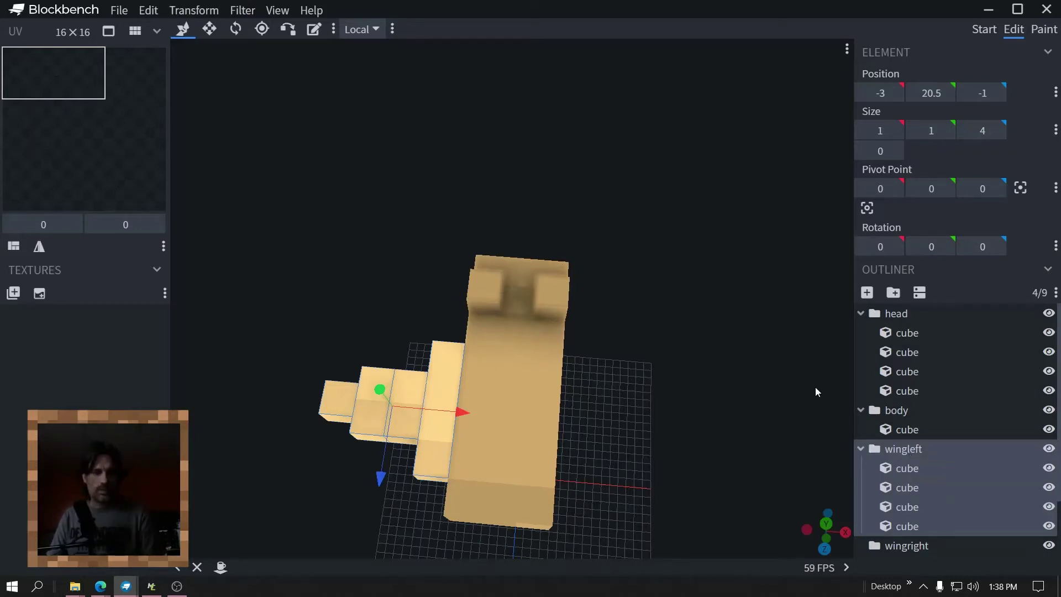
{"action": "key", "text": "ctrl+d"}
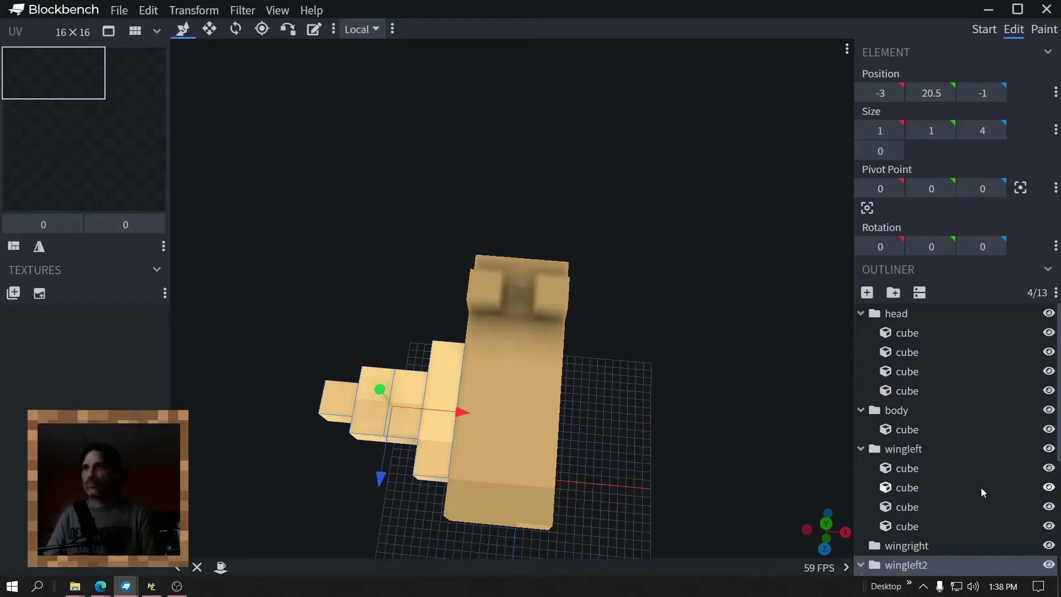
Move the duplicated wing group across to the other side of the body, 7 units along X
{"action": "scroll", "coordinate": [982, 485], "scroll_direction": "down", "scroll_amount": 4}
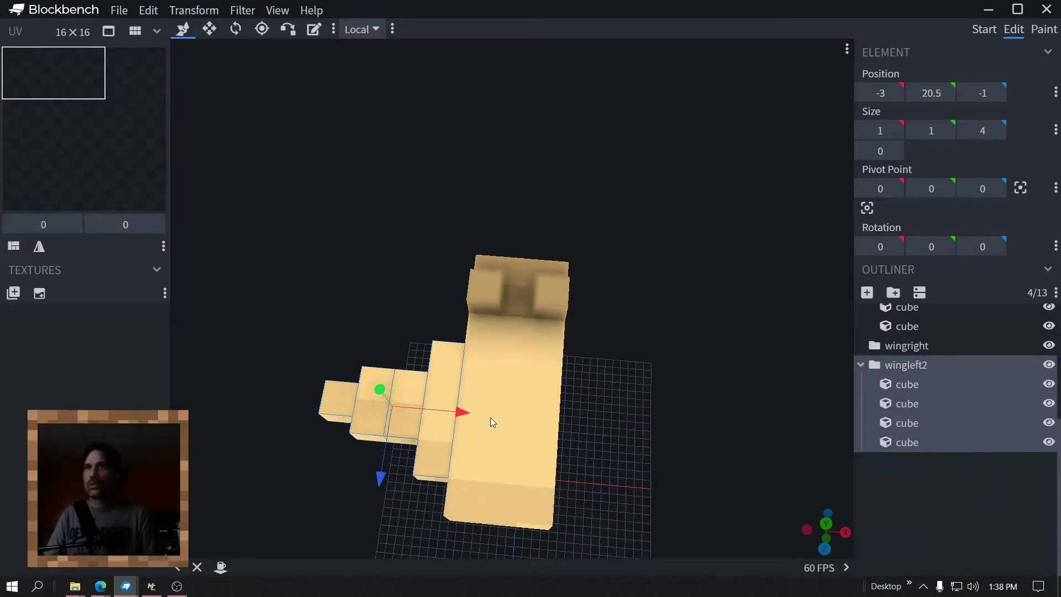
{"action": "left_click_drag", "start_coordinate": [462, 411], "coordinate": [696, 464]}
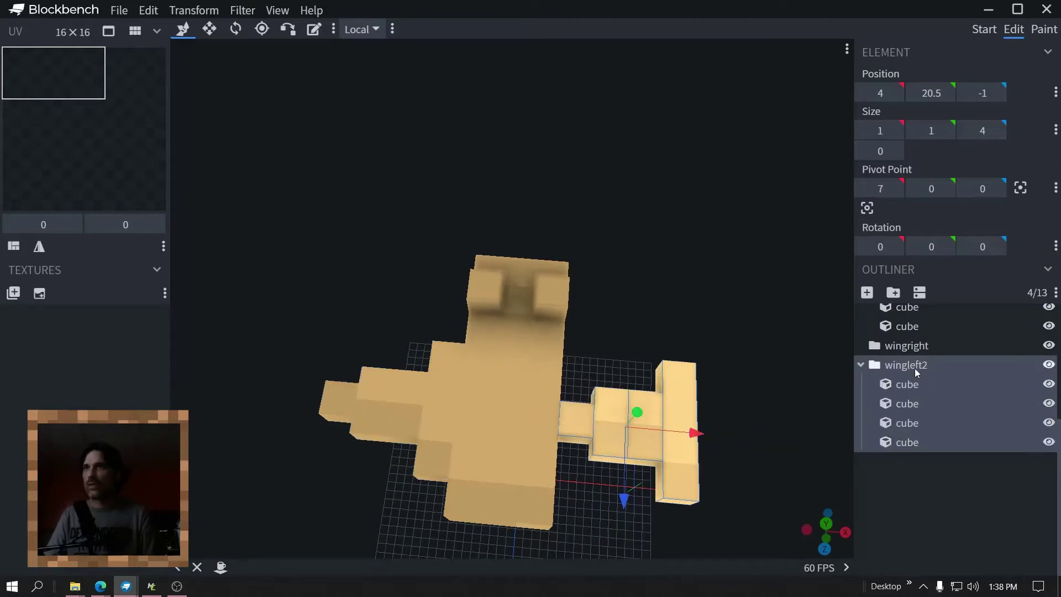
Delete the empty wingright group and rename the wingleft2 group wingright
{"action": "left_click", "coordinate": [913, 350]}
{"action": "right_click", "coordinate": [913, 350]}
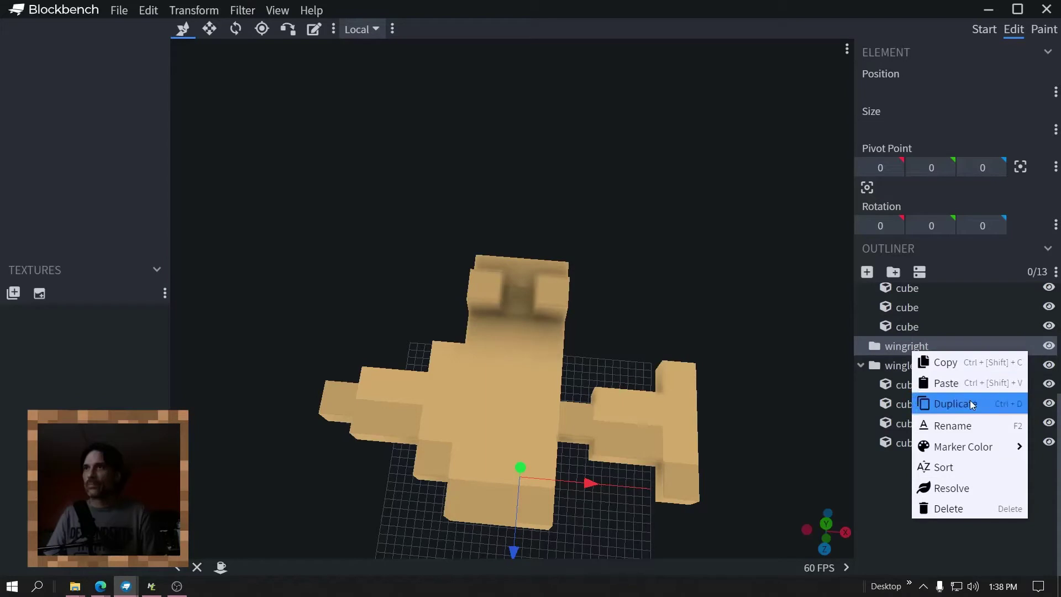
{"action": "left_click", "coordinate": [954, 510]}
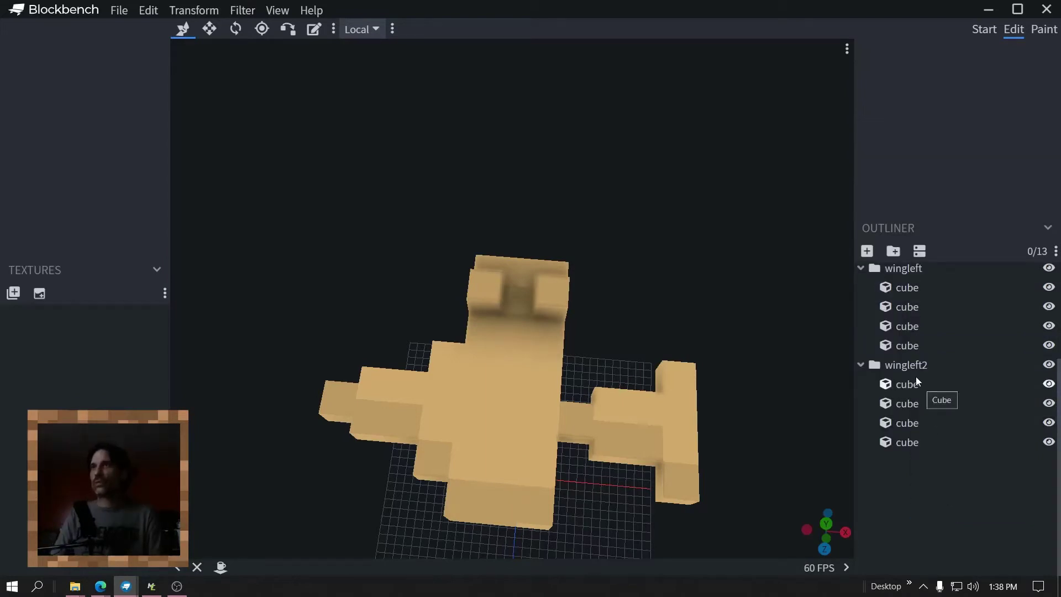
{"action": "right_click", "coordinate": [904, 366]}
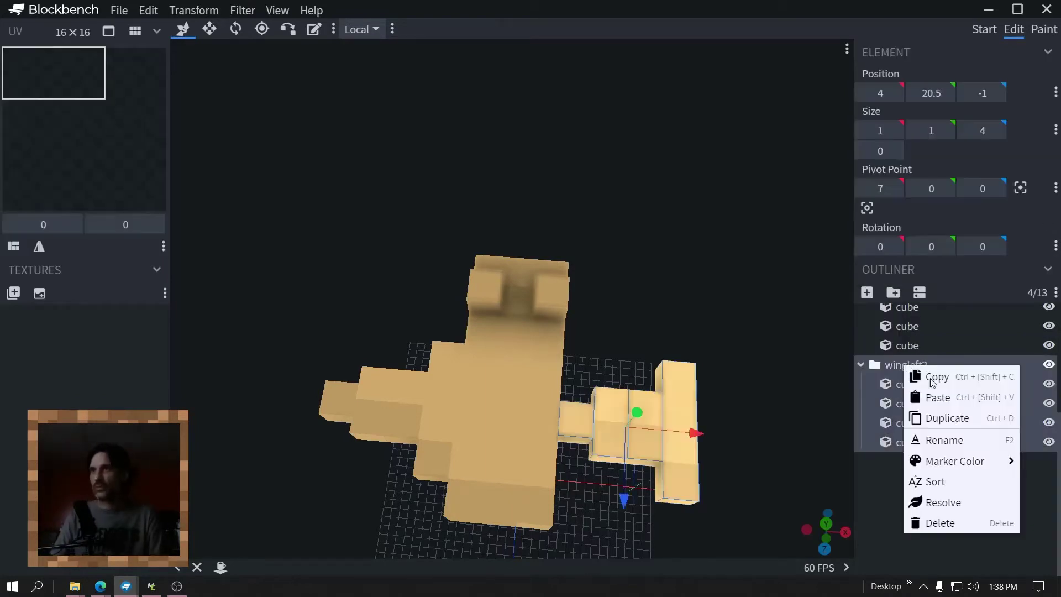
{"action": "left_click", "coordinate": [933, 437]}
{"action": "type", "text": "wingright"}
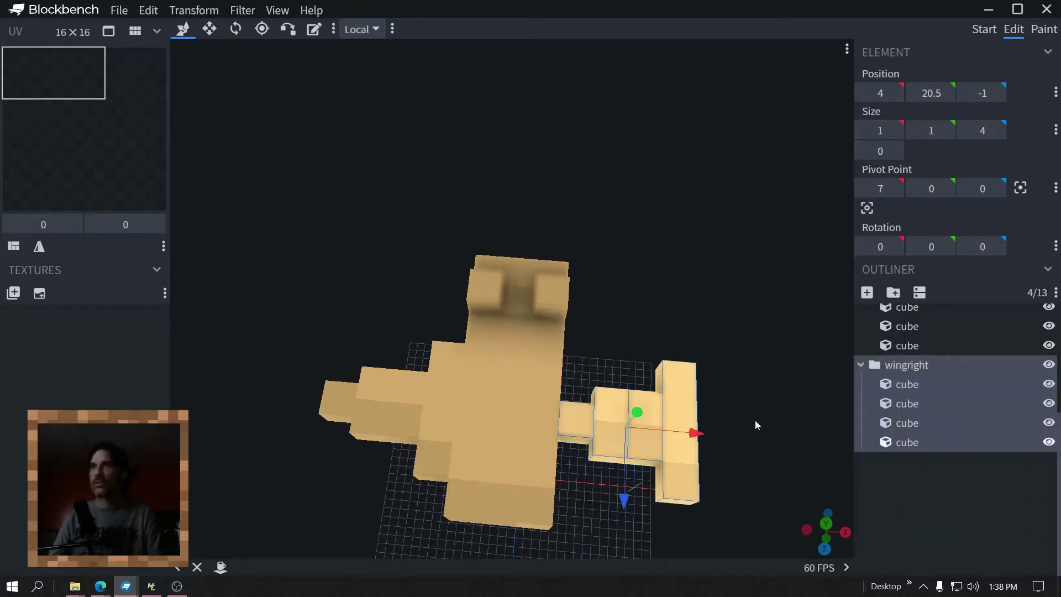
Rearrange the wingright cubes to mirror the left wing, with the longest cube against the body and the tip outermost
{"action": "left_click_drag", "start_coordinate": [703, 435], "coordinate": [706, 436]}
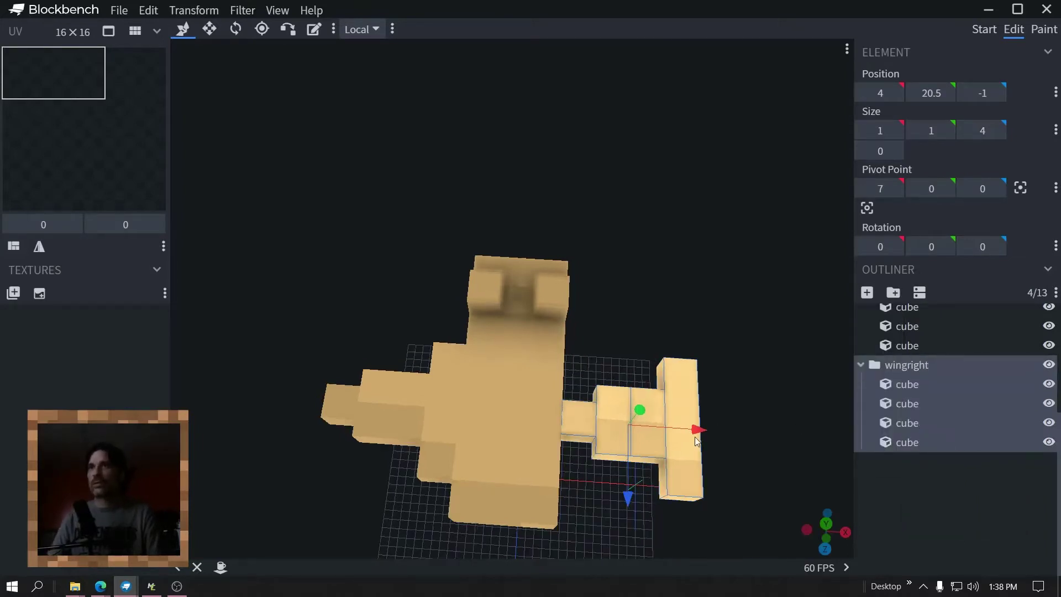
{"action": "key", "text": "s"}
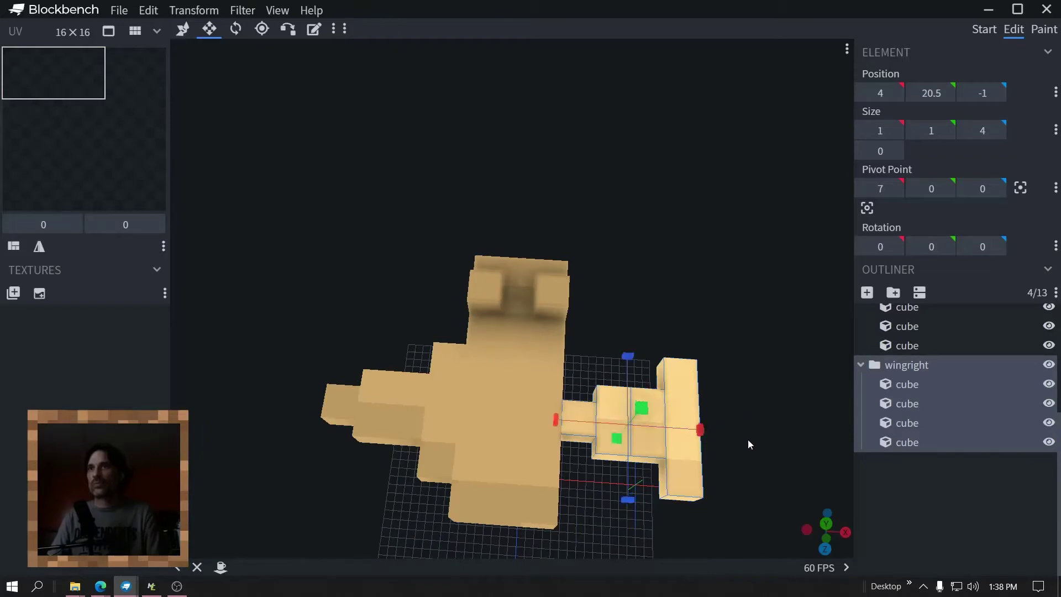
{"action": "left_click", "coordinate": [665, 424]}
{"action": "key", "text": "v"}
{"action": "mouse_move", "coordinate": [757, 437]}
{"action": "left_mouse_down"}
{"action": "mouse_move", "coordinate": [685, 439]}
{"action": "mouse_move", "coordinate": [650, 426]}
{"action": "mouse_move", "coordinate": [748, 433]}
{"action": "left_mouse_up"}
{"action": "left_click", "coordinate": [578, 433]}
{"action": "left_click", "coordinate": [621, 382]}
{"action": "left_click_drag", "start_coordinate": [682, 434], "coordinate": [648, 428]}
Move the 1 × 1 × 1 eye cube on the wingright side of the head outward to X 0.5 and down to Y 20.45
{"action": "left_click_drag", "start_coordinate": [673, 319], "coordinate": [422, 412]}
{"action": "left_click", "coordinate": [453, 271]}
{"action": "left_click_drag", "start_coordinate": [453, 267], "coordinate": [662, 255]}
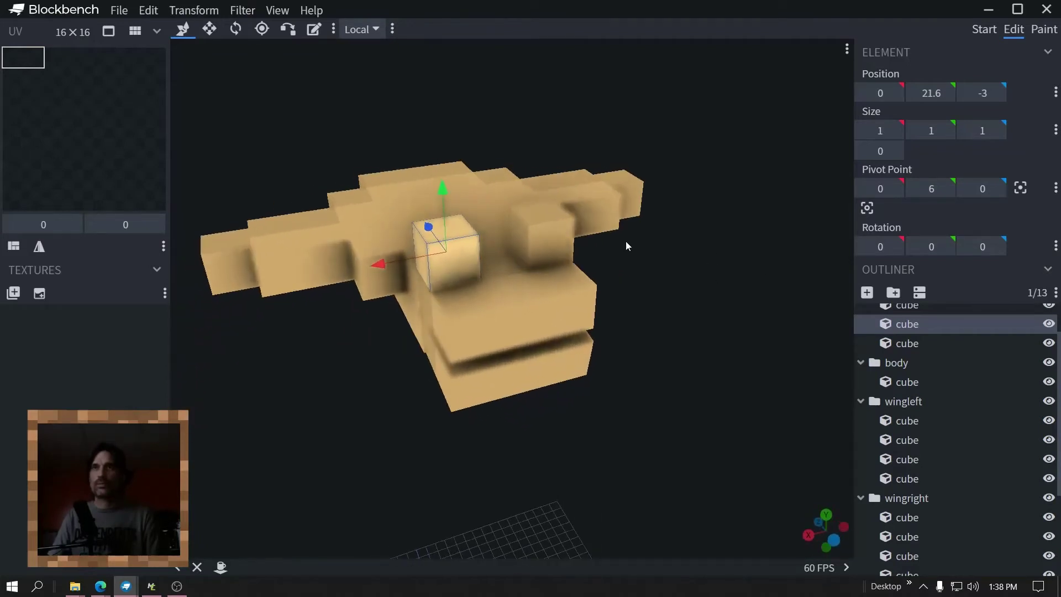
{"action": "left_click_drag", "start_coordinate": [379, 265], "coordinate": [356, 278]}
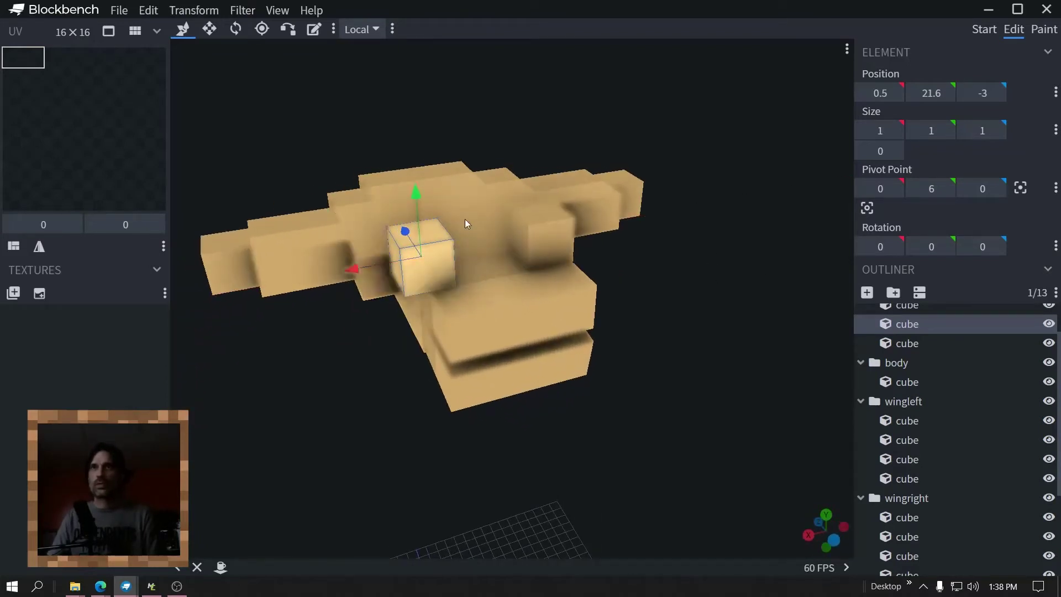
{"action": "left_click_drag", "start_coordinate": [416, 204], "coordinate": [423, 249]}
Try to lower the eye cube on the wingleft side of the head
{"action": "left_click_drag", "start_coordinate": [724, 274], "coordinate": [547, 254]}
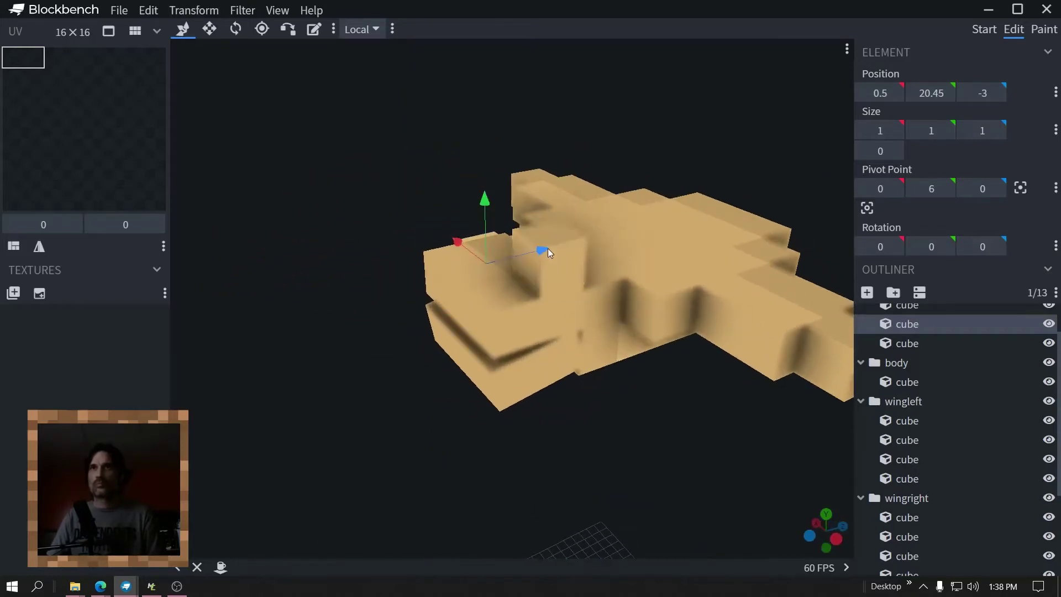
{"action": "left_click", "coordinate": [562, 265]}
{"action": "left_click_drag", "start_coordinate": [555, 212], "coordinate": [558, 252]}
{"action": "left_click", "coordinate": [559, 321]}
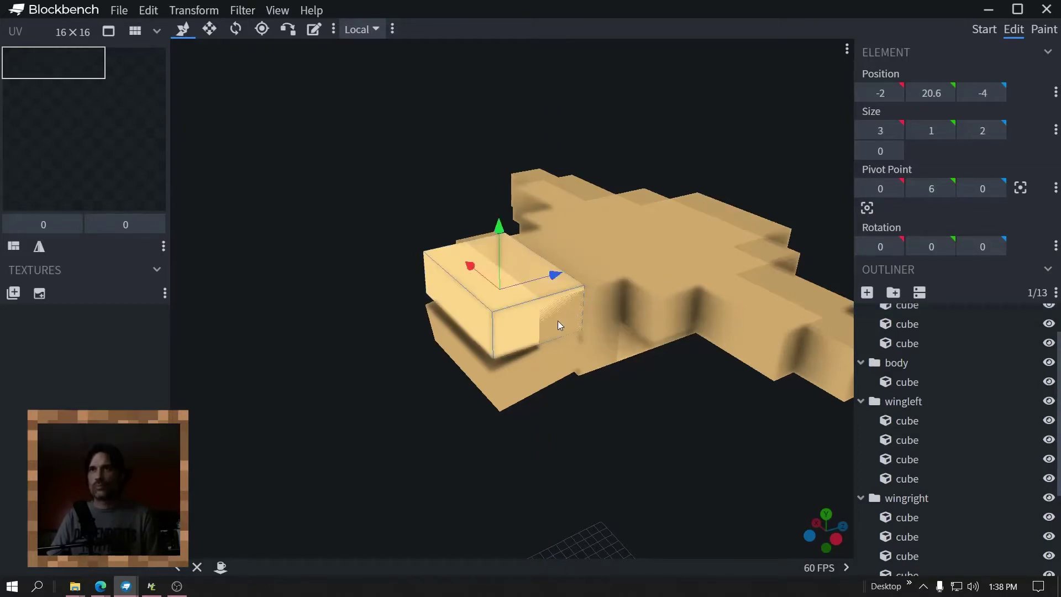
{"action": "key", "text": "ctrl+z"}
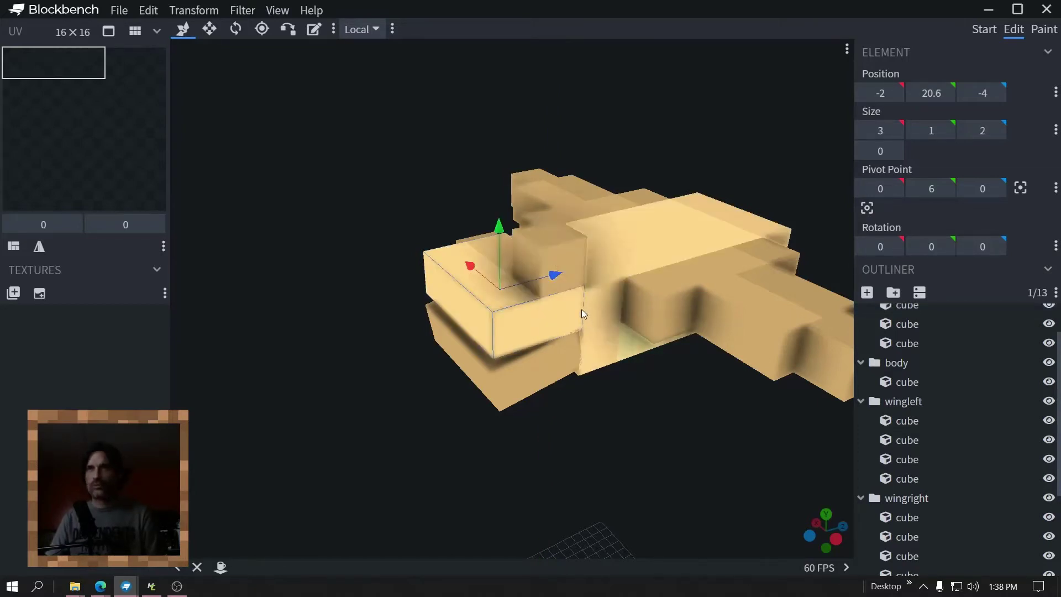
Replace the raised eye cube with a duplicate of the lowered one, moved along X to the opposite side of the head
{"action": "left_click", "coordinate": [565, 276]}
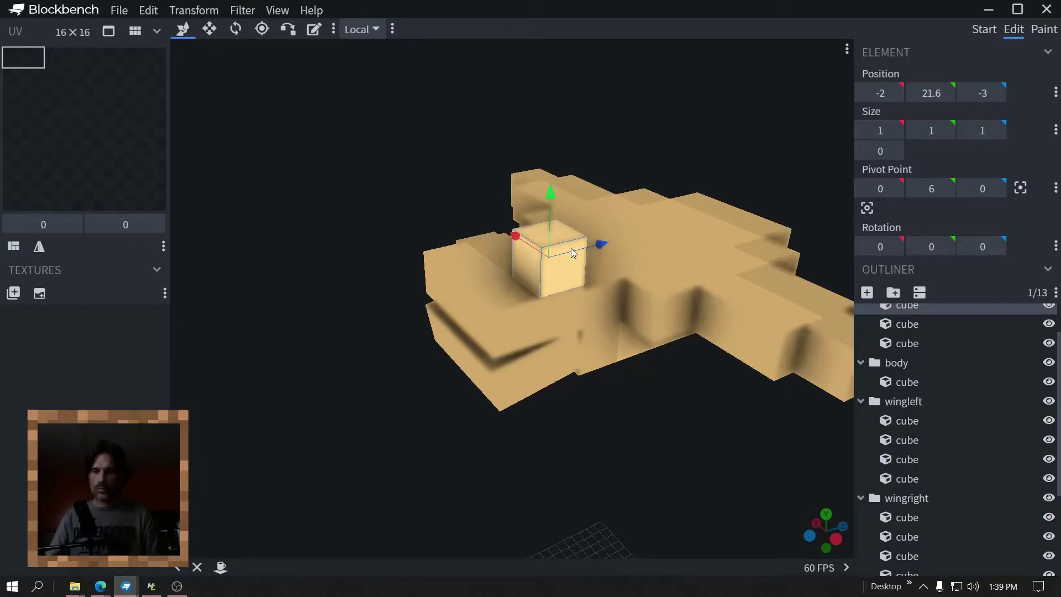
{"action": "key", "text": "Delete"}
{"action": "left_click_drag", "start_coordinate": [406, 129], "coordinate": [544, 128]}
{"action": "left_click", "coordinate": [426, 360]}
{"action": "left_click", "coordinate": [420, 350]}
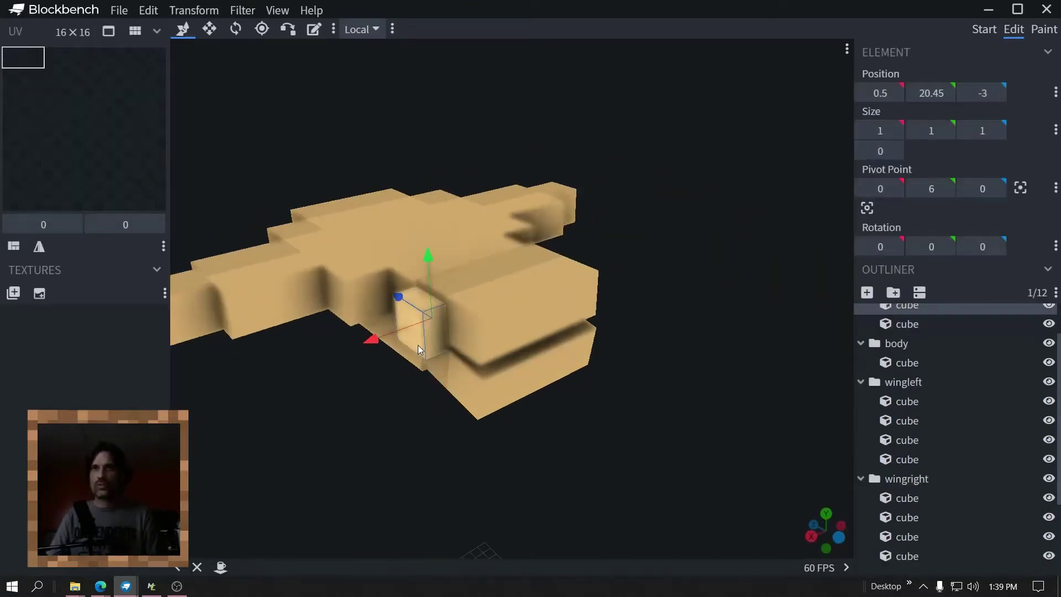
{"action": "key", "text": "ctrl+d"}
{"action": "left_click_drag", "start_coordinate": [304, 450], "coordinate": [263, 386]}
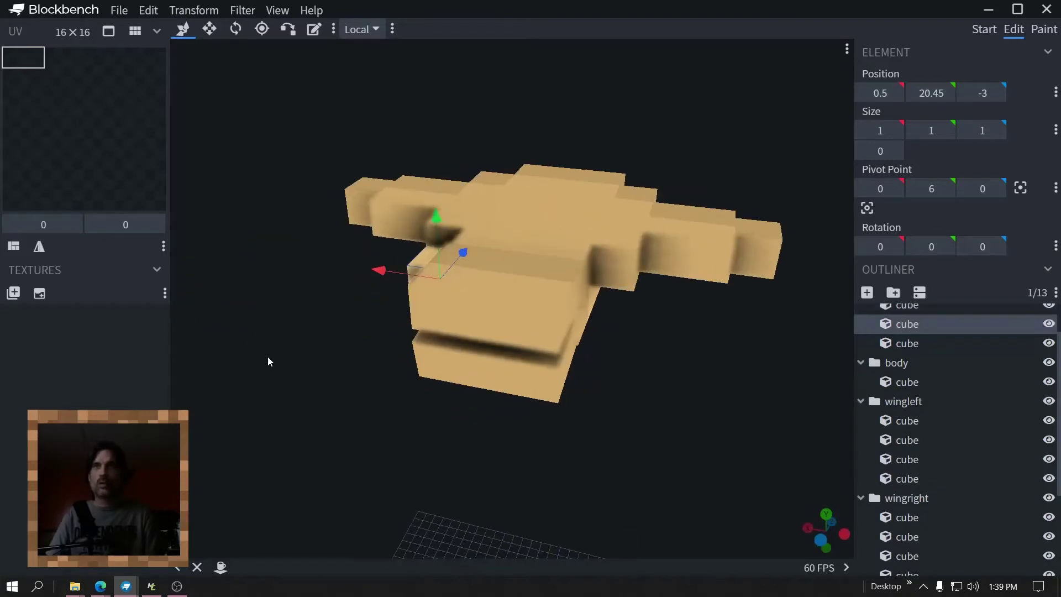
{"action": "left_click_drag", "start_coordinate": [379, 269], "coordinate": [509, 306]}
Duplicate the 3 × 2 × 6 body cube and move the copy behind the body to Z 4
{"action": "left_click_drag", "start_coordinate": [719, 464], "coordinate": [515, 417]}
{"action": "left_click", "coordinate": [515, 417]}
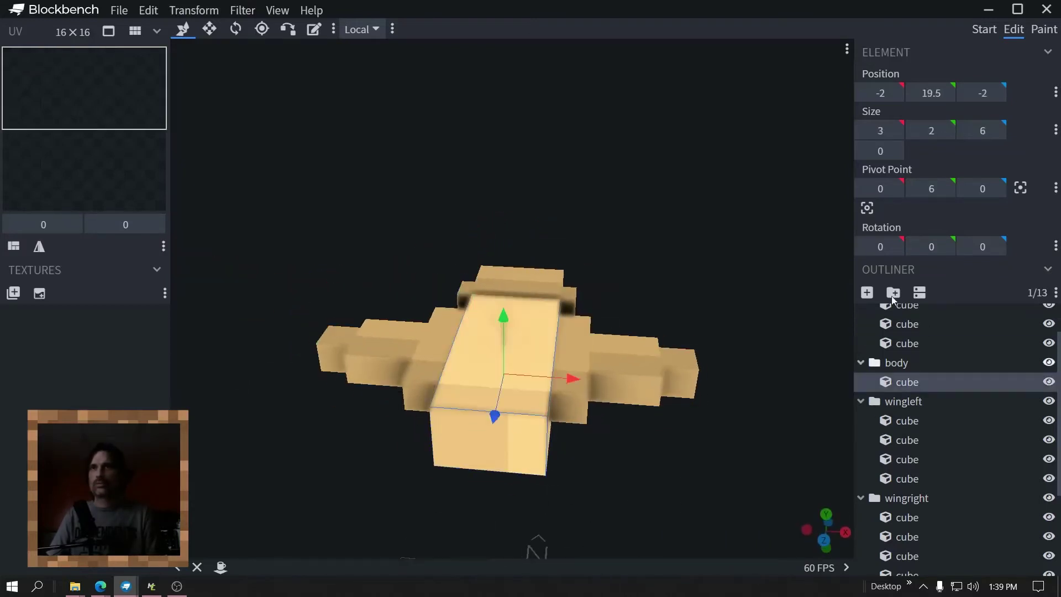
{"action": "scroll", "coordinate": [914, 363], "scroll_direction": "up", "scroll_amount": 2}
{"action": "left_click_drag", "start_coordinate": [697, 486], "coordinate": [631, 463]}
{"action": "key", "text": "ctrl+d"}
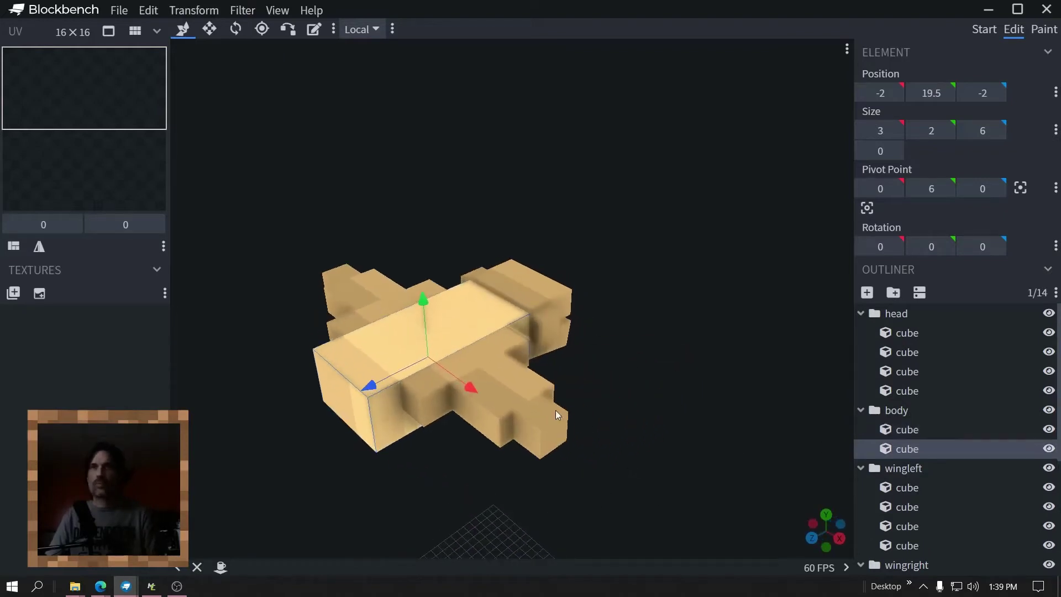
{"action": "left_click_drag", "start_coordinate": [369, 385], "coordinate": [144, 497]}
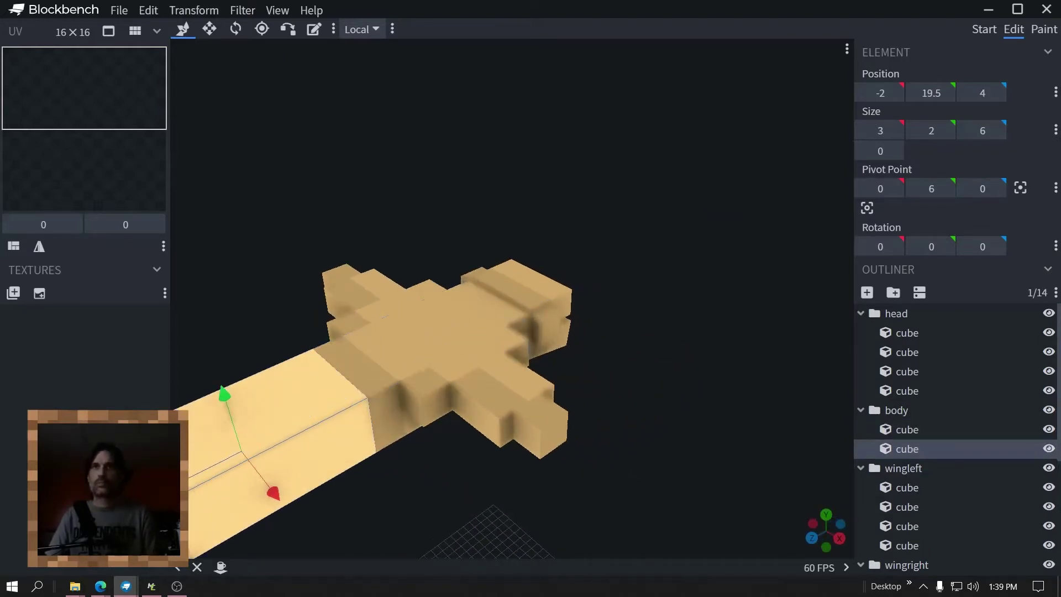
Shrink the copied body cube to a 1 × 1 × 1 tail cube at position -1, 20.5, 4
{"action": "scroll", "coordinate": [315, 500], "scroll_direction": "down", "scroll_amount": 2}
{"action": "key", "text": "s"}
{"action": "left_click_drag", "start_coordinate": [350, 451], "coordinate": [332, 433]}
{"action": "left_click_drag", "start_coordinate": [272, 369], "coordinate": [290, 375]}
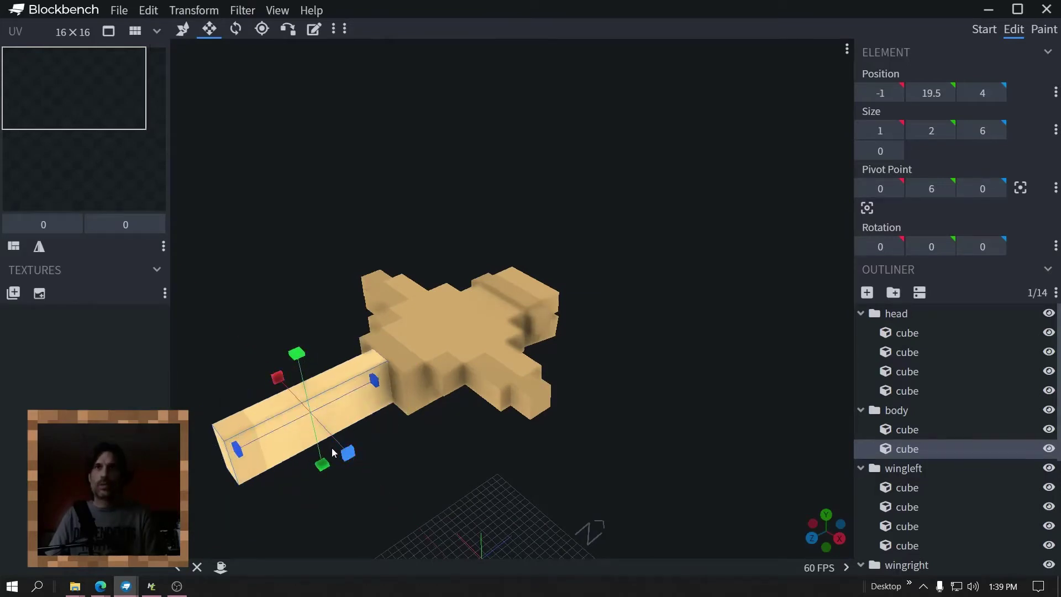
{"action": "left_click_drag", "start_coordinate": [323, 464], "coordinate": [319, 447]}
{"action": "left_click_drag", "start_coordinate": [232, 434], "coordinate": [370, 370]}
Examine the textured cb_hawk_low model in the other Blockbench window for reference and return to the bird model
{"action": "left_click_drag", "start_coordinate": [532, 284], "coordinate": [657, 212]}
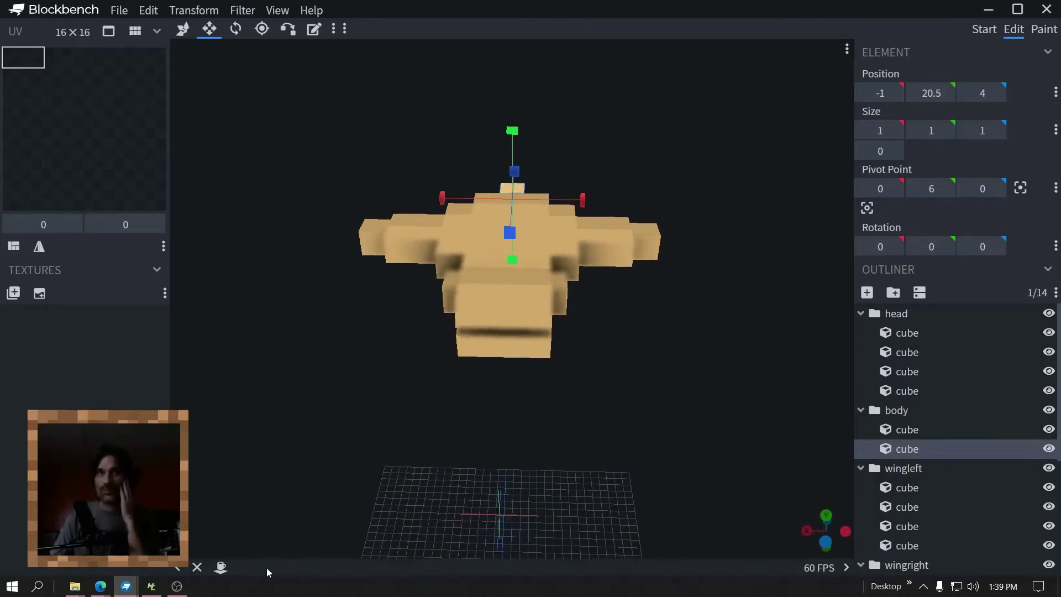
{"action": "mouse_move", "coordinate": [126, 585]}
{"action": "left_click", "coordinate": [232, 525]}
{"action": "left_click_drag", "start_coordinate": [296, 450], "coordinate": [198, 571]}
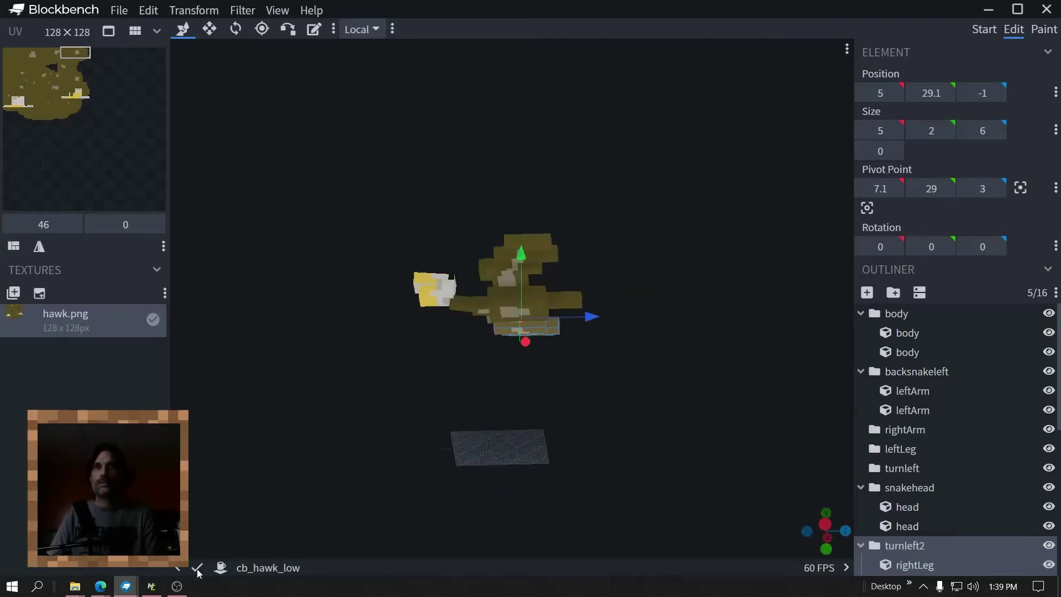
{"action": "mouse_move", "coordinate": [127, 587]}
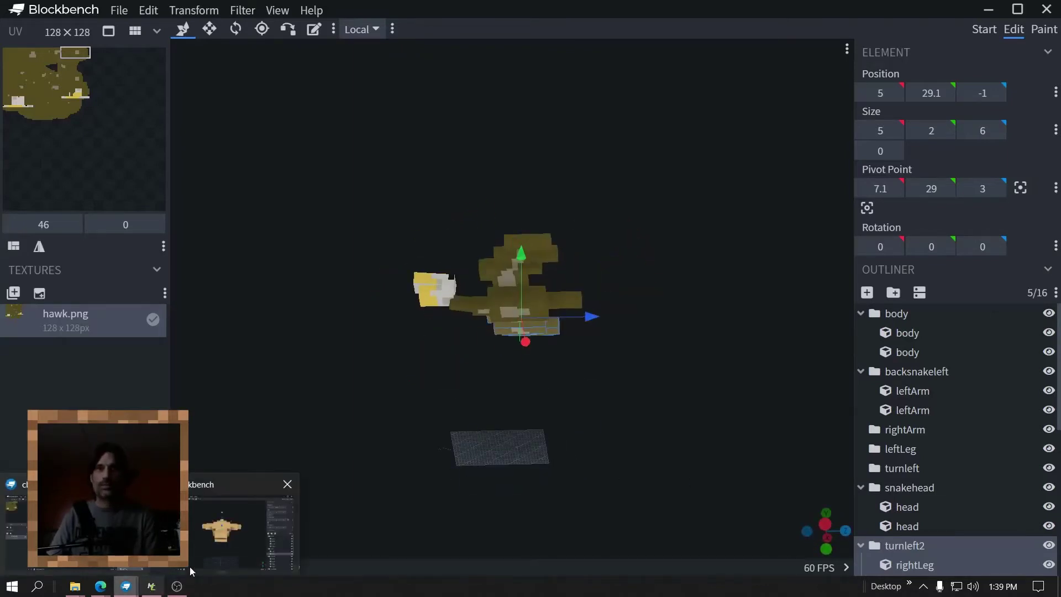
{"action": "left_click", "coordinate": [223, 529]}
Narrow the upper head cube to a width of 2 and center it on the head at X -1.5
{"action": "scroll", "coordinate": [384, 387], "scroll_direction": "up", "scroll_amount": 5}
{"action": "left_click_drag", "start_coordinate": [358, 459], "coordinate": [552, 459]}
{"action": "left_click", "coordinate": [503, 311]}
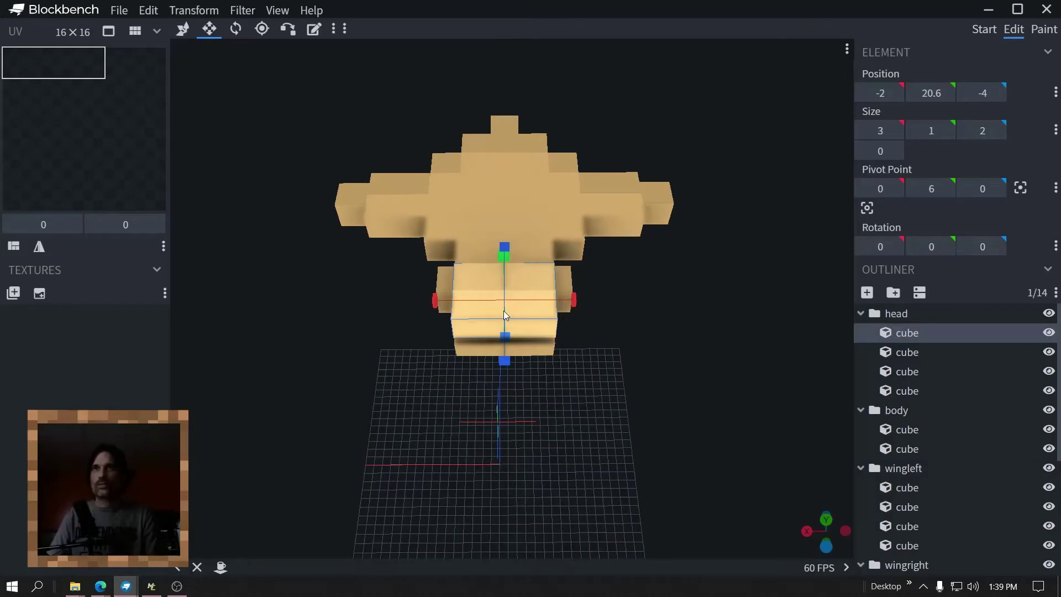
{"action": "scroll", "coordinate": [580, 282], "scroll_direction": "up", "scroll_amount": 2}
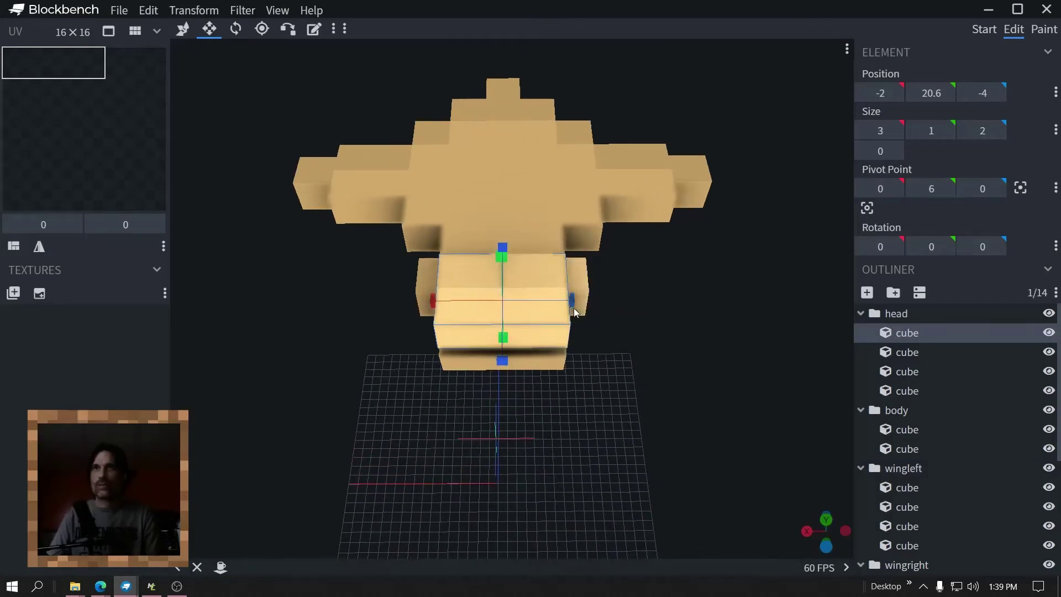
{"action": "left_click_drag", "start_coordinate": [570, 300], "coordinate": [550, 303]}
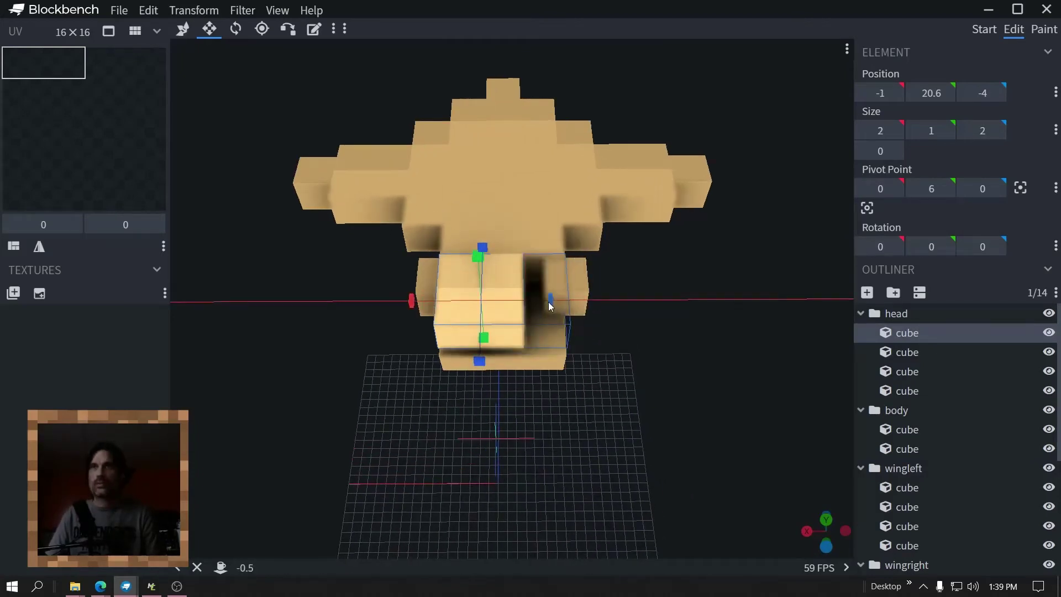
{"action": "left_click_drag", "start_coordinate": [425, 364], "coordinate": [383, 381]}
{"action": "key", "text": "v"}
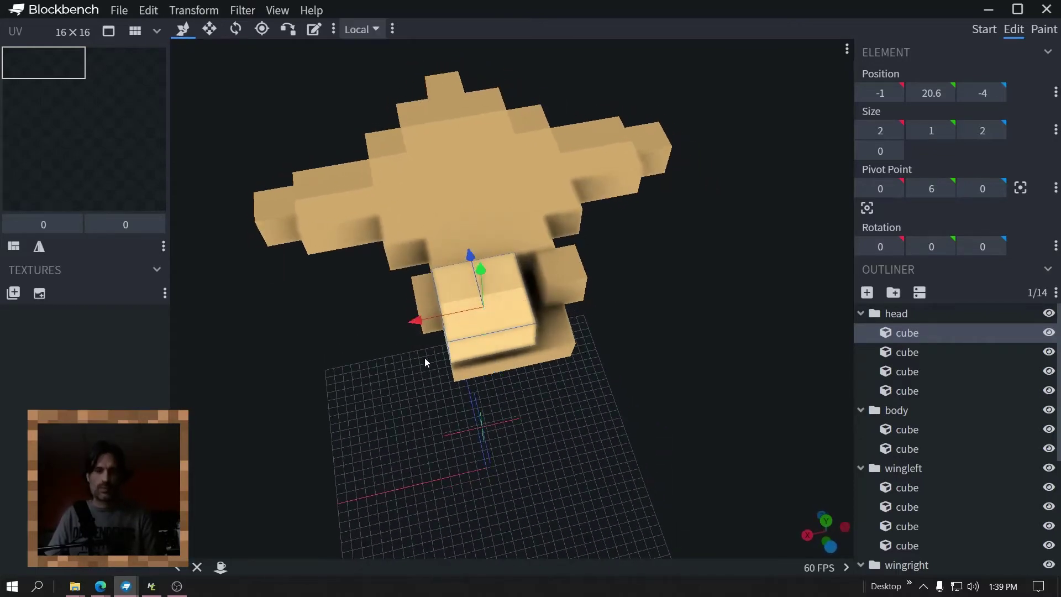
{"action": "left_click_drag", "start_coordinate": [416, 321], "coordinate": [438, 314]}
Try deleting the rotated lower beak cube from the head, and undo the deletion
{"action": "left_click_drag", "start_coordinate": [531, 386], "coordinate": [500, 362]}
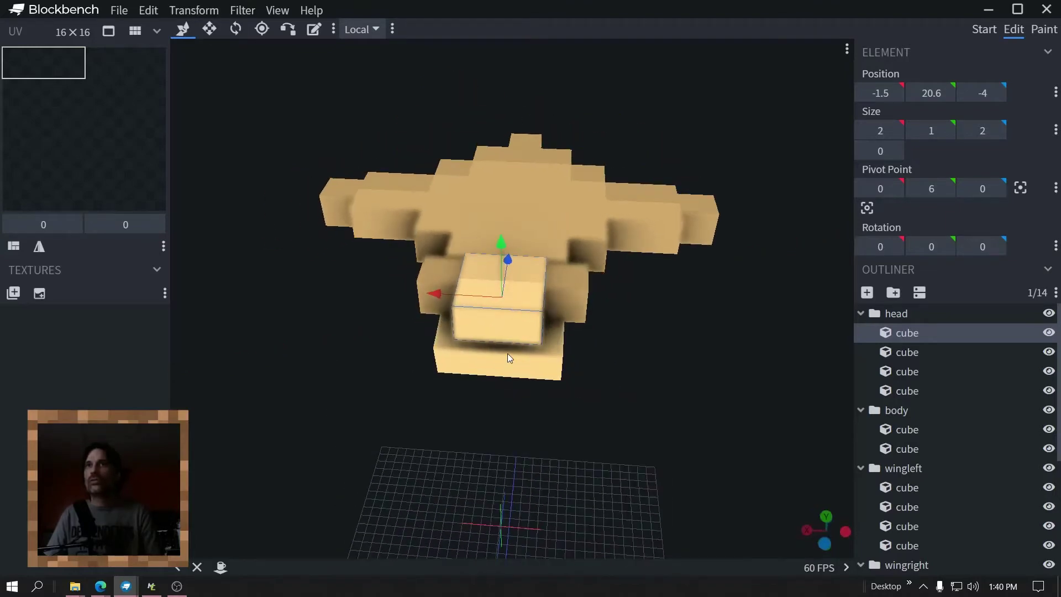
{"action": "scroll", "coordinate": [608, 395], "scroll_direction": "up", "scroll_amount": 4}
{"action": "scroll", "coordinate": [652, 416], "scroll_direction": "up", "scroll_amount": 2}
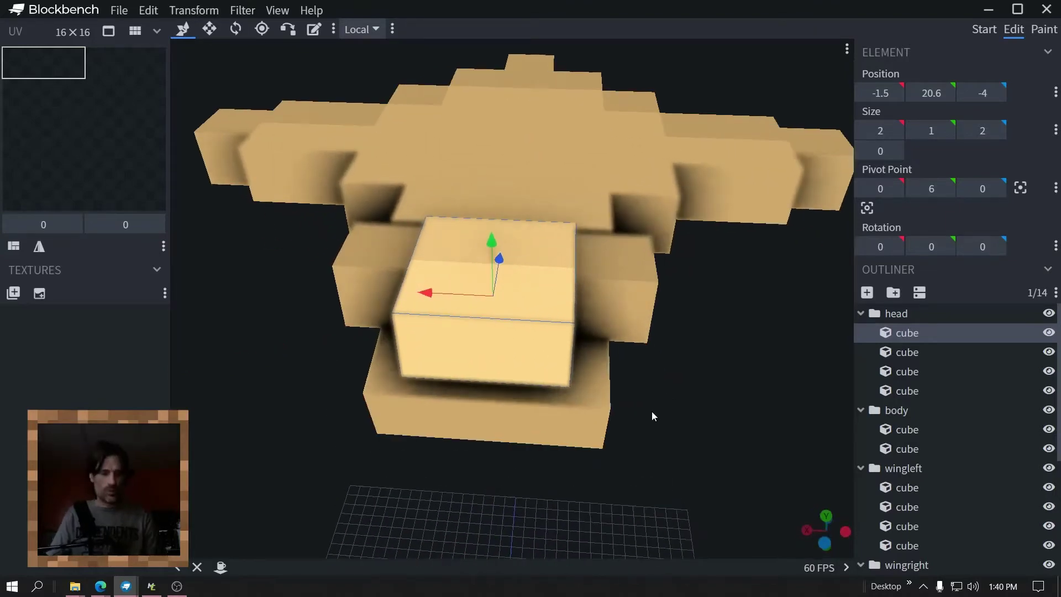
{"action": "left_click_drag", "start_coordinate": [689, 393], "coordinate": [774, 381]}
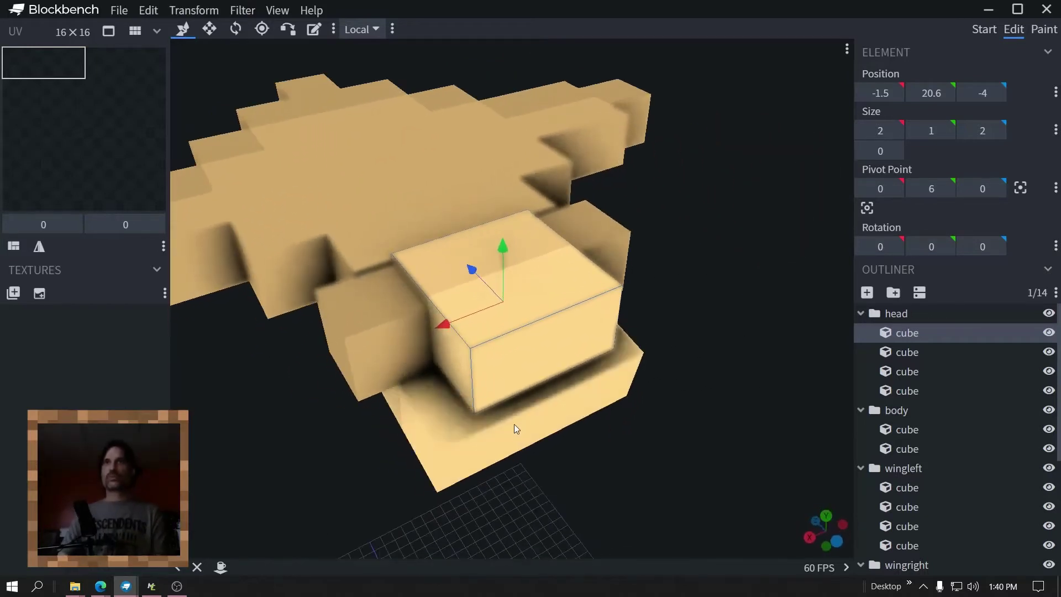
{"action": "left_click", "coordinate": [450, 413]}
{"action": "left_click", "coordinate": [511, 346]}
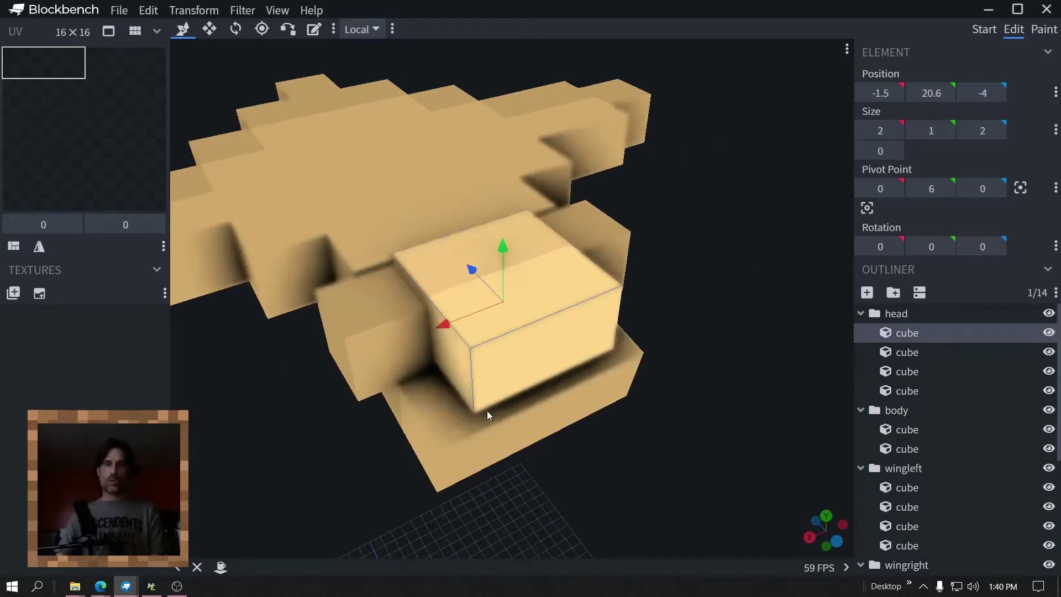
{"action": "left_click", "coordinate": [473, 431]}
{"action": "key", "text": "Delete"}
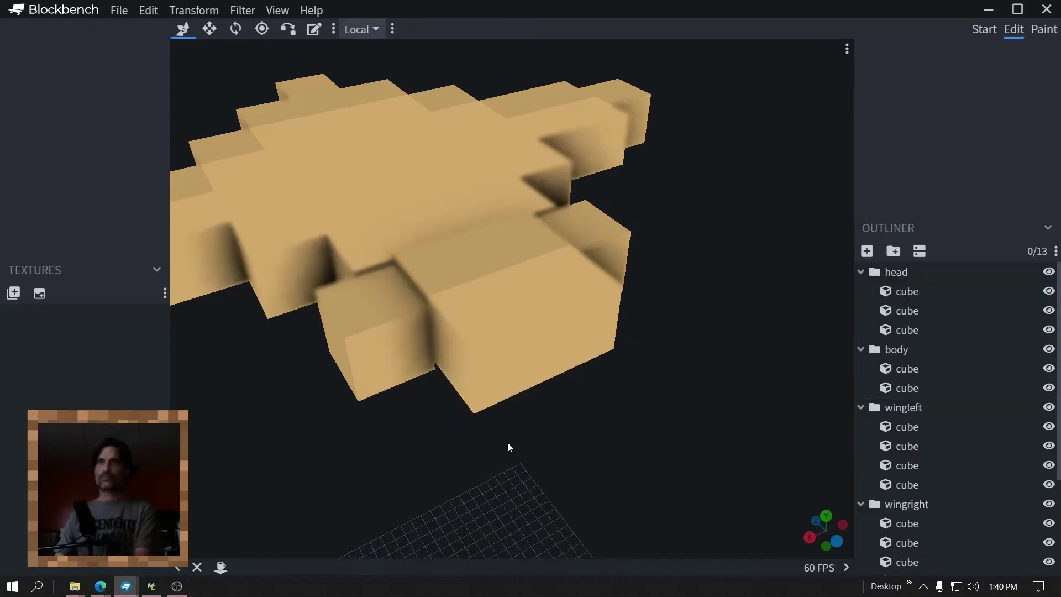
{"action": "left_click", "coordinate": [505, 359]}
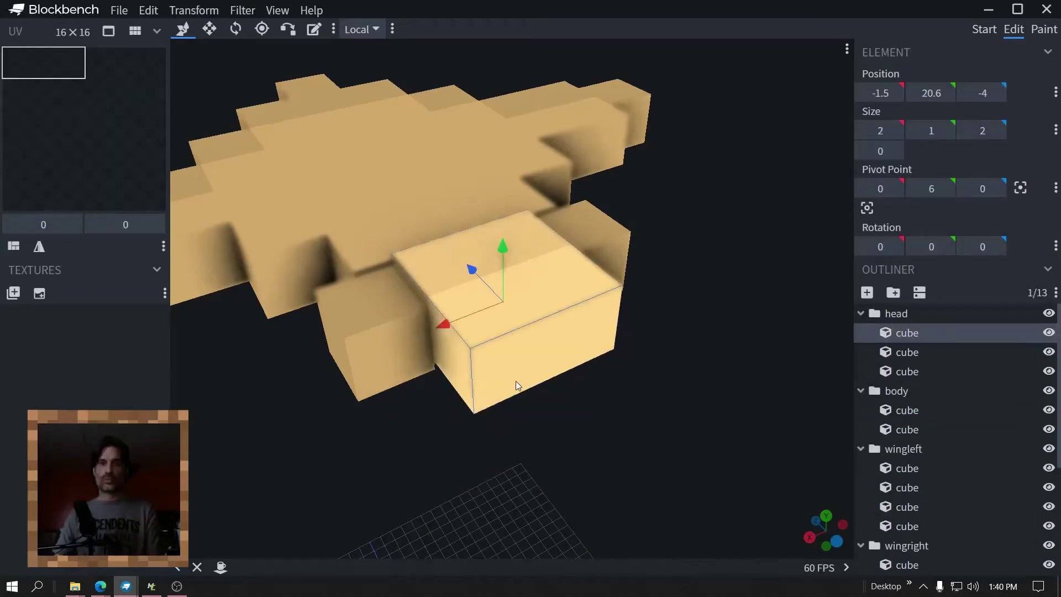
{"action": "key", "text": "ctrl+z"}
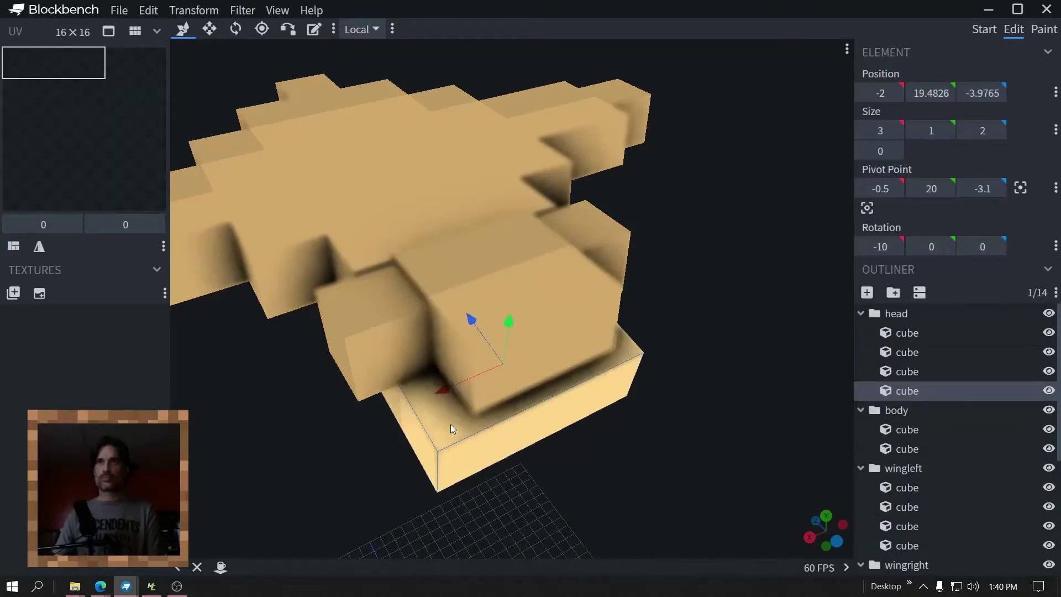
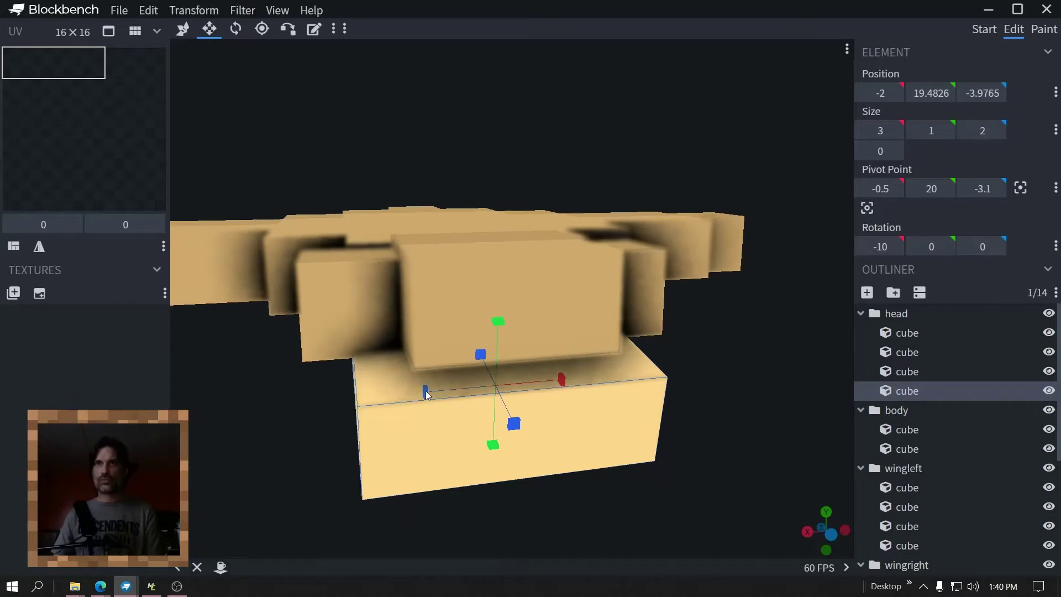
Narrow the rotated lower beak cube to a width of 2 and center it beneath the upper head cube
{"action": "scroll", "coordinate": [714, 439], "scroll_direction": "down", "scroll_amount": 3}
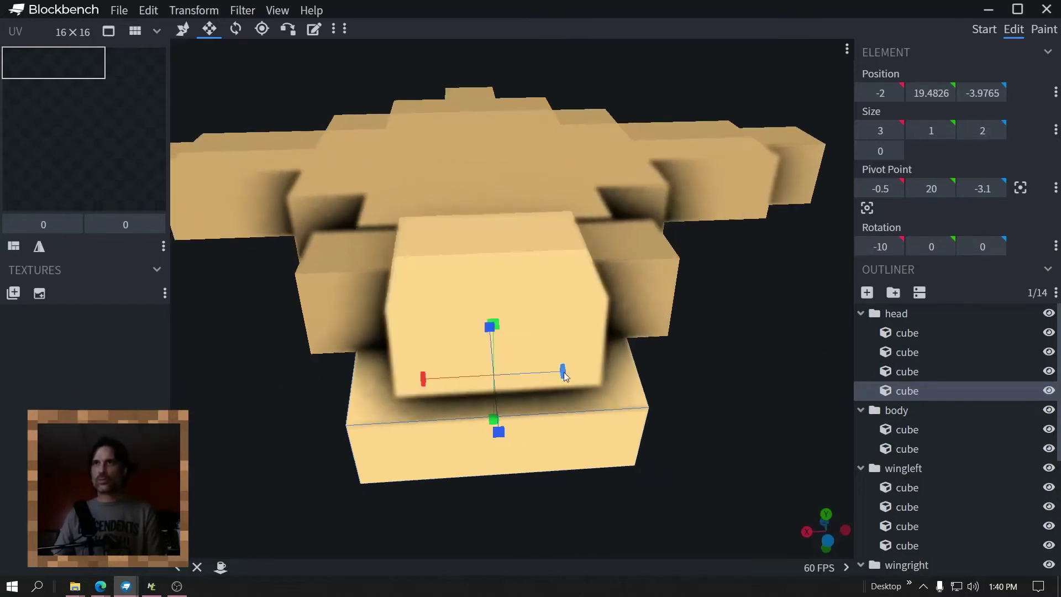
{"action": "left_click_drag", "start_coordinate": [563, 370], "coordinate": [532, 378]}
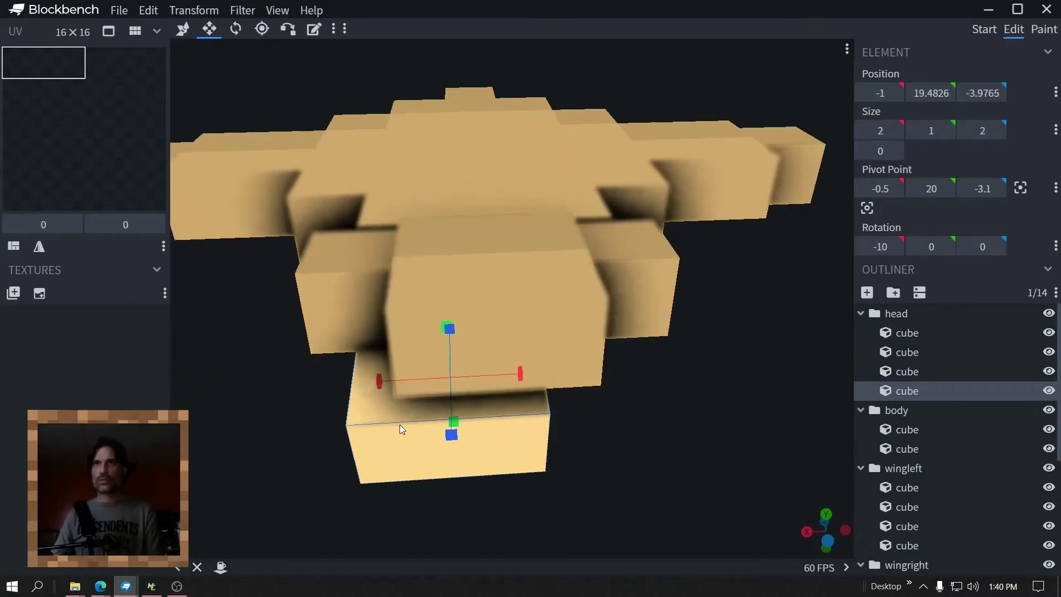
{"action": "key", "text": "v"}
{"action": "left_click_drag", "start_coordinate": [385, 377], "coordinate": [428, 386]}
{"action": "left_click_drag", "start_coordinate": [608, 437], "coordinate": [658, 395]}
Move the head's two small side cubes inward against the narrowed head, placing the one on the wingleft side at X -1.7
{"action": "left_click", "coordinate": [476, 369]}
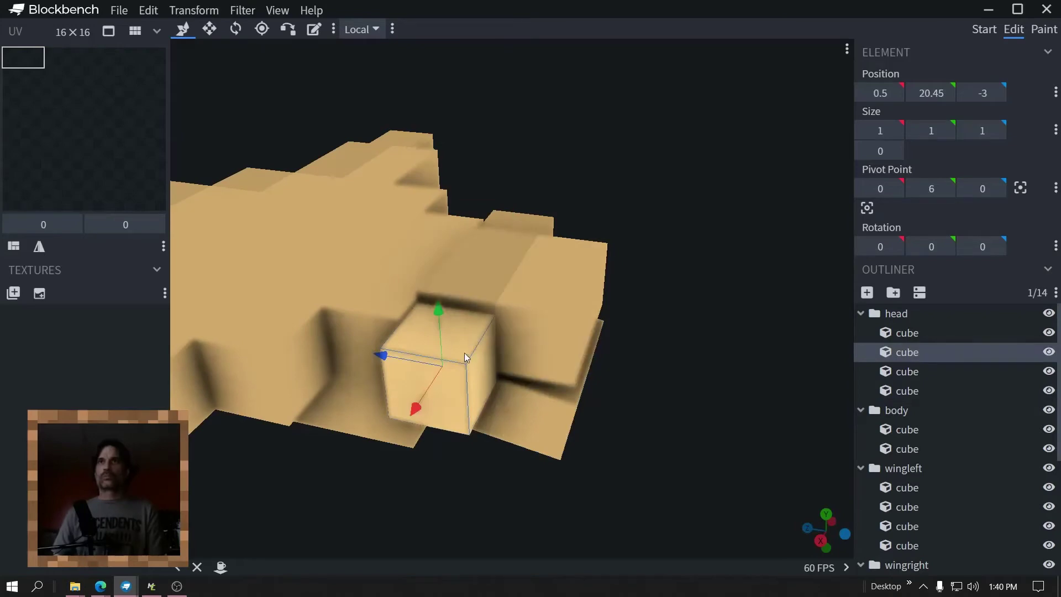
{"action": "left_click_drag", "start_coordinate": [421, 409], "coordinate": [449, 372]}
{"action": "left_click", "coordinate": [611, 321]}
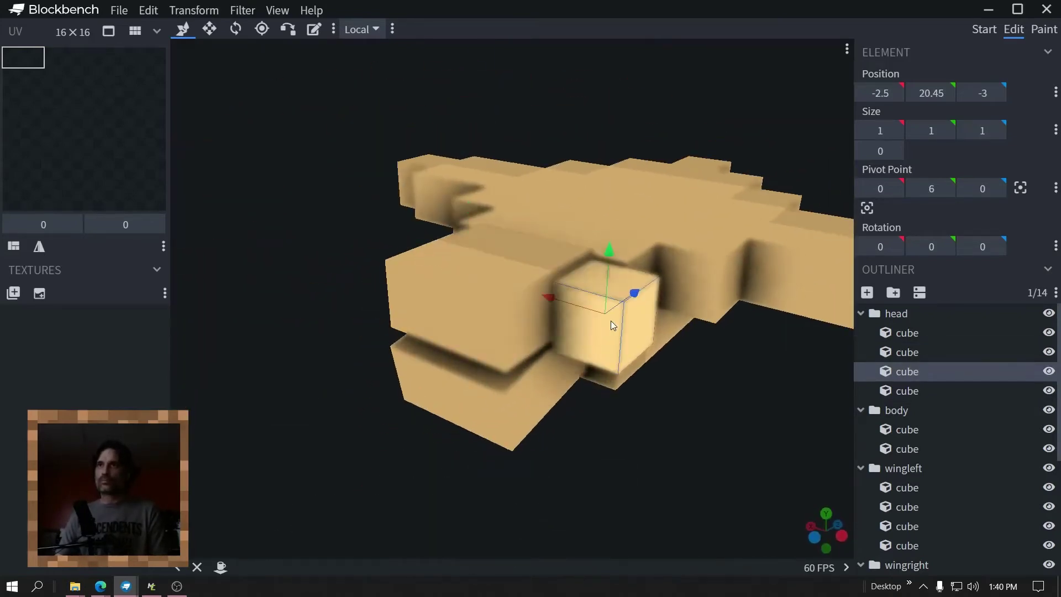
{"action": "left_click_drag", "start_coordinate": [549, 300], "coordinate": [506, 281]}
{"action": "left_click_drag", "start_coordinate": [553, 470], "coordinate": [623, 492]}
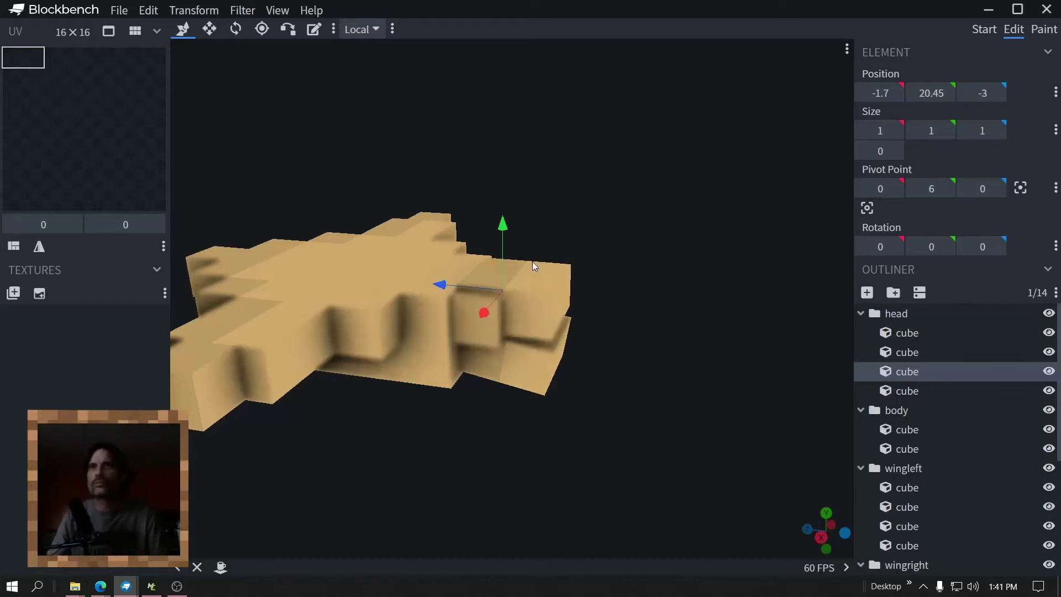
Examine how the head, side cubes and beak sit against the body from several angles and distances
{"action": "left_click_drag", "start_coordinate": [527, 203], "coordinate": [513, 179]}
{"action": "scroll", "coordinate": [513, 179], "scroll_direction": "up", "scroll_amount": 3}
{"action": "left_click_drag", "start_coordinate": [570, 126], "coordinate": [612, 181]}
{"action": "left_click_drag", "start_coordinate": [657, 218], "coordinate": [637, 175]}
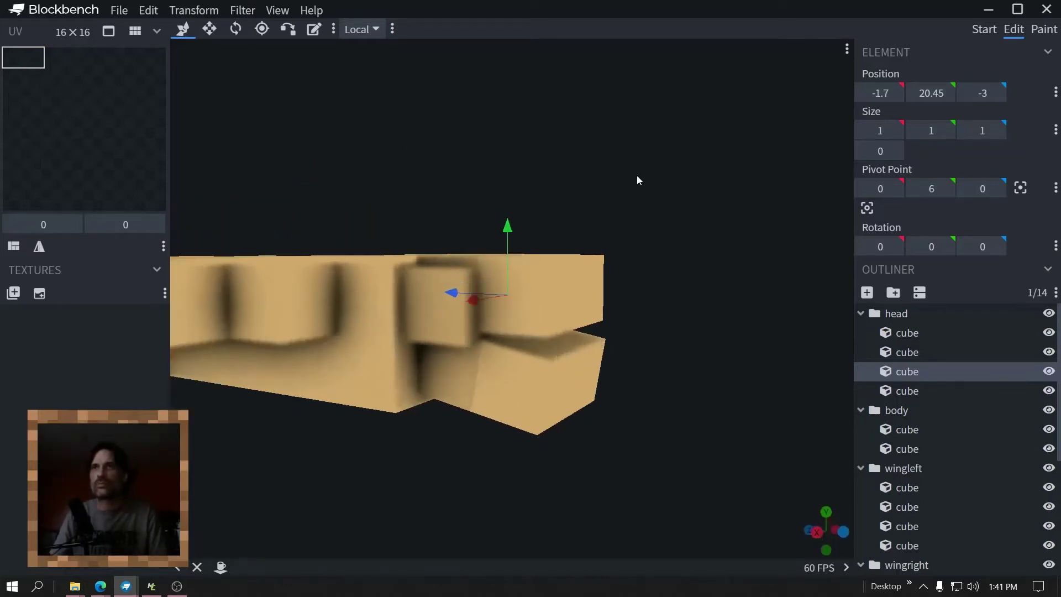
{"action": "scroll", "coordinate": [636, 175], "scroll_direction": "down", "scroll_amount": 3}
{"action": "scroll", "coordinate": [525, 460], "scroll_direction": "down", "scroll_amount": 4}
{"action": "left_click_drag", "start_coordinate": [525, 459], "coordinate": [541, 478]}
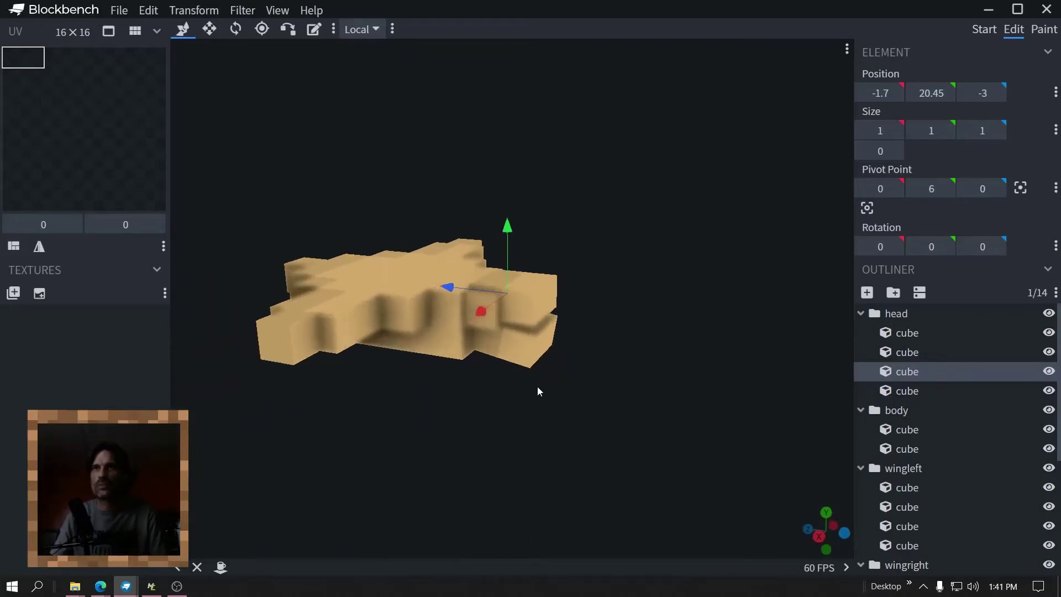
{"action": "scroll", "coordinate": [480, 320], "scroll_direction": "up", "scroll_amount": 2}
{"action": "scroll", "coordinate": [546, 279], "scroll_direction": "up", "scroll_amount": 3}
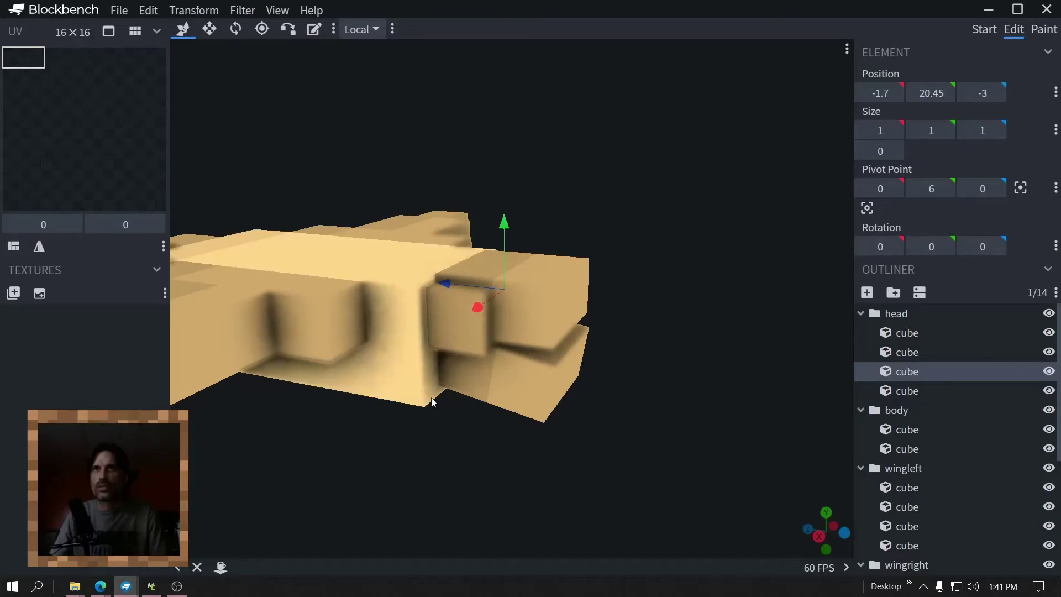
Move the whole head group 2 units forward, away from the body
{"action": "left_click_drag", "start_coordinate": [443, 455], "coordinate": [445, 466]}
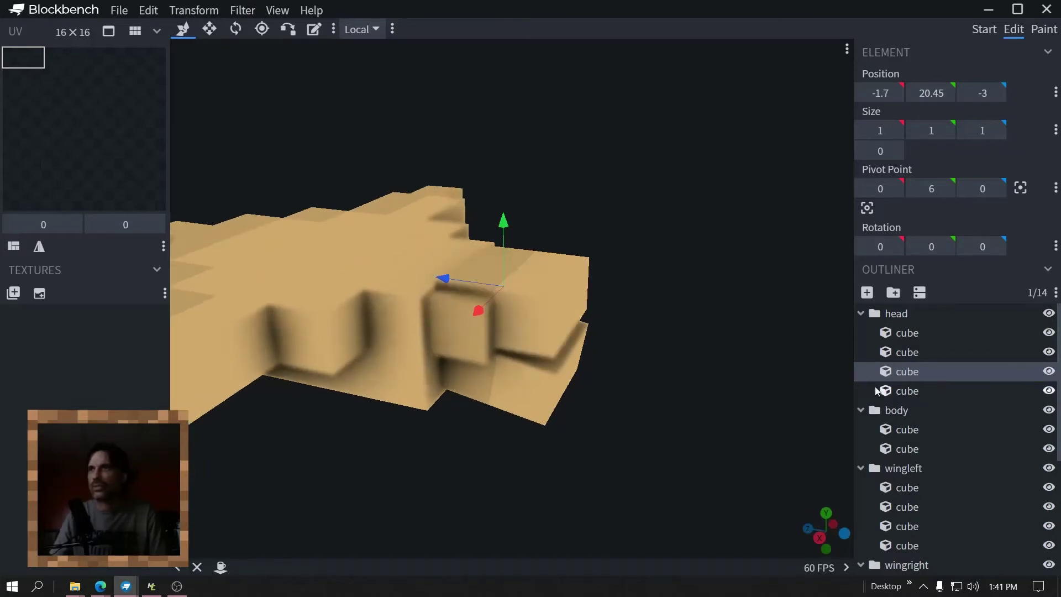
{"action": "left_click", "coordinate": [898, 313]}
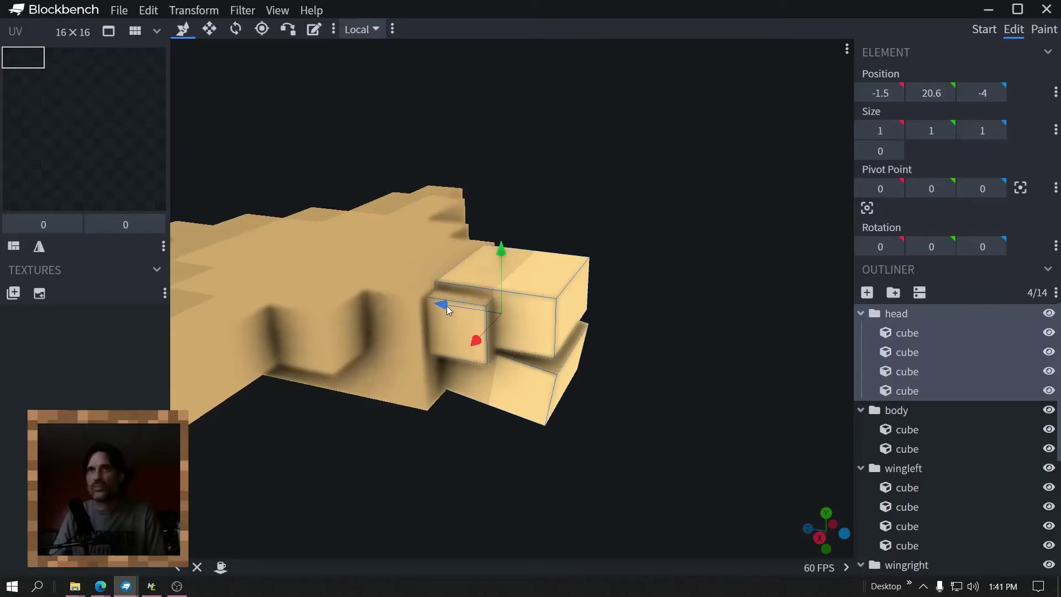
{"action": "left_click_drag", "start_coordinate": [447, 310], "coordinate": [558, 330]}
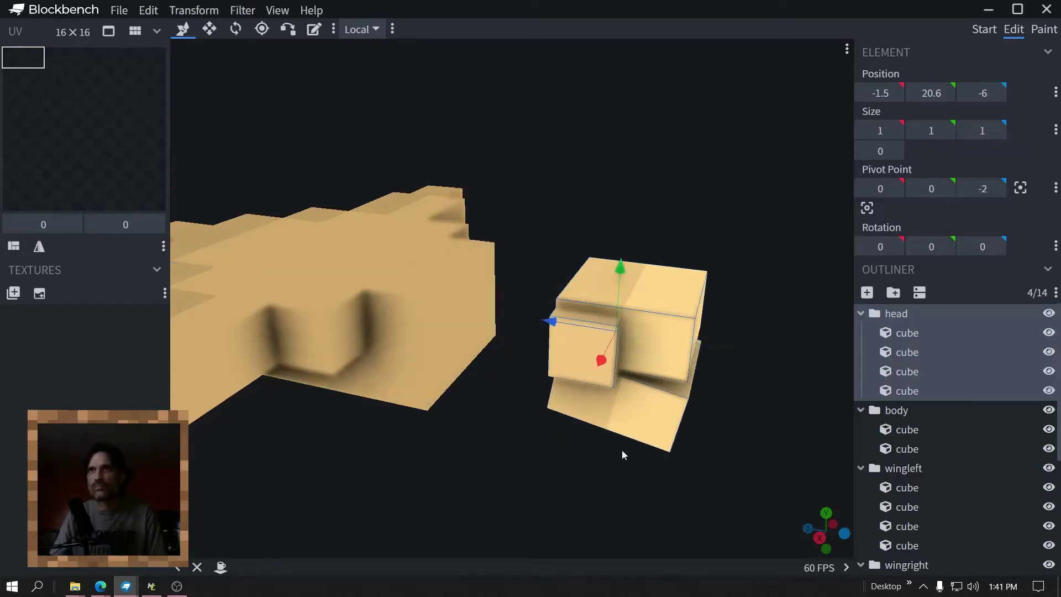
Duplicate the main body cube and shrink the copy to a 1 × 2 × 1 neck cube at position -1, 19.5, -3
{"action": "left_click", "coordinate": [459, 351]}
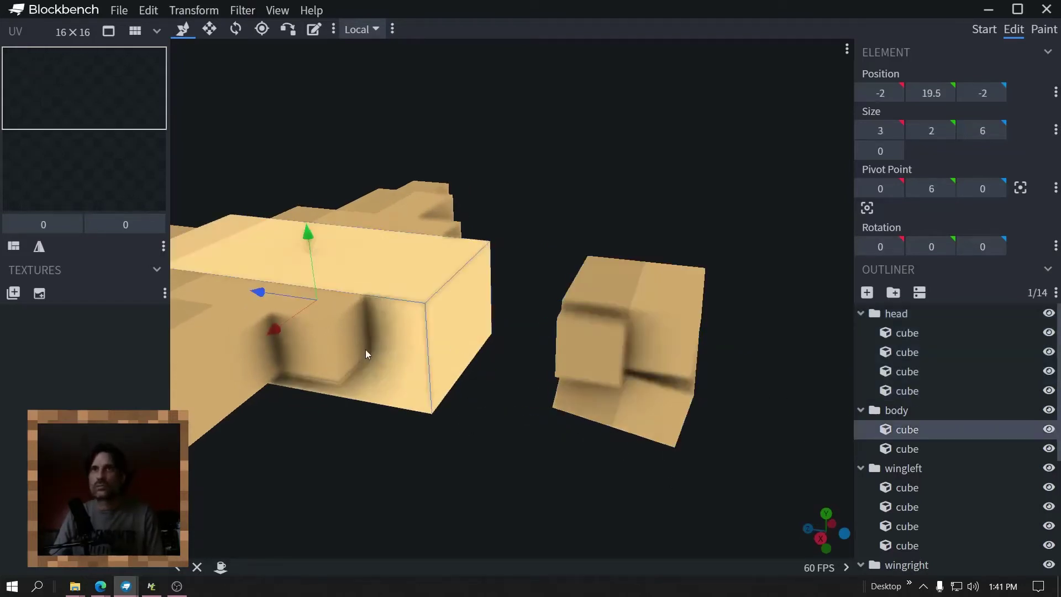
{"action": "key", "text": "ctrl+d"}
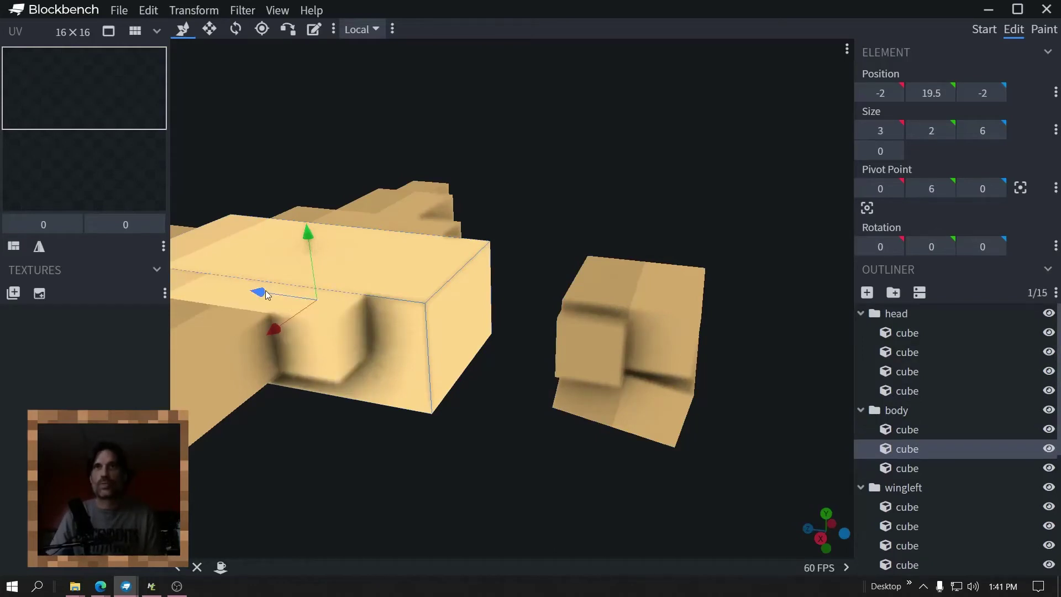
{"action": "left_click_drag", "start_coordinate": [266, 294], "coordinate": [560, 366]}
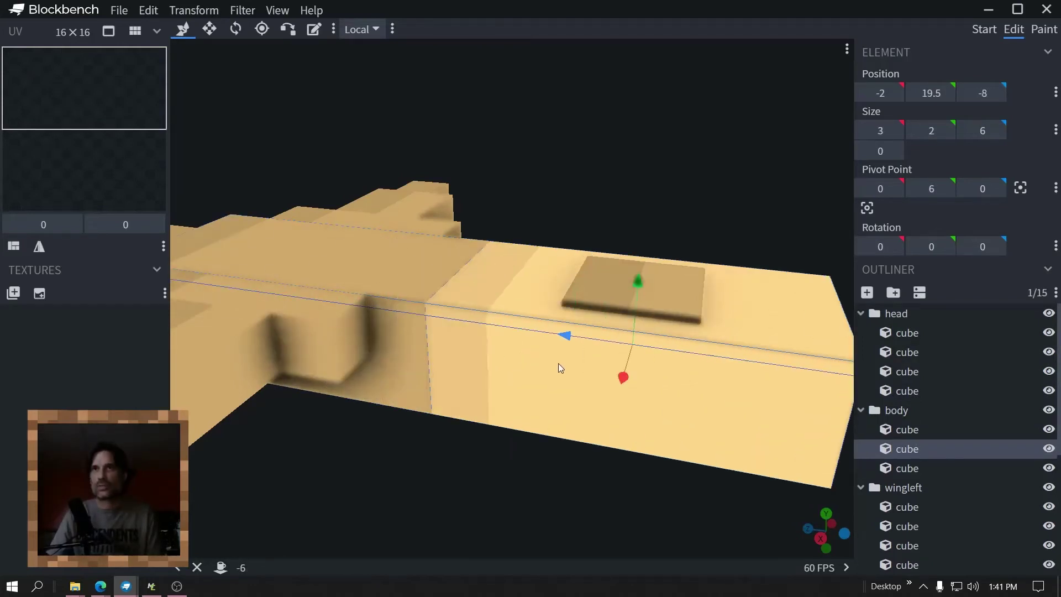
{"action": "key", "text": "s"}
{"action": "left_click_drag", "start_coordinate": [703, 357], "coordinate": [473, 330]}
{"action": "left_click_drag", "start_coordinate": [582, 345], "coordinate": [490, 325]}
{"action": "left_click_drag", "start_coordinate": [591, 166], "coordinate": [489, 220]}
{"action": "left_click_drag", "start_coordinate": [596, 300], "coordinate": [587, 182]}
{"action": "scroll", "coordinate": [587, 180], "scroll_direction": "down", "scroll_amount": 3}
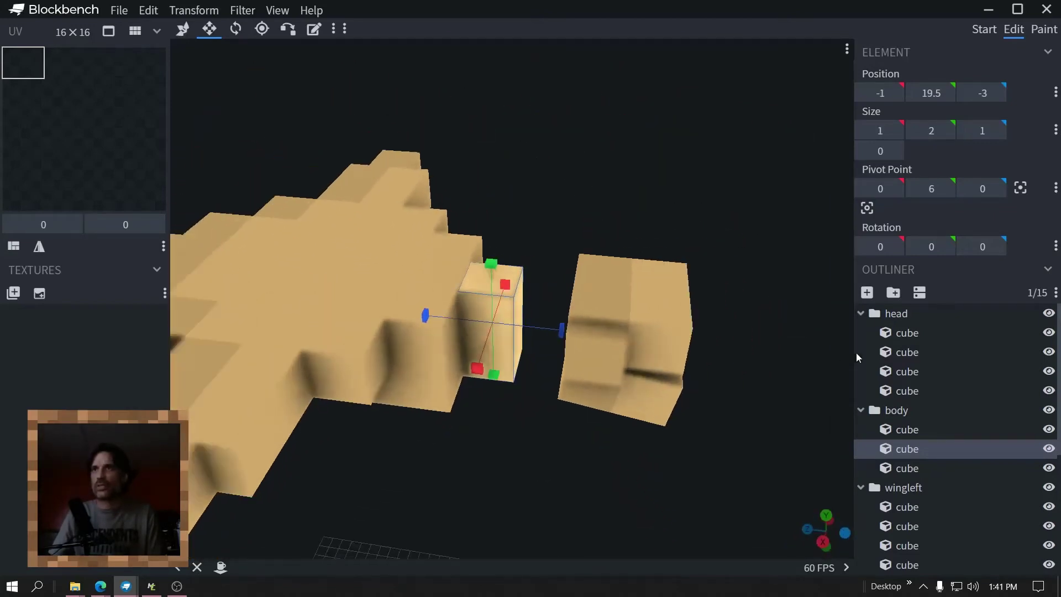
Move the whole head group back along Z until it meets the front of the neck cube
{"action": "left_click", "coordinate": [896, 316]}
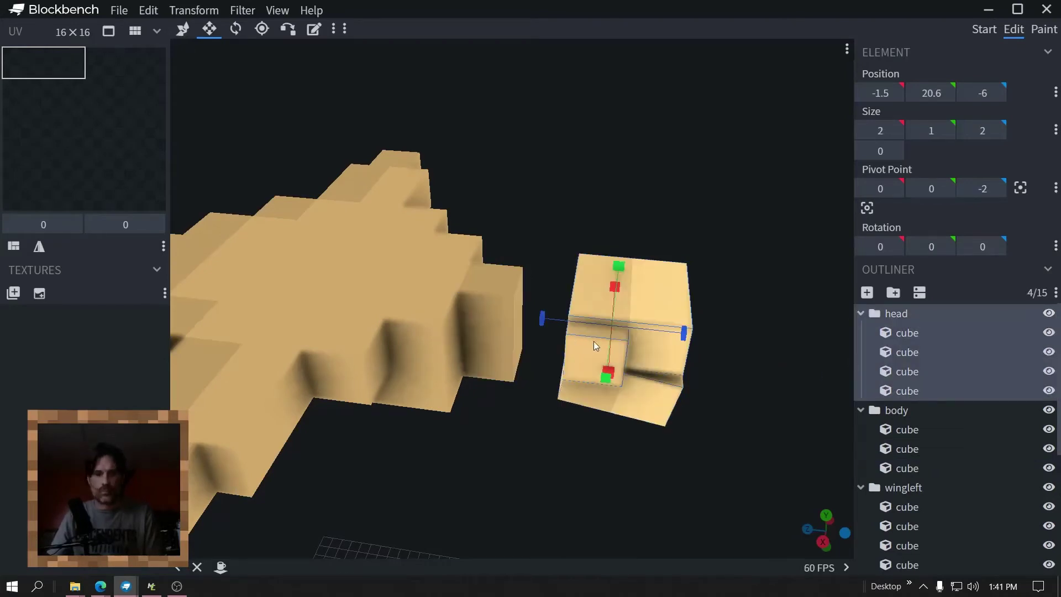
{"action": "key", "text": "v"}
{"action": "left_click_drag", "start_coordinate": [544, 320], "coordinate": [619, 393]}
Try lowering the three outer wingleft cubes in a downward staircase, from Y 20.3 for the inner one to Y 20.125 at the tip
{"action": "left_click", "coordinate": [619, 393]}
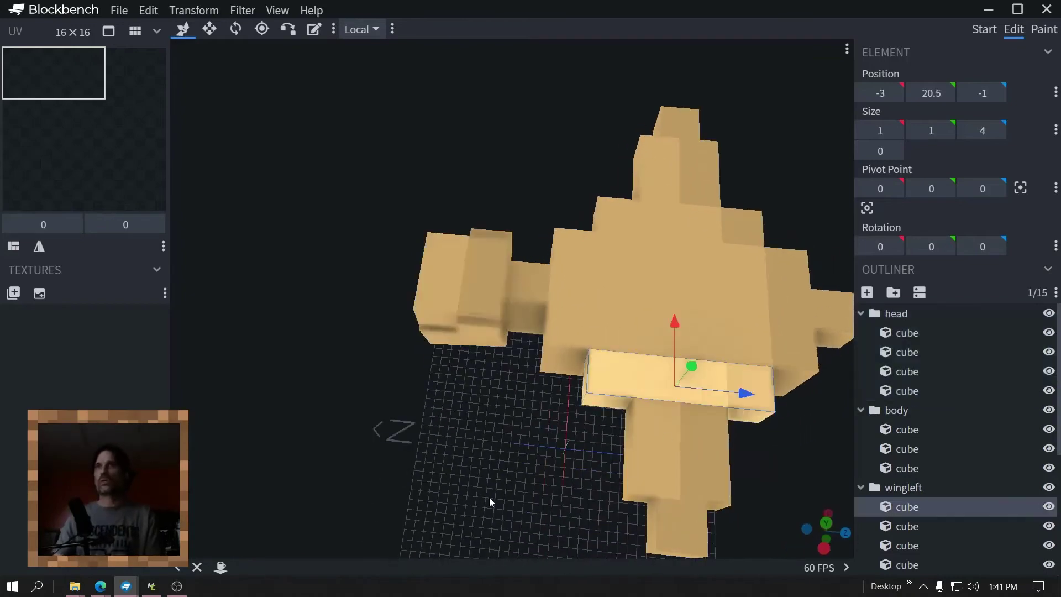
{"action": "left_click_drag", "start_coordinate": [489, 498], "coordinate": [689, 381]}
{"action": "left_click", "coordinate": [668, 270]}
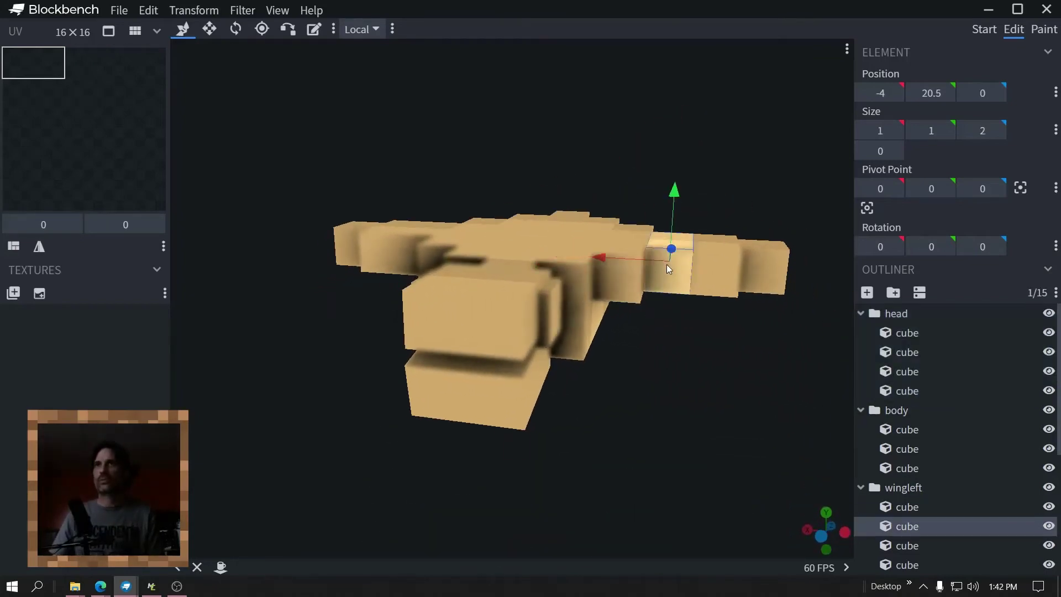
{"action": "left_click_drag", "start_coordinate": [676, 196], "coordinate": [718, 212]}
{"action": "left_click", "coordinate": [712, 250]}
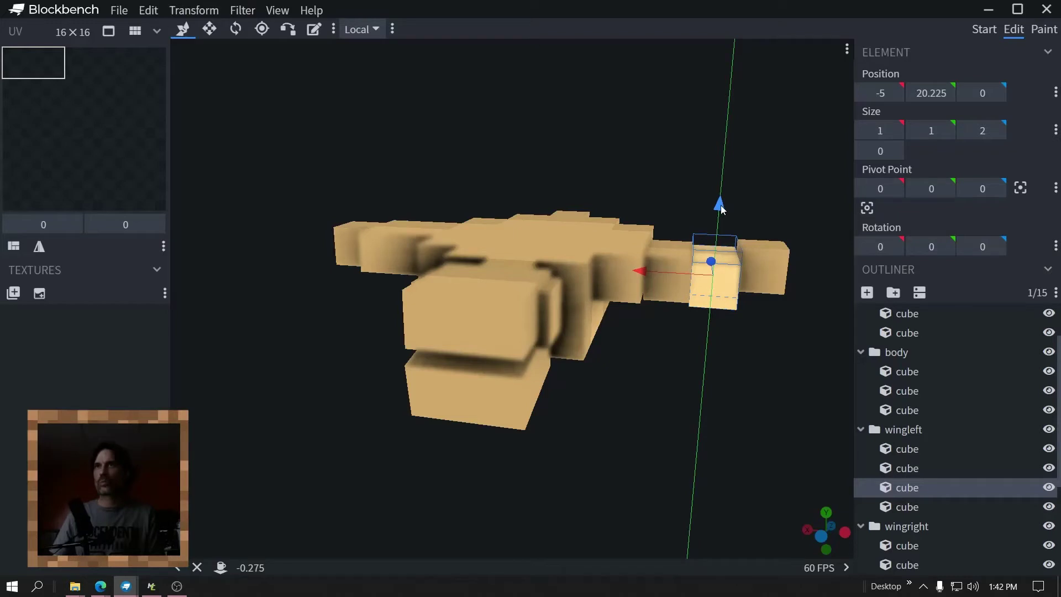
{"action": "left_click_drag", "start_coordinate": [735, 193], "coordinate": [701, 187]}
{"action": "left_click", "coordinate": [803, 281]}
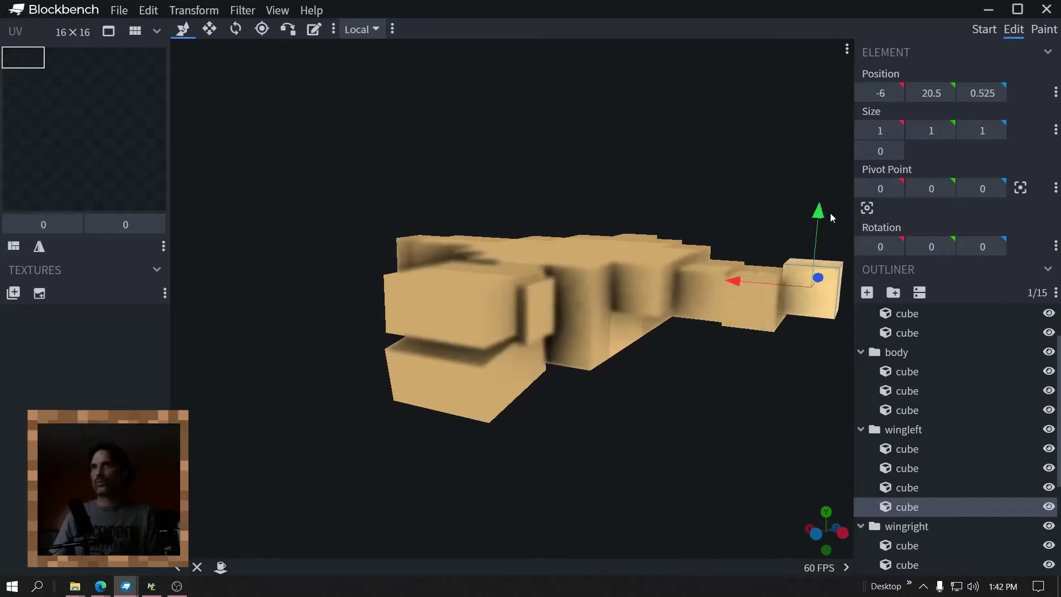
{"action": "left_click_drag", "start_coordinate": [825, 221], "coordinate": [691, 204]}
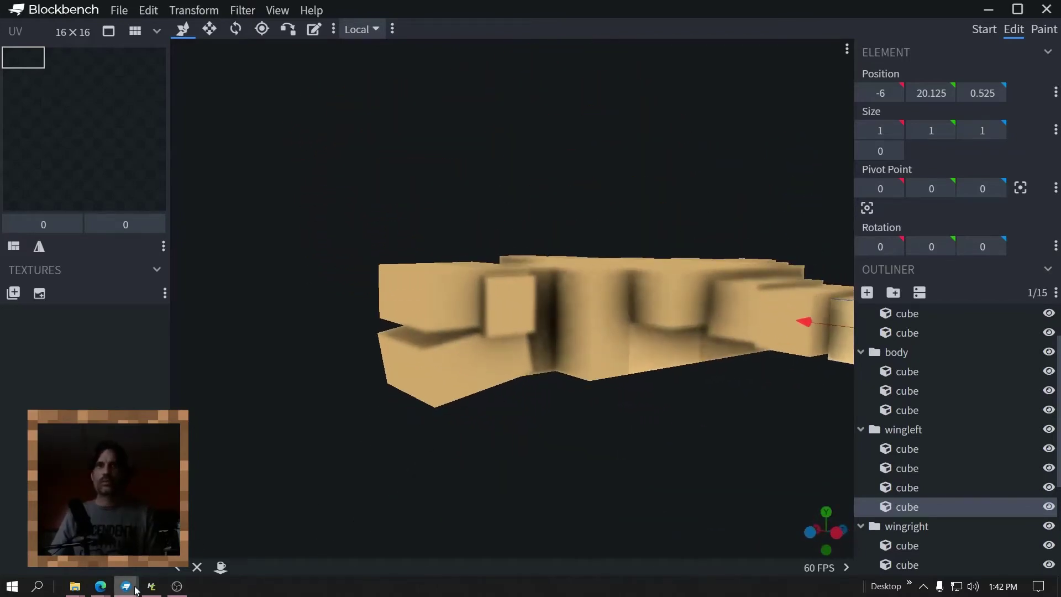
Examine the wing shape of the cb_hawk_low model in the other Blockbench window and return to the bird model
{"action": "mouse_move", "coordinate": [132, 587]}
{"action": "left_click", "coordinate": [110, 530]}
{"action": "left_click_drag", "start_coordinate": [409, 292], "coordinate": [357, 374]}
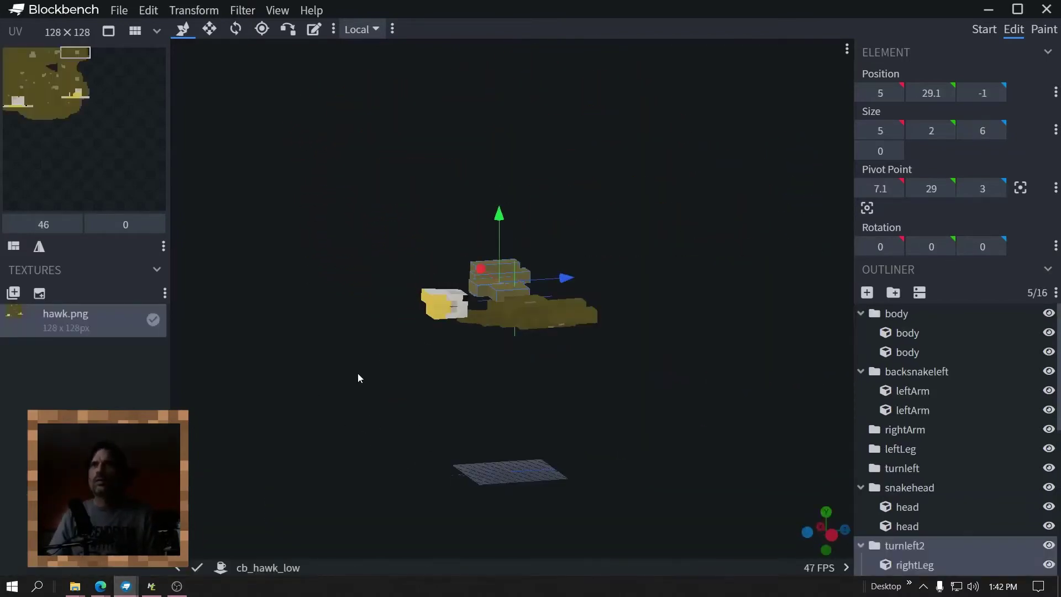
{"action": "scroll", "coordinate": [357, 375], "scroll_direction": "up", "scroll_amount": 6}
{"action": "left_click_drag", "start_coordinate": [206, 195], "coordinate": [443, 280]}
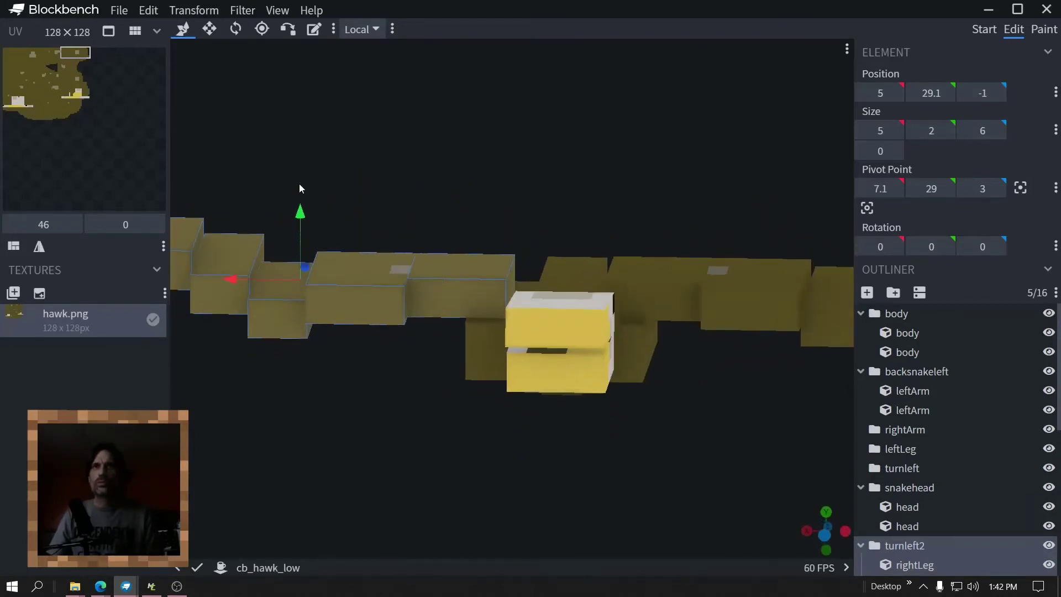
{"action": "left_click_drag", "start_coordinate": [299, 185], "coordinate": [447, 311]}
{"action": "left_click_drag", "start_coordinate": [528, 200], "coordinate": [514, 203]}
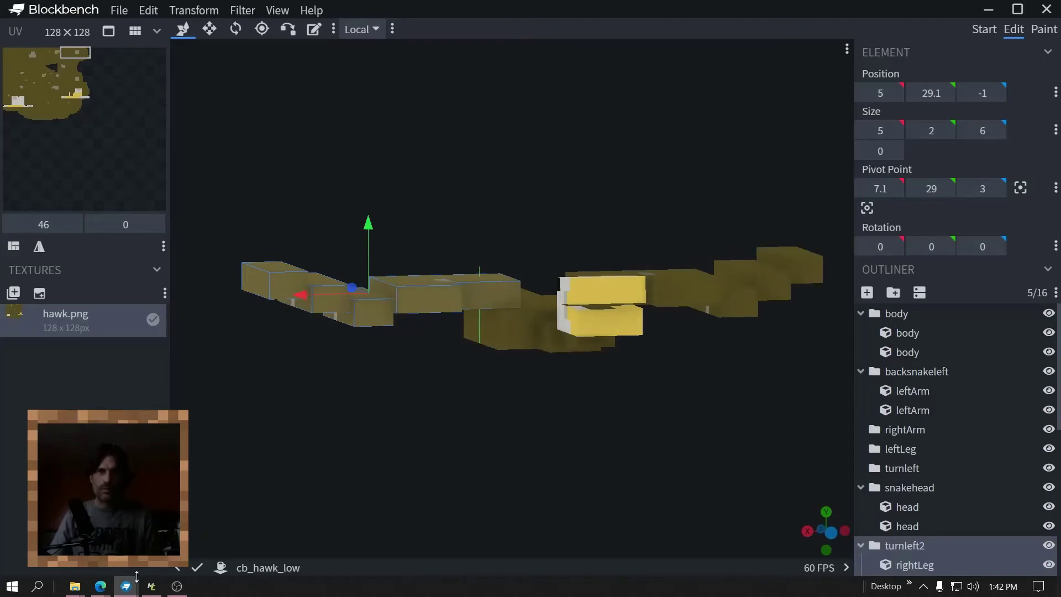
{"action": "mouse_move", "coordinate": [132, 583]}
{"action": "left_click", "coordinate": [244, 553]}
Undo the lowering of the three outer wingleft cubes
{"action": "left_click_drag", "start_coordinate": [532, 383], "coordinate": [696, 465]}
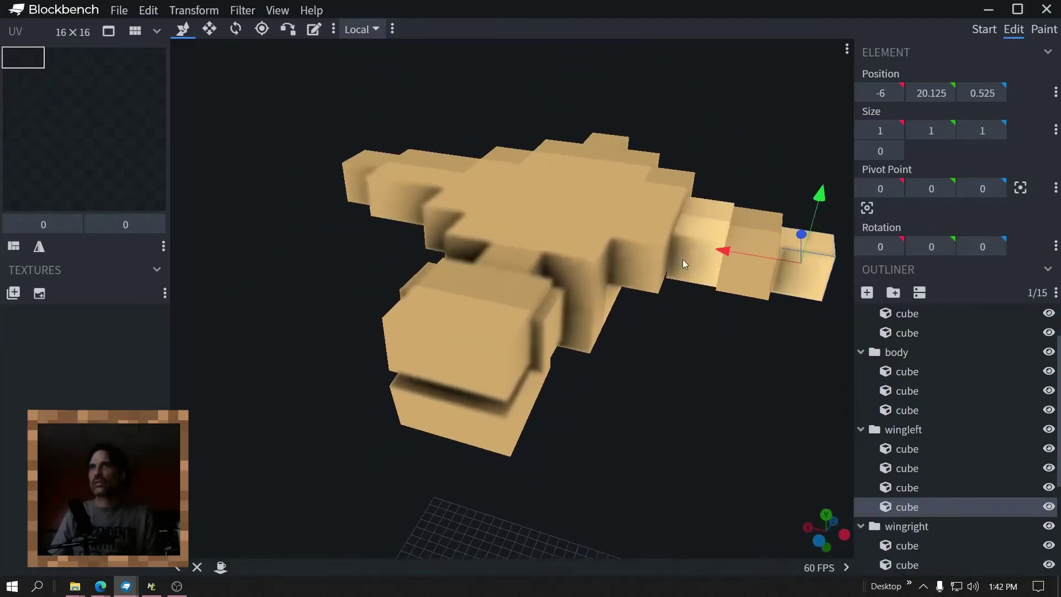
{"action": "left_click", "coordinate": [708, 248]}
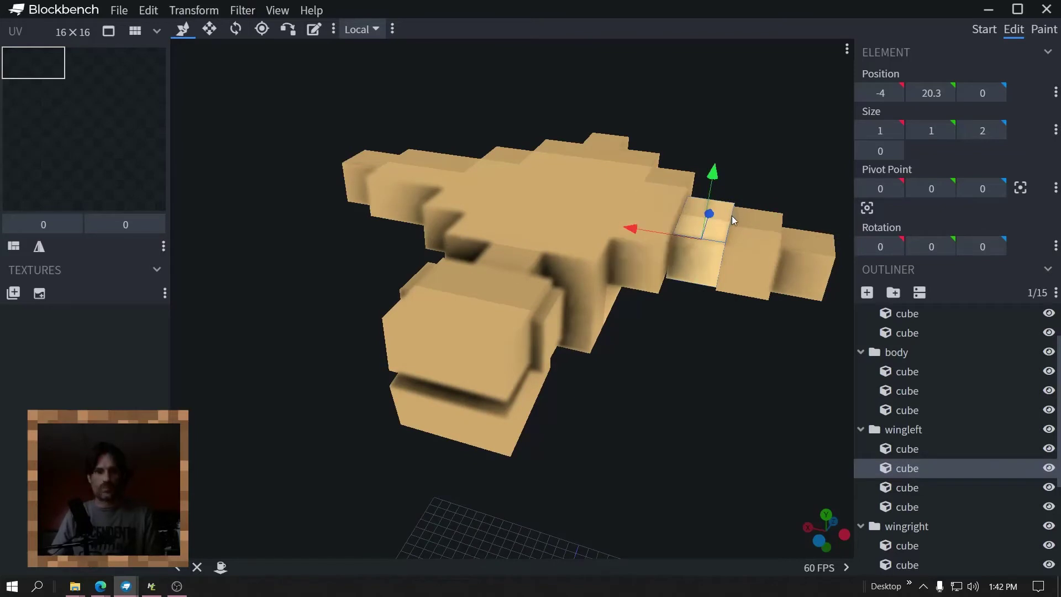
{"action": "key", "text": "ctrl+z"}
{"action": "key", "text": "ctrl+z"}
{"action": "key", "text": "ctrl+z"}
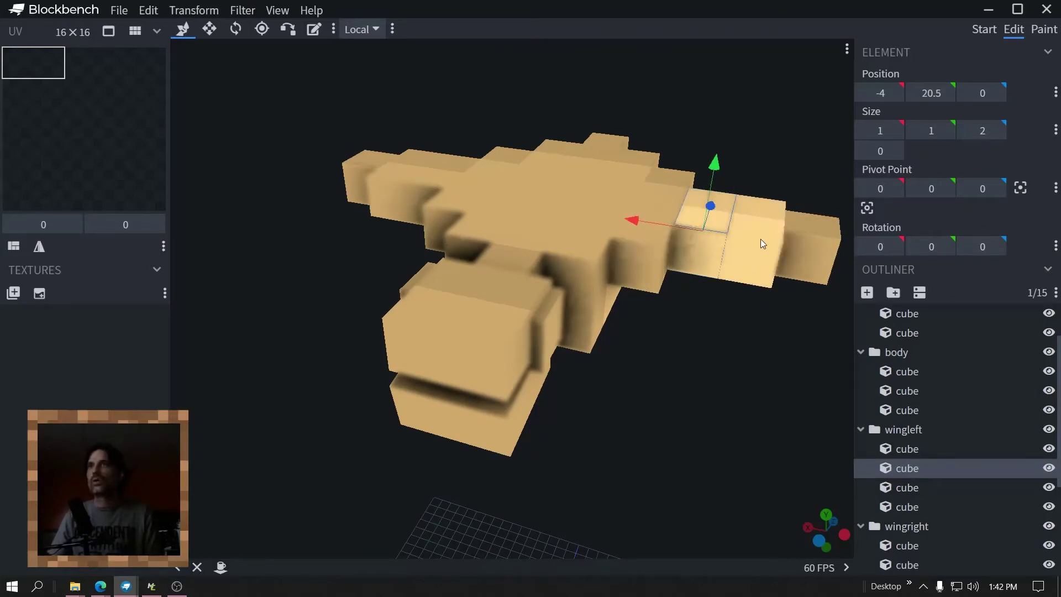
Raise the two outermost wingleft cubes in upward steps, with the tip cube at Y 20.775
{"action": "left_click", "coordinate": [761, 240]}
{"action": "left_click_drag", "start_coordinate": [768, 173], "coordinate": [834, 159], "text": "ctrl+shift"}
{"action": "left_click", "coordinate": [805, 241], "text": "shift"}
{"action": "left_click", "coordinate": [808, 242]}
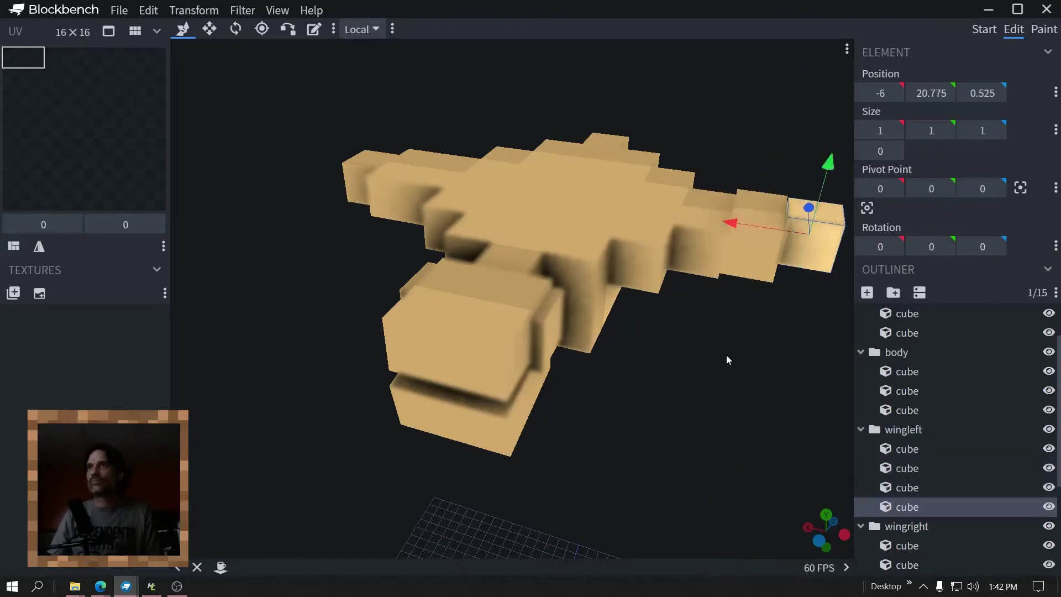
Raise the two outermost wingright cubes to match the other wing, the inner one to Y 20.625 and the tip to about Y 20.7
{"action": "left_click_drag", "start_coordinate": [726, 360], "coordinate": [773, 329]}
{"action": "left_click", "coordinate": [362, 272]}
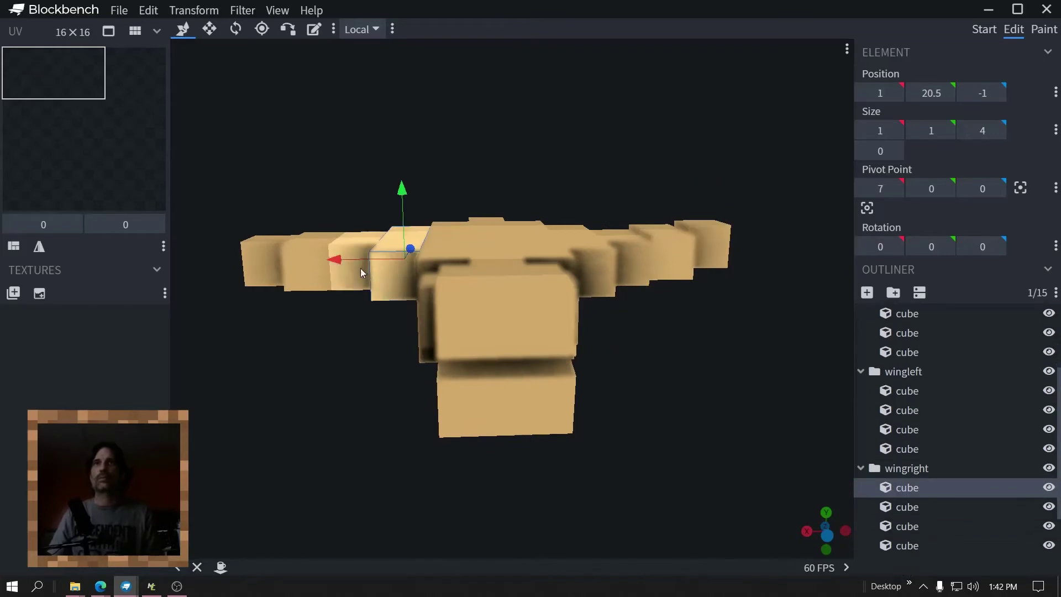
{"action": "left_click", "coordinate": [360, 268]}
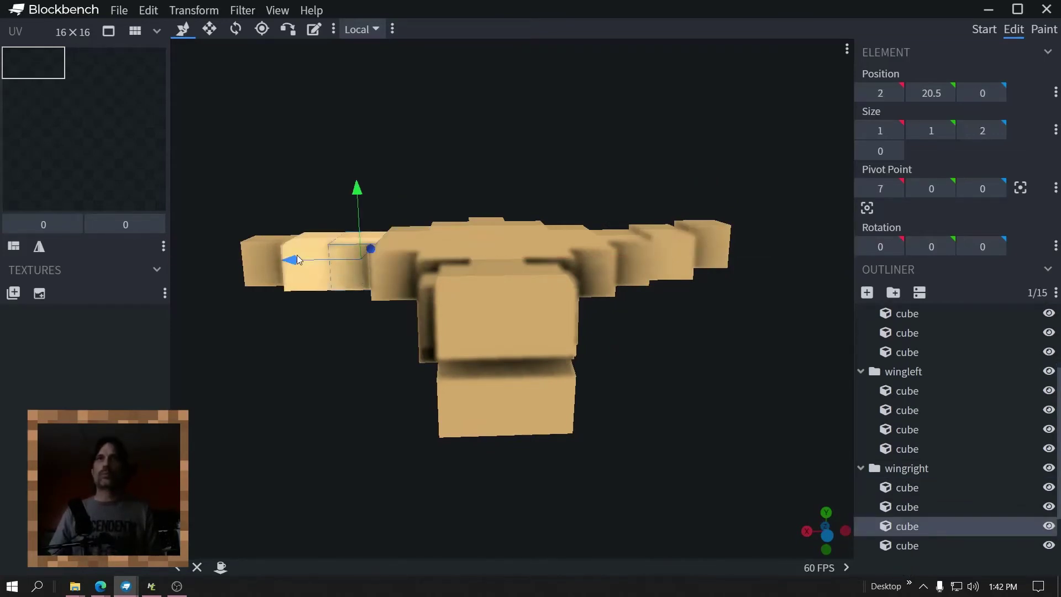
{"action": "left_click", "coordinate": [330, 251]}
{"action": "left_click_drag", "start_coordinate": [312, 197], "coordinate": [314, 182]}
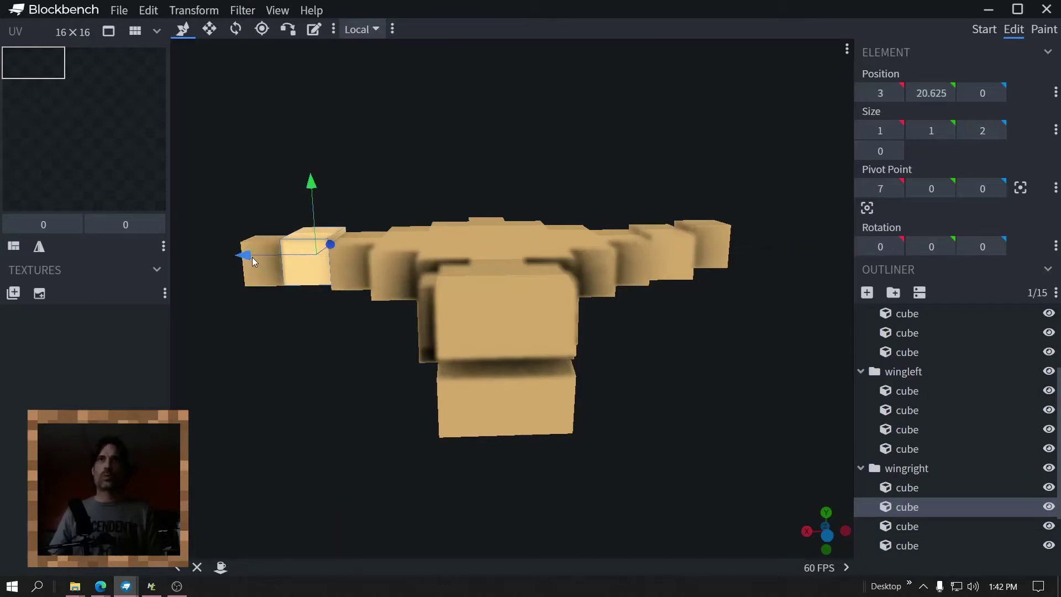
{"action": "left_click", "coordinate": [259, 274]}
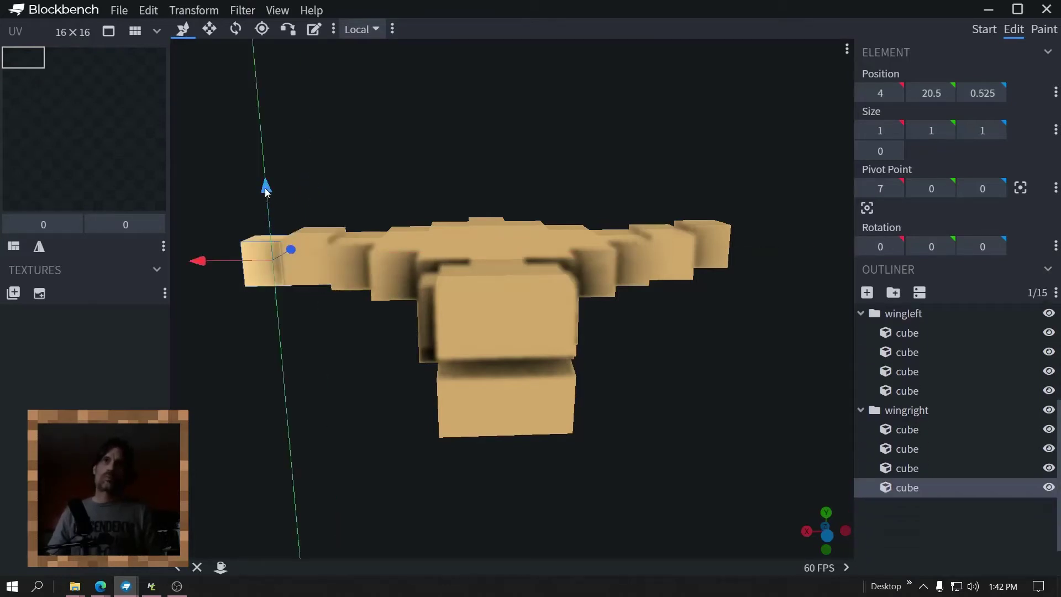
{"action": "left_click_drag", "start_coordinate": [266, 191], "coordinate": [270, 183]}
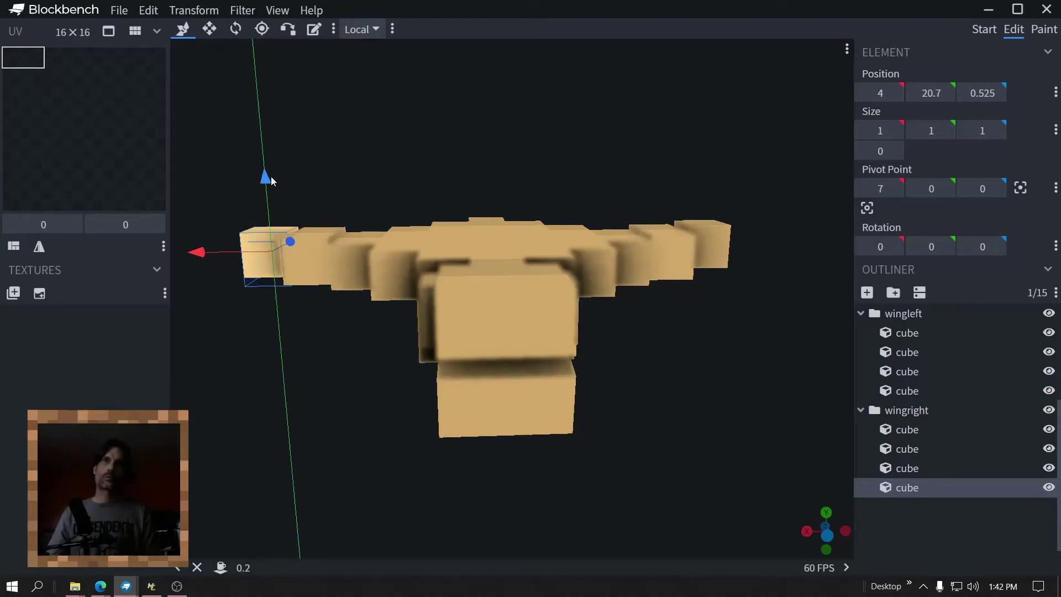
Lower the tail cube at the rear of the body to Y 20.025
{"action": "left_click_drag", "start_coordinate": [456, 160], "coordinate": [343, 321]}
{"action": "scroll", "coordinate": [408, 194], "scroll_direction": "up", "scroll_amount": 3}
{"action": "left_click", "coordinate": [341, 270]}
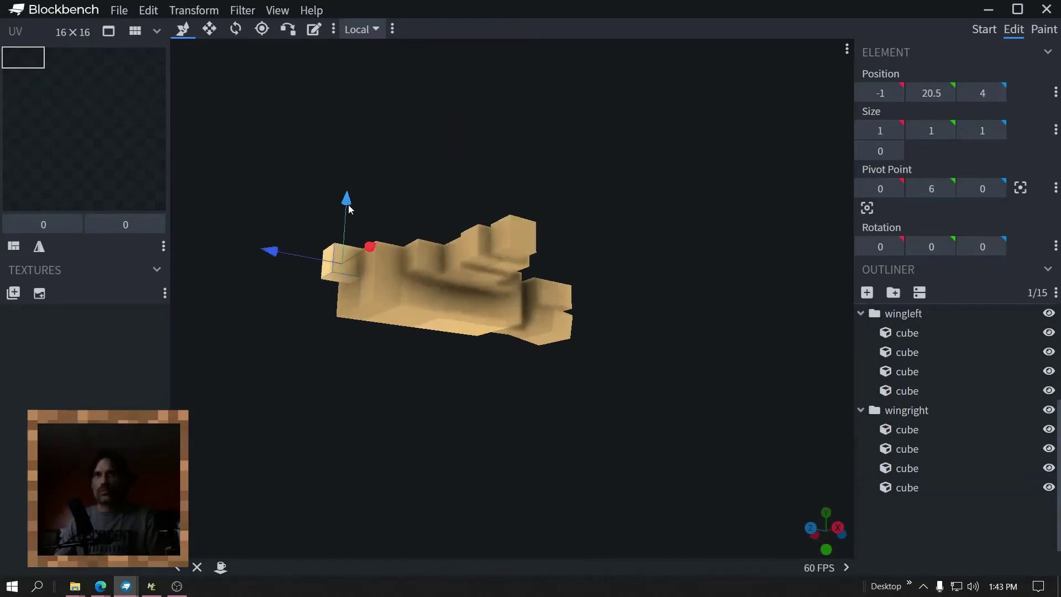
{"action": "left_click_drag", "start_coordinate": [347, 204], "coordinate": [704, 231]}
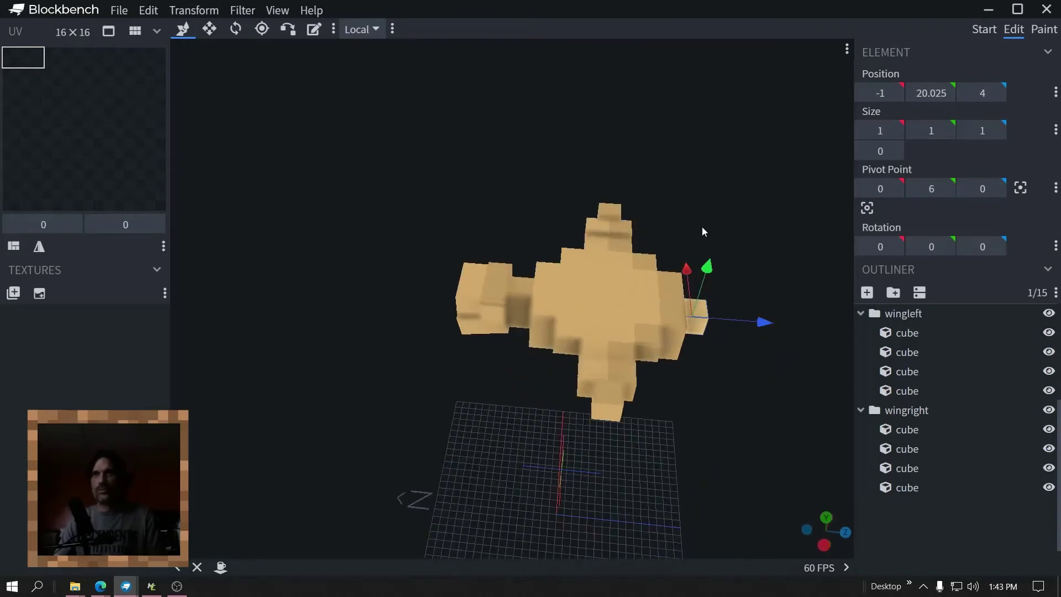
Try lengthening the tail cube to 2 units along Z
{"action": "key", "text": "s"}
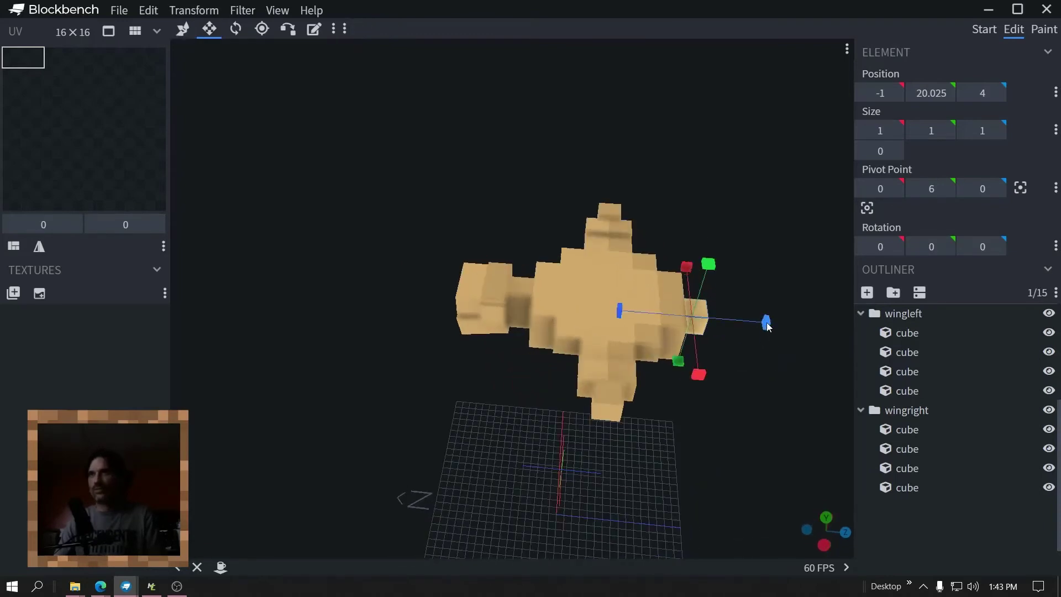
{"action": "left_click_drag", "start_coordinate": [769, 326], "coordinate": [780, 324]}
{"action": "left_click_drag", "start_coordinate": [722, 236], "coordinate": [698, 227]}
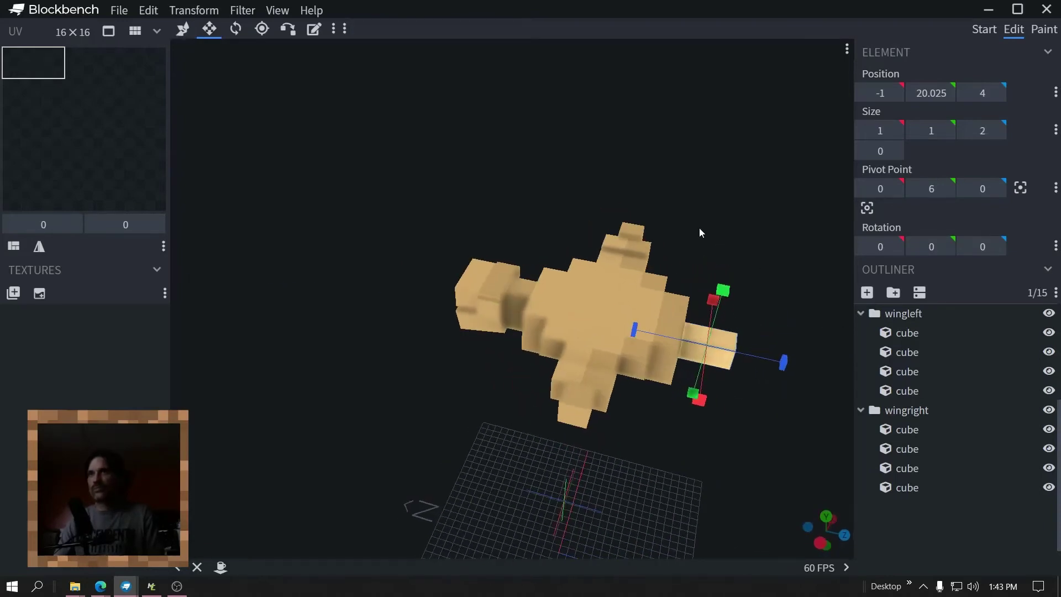
{"action": "key", "text": "ctrl+z"}
Create a template texture named texture at resolution 16, with UV rearranging, compression and power-of-2 size enabled and padding off
{"action": "left_click_drag", "start_coordinate": [540, 150], "coordinate": [581, 128]}
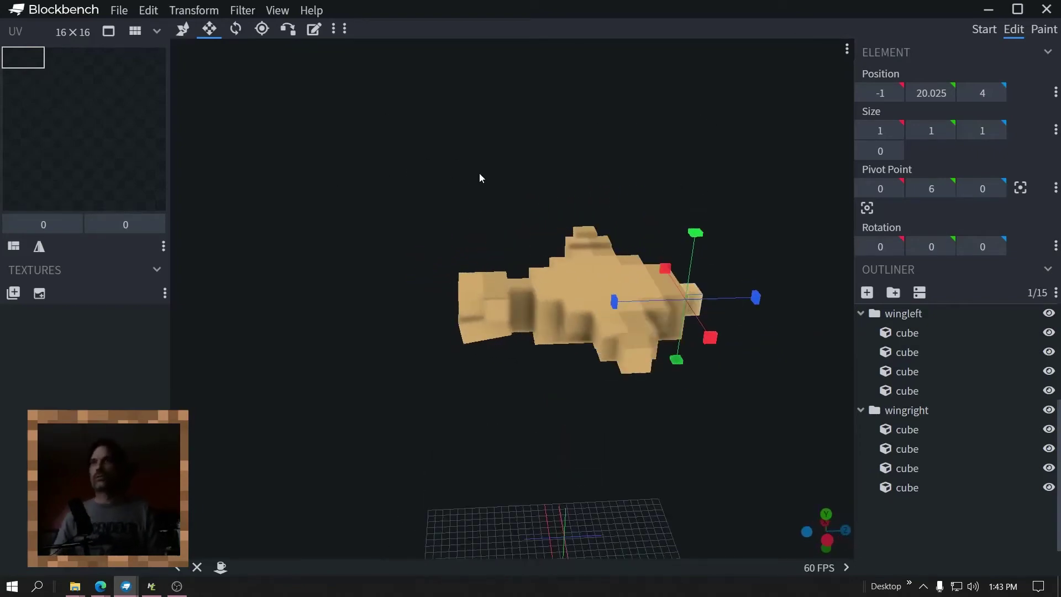
{"action": "left_click_drag", "start_coordinate": [479, 172], "coordinate": [476, 168]}
{"action": "left_click", "coordinate": [42, 297]}
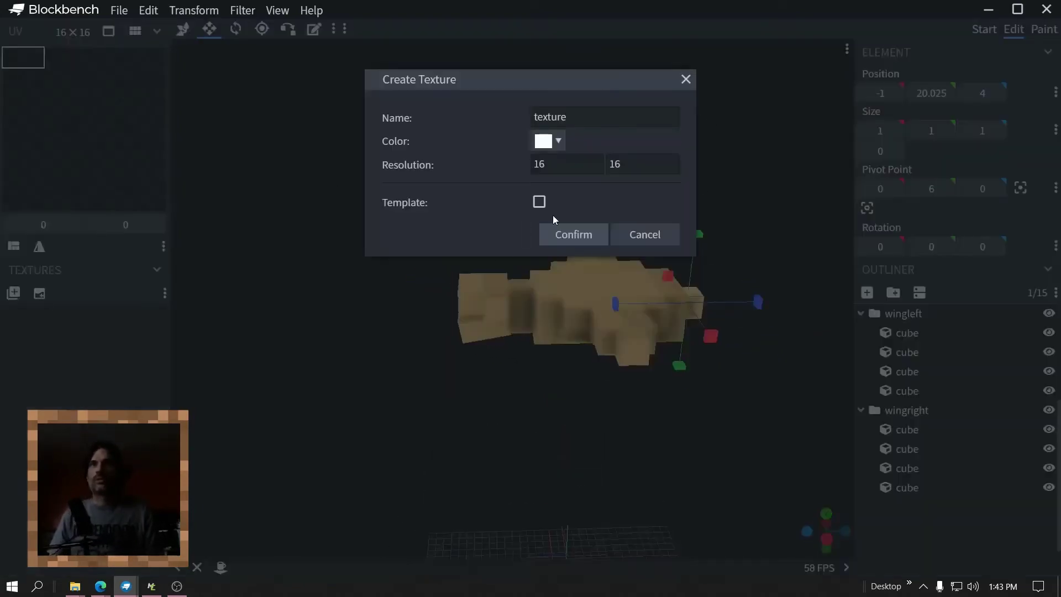
{"action": "left_click", "coordinate": [538, 202]}
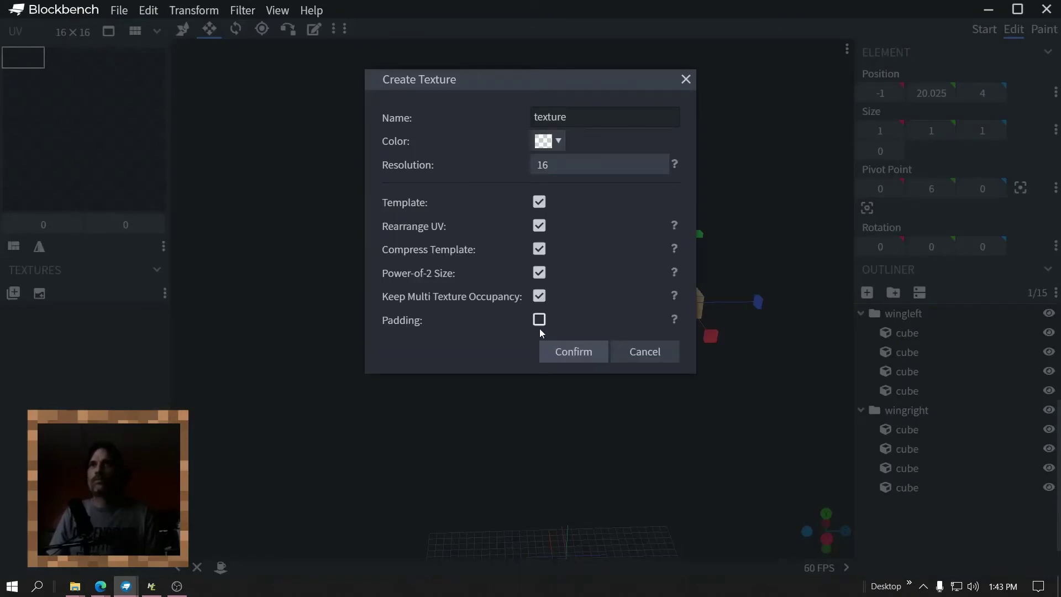
{"action": "left_click", "coordinate": [562, 355]}
{"action": "scroll", "coordinate": [252, 235], "scroll_direction": "up", "scroll_amount": 5}
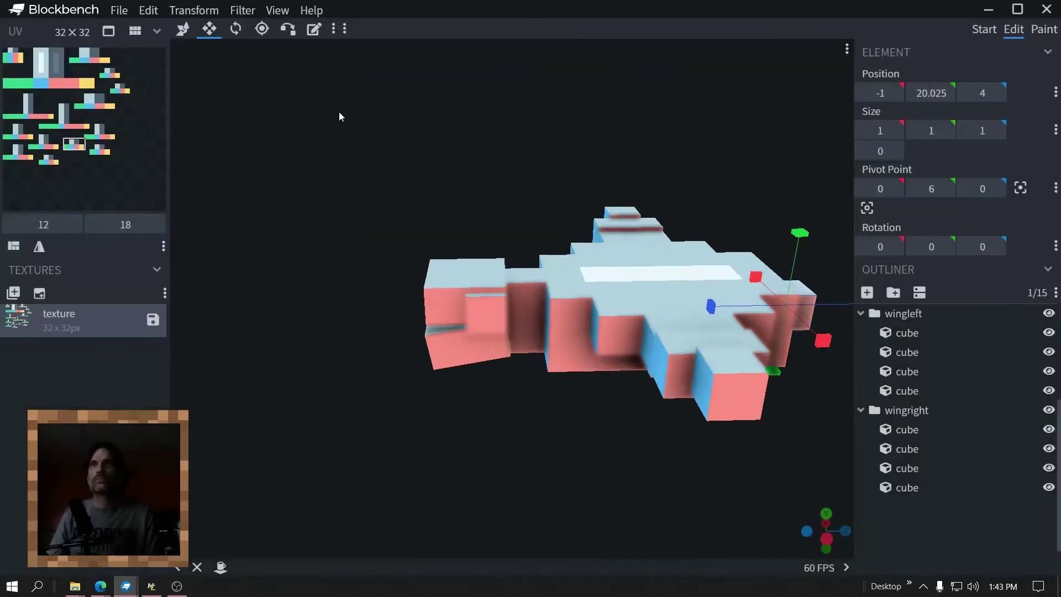
Switch to Paint mode and fill the bird's entire texture with dark brown #262121
{"action": "left_click_drag", "start_coordinate": [339, 112], "coordinate": [700, 420]}
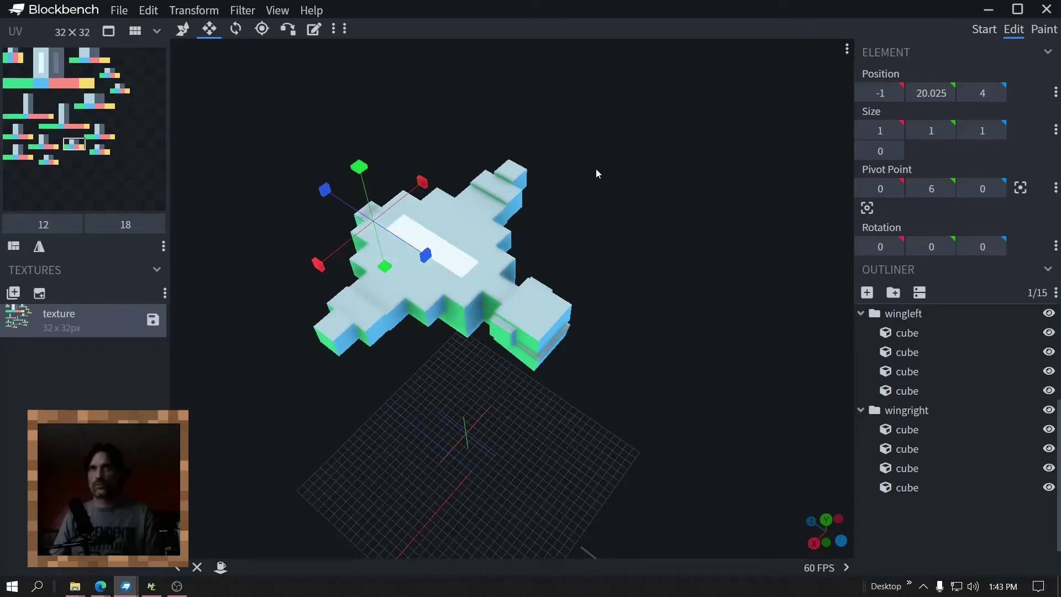
{"action": "left_click_drag", "start_coordinate": [596, 173], "coordinate": [210, 323]}
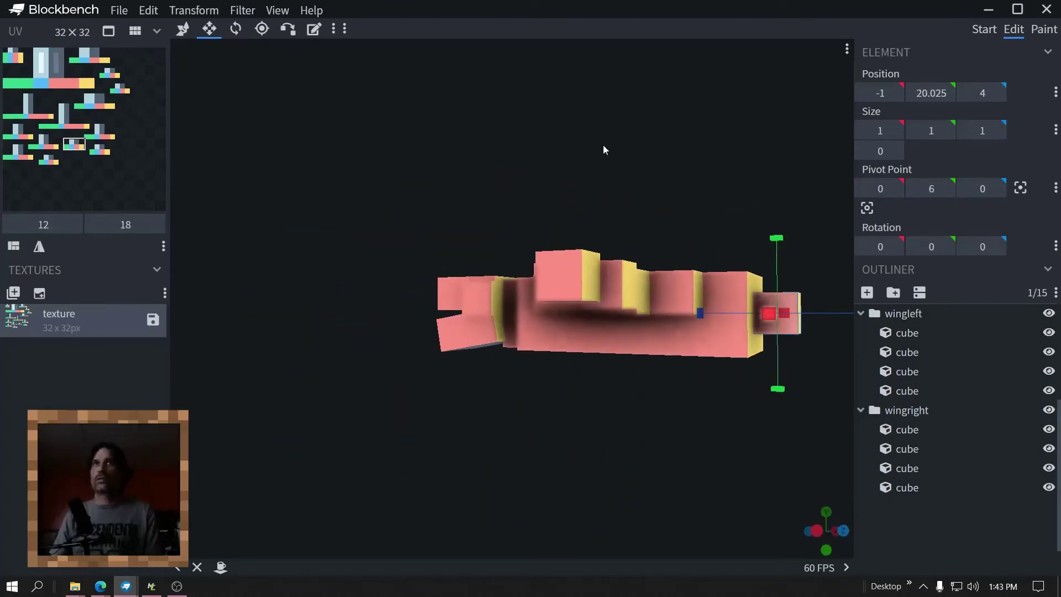
{"action": "left_click", "coordinate": [1043, 30]}
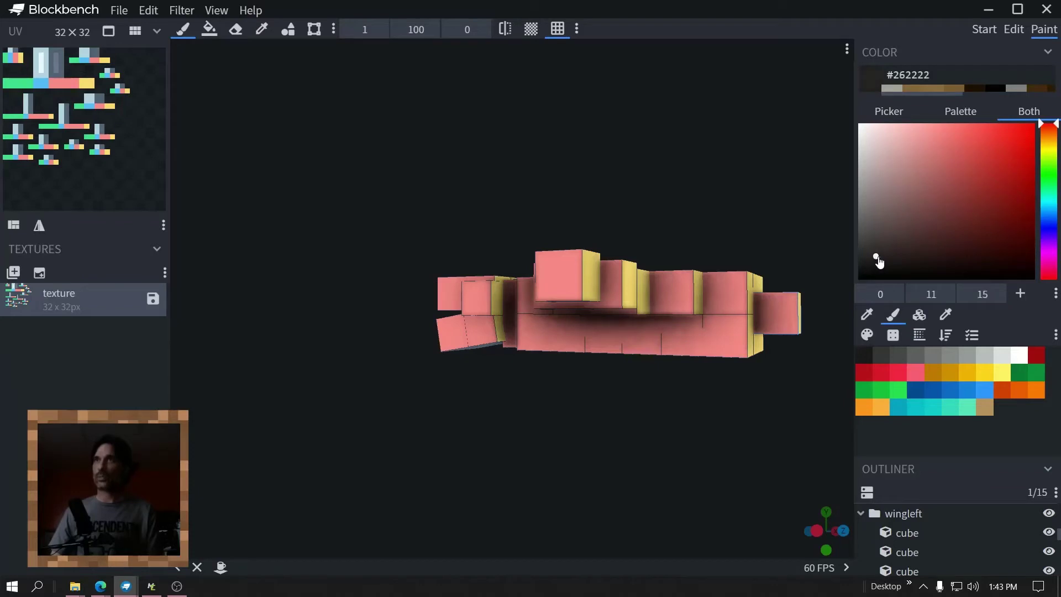
{"action": "left_click_drag", "start_coordinate": [758, 214], "coordinate": [637, 179]}
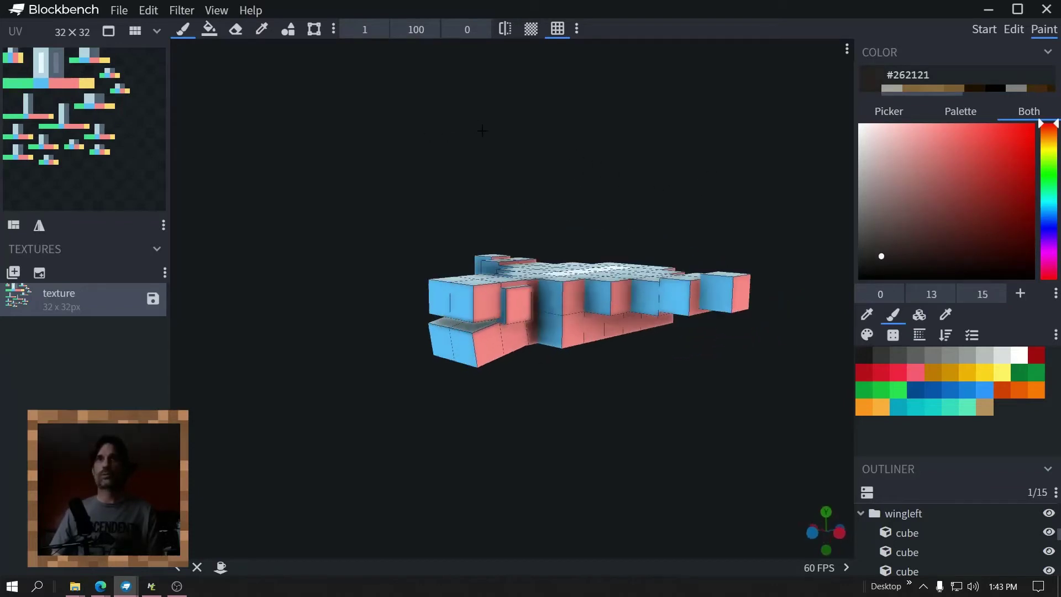
{"action": "scroll", "coordinate": [482, 130], "scroll_direction": "up", "scroll_amount": 5}
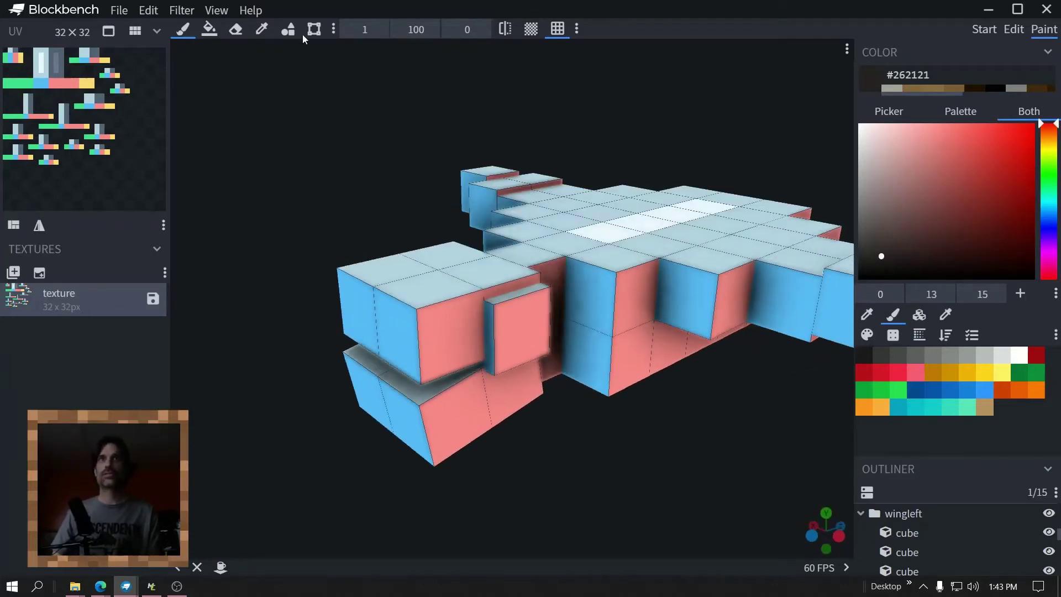
{"action": "left_click", "coordinate": [212, 32]}
{"action": "left_click", "coordinate": [50, 89]}
{"action": "mouse_move", "coordinate": [304, 104]}
{"action": "left_mouse_down"}
{"action": "mouse_move", "coordinate": [302, 124]}
{"action": "mouse_move", "coordinate": [320, 111]}
{"action": "mouse_move", "coordinate": [520, 97]}
{"action": "left_mouse_up"}
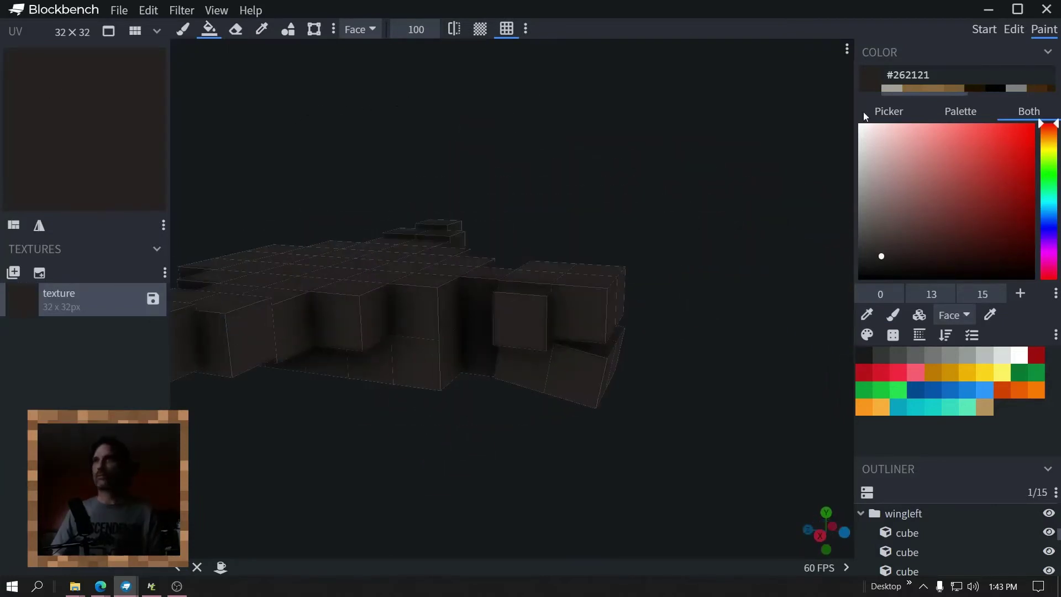
Paint the outer faces of the eye cubes on both sides of the head off-white
{"action": "left_click", "coordinate": [183, 30]}
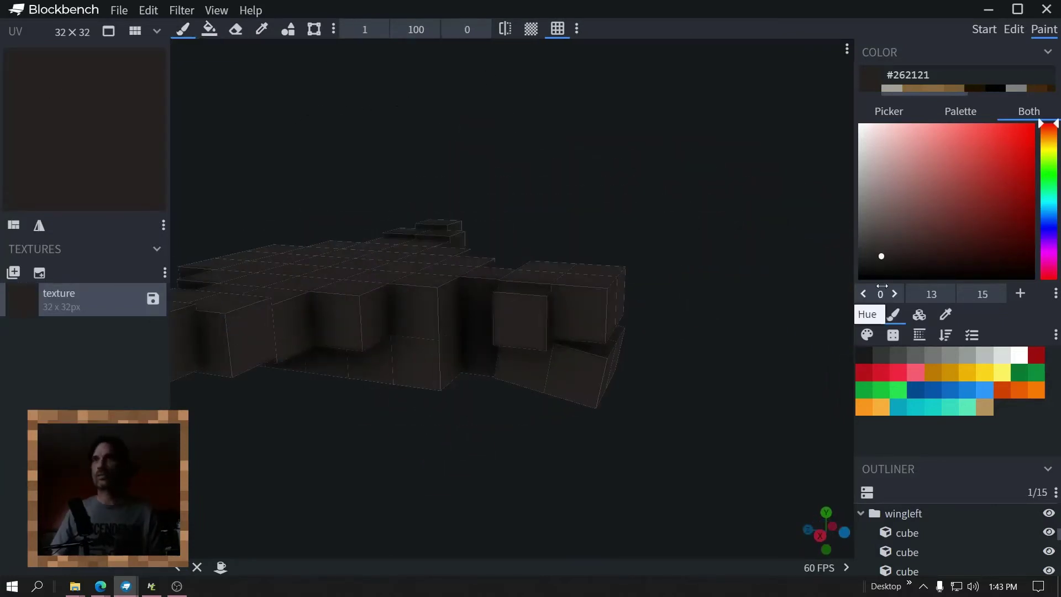
{"action": "left_click", "coordinate": [861, 156]}
{"action": "left_click", "coordinate": [524, 317]}
{"action": "mouse_move", "coordinate": [619, 113]}
{"action": "left_mouse_down"}
{"action": "mouse_move", "coordinate": [531, 135]}
{"action": "mouse_move", "coordinate": [387, 114]}
{"action": "mouse_move", "coordinate": [649, 93]}
{"action": "mouse_move", "coordinate": [597, 147]}
{"action": "mouse_move", "coordinate": [436, 119]}
{"action": "mouse_move", "coordinate": [471, 100]}
{"action": "mouse_move", "coordinate": [599, 102]}
{"action": "mouse_move", "coordinate": [529, 31]}
{"action": "left_mouse_up"}
{"action": "left_click", "coordinate": [495, 314]}
{"action": "scroll", "coordinate": [601, 138], "scroll_direction": "down", "scroll_amount": 5}
{"action": "scroll", "coordinate": [393, 137], "scroll_direction": "up", "scroll_amount": 6}
{"action": "left_click_drag", "start_coordinate": [417, 159], "coordinate": [493, 202]}
Paint a central grey #676464 stripe along the underside of the body
{"action": "left_click", "coordinate": [863, 218]}
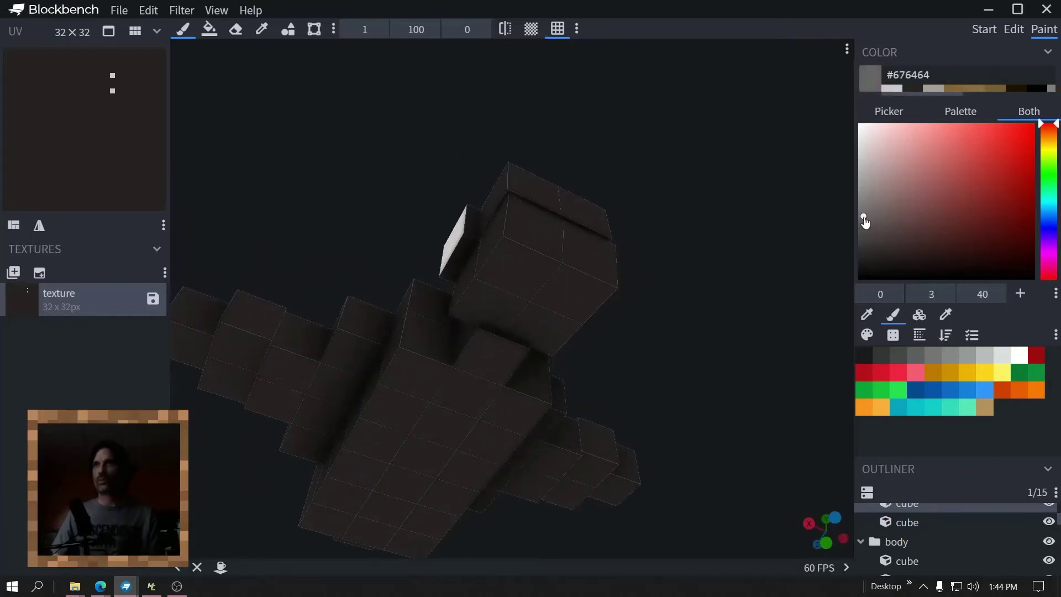
{"action": "left_click_drag", "start_coordinate": [423, 441], "coordinate": [407, 481]}
{"action": "left_click_drag", "start_coordinate": [680, 326], "coordinate": [680, 297]}
{"action": "scroll", "coordinate": [427, 482], "scroll_direction": "down", "scroll_amount": 4}
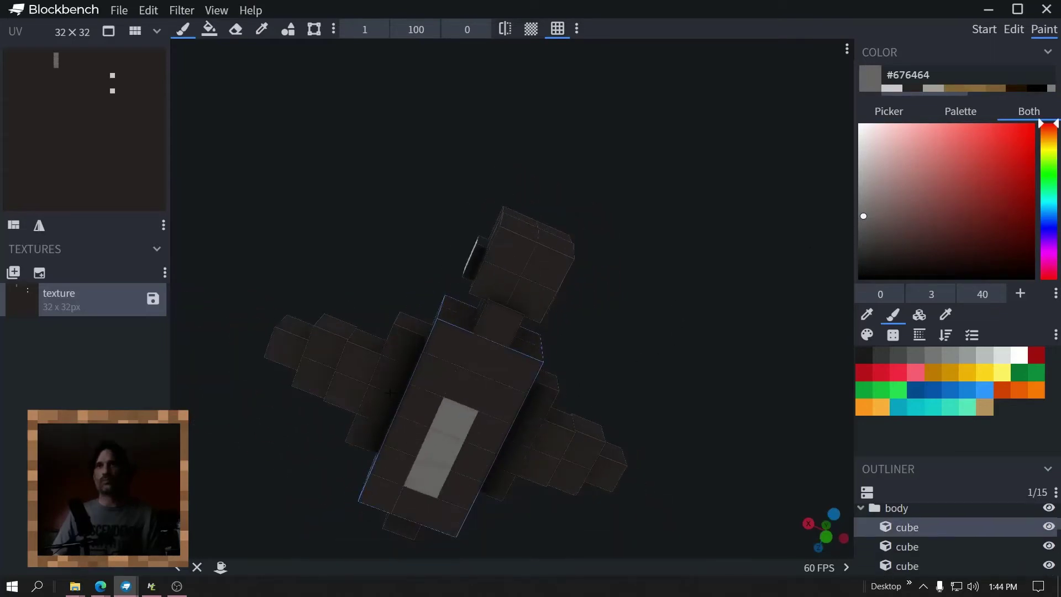
Try painting a grey #676464 patch on the underside of the inner wingright cubes
{"action": "mouse_move", "coordinate": [386, 379]}
{"action": "left_mouse_down"}
{"action": "mouse_move", "coordinate": [366, 377]}
{"action": "mouse_move", "coordinate": [369, 391]}
{"action": "left_mouse_up"}
{"action": "scroll", "coordinate": [669, 348], "scroll_direction": "down", "scroll_amount": 3}
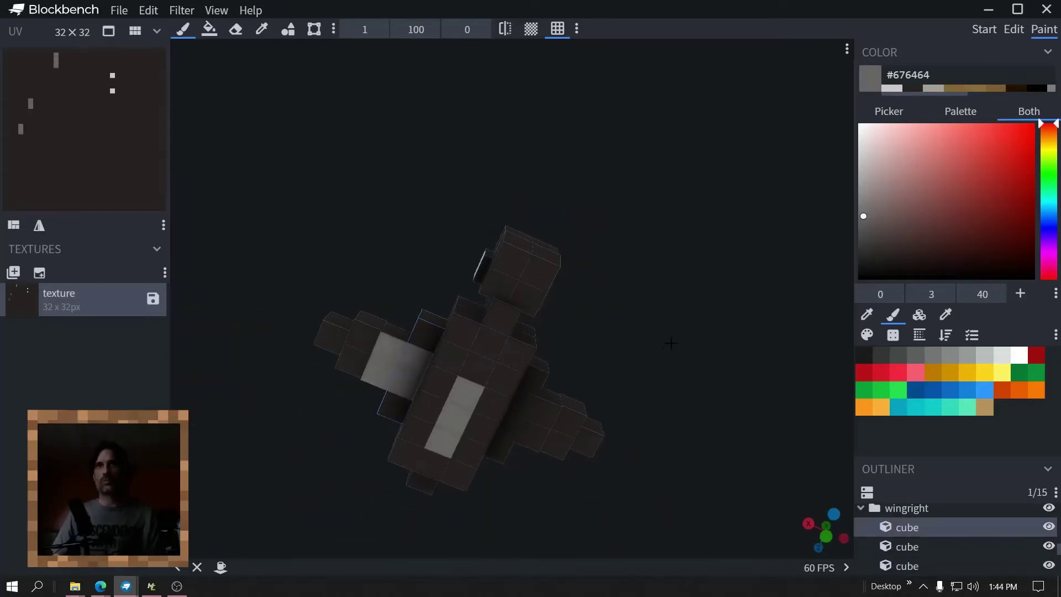
{"action": "scroll", "coordinate": [671, 343], "scroll_direction": "up", "scroll_amount": 4}
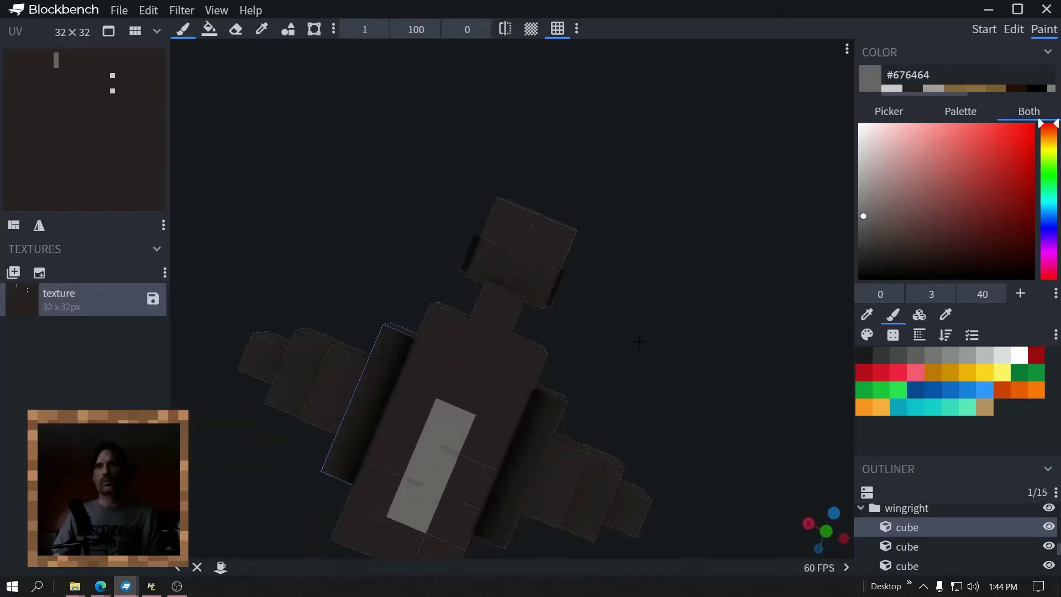
Paint a matching grey #676464 stripe along the top of the body
{"action": "left_click_drag", "start_coordinate": [639, 342], "coordinate": [687, 409]}
{"action": "scroll", "coordinate": [633, 398], "scroll_direction": "up", "scroll_amount": 1}
{"action": "scroll", "coordinate": [586, 431], "scroll_direction": "up", "scroll_amount": 3}
{"action": "left_click_drag", "start_coordinate": [491, 449], "coordinate": [655, 470]}
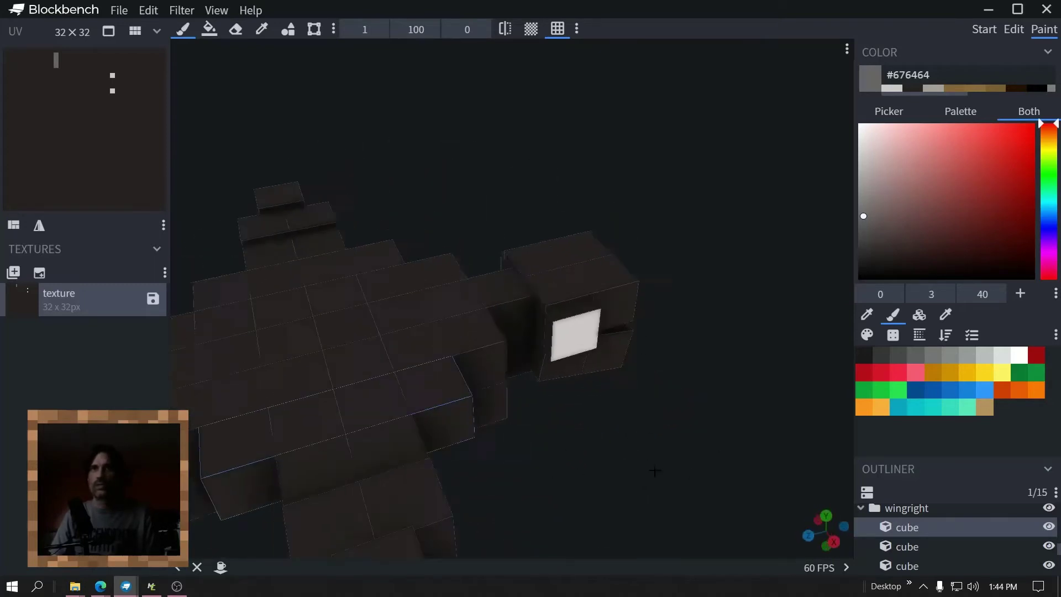
{"action": "scroll", "coordinate": [457, 361], "scroll_direction": "down", "scroll_amount": 3}
{"action": "left_click_drag", "start_coordinate": [445, 307], "coordinate": [336, 334]}
{"action": "scroll", "coordinate": [354, 320], "scroll_direction": "down", "scroll_amount": 3}
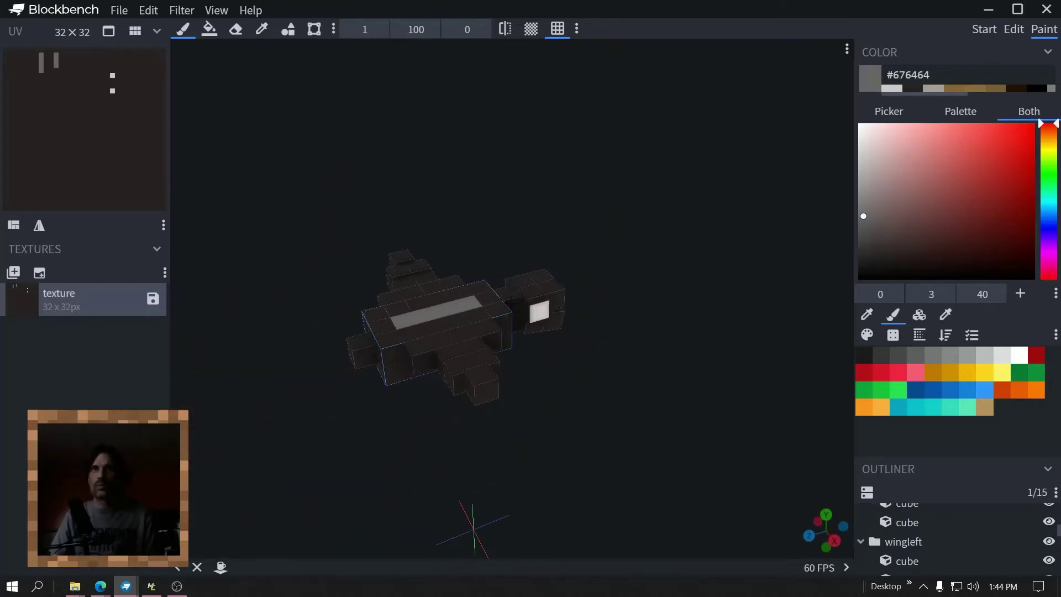
Try painting the rear and top faces of the tail cube grey #676464
{"action": "left_click_drag", "start_coordinate": [560, 216], "coordinate": [372, 196]}
{"action": "left_click_drag", "start_coordinate": [573, 412], "coordinate": [714, 441]}
{"action": "left_click_drag", "start_coordinate": [452, 499], "coordinate": [412, 470]}
{"action": "right_click_drag", "start_coordinate": [412, 471], "coordinate": [552, 540]}
{"action": "left_click_drag", "start_coordinate": [552, 540], "coordinate": [651, 559]}
{"action": "scroll", "coordinate": [651, 557], "scroll_direction": "down", "scroll_amount": 4}
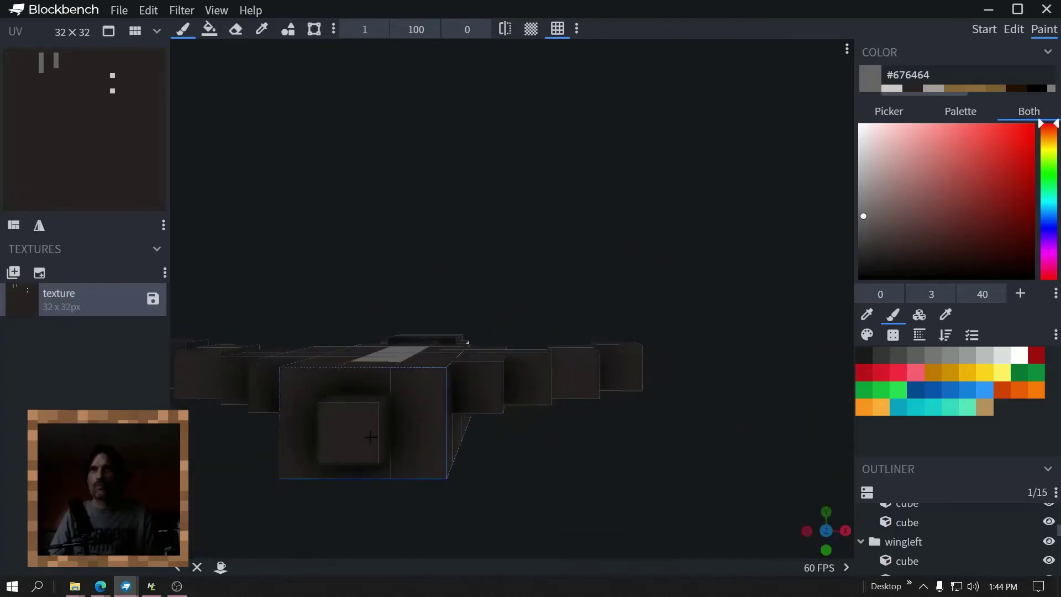
{"action": "left_click", "coordinate": [371, 436]}
{"action": "left_click_drag", "start_coordinate": [630, 438], "coordinate": [537, 519]}
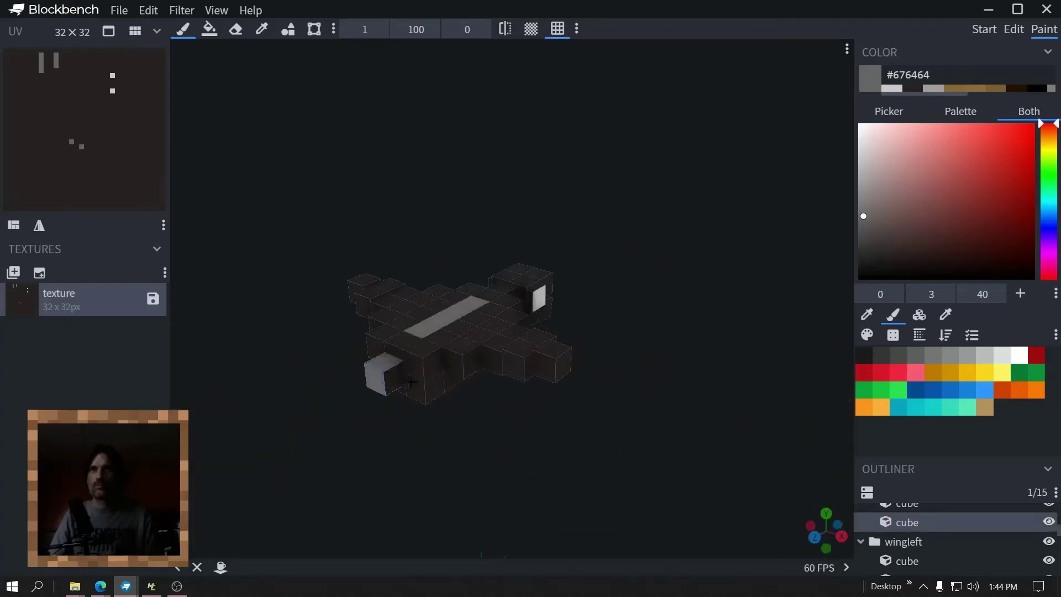
{"action": "left_click_drag", "start_coordinate": [443, 437], "coordinate": [269, 429]}
{"action": "key", "text": "ctrl+z"}
{"action": "scroll", "coordinate": [269, 429], "scroll_direction": "up", "scroll_amount": 4}
{"action": "left_click_drag", "start_coordinate": [473, 502], "coordinate": [647, 471]}
{"action": "key", "text": "ctrl+z"}
Paint the front and both sides of the lower beak cube golden brown #5f4203
{"action": "left_click_drag", "start_coordinate": [528, 440], "coordinate": [339, 485]}
{"action": "scroll", "coordinate": [416, 365], "scroll_direction": "up", "scroll_amount": 3}
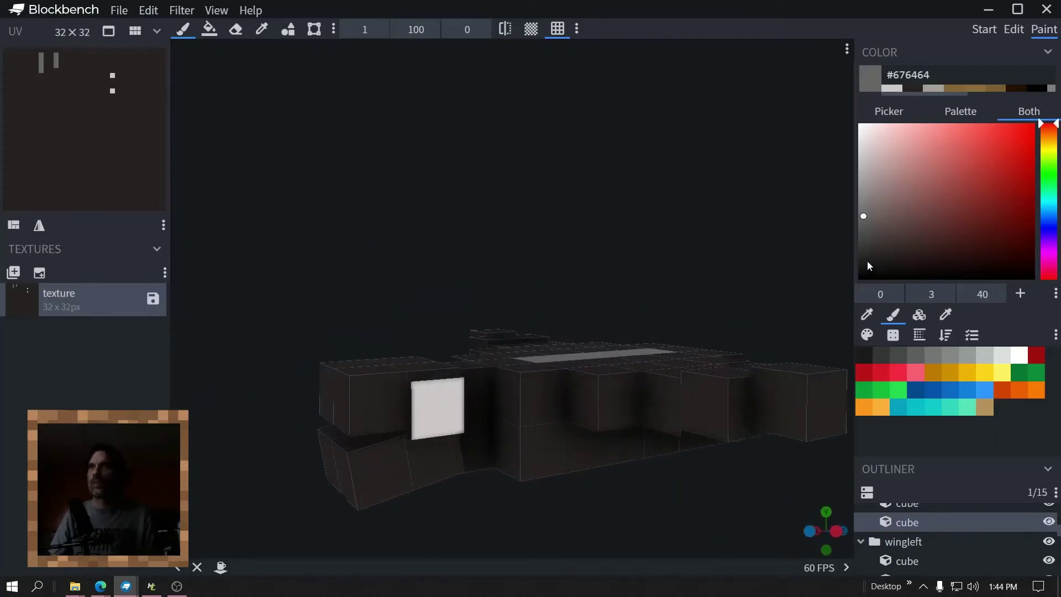
{"action": "left_click", "coordinate": [1055, 141]}
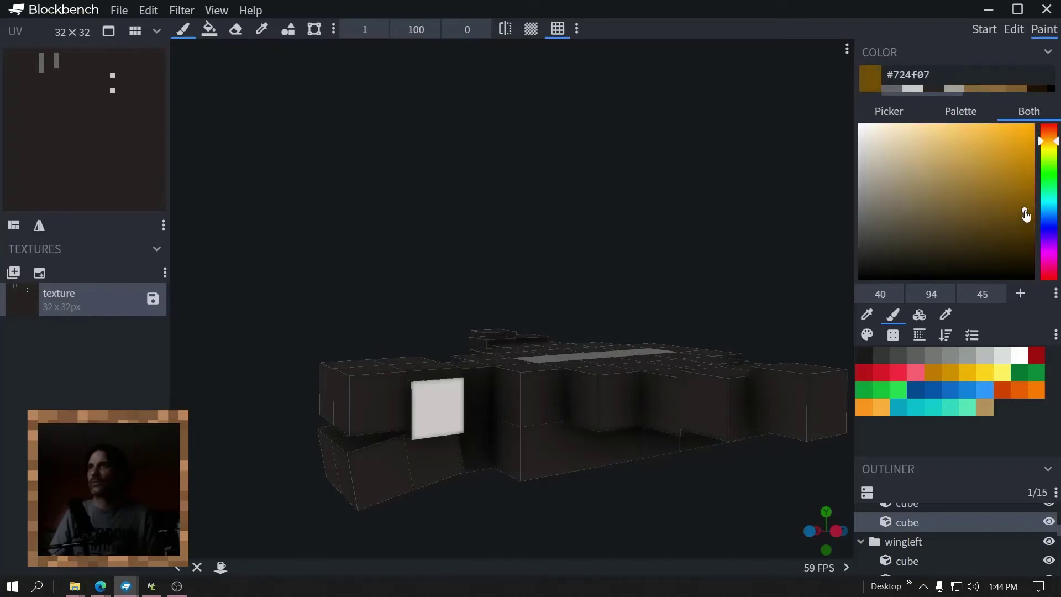
{"action": "left_click", "coordinate": [396, 469]}
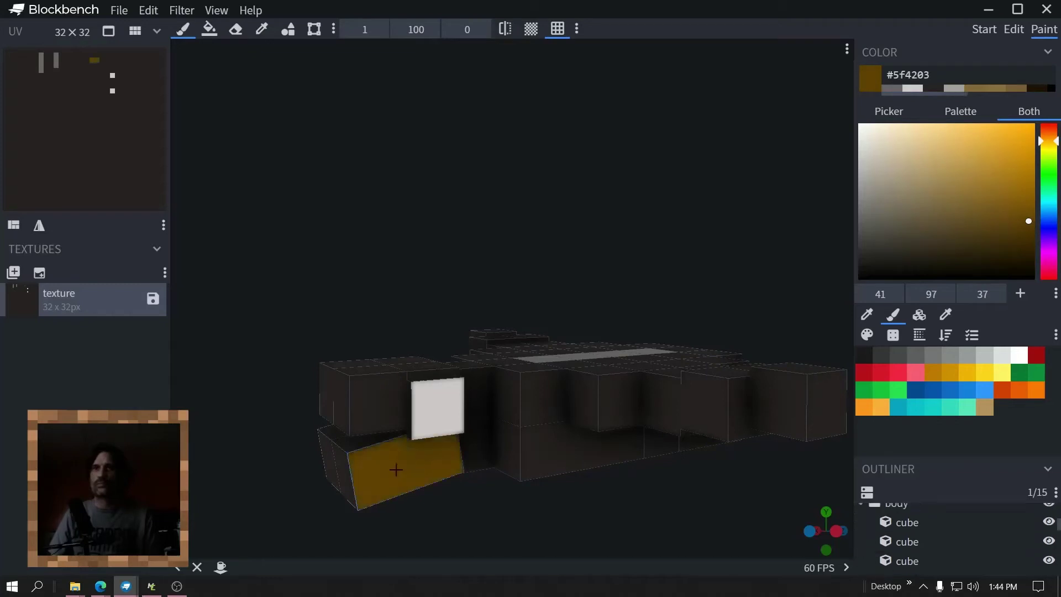
{"action": "left_click_drag", "start_coordinate": [329, 455], "coordinate": [727, 431]}
{"action": "left_click_drag", "start_coordinate": [691, 483], "coordinate": [597, 516]}
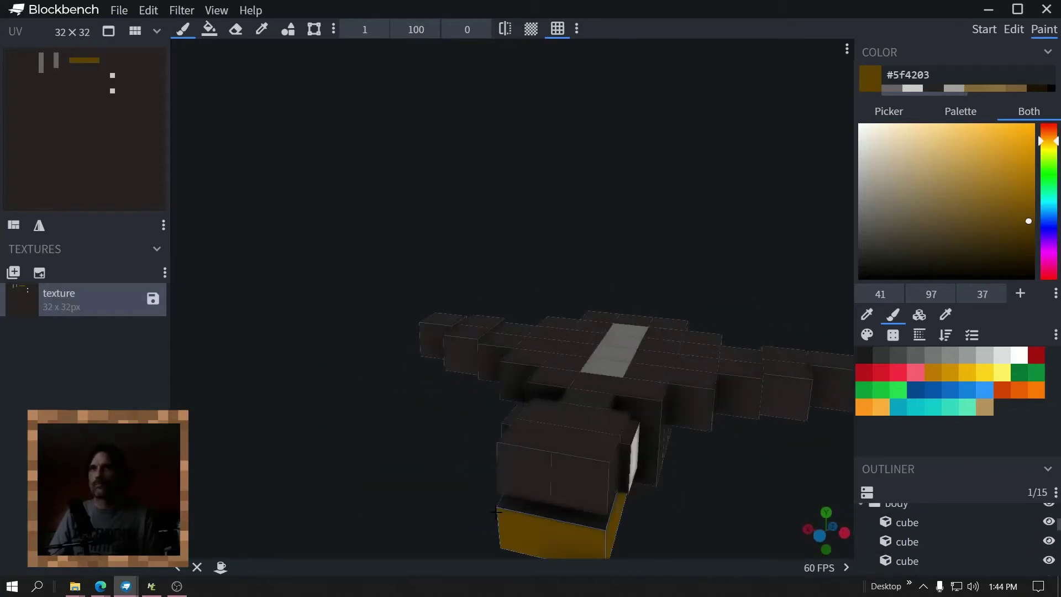
Paint the upper head cube's front and the front half of its top and sides golden brown, plus the front half of the lower beak's underside
{"action": "left_click", "coordinate": [575, 479]}
{"action": "left_click", "coordinate": [529, 475]}
{"action": "mouse_move", "coordinate": [479, 232]}
{"action": "left_mouse_down"}
{"action": "mouse_move", "coordinate": [692, 237]}
{"action": "mouse_move", "coordinate": [558, 246]}
{"action": "left_mouse_up"}
{"action": "scroll", "coordinate": [514, 348], "scroll_direction": "up", "scroll_amount": 4}
{"action": "left_click", "coordinate": [450, 467]}
{"action": "scroll", "coordinate": [422, 337], "scroll_direction": "down", "scroll_amount": 4}
{"action": "mouse_move", "coordinate": [421, 331]}
{"action": "left_mouse_down"}
{"action": "mouse_move", "coordinate": [427, 357]}
{"action": "mouse_move", "coordinate": [442, 343]}
{"action": "mouse_move", "coordinate": [405, 263]}
{"action": "mouse_move", "coordinate": [485, 271]}
{"action": "mouse_move", "coordinate": [568, 249]}
{"action": "mouse_move", "coordinate": [680, 273]}
{"action": "mouse_move", "coordinate": [690, 286]}
{"action": "mouse_move", "coordinate": [479, 256]}
{"action": "mouse_move", "coordinate": [497, 238]}
{"action": "mouse_move", "coordinate": [503, 316]}
{"action": "mouse_move", "coordinate": [589, 163]}
{"action": "mouse_move", "coordinate": [630, 147]}
{"action": "mouse_move", "coordinate": [525, 127]}
{"action": "mouse_move", "coordinate": [732, 104]}
{"action": "mouse_move", "coordinate": [711, 161]}
{"action": "mouse_move", "coordinate": [481, 138]}
{"action": "mouse_move", "coordinate": [608, 166]}
{"action": "mouse_move", "coordinate": [524, 195]}
{"action": "mouse_move", "coordinate": [640, 161]}
{"action": "mouse_move", "coordinate": [545, 218]}
{"action": "left_mouse_up"}
{"action": "left_click", "coordinate": [498, 248]}
{"action": "left_click_drag", "start_coordinate": [428, 352], "coordinate": [366, 430]}
Set the paint colour to dark grey #494845
{"action": "left_click", "coordinate": [874, 249]}
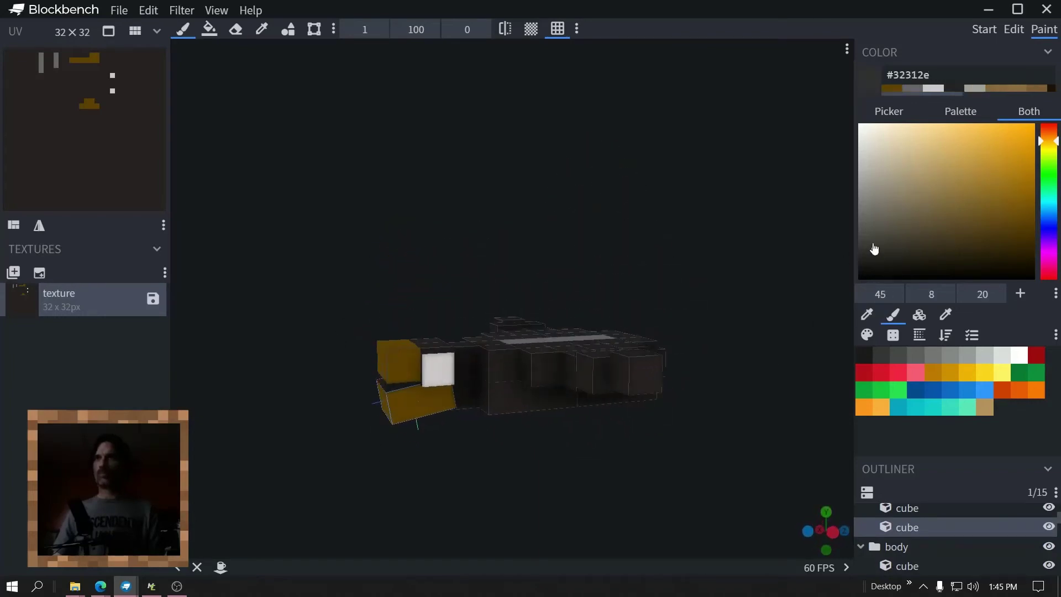
{"action": "left_click_drag", "start_coordinate": [429, 233], "coordinate": [418, 386]}
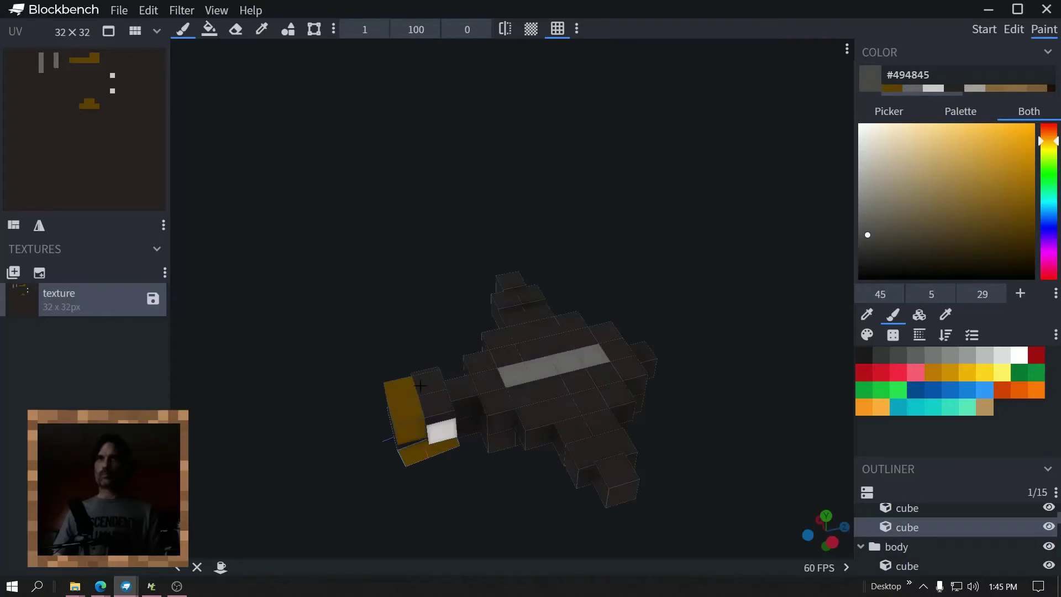
{"action": "left_click_drag", "start_coordinate": [444, 312], "coordinate": [430, 260]}
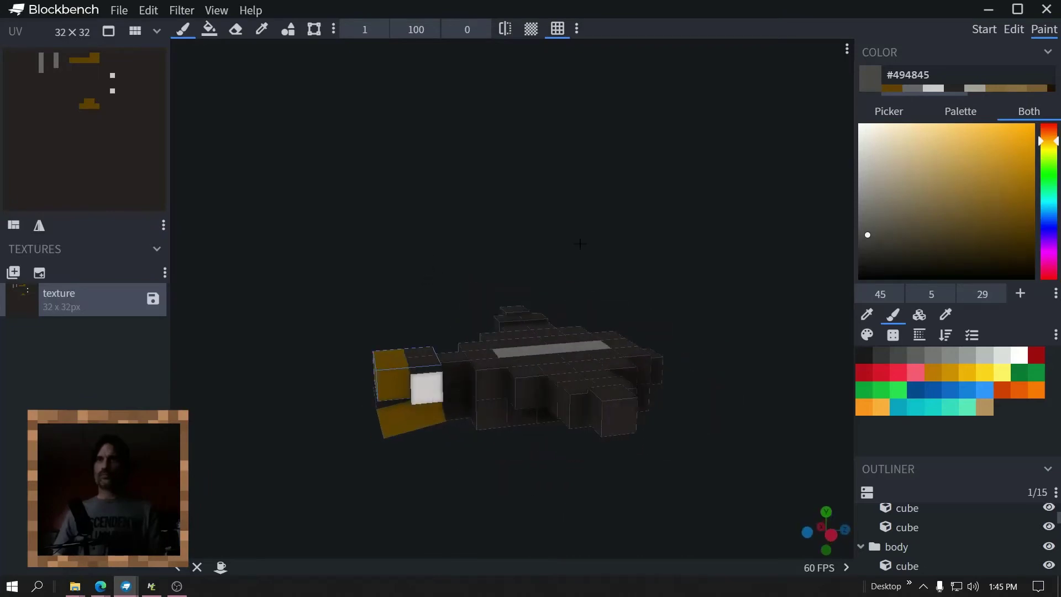
Return to Edit mode, clear the cube selection and examine the painted bird from several angles, including its underside
{"action": "left_click", "coordinate": [1013, 30]}
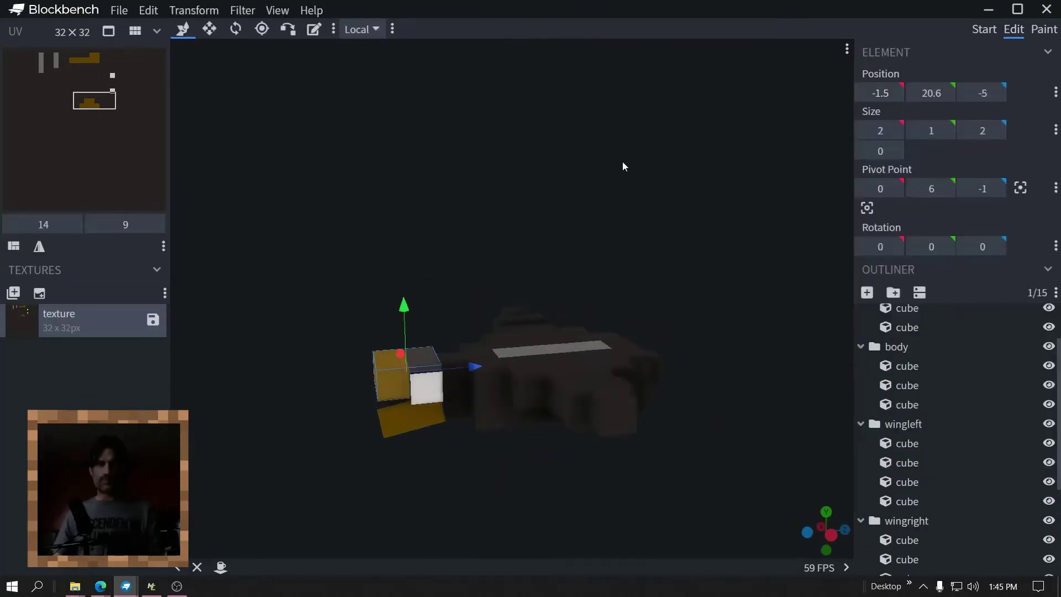
{"action": "key", "text": "ctrl+a"}
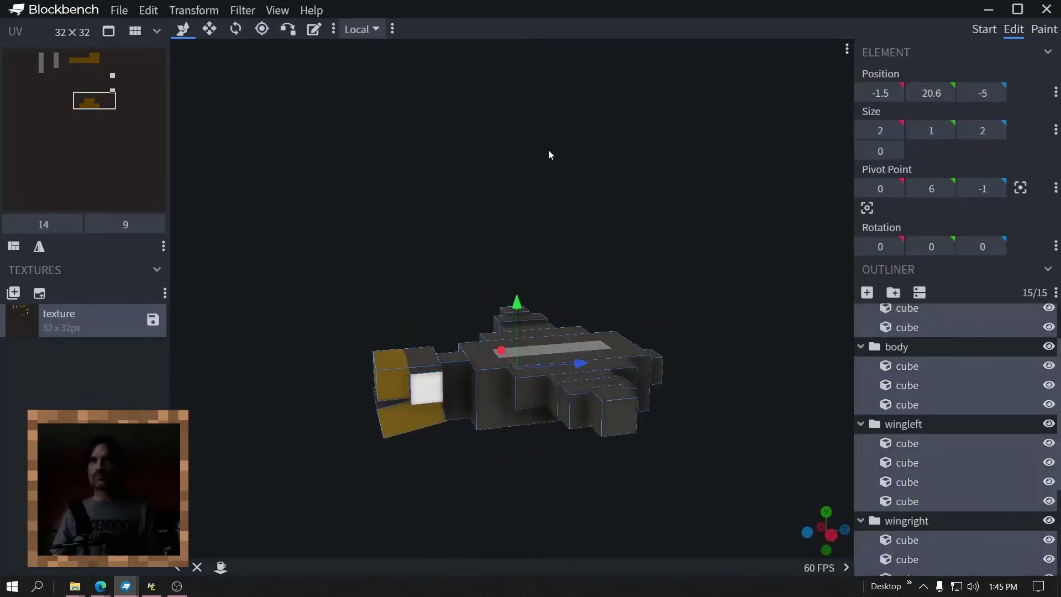
{"action": "left_click", "coordinate": [548, 150]}
{"action": "left_click_drag", "start_coordinate": [548, 150], "coordinate": [543, 129]}
{"action": "scroll", "coordinate": [531, 126], "scroll_direction": "up", "scroll_amount": 10}
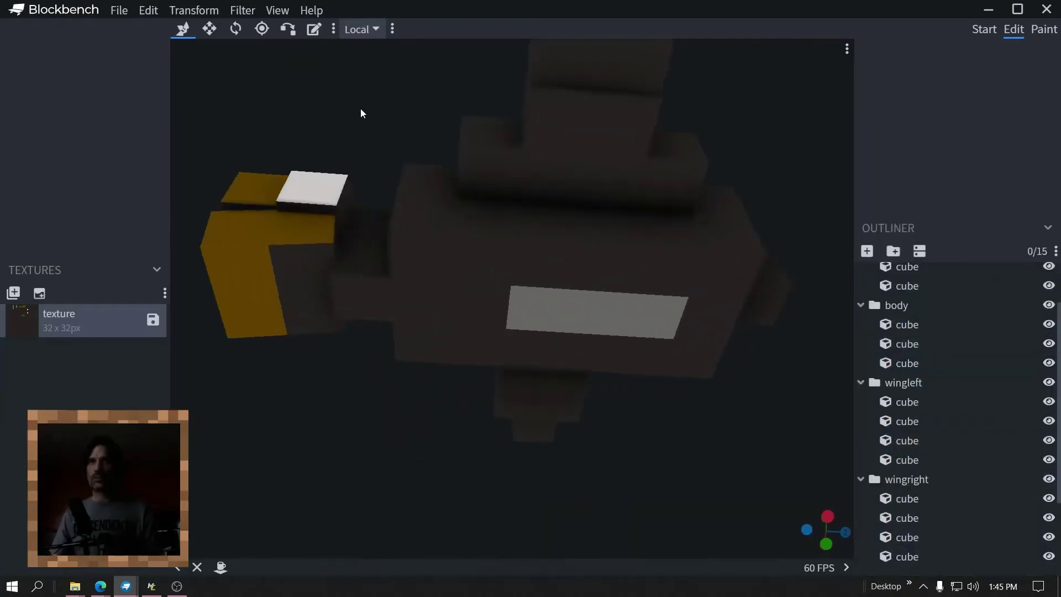
{"action": "left_click_drag", "start_coordinate": [362, 114], "coordinate": [231, 126]}
{"action": "scroll", "coordinate": [408, 170], "scroll_direction": "down", "scroll_amount": 2}
{"action": "scroll", "coordinate": [355, 204], "scroll_direction": "down", "scroll_amount": 2}
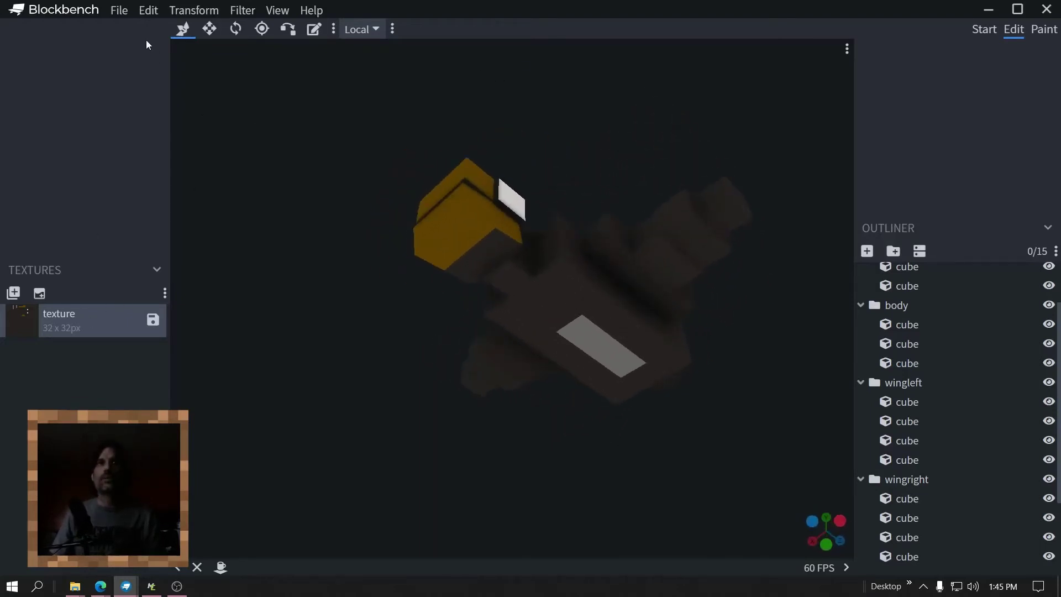
Select the whole wingright group and centre its pivot point
{"action": "left_click", "coordinate": [148, 10]}
{"action": "left_click", "coordinate": [384, 81]}
{"action": "left_click_drag", "start_coordinate": [388, 82], "coordinate": [586, 240]}
{"action": "left_click", "coordinate": [565, 367]}
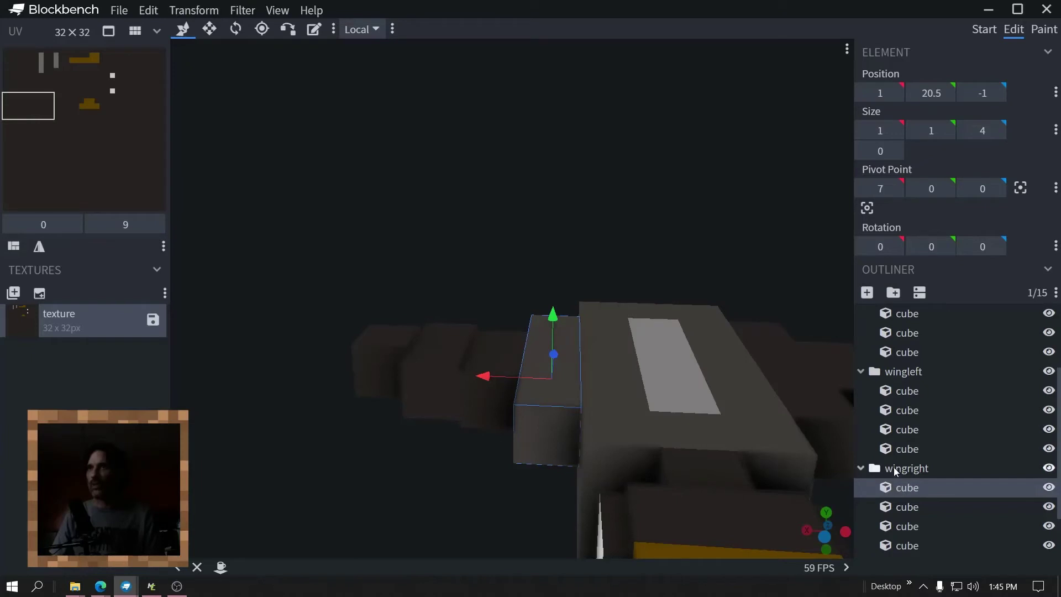
{"action": "left_click", "coordinate": [895, 470]}
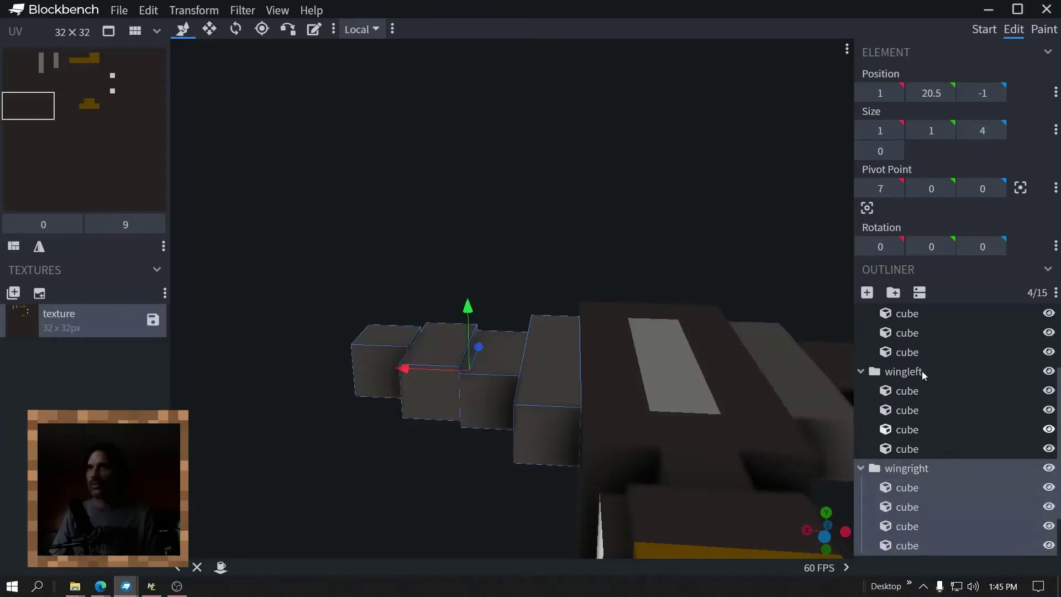
{"action": "left_click", "coordinate": [1021, 189]}
Examine the pivot point values of the individual cubes in the wingright group
{"action": "left_click_drag", "start_coordinate": [559, 158], "coordinate": [728, 228]}
{"action": "left_click", "coordinate": [542, 367]}
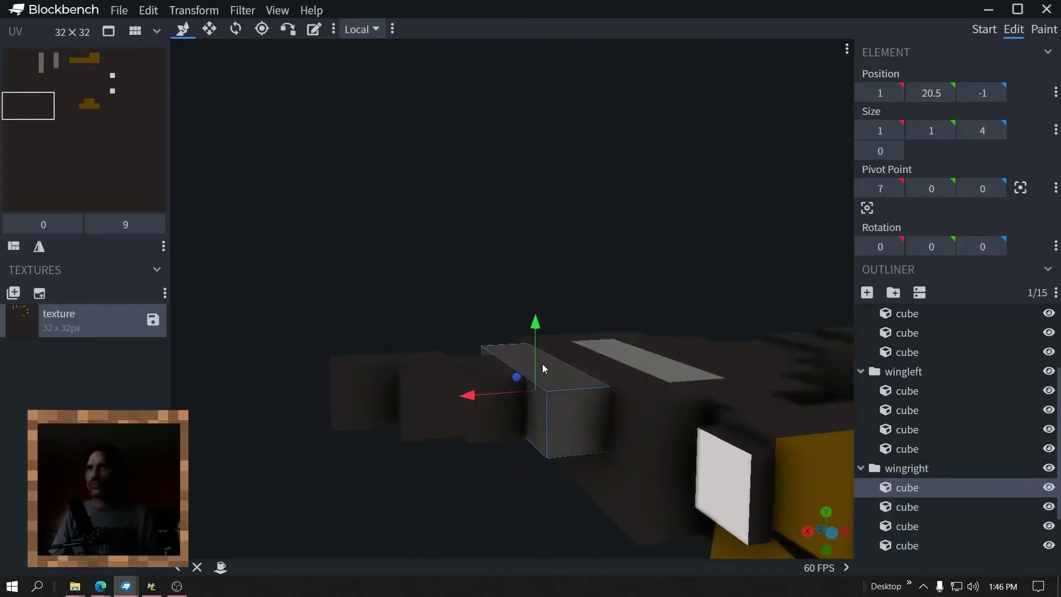
{"action": "left_click", "coordinate": [469, 379]}
{"action": "left_click", "coordinate": [379, 392]}
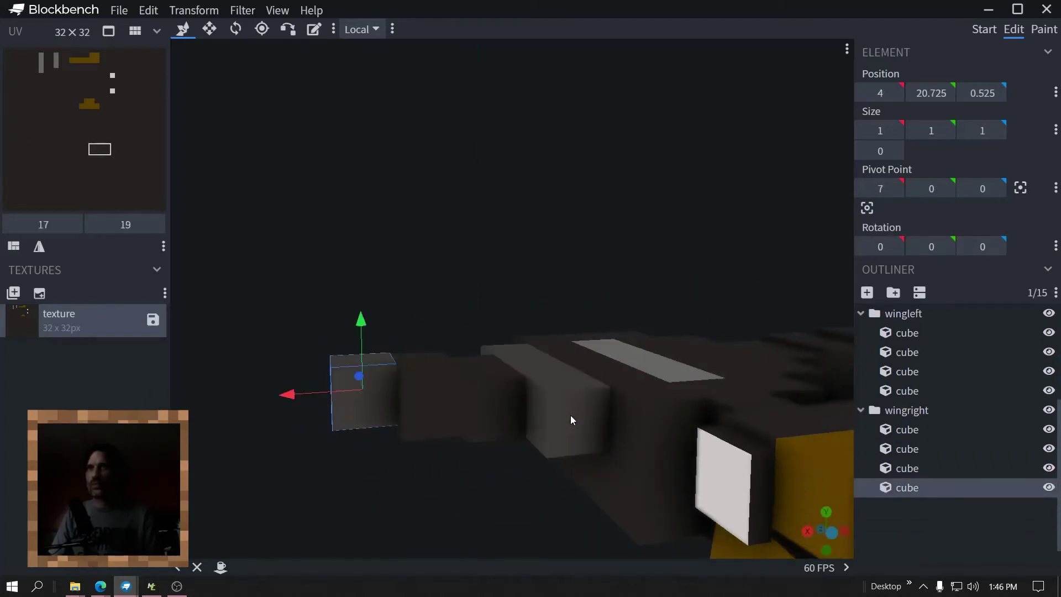
{"action": "left_click", "coordinate": [550, 418]}
{"action": "left_click", "coordinate": [489, 419]}
{"action": "left_click", "coordinate": [423, 406]}
{"action": "left_click", "coordinate": [365, 398]}
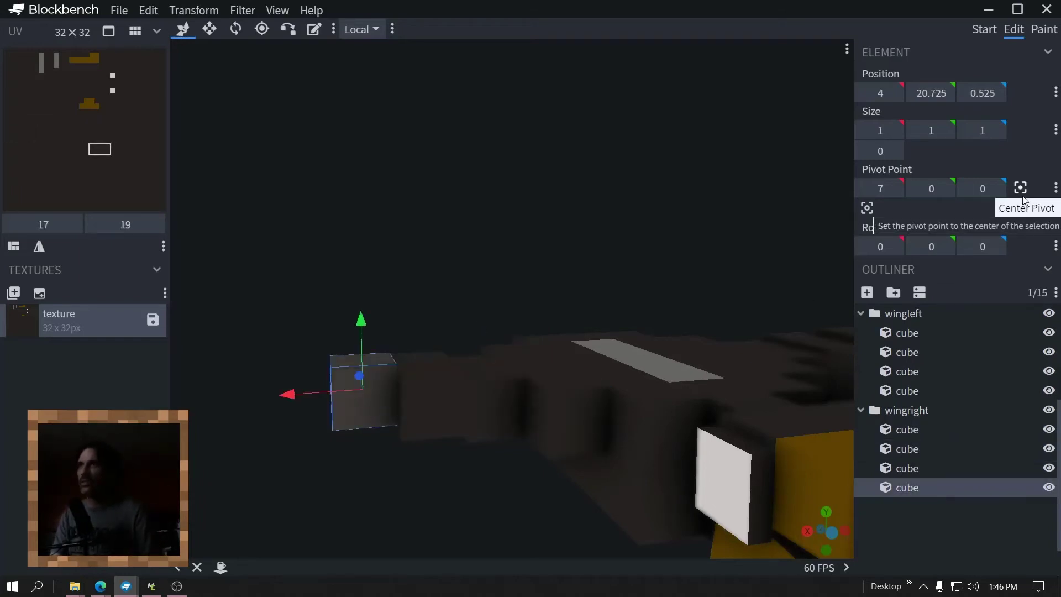
{"action": "left_click", "coordinate": [1054, 191]}
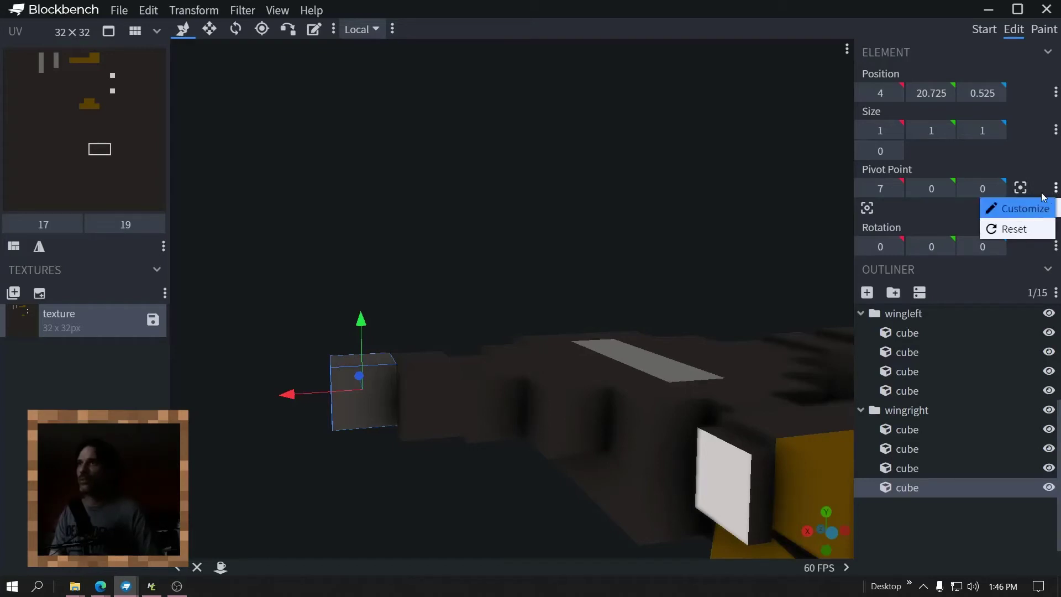
{"action": "left_click", "coordinate": [1025, 209]}
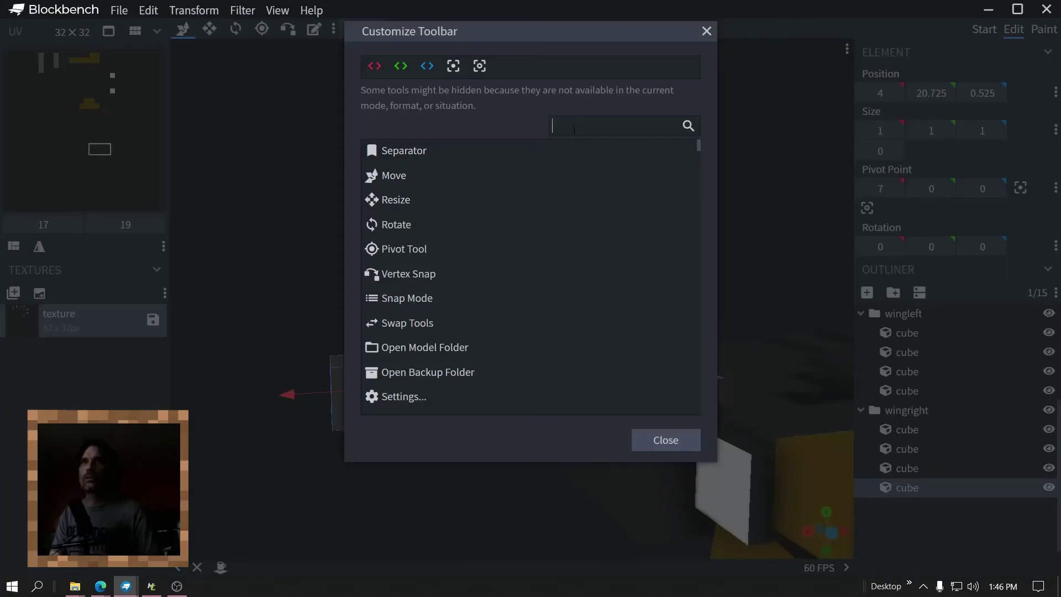
{"action": "left_click", "coordinate": [760, 241]}
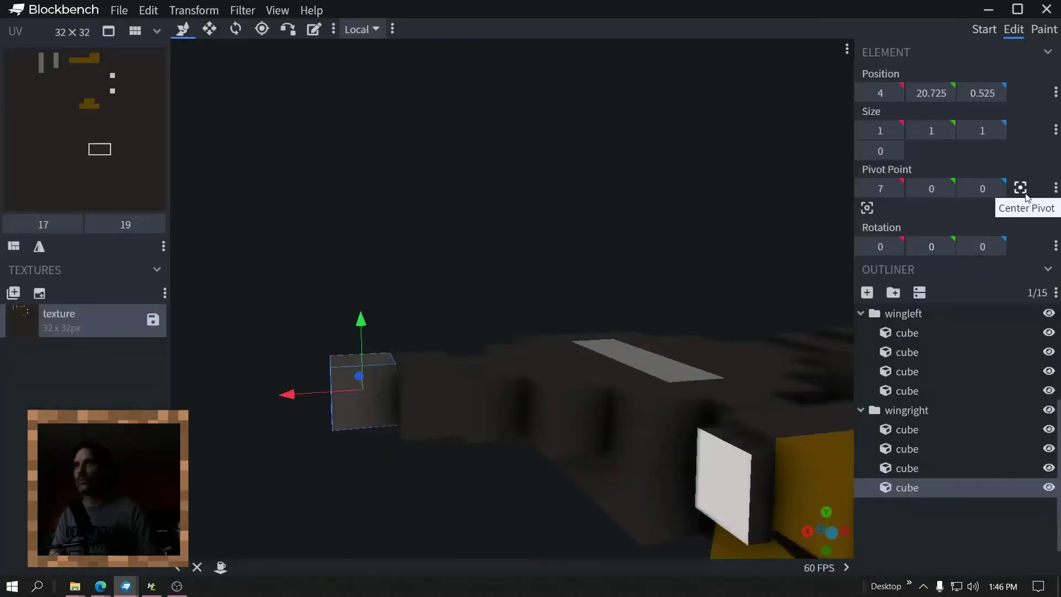
Try rotating the innermost wingright cube 2.5° about X and return its X rotation to 0
{"action": "left_click_drag", "start_coordinate": [666, 295], "coordinate": [502, 178]}
{"action": "left_click_drag", "start_coordinate": [411, 177], "coordinate": [665, 262]}
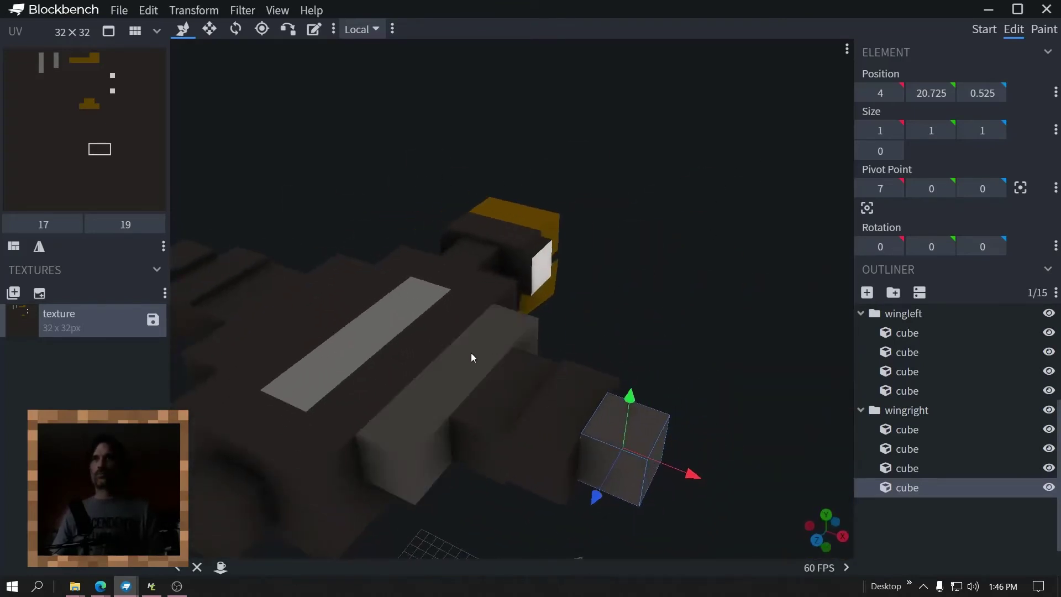
{"action": "left_click", "coordinate": [471, 352]}
{"action": "left_click", "coordinate": [894, 247]}
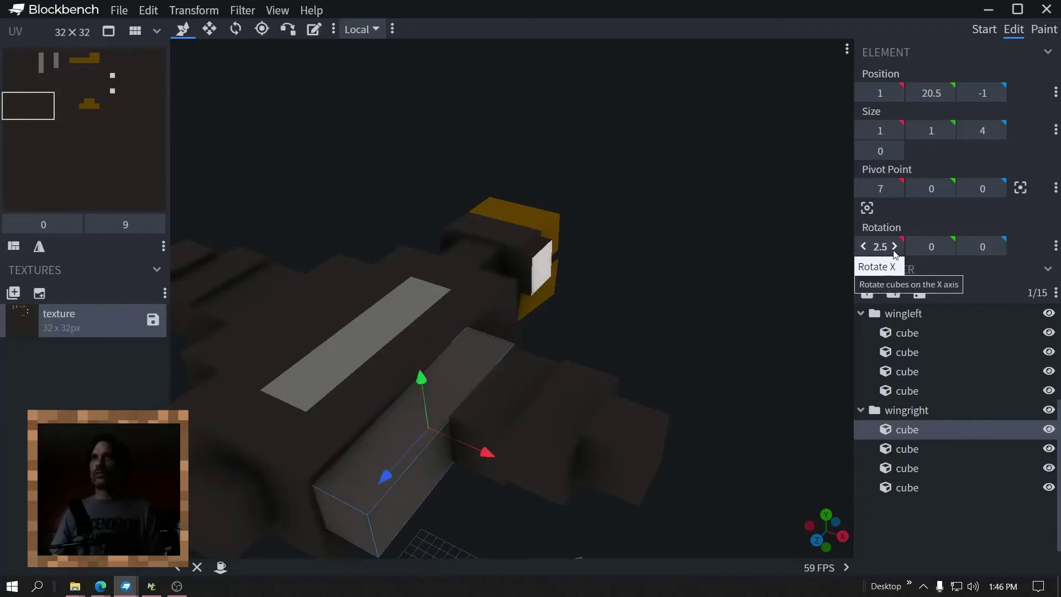
{"action": "left_click", "coordinate": [863, 246]}
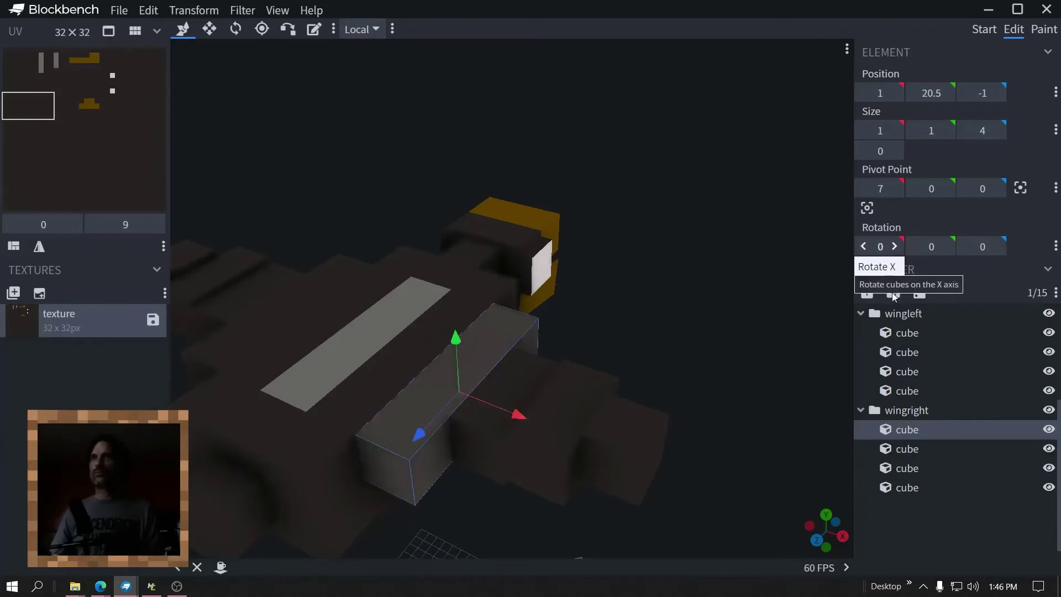
Test the wingright group's X rotation at 2.5° and -2.5°, returning it to 0
{"action": "left_click", "coordinate": [908, 411]}
{"action": "left_click", "coordinate": [895, 247]}
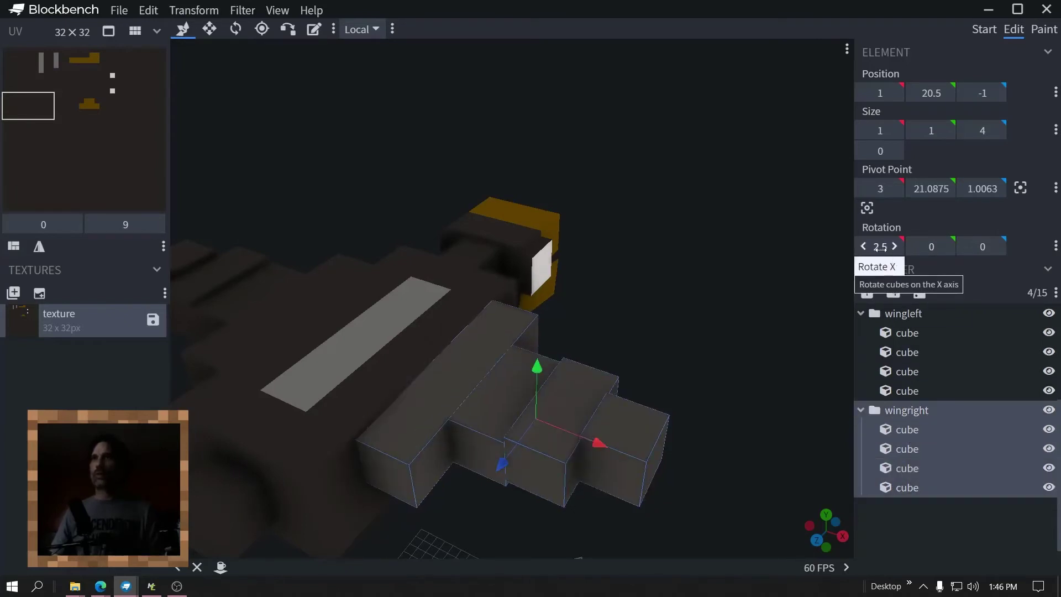
{"action": "left_click", "coordinate": [865, 247]}
{"action": "left_click", "coordinate": [864, 247]}
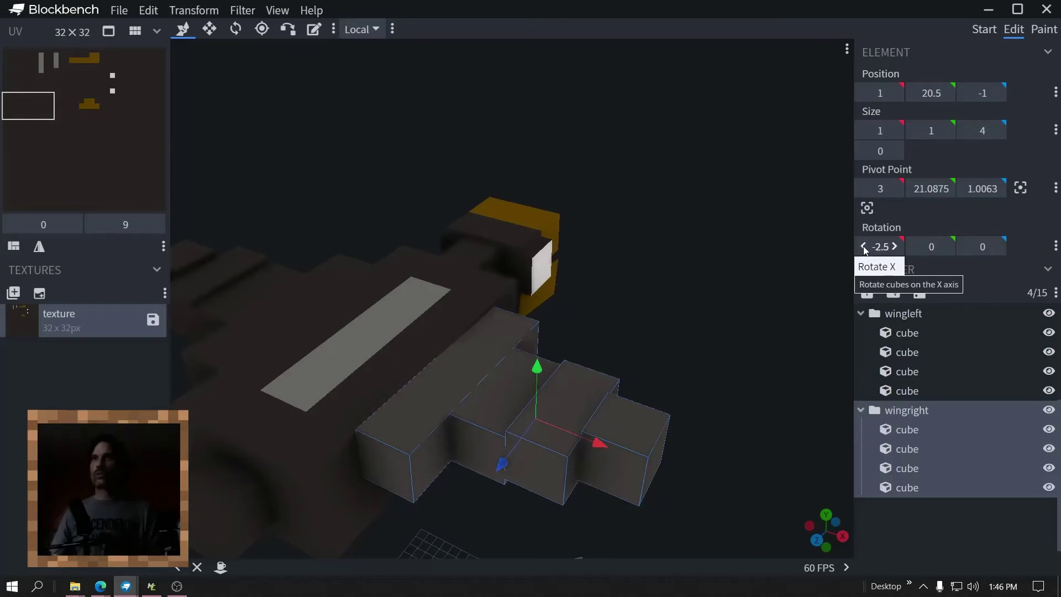
{"action": "left_click", "coordinate": [895, 246]}
Try rotating the wingleft group about its Y and Z axes, ending at -17.5° on Z
{"action": "left_click_drag", "start_coordinate": [714, 261], "coordinate": [764, 273]}
{"action": "left_click_drag", "start_coordinate": [276, 308], "coordinate": [313, 330]}
{"action": "left_click", "coordinate": [314, 330]}
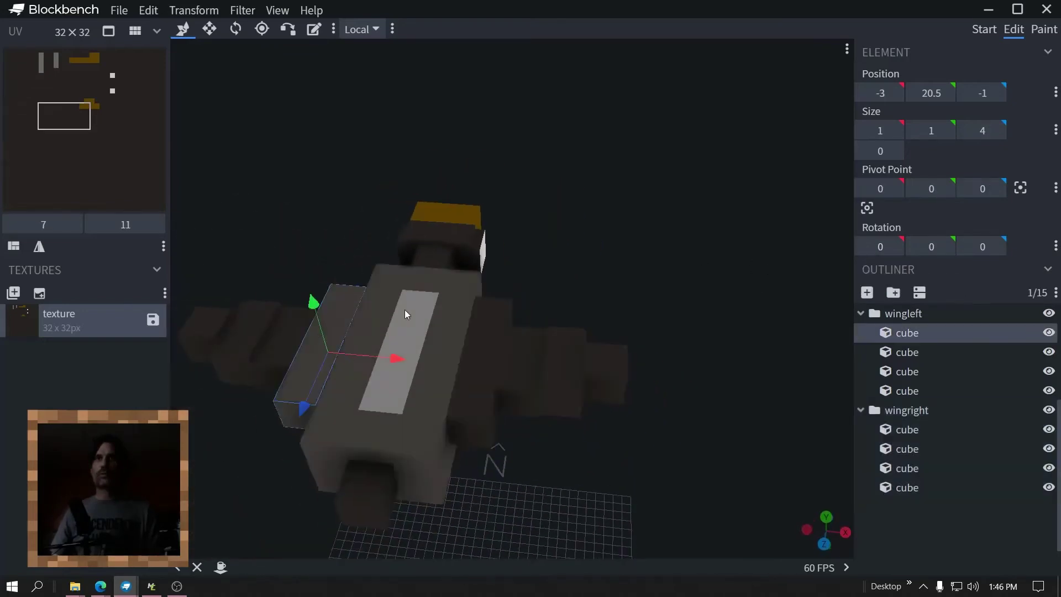
{"action": "left_click", "coordinate": [910, 315]}
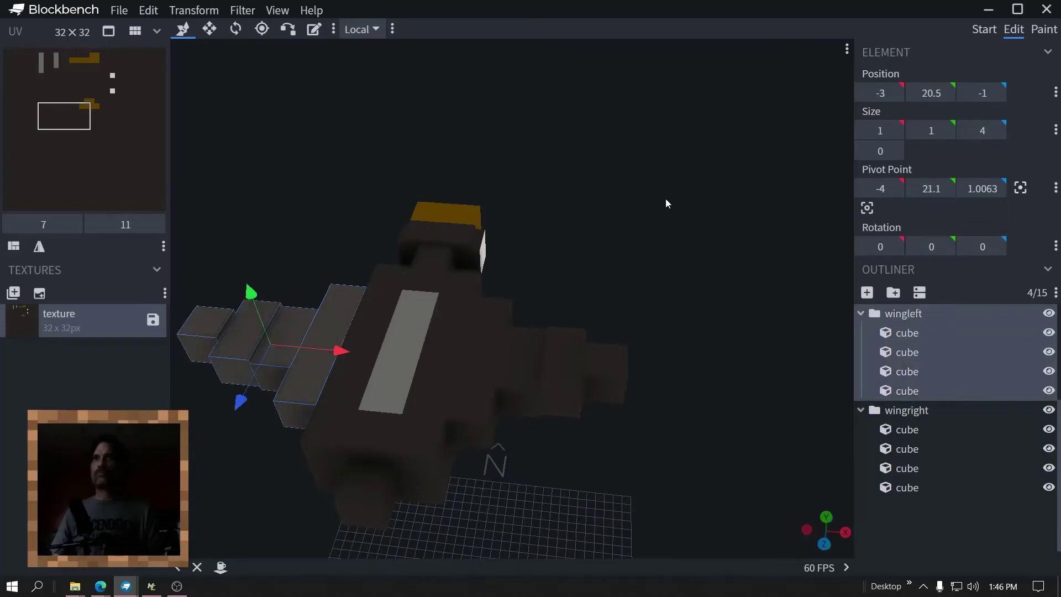
{"action": "left_click_drag", "start_coordinate": [665, 201], "coordinate": [632, 153]}
{"action": "scroll", "coordinate": [633, 154], "scroll_direction": "up", "scroll_amount": 3}
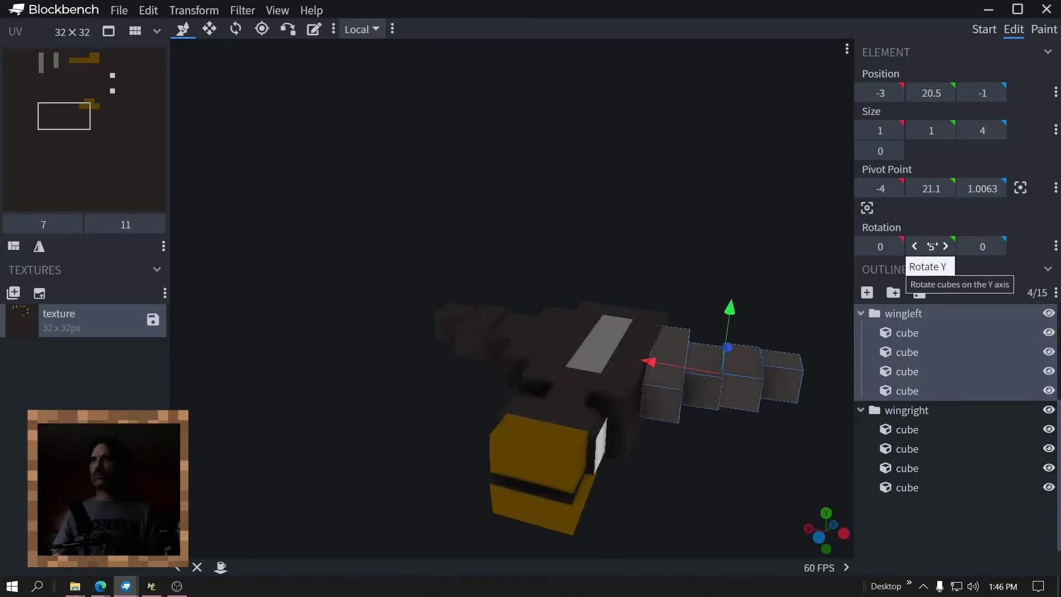
{"action": "left_click_drag", "start_coordinate": [931, 247], "coordinate": [993, 252]}
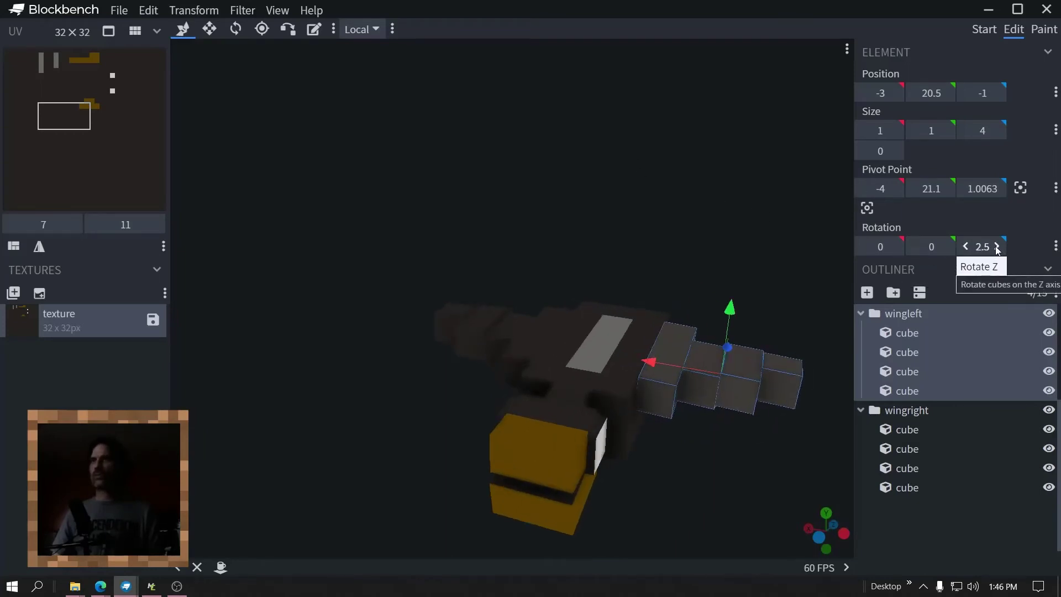
{"action": "left_click", "coordinate": [968, 252]}
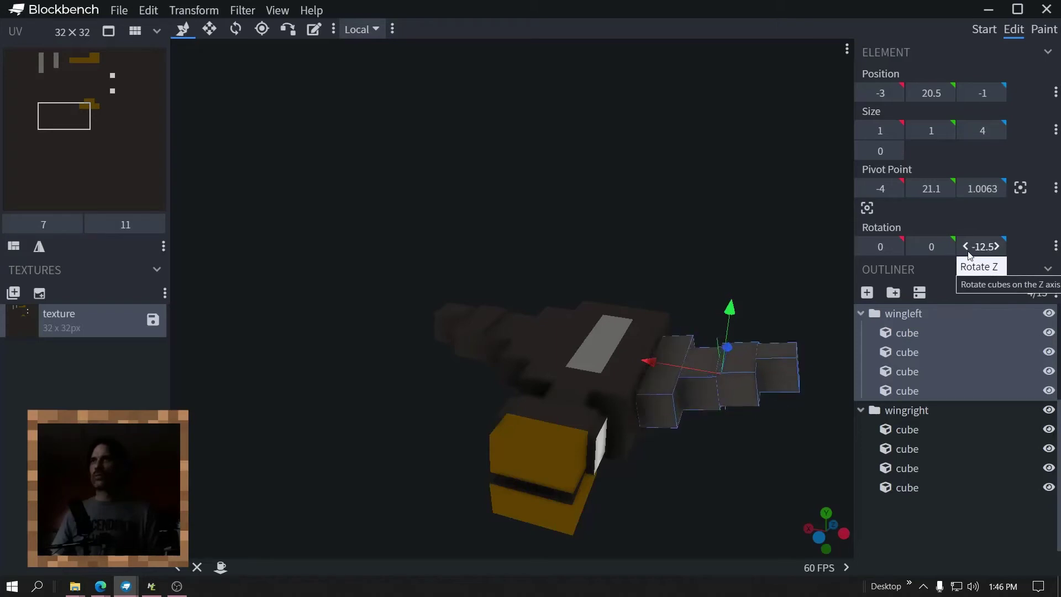
{"action": "left_click", "coordinate": [968, 251]}
{"action": "mouse_move", "coordinate": [730, 191]}
{"action": "left_mouse_down"}
{"action": "mouse_move", "coordinate": [702, 197]}
{"action": "mouse_move", "coordinate": [723, 197]}
{"action": "mouse_move", "coordinate": [713, 202]}
{"action": "left_mouse_up"}
{"action": "right_click_drag", "start_coordinate": [699, 488], "coordinate": [574, 370]}
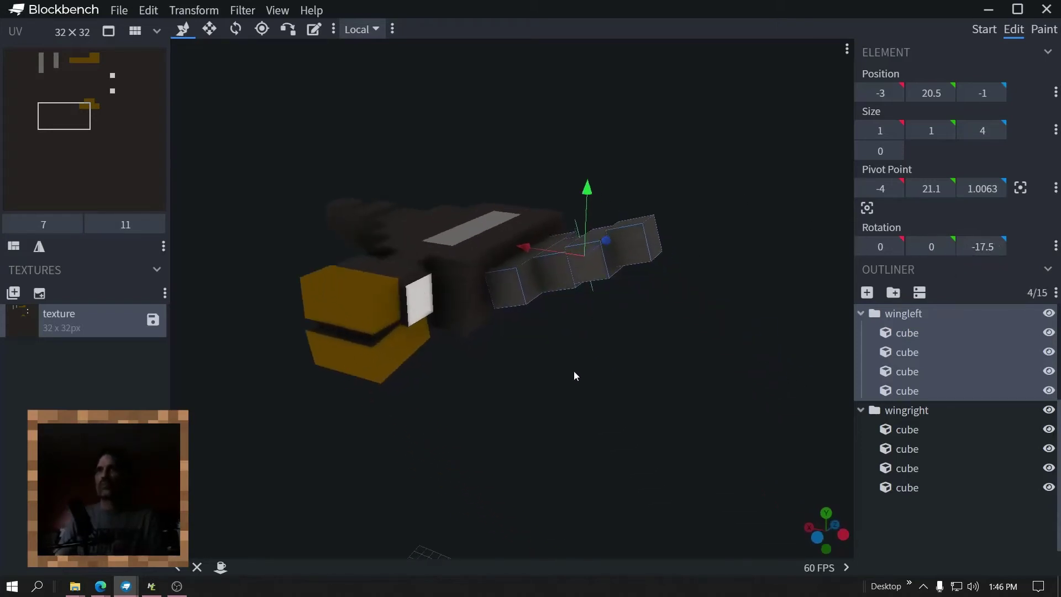
{"action": "scroll", "coordinate": [595, 360], "scroll_direction": "up", "scroll_amount": 8}
Undo the wingleft group's trial Z rotations
{"action": "key", "text": "ctrl+z"}
{"action": "key", "text": "ctrl+z"}
{"action": "key", "text": "ctrl+z"}
{"action": "key", "text": "ctrl+z"}
{"action": "key", "text": "ctrl+z"}
{"action": "key", "text": "ctrl+z"}
{"action": "key", "text": "ctrl+z"}
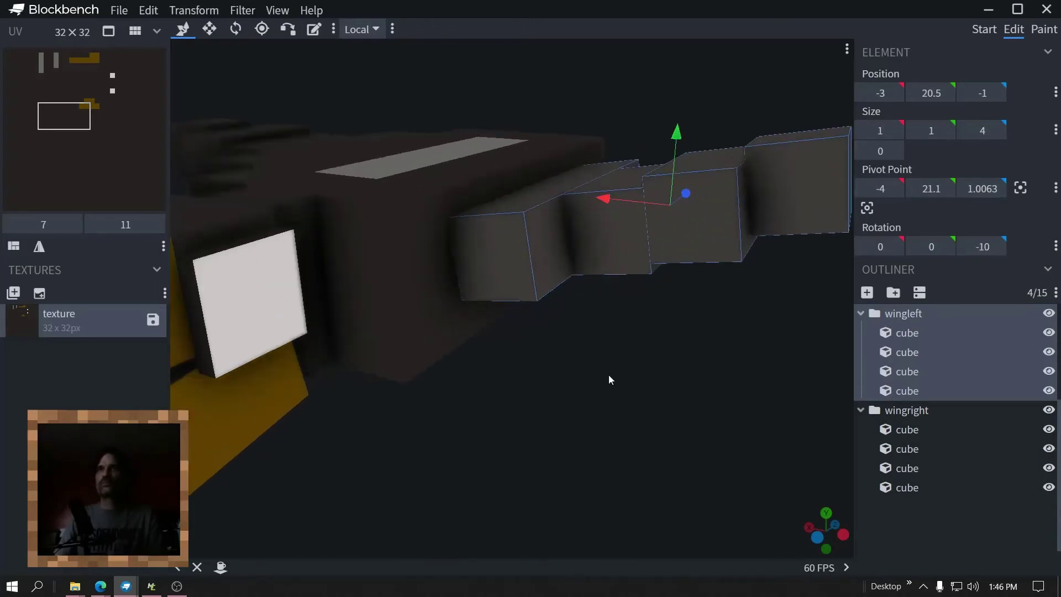
{"action": "left_click_drag", "start_coordinate": [611, 372], "coordinate": [617, 402]}
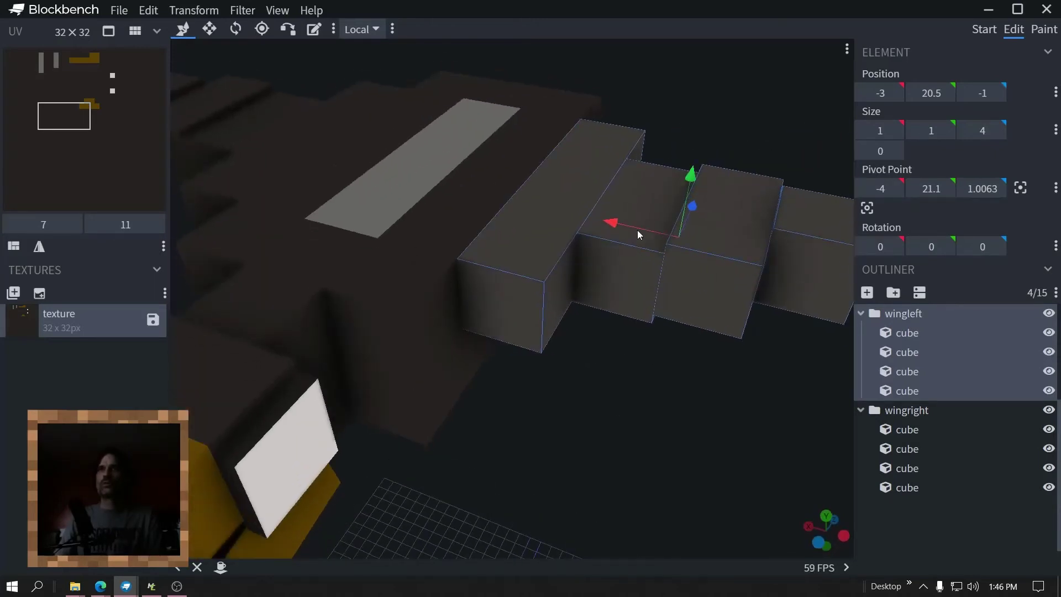
Move the wingleft group's pivot point inward along X towards the body with the Pivot Tool
{"action": "left_click_drag", "start_coordinate": [619, 221], "coordinate": [612, 194]}
{"action": "left_click", "coordinate": [904, 311]}
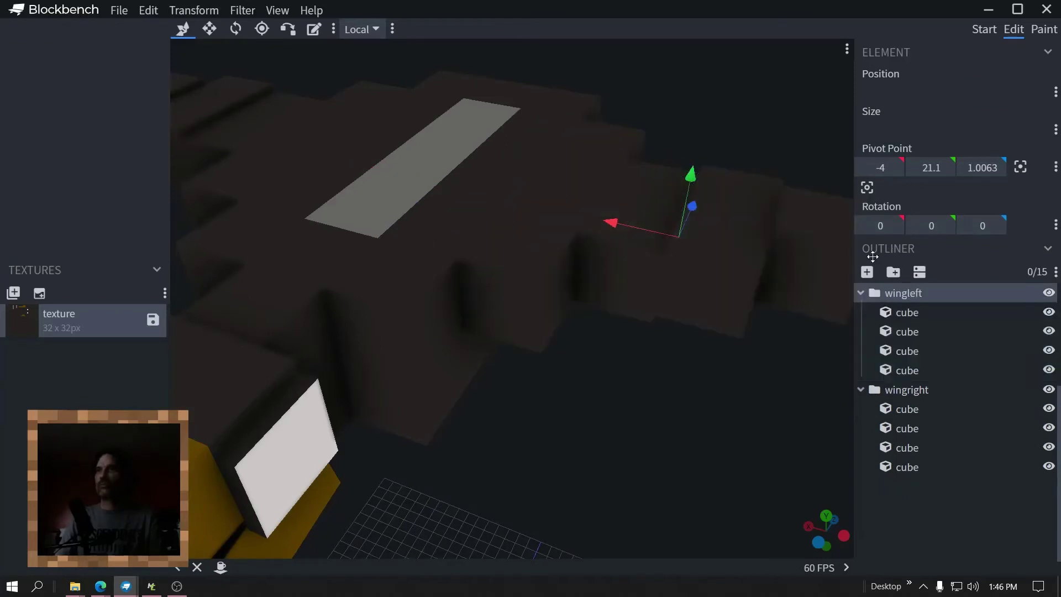
{"action": "left_click", "coordinate": [262, 29]}
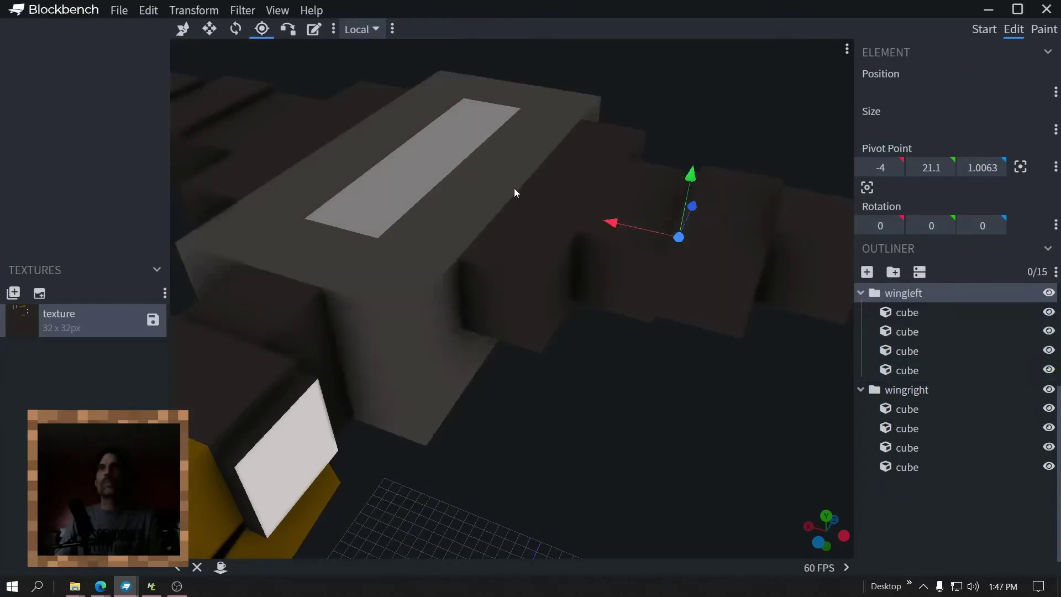
{"action": "left_click_drag", "start_coordinate": [612, 224], "coordinate": [448, 180]}
Check the individual wingleft cubes' pivot points and test the outermost cube's Z rotation, returning it to 0
{"action": "left_click", "coordinate": [903, 312]}
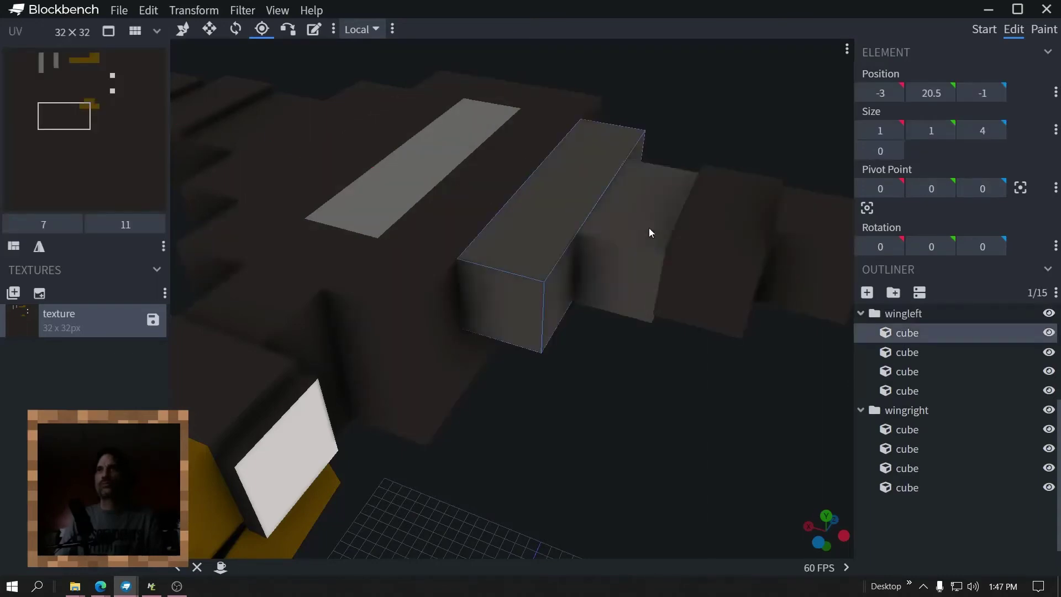
{"action": "left_click", "coordinate": [648, 227]}
{"action": "left_click", "coordinate": [685, 234]}
{"action": "left_click", "coordinate": [808, 240]}
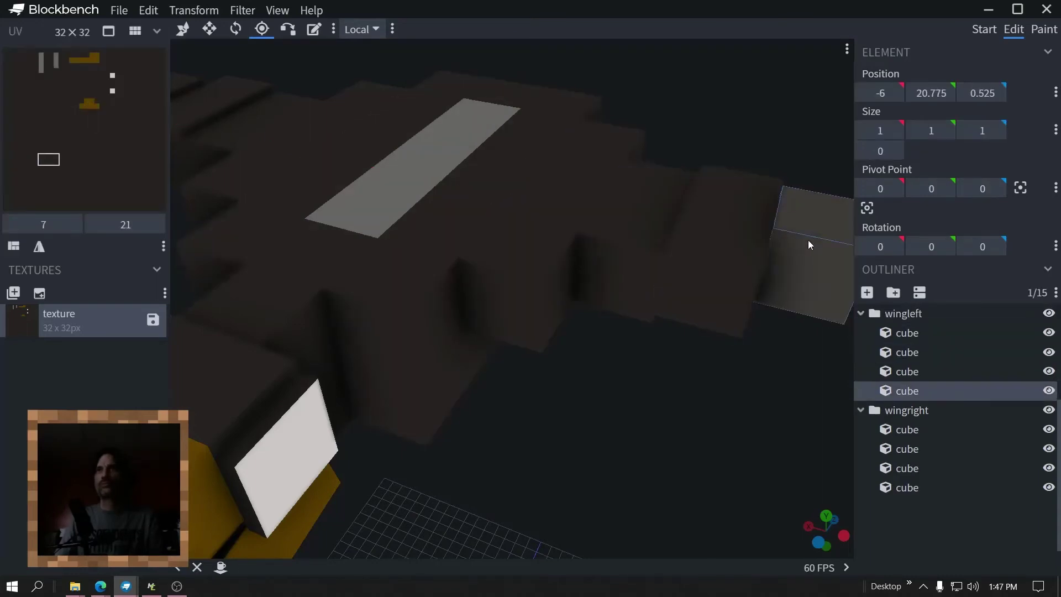
{"action": "left_click", "coordinate": [998, 246]}
{"action": "left_click", "coordinate": [966, 247]}
Centre the innermost wingleft cube's pivot and shift it along X to -1.5, inside the body
{"action": "scroll", "coordinate": [688, 313], "scroll_direction": "down", "scroll_amount": 3}
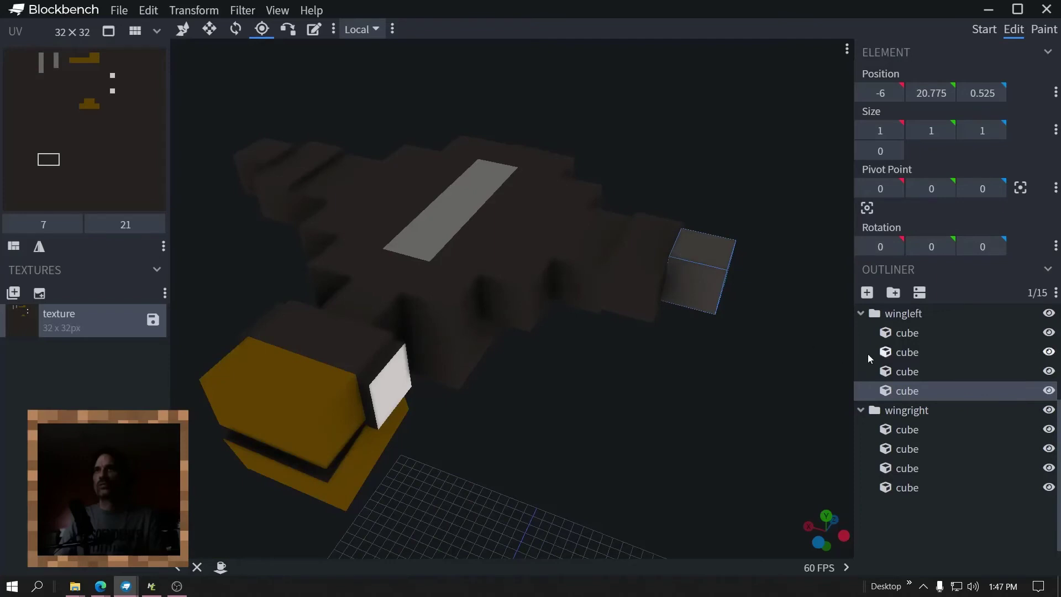
{"action": "left_click", "coordinate": [900, 333]}
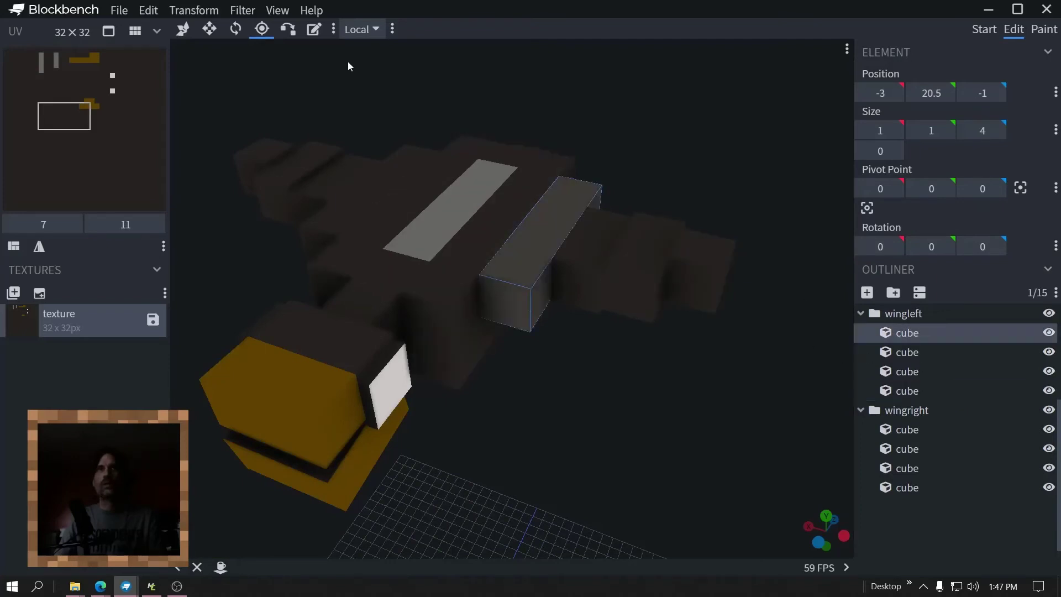
{"action": "left_click", "coordinate": [262, 28]}
{"action": "scroll", "coordinate": [605, 124], "scroll_direction": "down", "scroll_amount": 5}
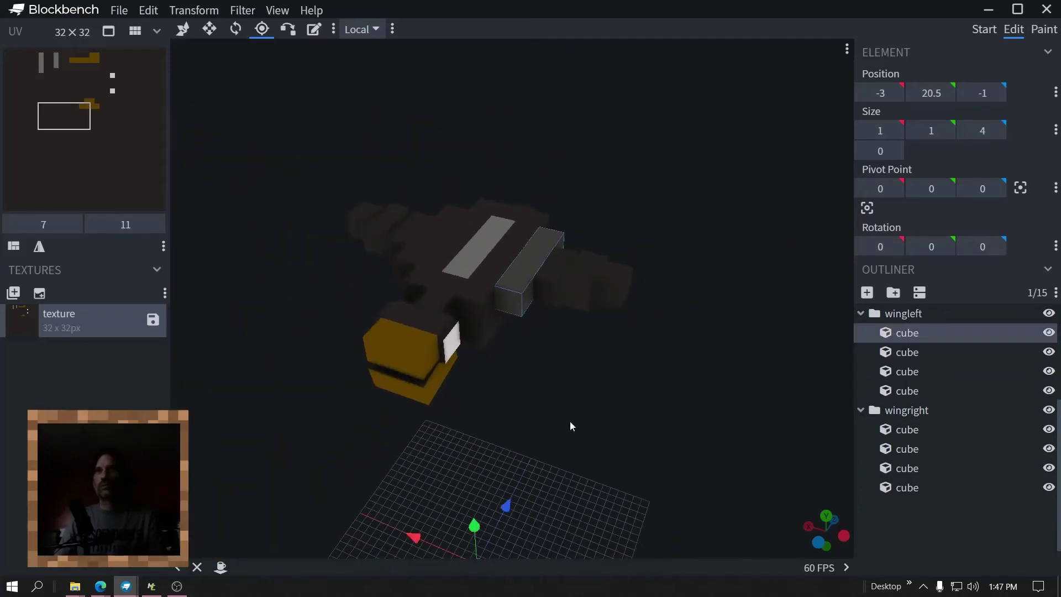
{"action": "left_click", "coordinate": [1020, 187]}
{"action": "scroll", "coordinate": [636, 234], "scroll_direction": "up", "scroll_amount": 4}
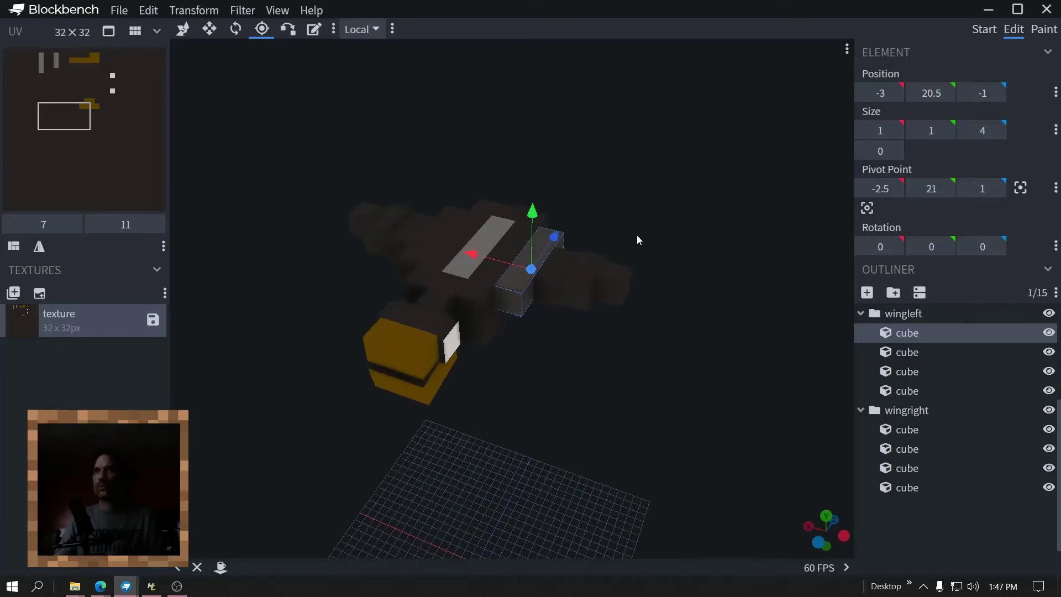
{"action": "left_click_drag", "start_coordinate": [485, 251], "coordinate": [446, 225]}
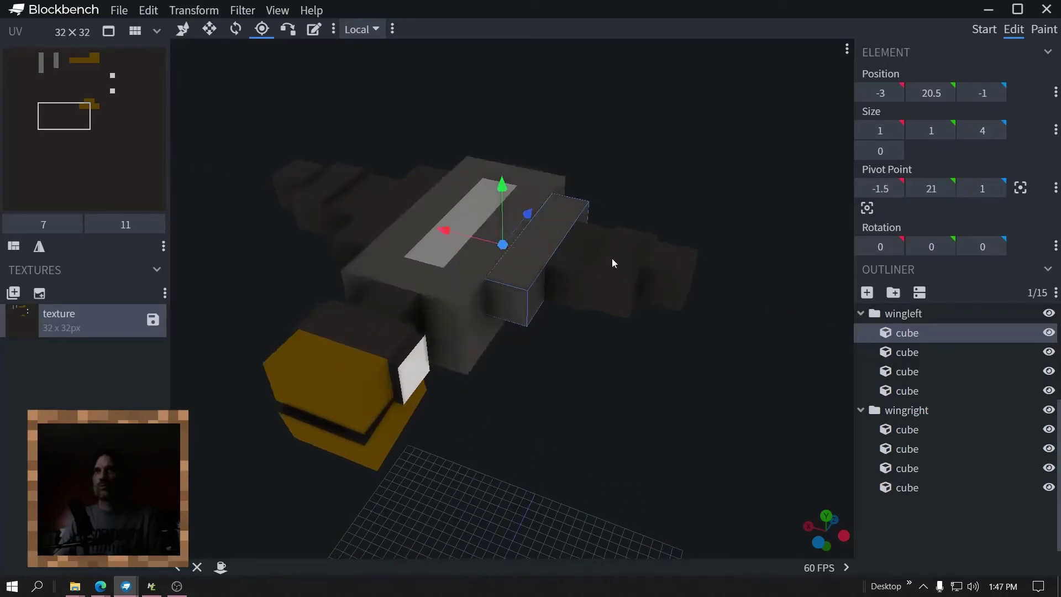
Centre the second wingleft cube's pivot and move it along X to -1.5
{"action": "left_click", "coordinate": [577, 256]}
{"action": "scroll", "coordinate": [777, 273], "scroll_direction": "down", "scroll_amount": 2}
{"action": "left_click", "coordinate": [1020, 188]}
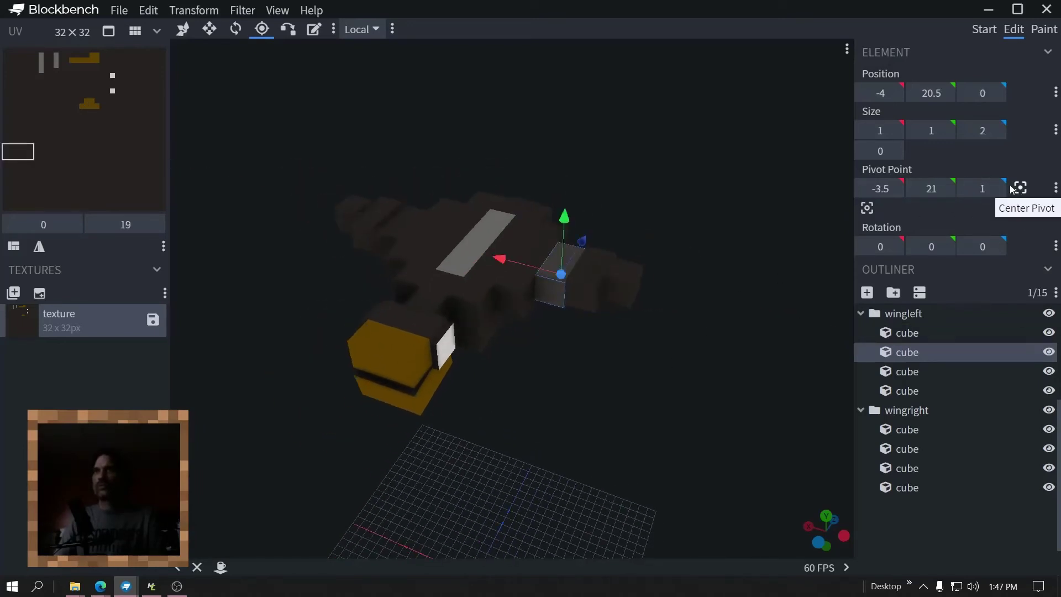
{"action": "scroll", "coordinate": [498, 247], "scroll_direction": "up", "scroll_amount": 3}
{"action": "left_click_drag", "start_coordinate": [519, 246], "coordinate": [456, 217]}
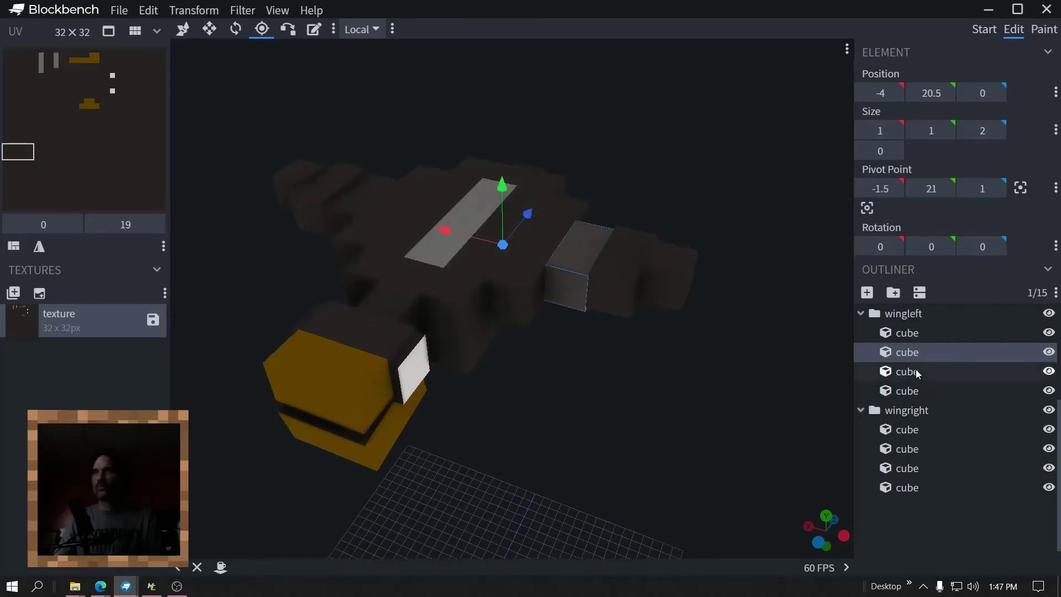
Centre the third wingleft cube's pivot and move it along X to -1.5
{"action": "left_click", "coordinate": [917, 370]}
{"action": "left_click", "coordinate": [1022, 189]}
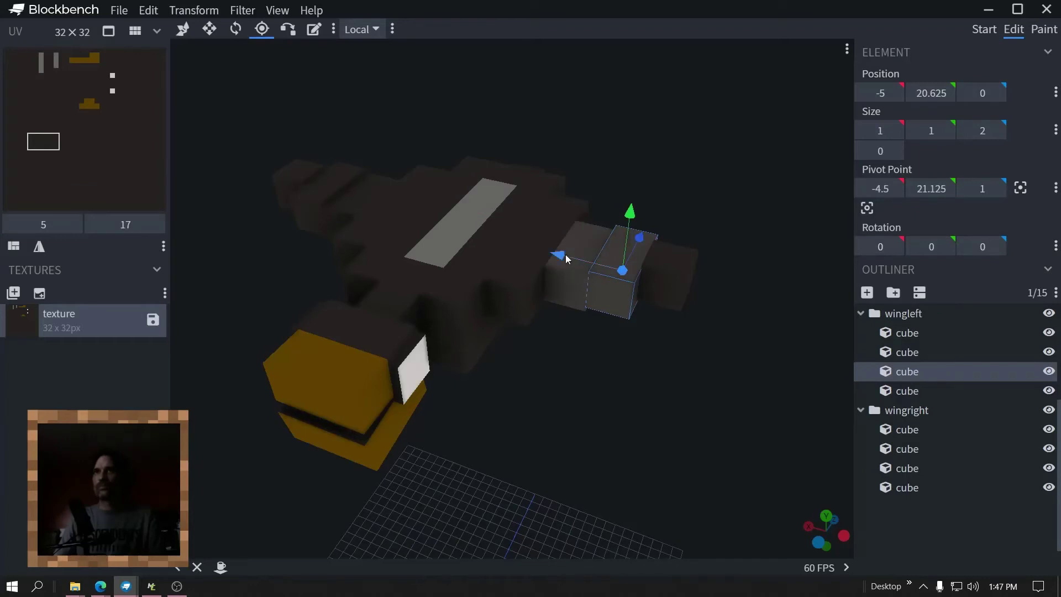
{"action": "left_click_drag", "start_coordinate": [567, 259], "coordinate": [462, 225]}
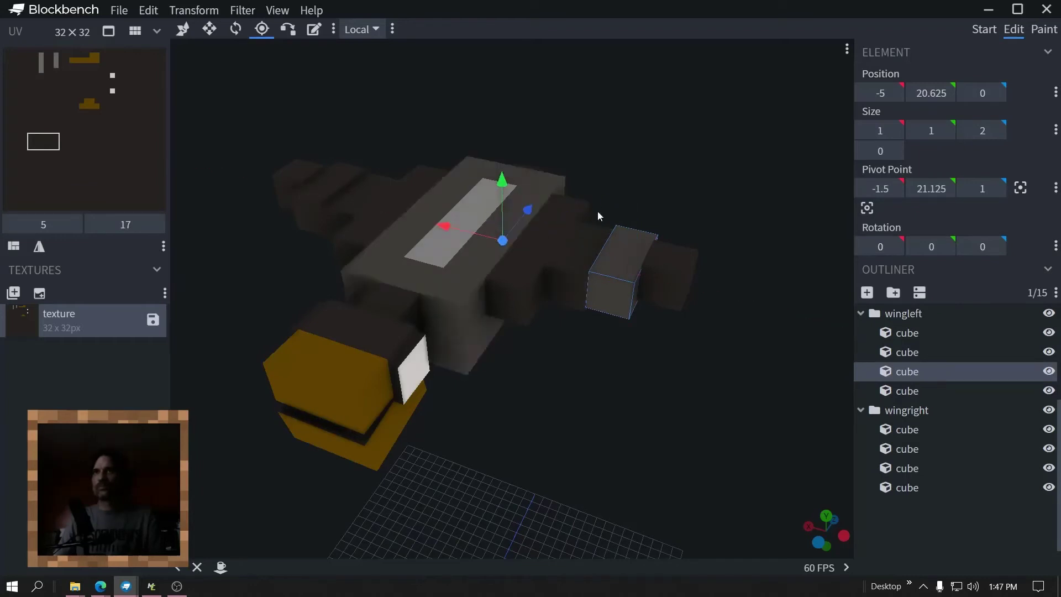
Centre the outermost wingleft cube's pivot and move it along X to -1.5
{"action": "left_click", "coordinate": [909, 393]}
{"action": "left_click", "coordinate": [1021, 188]}
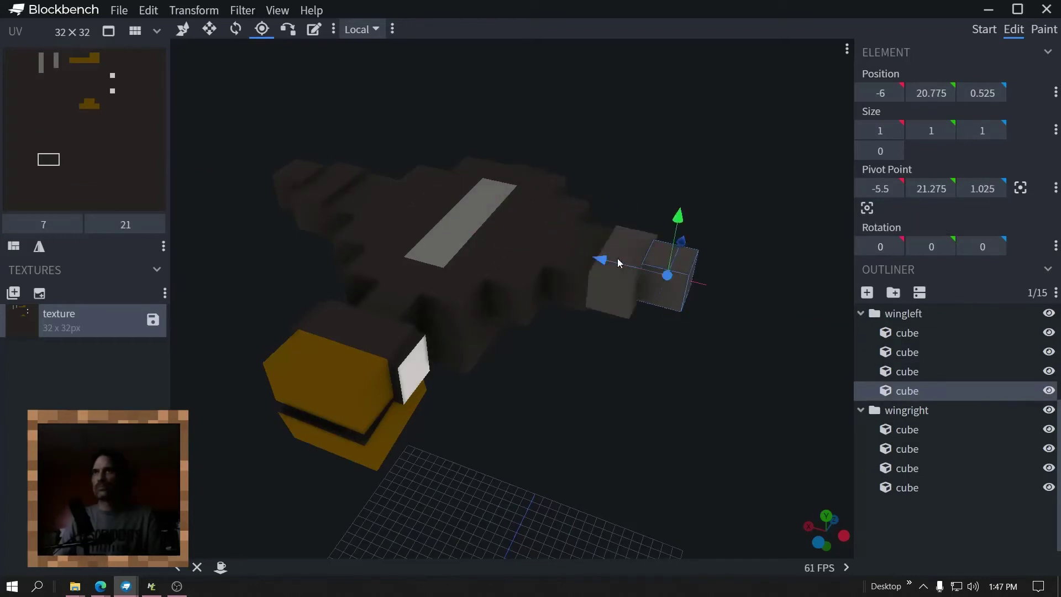
{"action": "left_click_drag", "start_coordinate": [618, 257], "coordinate": [462, 232]}
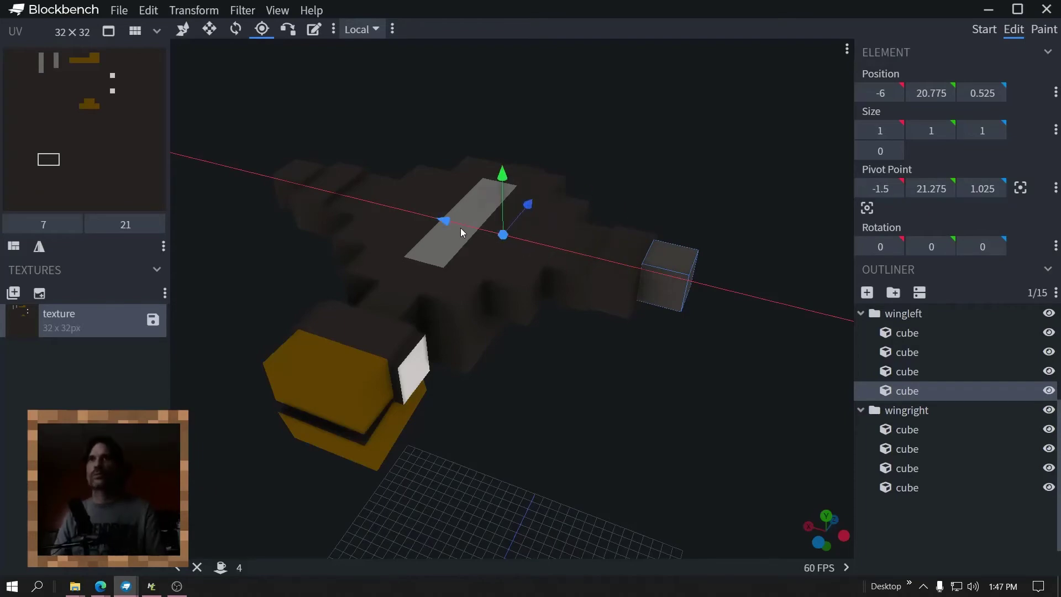
Test the outermost wingleft cube's Z rotation at 2.5 and return it to 0
{"action": "left_click_drag", "start_coordinate": [604, 224], "coordinate": [593, 156]}
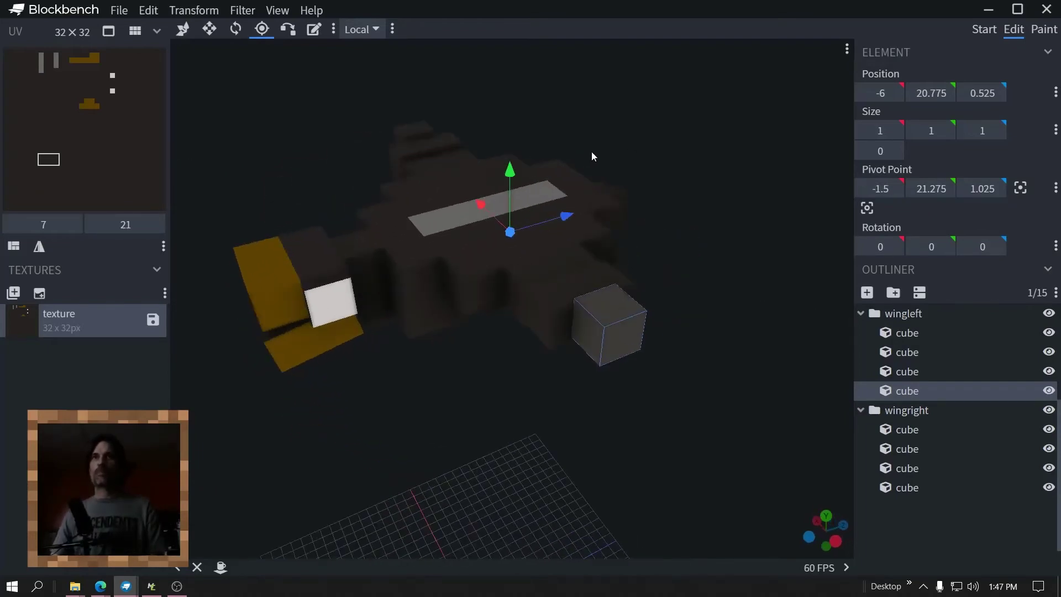
{"action": "scroll", "coordinate": [589, 158], "scroll_direction": "up", "scroll_amount": 4}
{"action": "left_click_drag", "start_coordinate": [690, 206], "coordinate": [744, 224]}
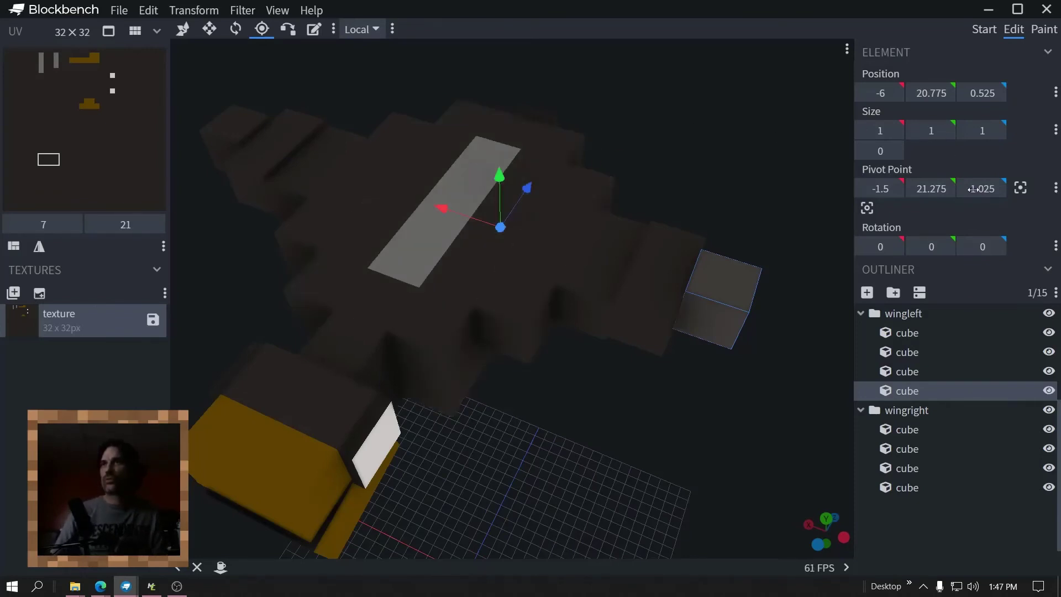
{"action": "left_click", "coordinate": [998, 247]}
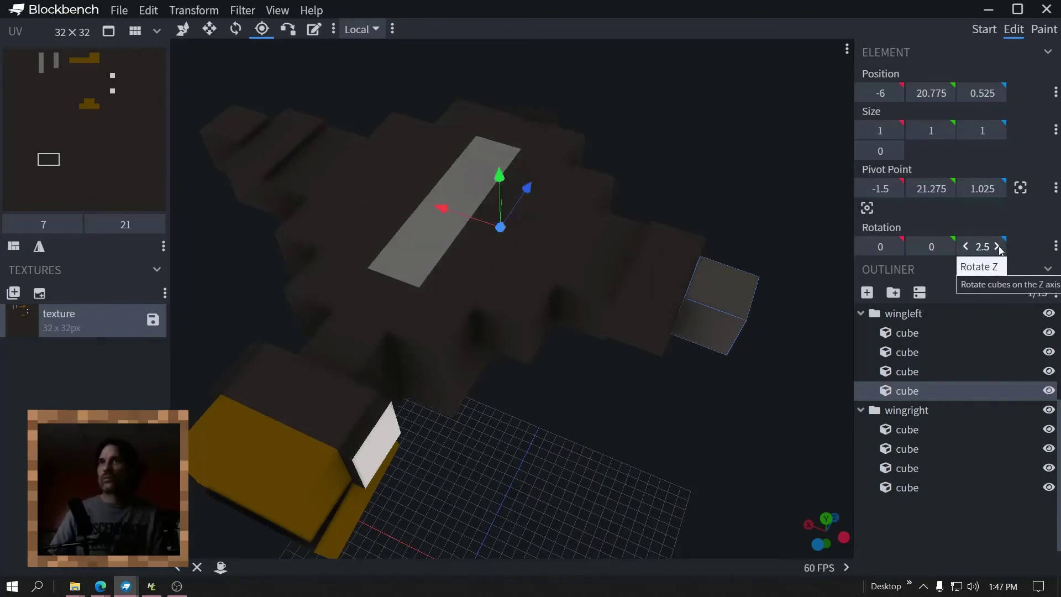
{"action": "left_click", "coordinate": [966, 247]}
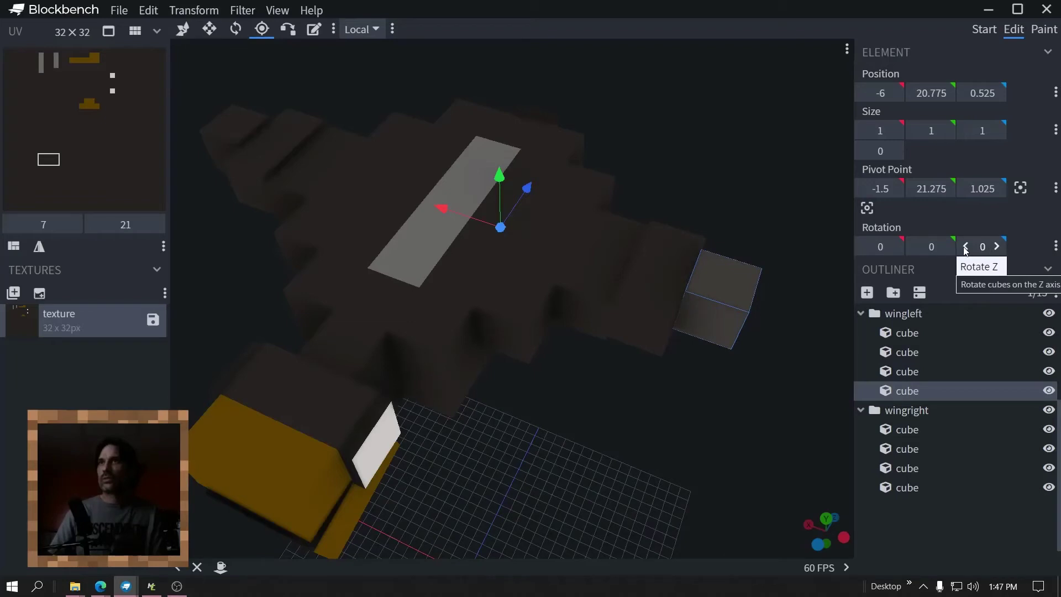
{"action": "left_click", "coordinate": [964, 247]}
{"action": "key", "text": "ctrl+z"}
{"action": "left_click_drag", "start_coordinate": [744, 160], "coordinate": [778, 120]}
{"action": "key", "text": "ctrl+z"}
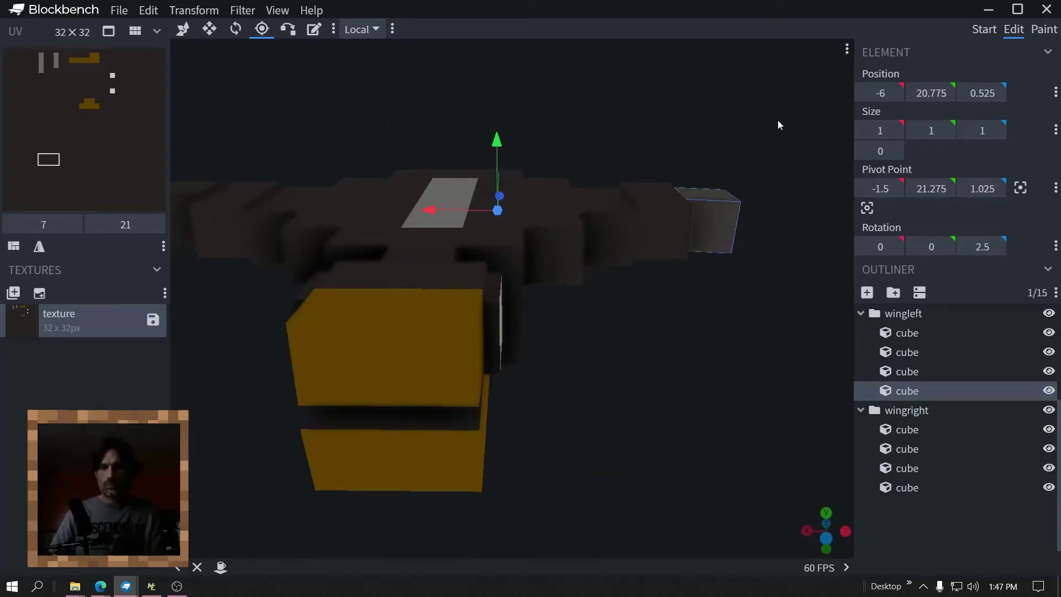
{"action": "key", "text": "ctrl+y"}
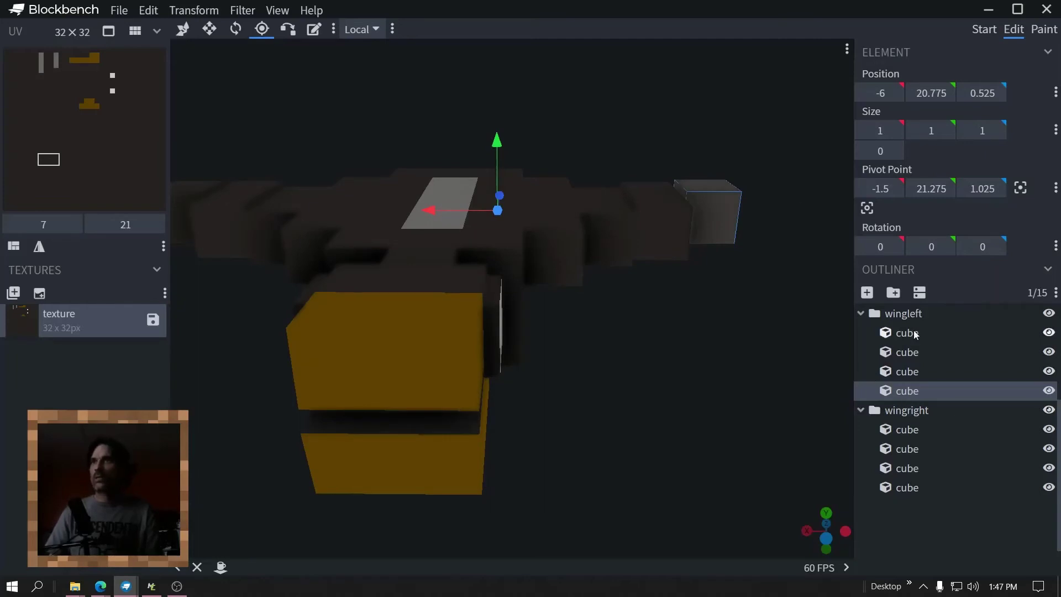
Test the whole wingleft group's Z rotation up to 7.5 and return it to 0
{"action": "left_click", "coordinate": [906, 312]}
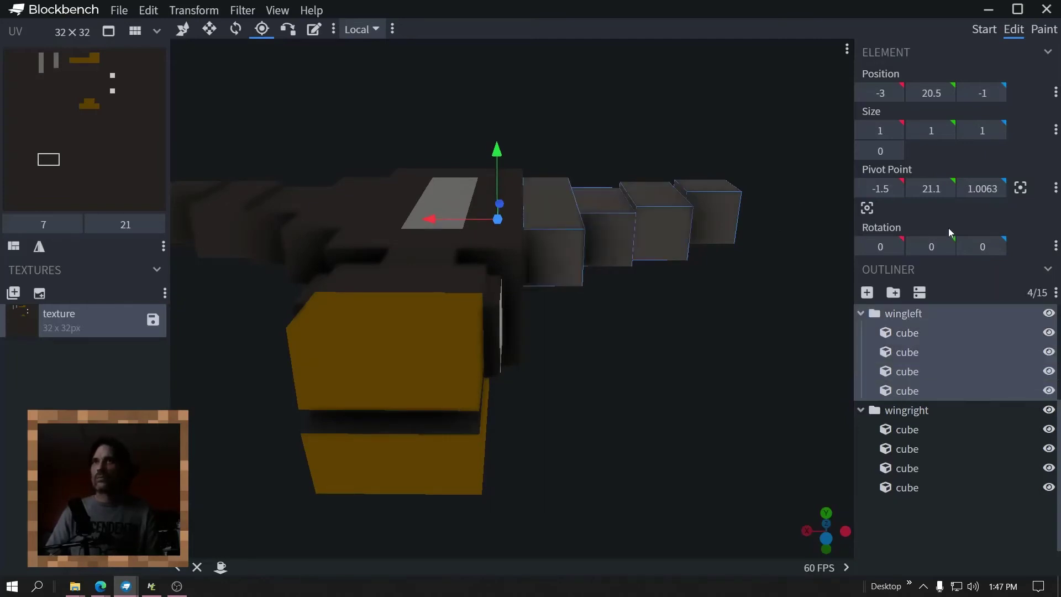
{"action": "left_click", "coordinate": [996, 246]}
{"action": "left_click", "coordinate": [998, 246]}
{"action": "left_click", "coordinate": [998, 246]}
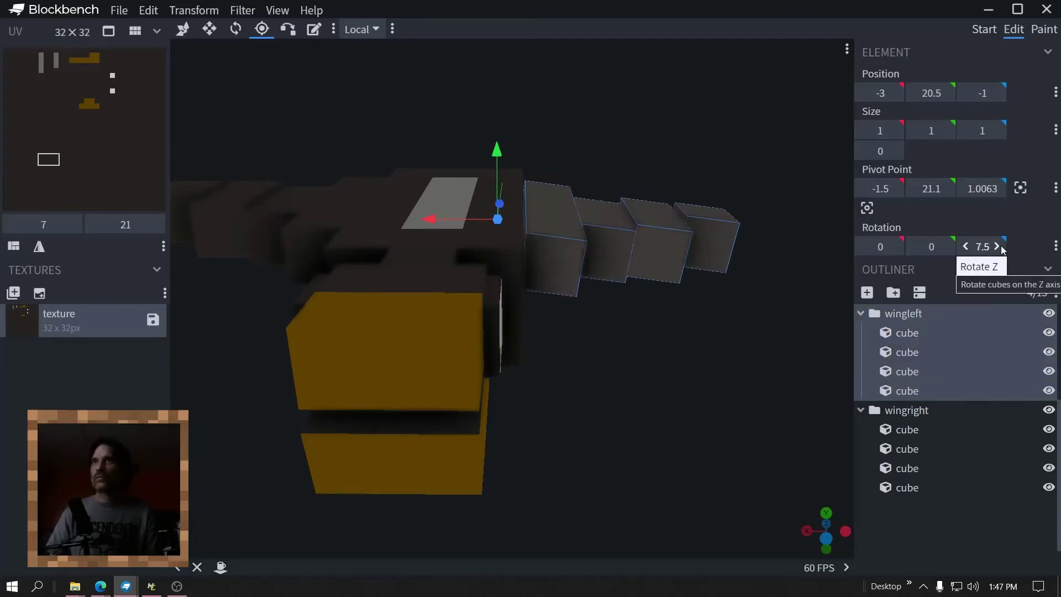
{"action": "left_click", "coordinate": [998, 246]}
{"action": "left_click", "coordinate": [998, 247]}
{"action": "left_click", "coordinate": [965, 247]}
{"action": "left_click", "coordinate": [964, 248]}
{"action": "left_click", "coordinate": [964, 248]}
{"action": "left_click", "coordinate": [964, 248]}
{"action": "left_click", "coordinate": [964, 248]}
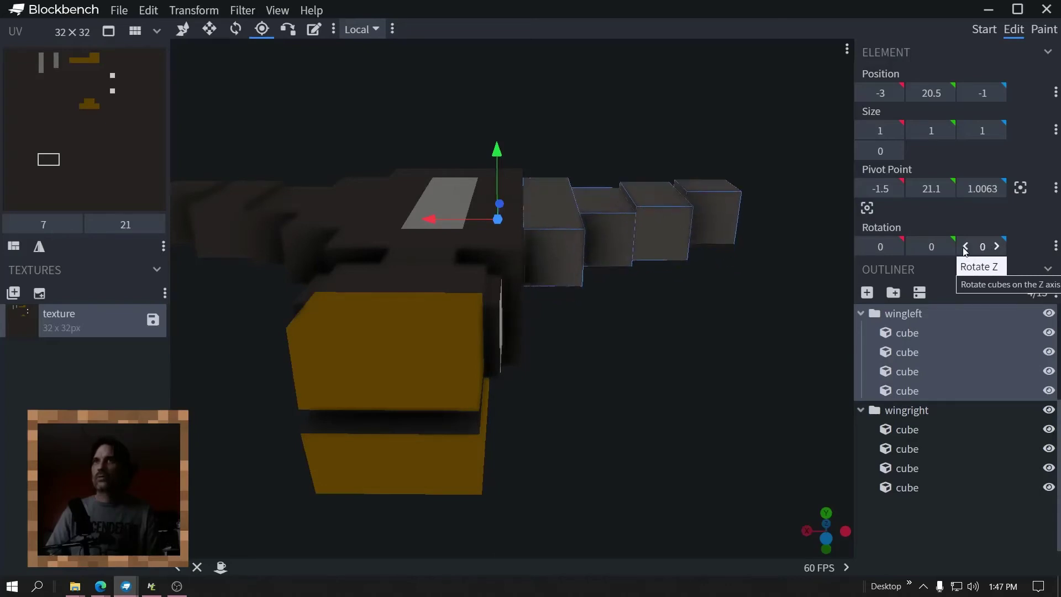
{"action": "left_click", "coordinate": [964, 248]}
{"action": "left_click", "coordinate": [964, 248]}
{"action": "key", "text": "ctrl+z"}
{"action": "key", "text": "ctrl+z"}
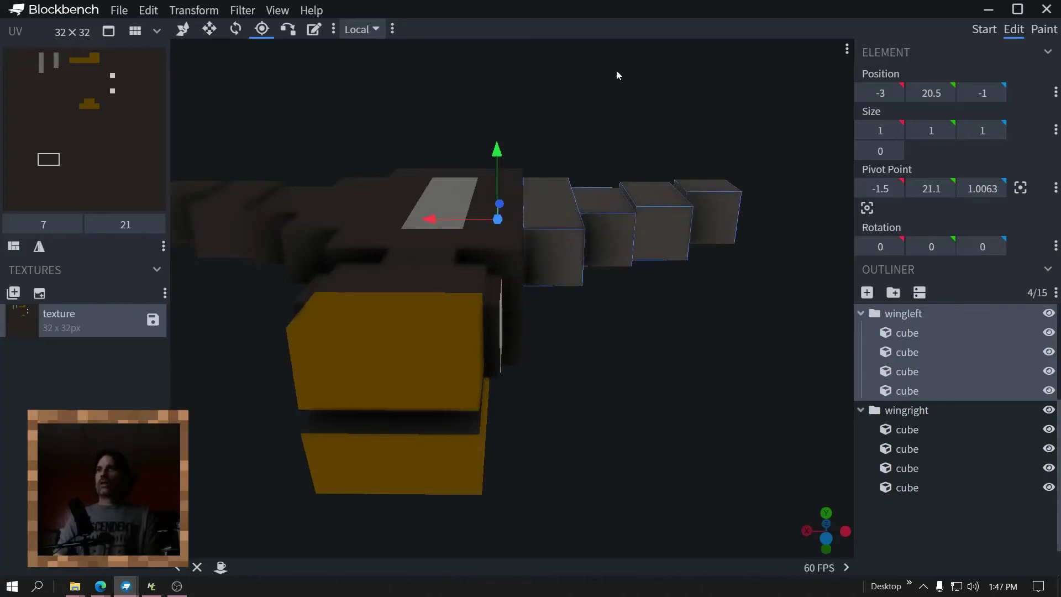
Centre the innermost wingright cube's pivot and move it along X to 0.5, inside the body
{"action": "left_click_drag", "start_coordinate": [616, 73], "coordinate": [735, 283]}
{"action": "left_click", "coordinate": [735, 283]}
{"action": "left_click_drag", "start_coordinate": [734, 479], "coordinate": [678, 456]}
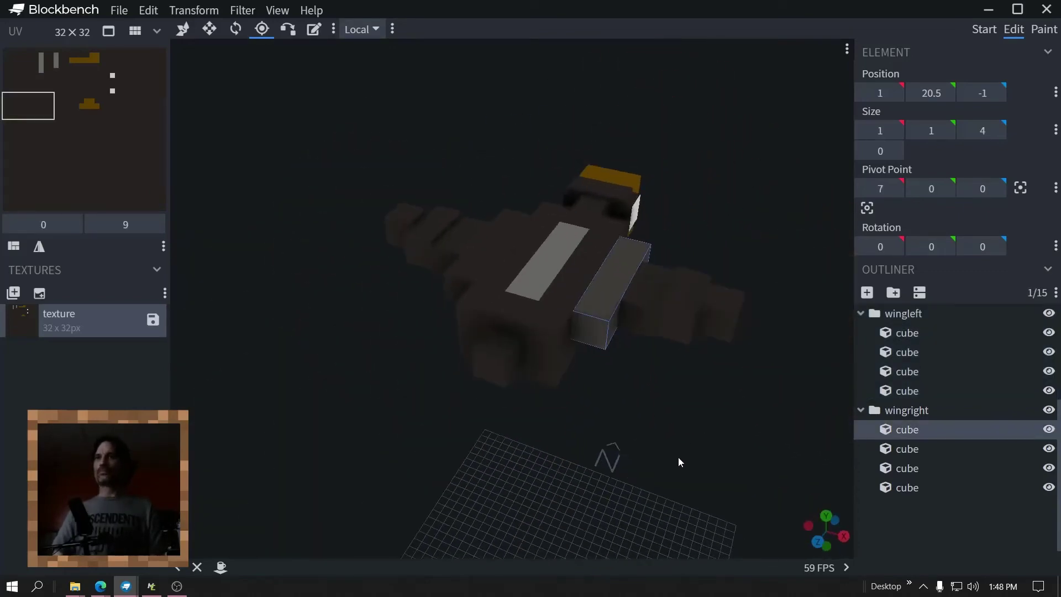
{"action": "left_click", "coordinate": [1021, 187]}
{"action": "left_click_drag", "start_coordinate": [694, 306], "coordinate": [644, 298]}
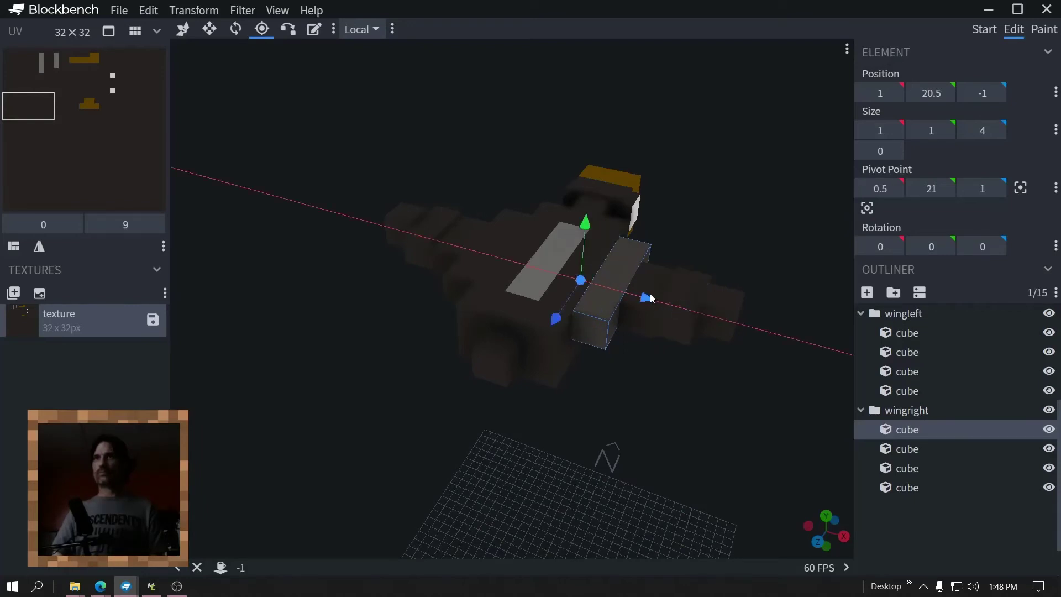
Centre the second wingright cube's pivot and move it along X to 0.5
{"action": "left_click", "coordinate": [662, 294]}
{"action": "left_click", "coordinate": [1021, 188]}
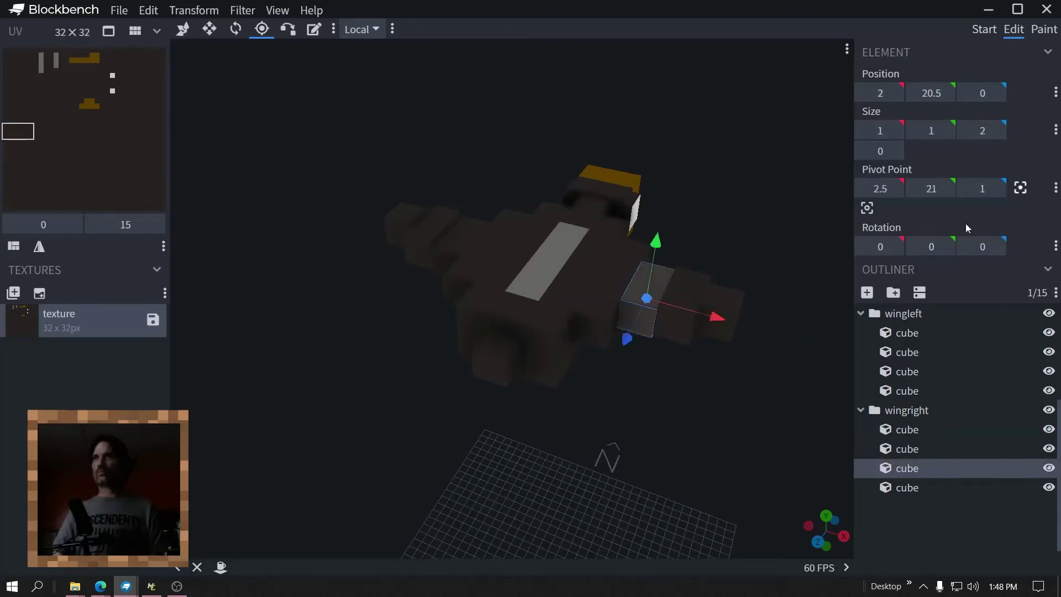
{"action": "left_click_drag", "start_coordinate": [717, 305], "coordinate": [675, 290]}
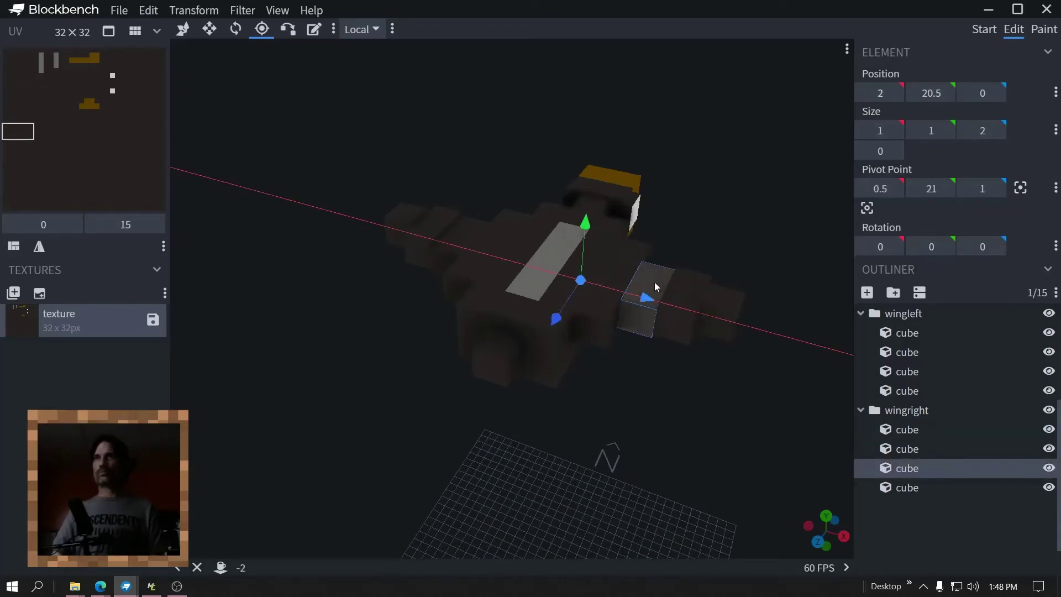
Centre the third wingright cube's pivot and move it along X to 0.5
{"action": "left_click", "coordinate": [683, 294]}
{"action": "left_click", "coordinate": [1022, 189]}
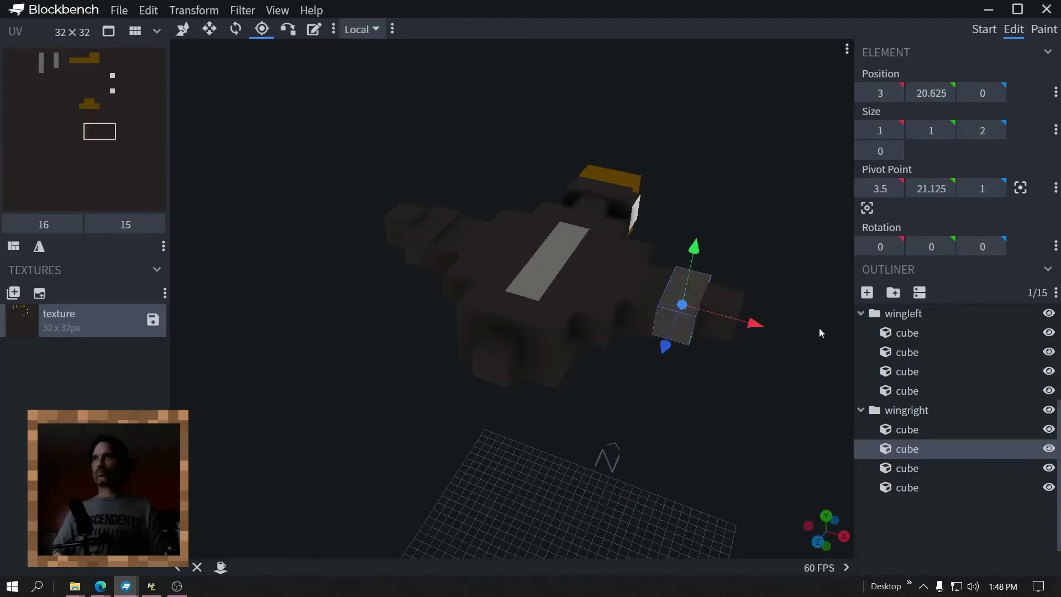
{"action": "left_click_drag", "start_coordinate": [752, 324], "coordinate": [645, 298]}
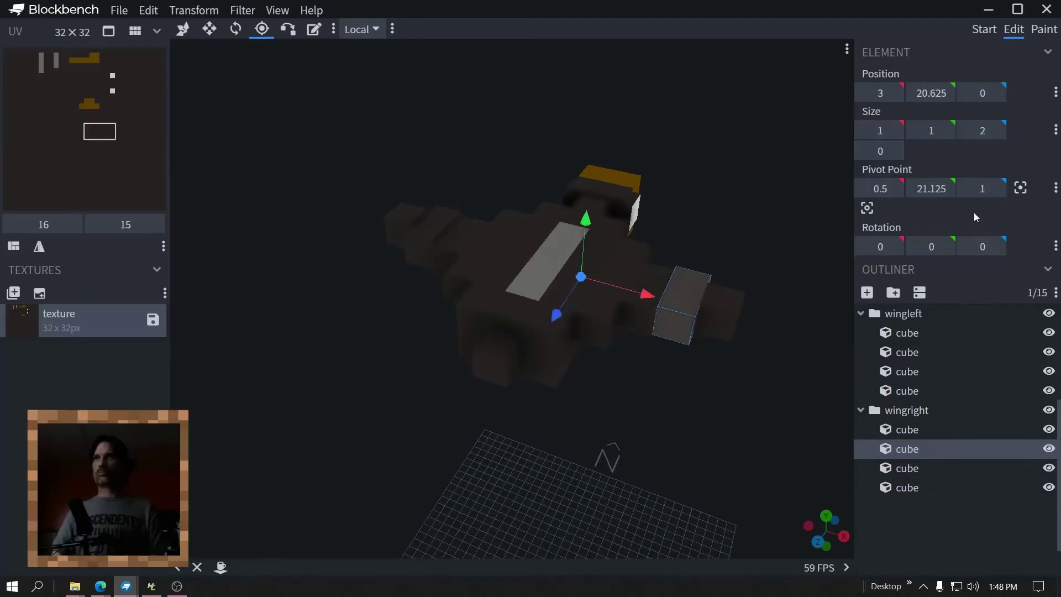
Centre the outermost wingright cube's pivot and move it along X to 0.5
{"action": "left_click", "coordinate": [714, 303]}
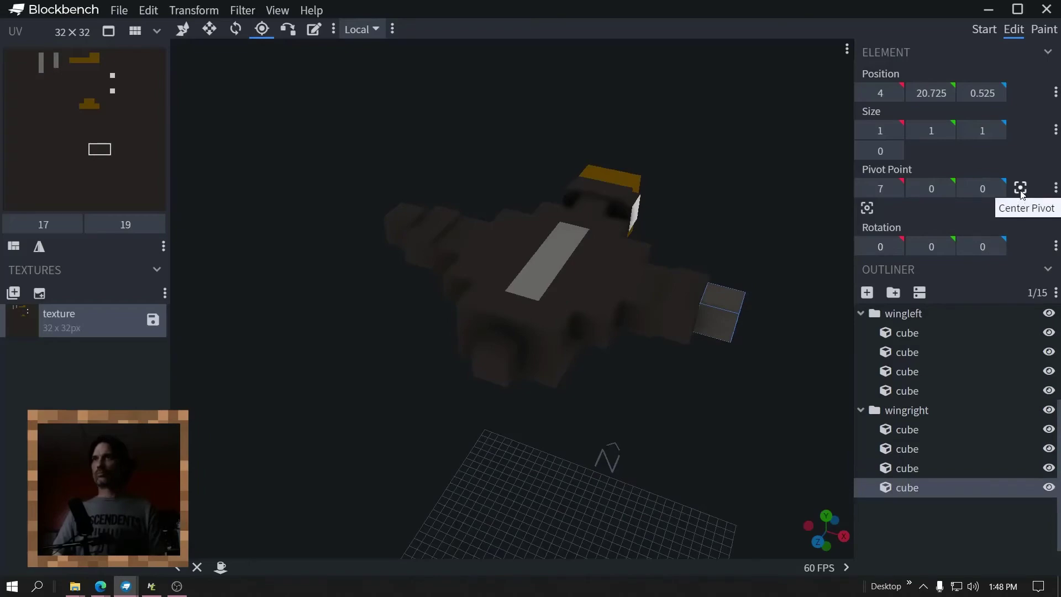
{"action": "left_click", "coordinate": [1020, 189]}
{"action": "left_click_drag", "start_coordinate": [794, 339], "coordinate": [437, 344]}
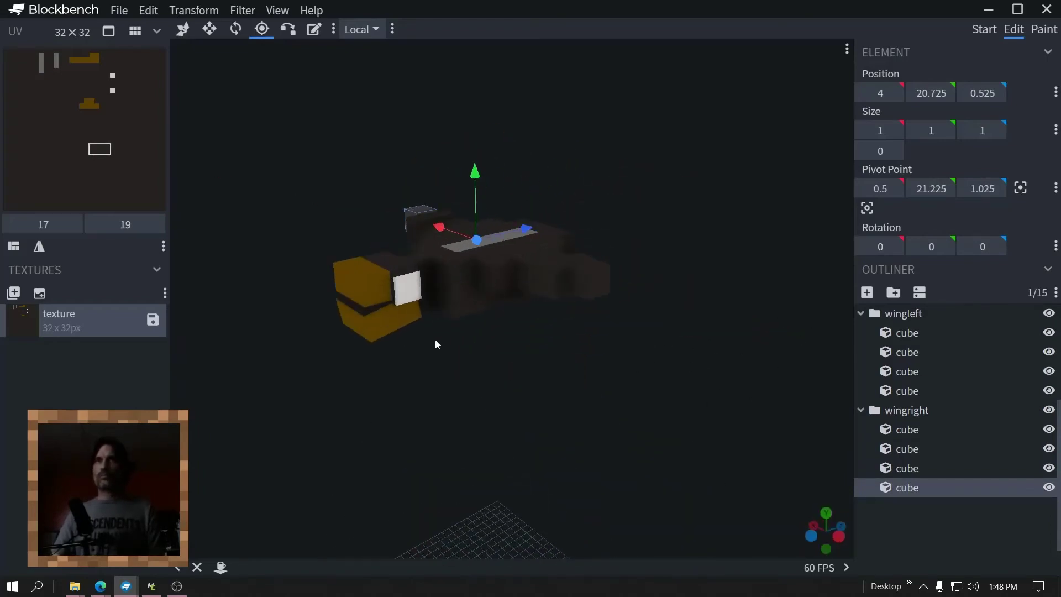
Centre the pivot points of the head group and its upper head cube
{"action": "left_click", "coordinate": [375, 282]}
{"action": "left_click_drag", "start_coordinate": [774, 352], "coordinate": [900, 309]}
{"action": "left_click", "coordinate": [900, 309]}
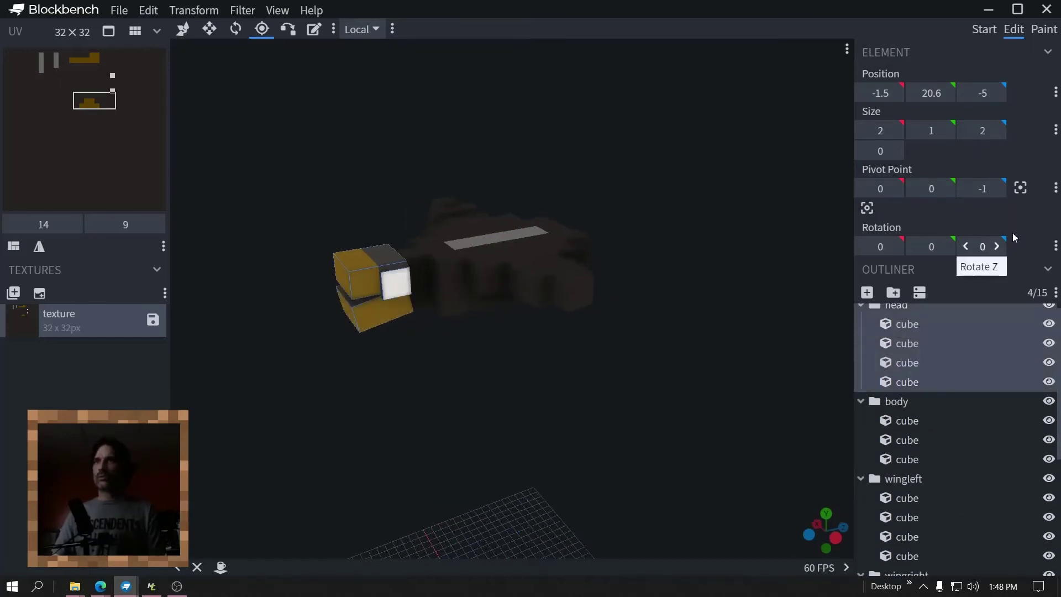
{"action": "left_click", "coordinate": [1023, 190]}
{"action": "left_click", "coordinate": [364, 278]}
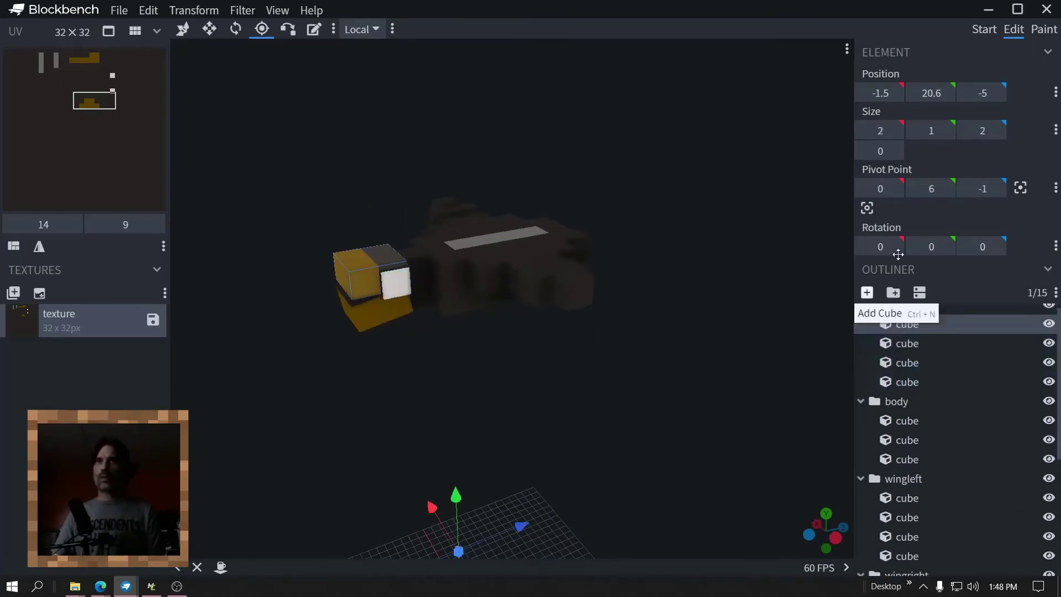
{"action": "left_click", "coordinate": [1025, 192]}
Centre the pivot points of the head's lower beak cube and both eye cubes
{"action": "left_click", "coordinate": [358, 313]}
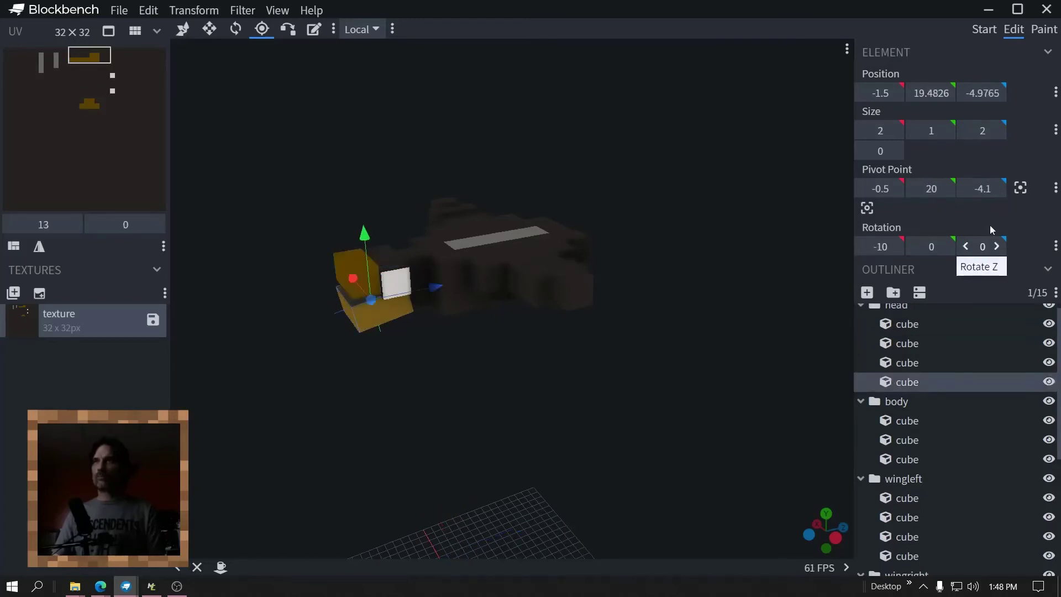
{"action": "left_click", "coordinate": [1012, 192]}
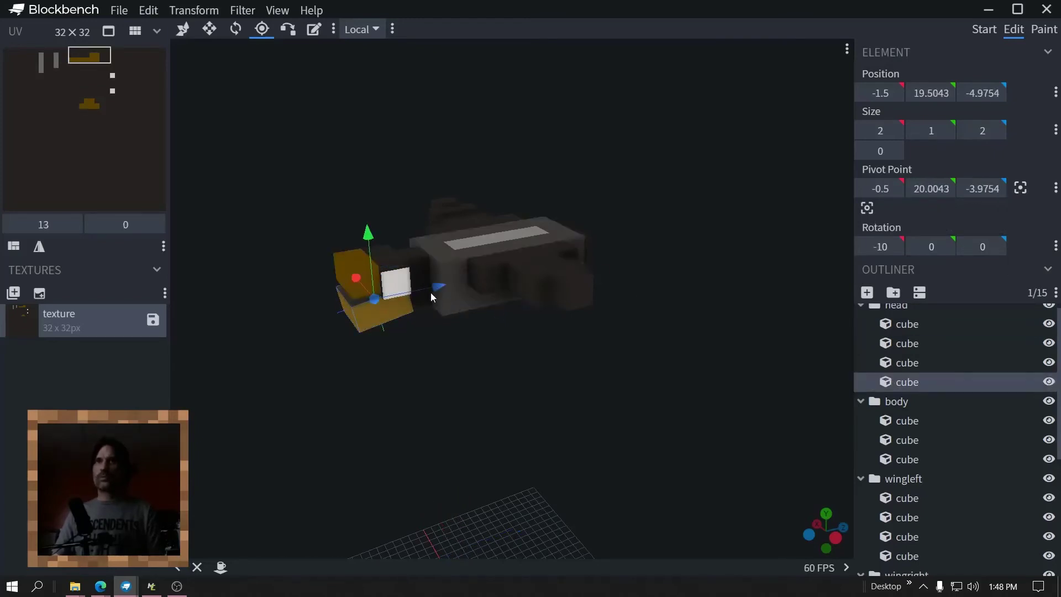
{"action": "left_click", "coordinate": [386, 280]}
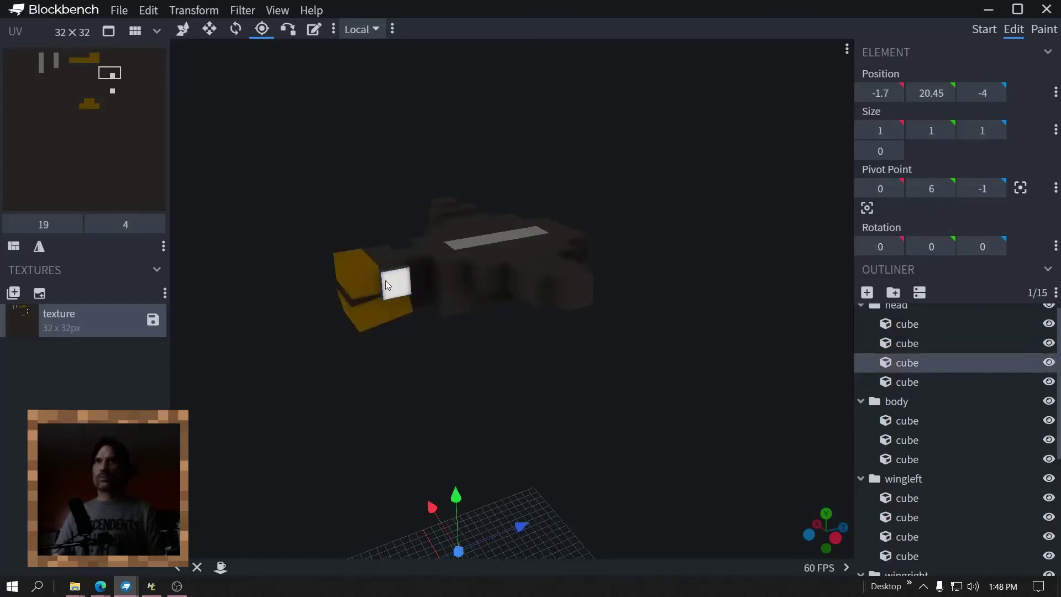
{"action": "left_click", "coordinate": [1021, 188]}
{"action": "left_click_drag", "start_coordinate": [692, 225], "coordinate": [569, 273]}
{"action": "scroll", "coordinate": [570, 273], "scroll_direction": "up", "scroll_amount": 5}
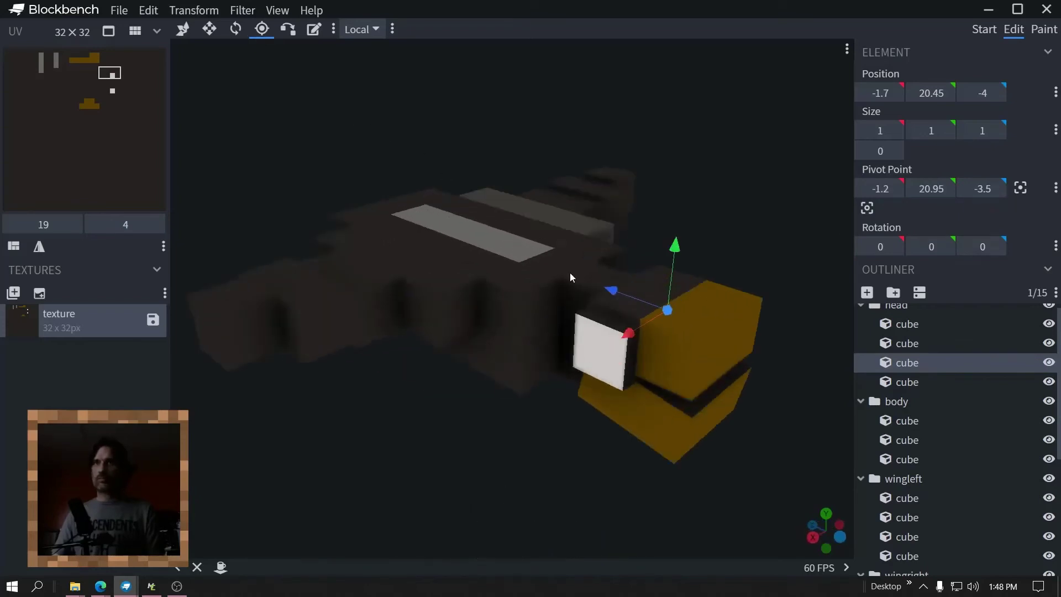
{"action": "left_click", "coordinate": [602, 358]}
{"action": "left_click", "coordinate": [1021, 188]}
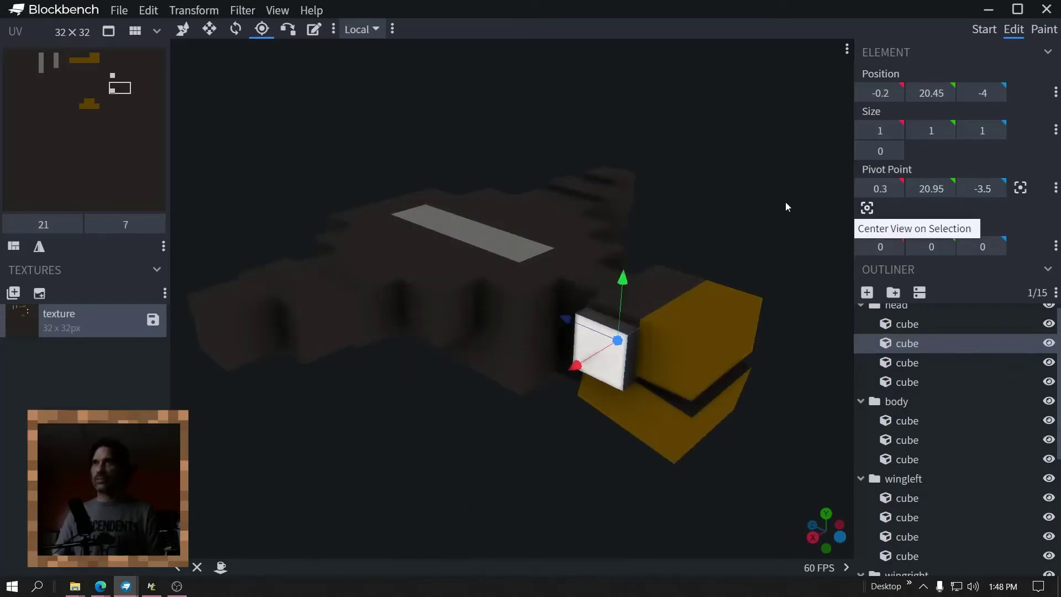
Test the selected eye cube's Y rotation at 2.5 and return it to 0
{"action": "left_click_drag", "start_coordinate": [786, 206], "coordinate": [778, 168]}
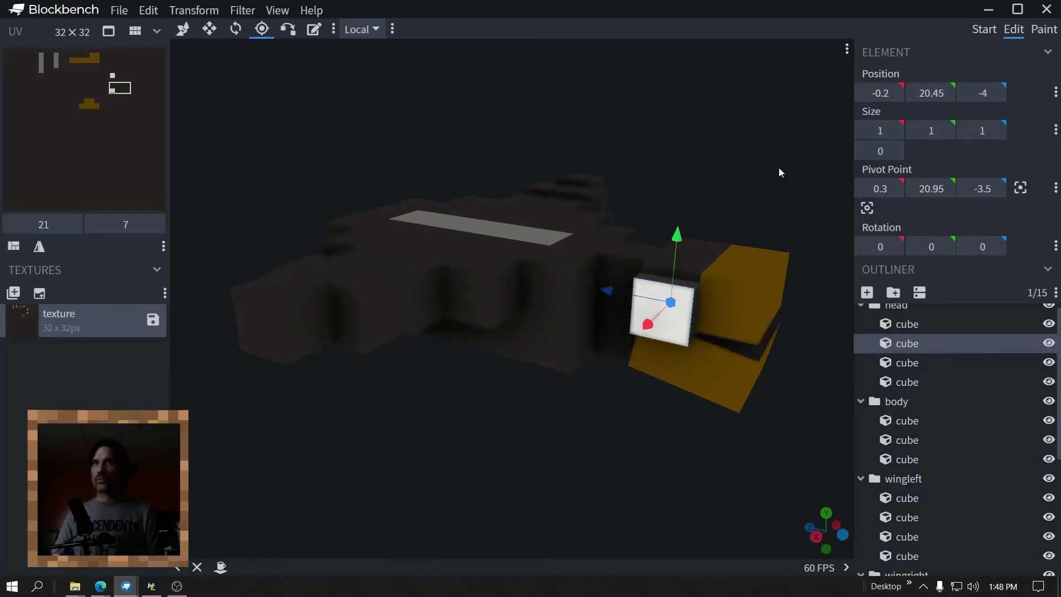
{"action": "left_click", "coordinate": [947, 247]}
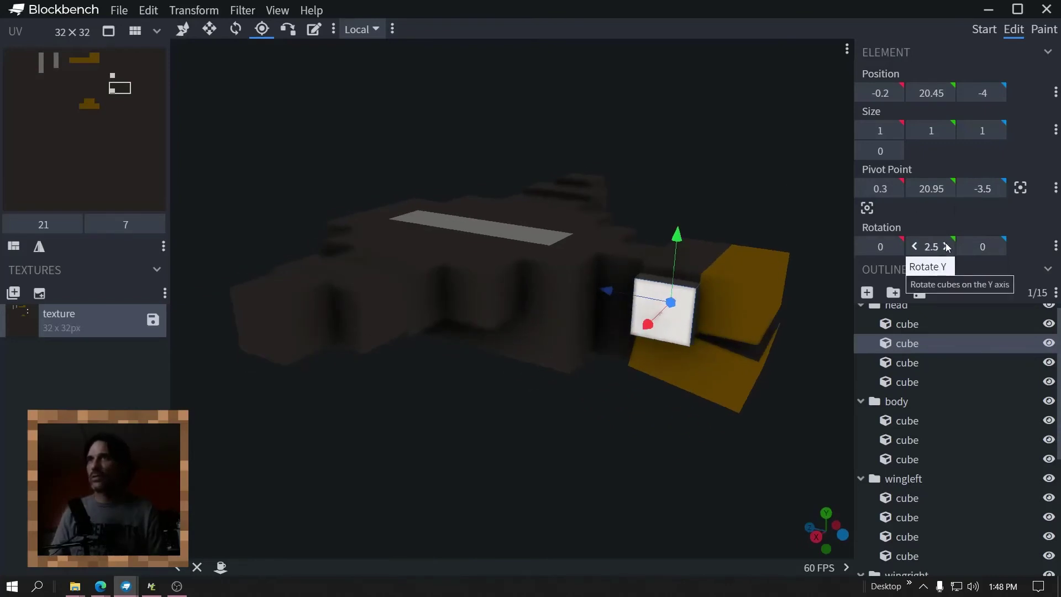
{"action": "left_click", "coordinate": [914, 247]}
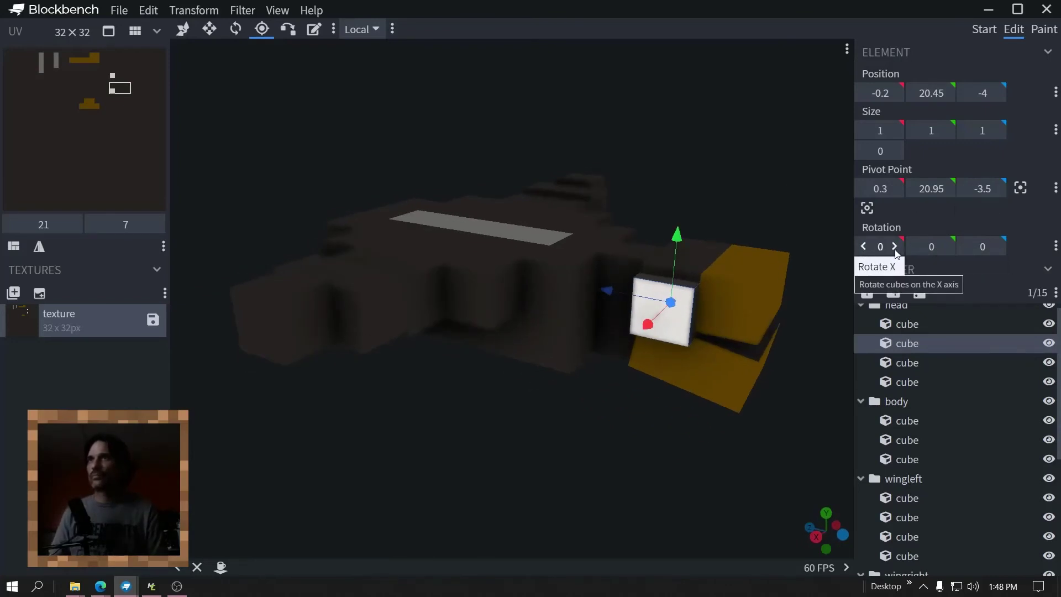
Discard the stray bone group added under head and test the head group's Z rotation at 2.5, returning it to 0
{"action": "left_click", "coordinate": [905, 304]}
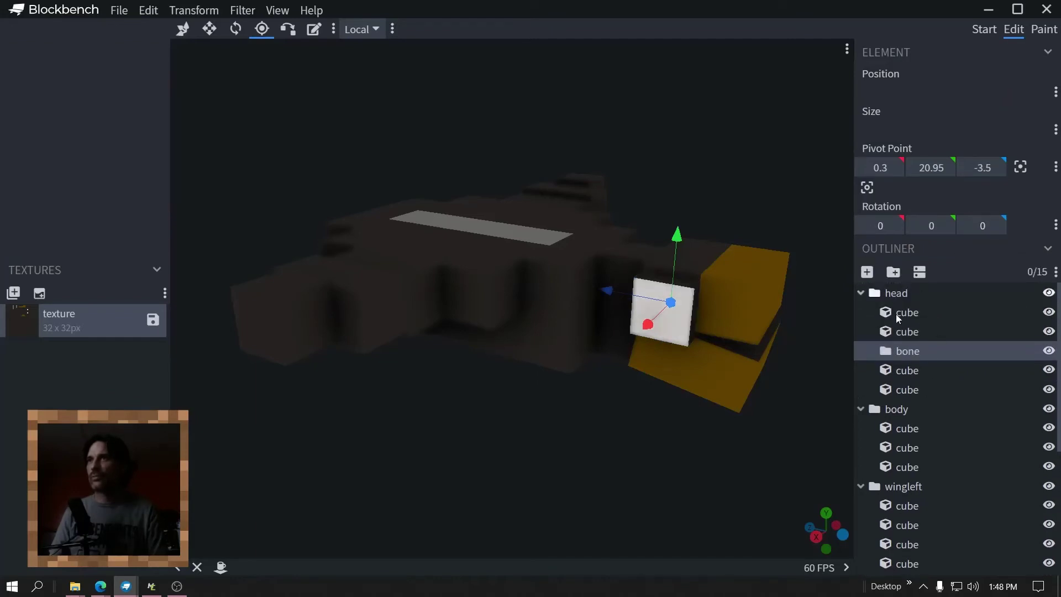
{"action": "key", "text": "Delete"}
{"action": "left_click", "coordinate": [894, 271]}
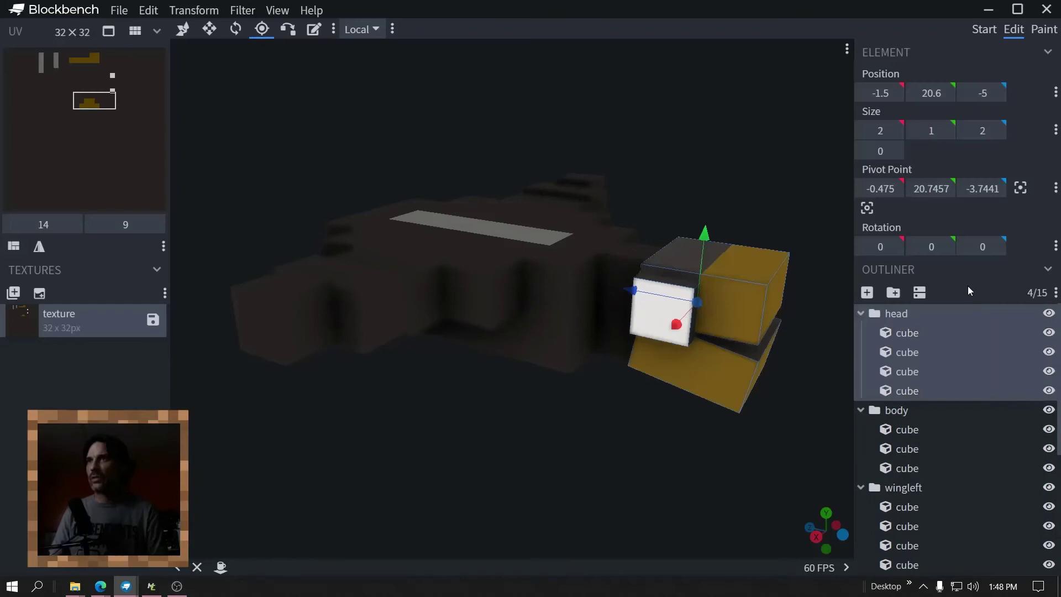
{"action": "left_click", "coordinate": [998, 246]}
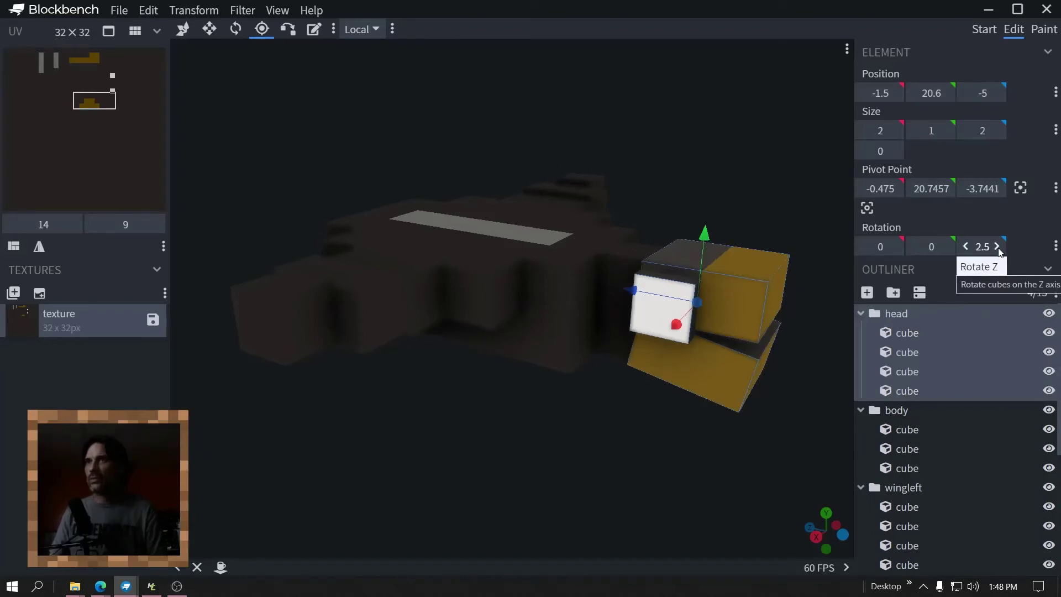
{"action": "left_click", "coordinate": [968, 249]}
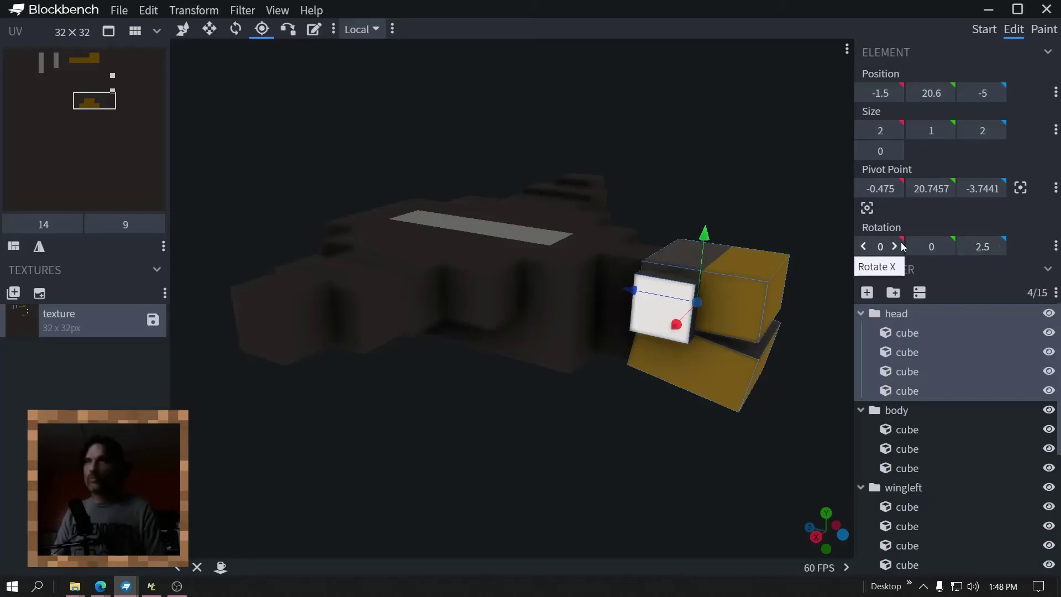
{"action": "key", "text": "ctrl+z"}
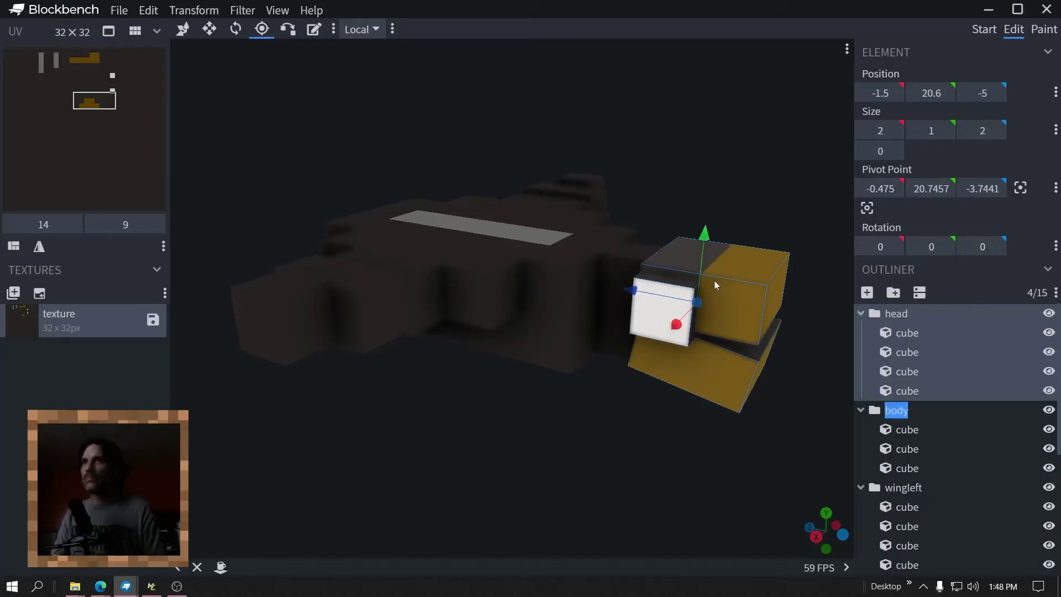
Tilt the head group downward by setting its X rotation to -15
{"action": "left_click", "coordinate": [895, 246]}
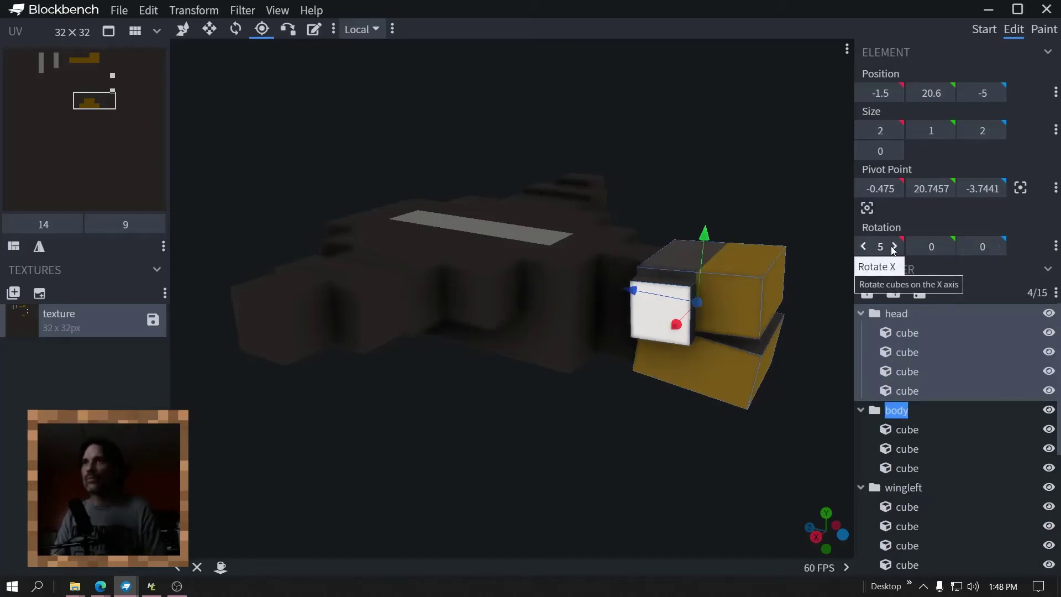
{"action": "left_click", "coordinate": [865, 247]}
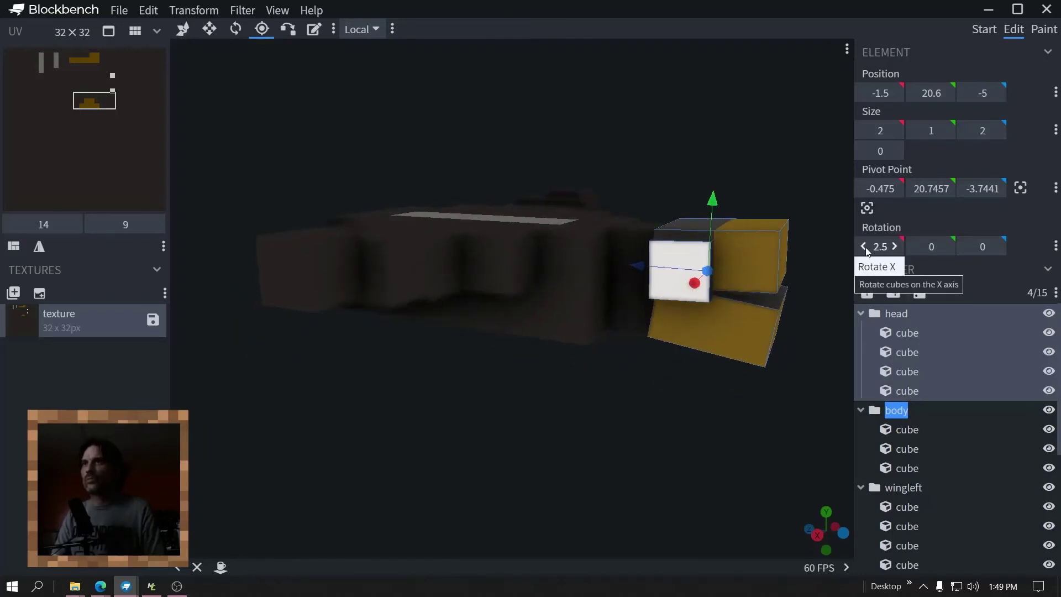
{"action": "left_click", "coordinate": [866, 248]}
{"action": "left_click", "coordinate": [865, 248]}
{"action": "left_click", "coordinate": [865, 247]}
{"action": "left_click", "coordinate": [865, 247]}
{"action": "left_click", "coordinate": [865, 248]}
{"action": "left_click", "coordinate": [865, 248]}
{"action": "left_click_drag", "start_coordinate": [746, 178], "coordinate": [776, 325]}
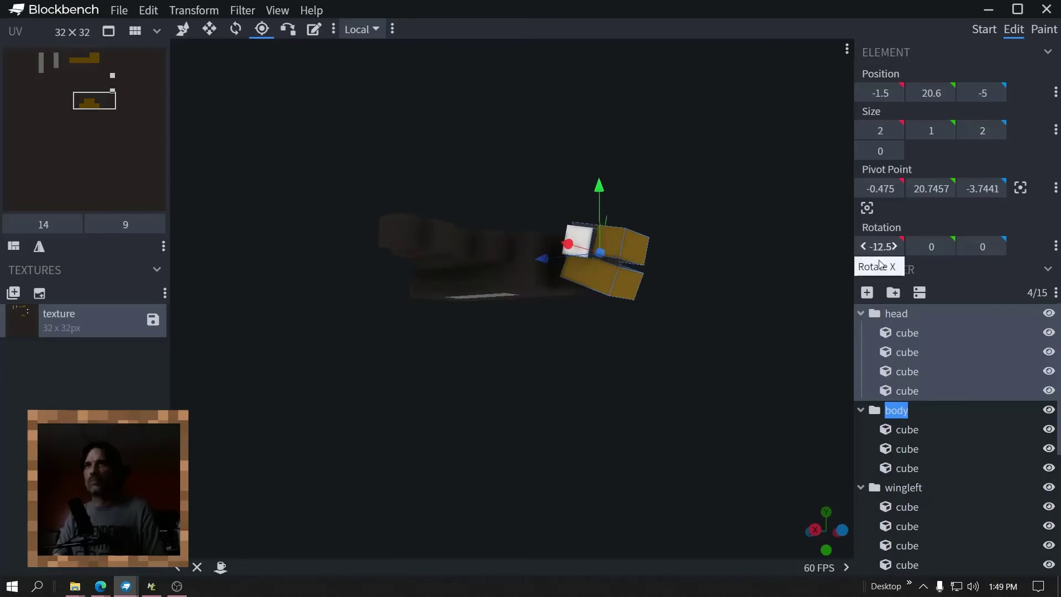
{"action": "left_click", "coordinate": [865, 248]}
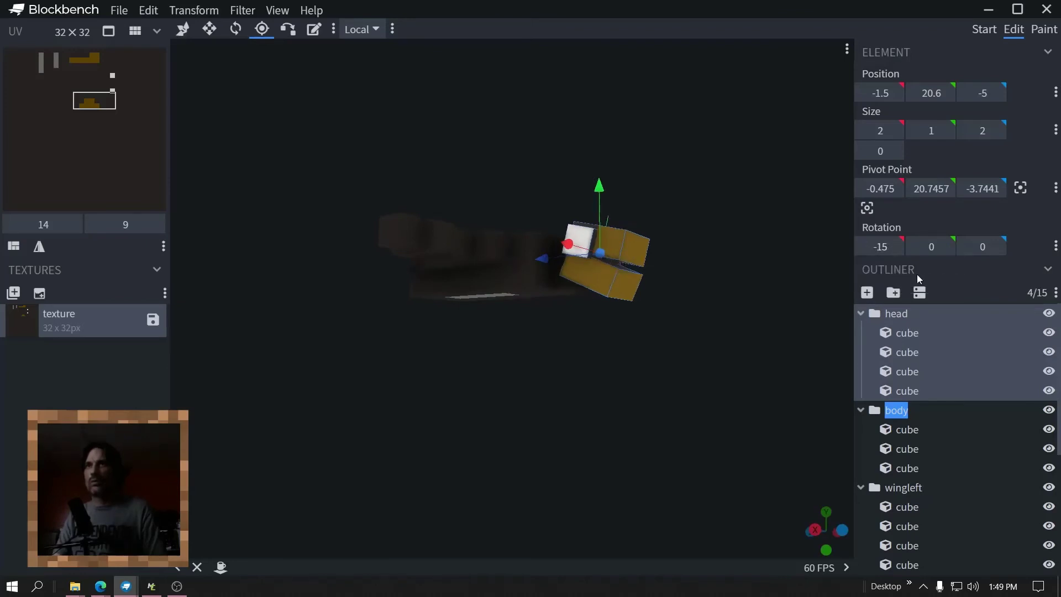
{"action": "left_click_drag", "start_coordinate": [802, 239], "coordinate": [832, 275]}
{"action": "scroll", "coordinate": [825, 303], "scroll_direction": "up", "scroll_amount": 3}
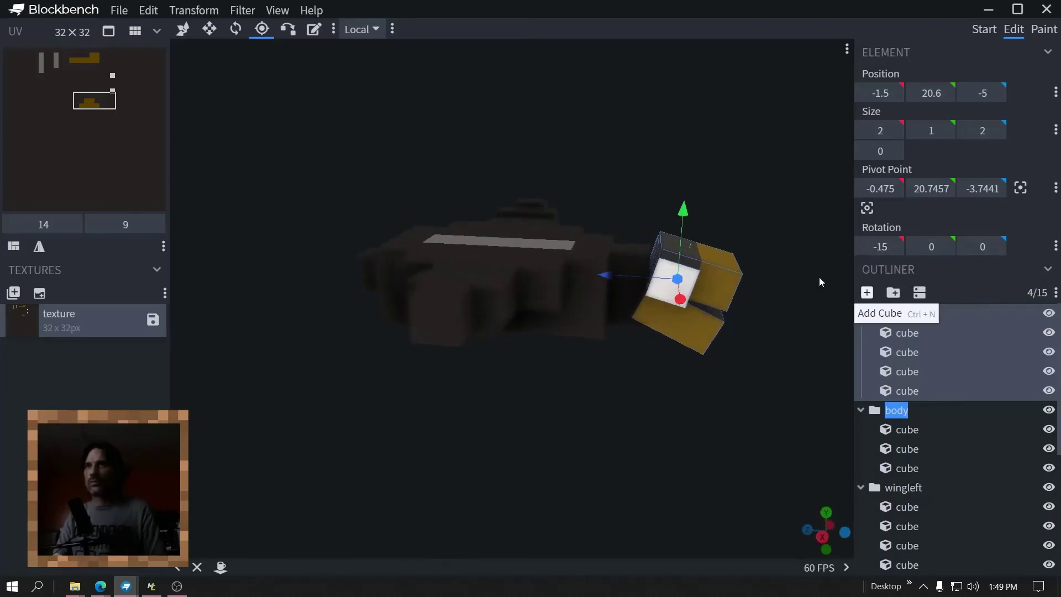
Move the head group back toward the body along the Z axis to a Z position of -4.775
{"action": "left_click_drag", "start_coordinate": [609, 278], "coordinate": [599, 280]}
{"action": "key", "text": "ctrl+z"}
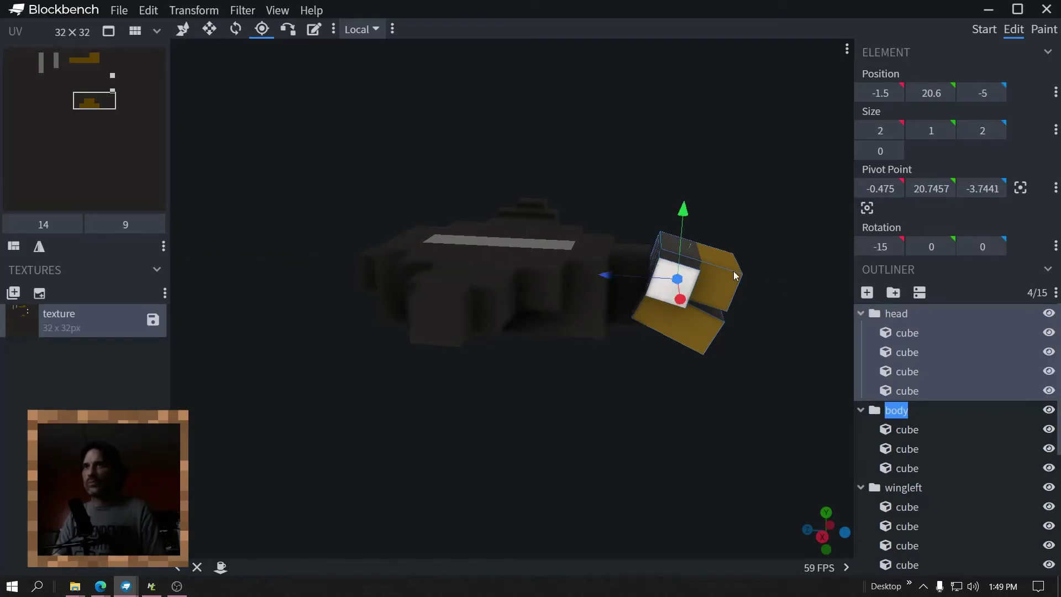
{"action": "left_click", "coordinate": [176, 28]}
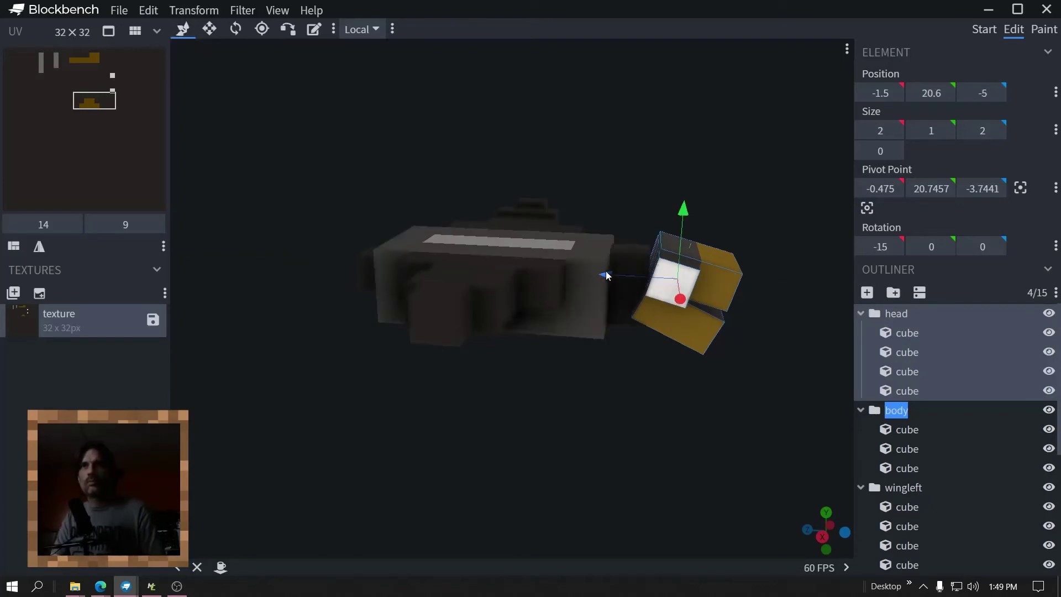
{"action": "left_click_drag", "start_coordinate": [607, 277], "coordinate": [591, 274]}
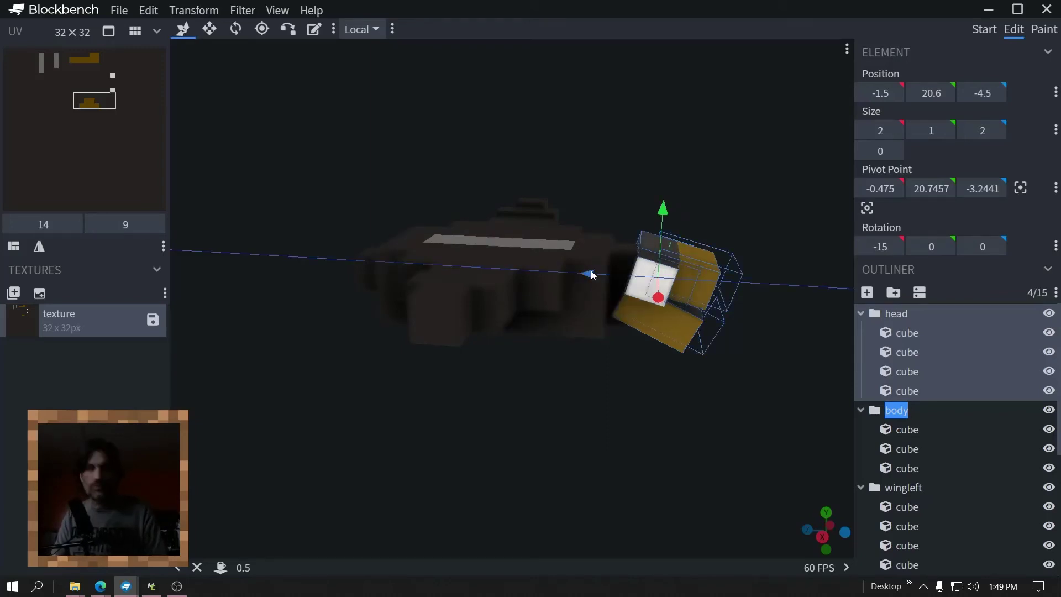
{"action": "left_click_drag", "start_coordinate": [591, 275], "coordinate": [598, 275]}
{"action": "left_click_drag", "start_coordinate": [688, 364], "coordinate": [628, 454]}
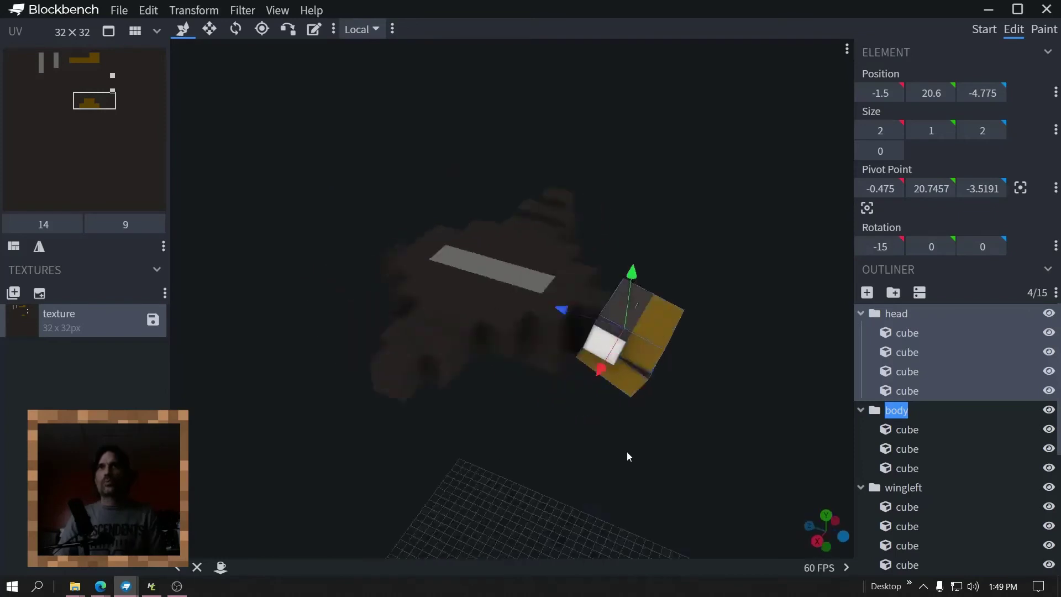
Set both the file name and the model identifier in the project settings to cb_blackbird
{"action": "left_click", "coordinate": [117, 13]}
{"action": "left_click", "coordinate": [145, 29]}
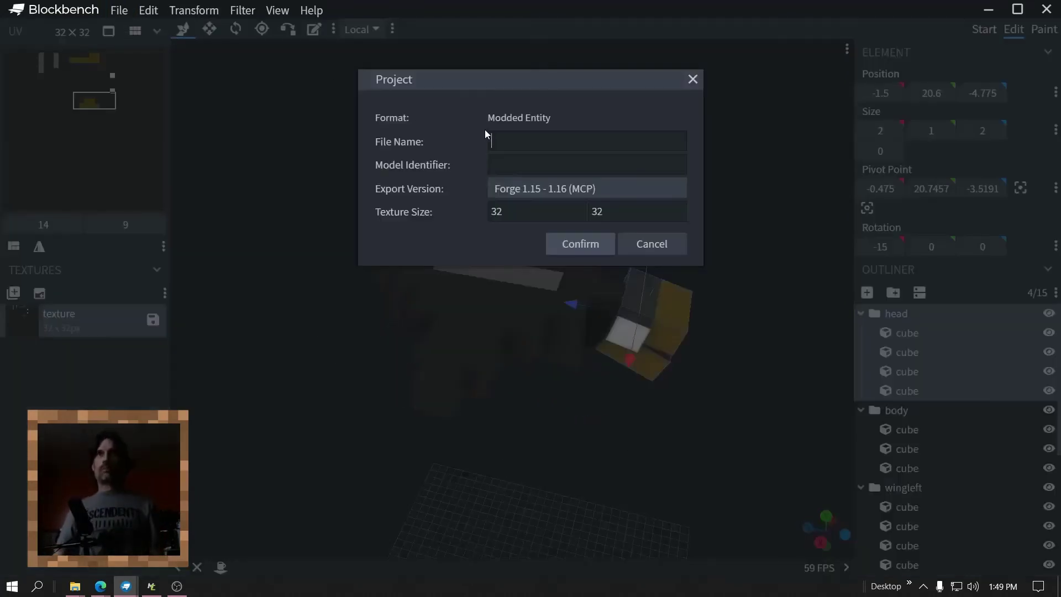
{"action": "type", "text": "cb"}
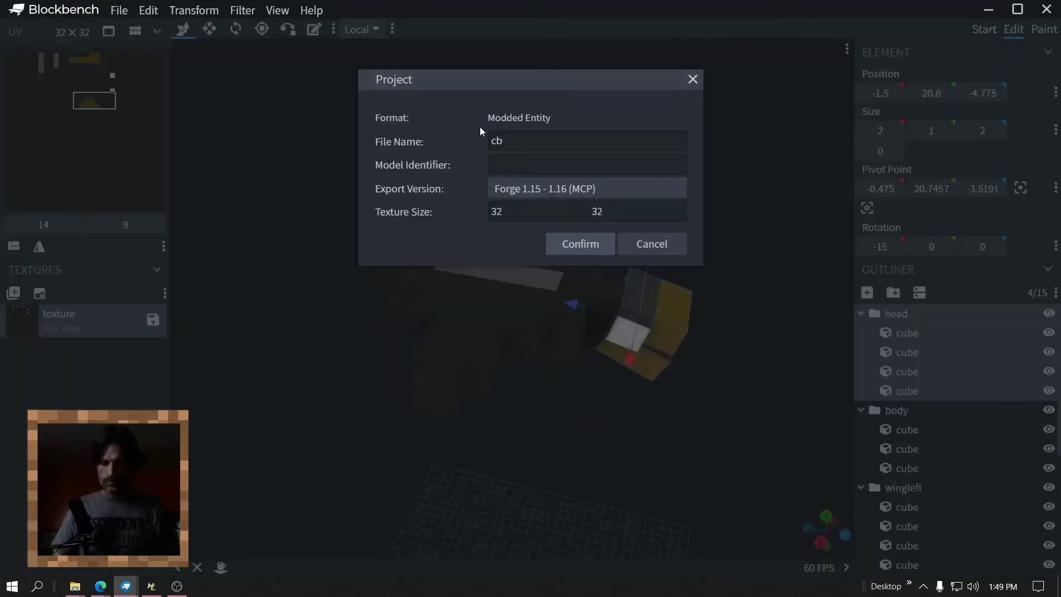
{"action": "type", "text": "_bla"}
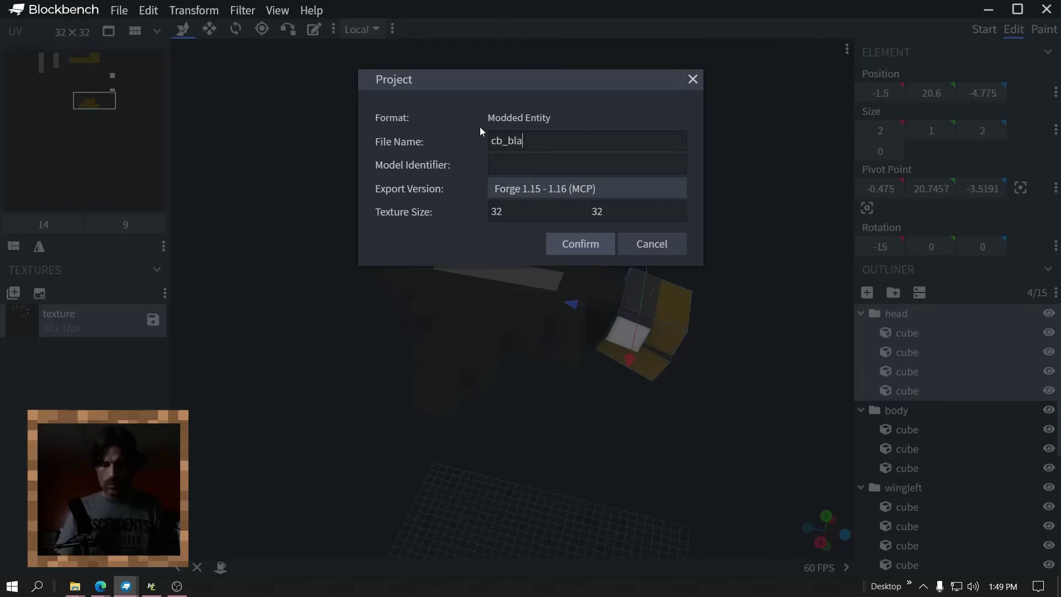
{"action": "type", "text": "ck"}
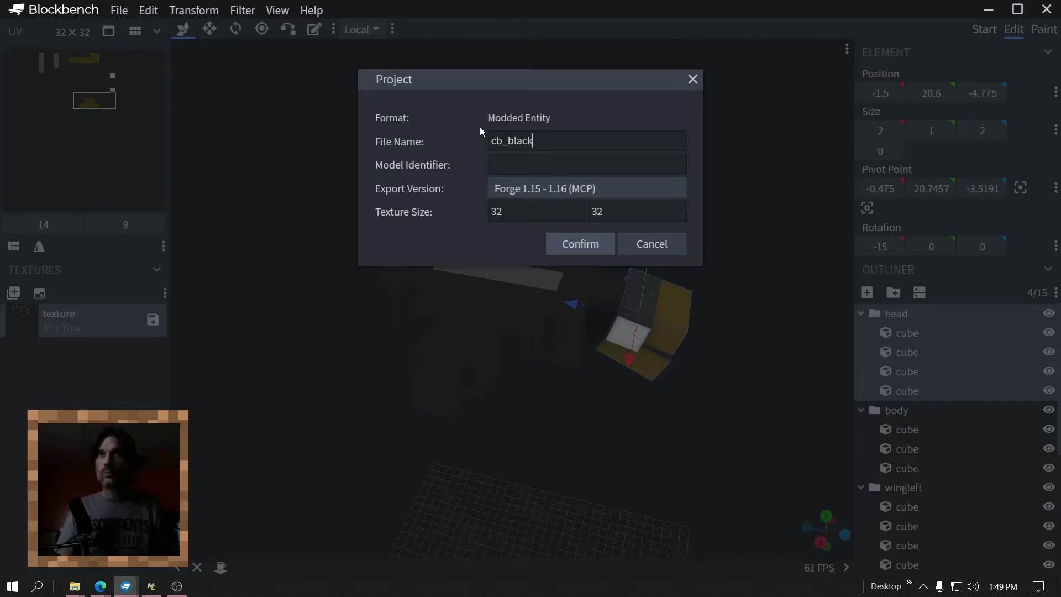
{"action": "type", "text": "bird"}
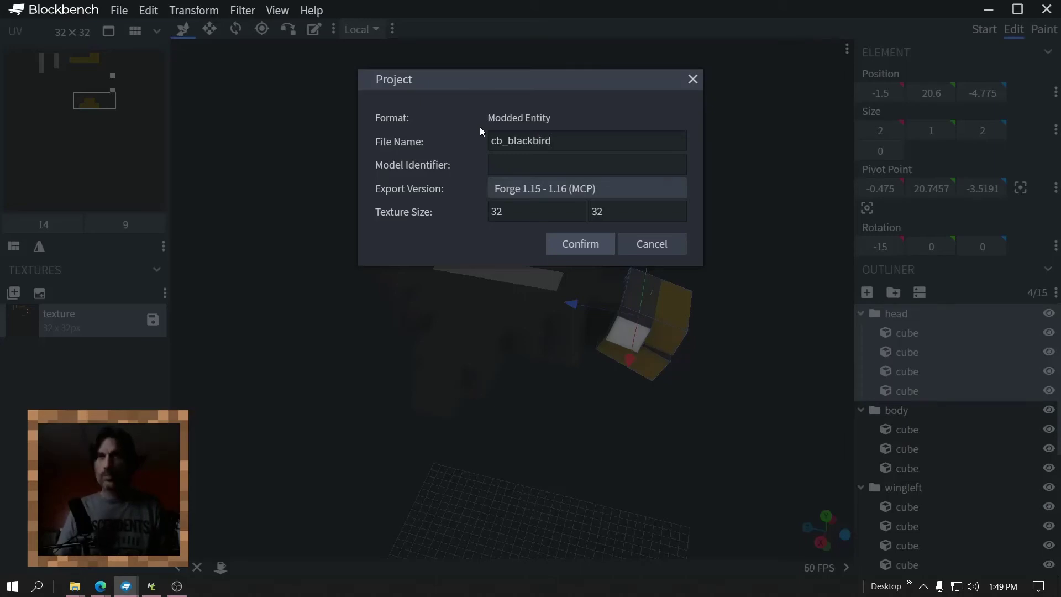
{"action": "left_click_drag", "start_coordinate": [567, 138], "coordinate": [417, 135]}
{"action": "key", "text": "ctrl+c"}
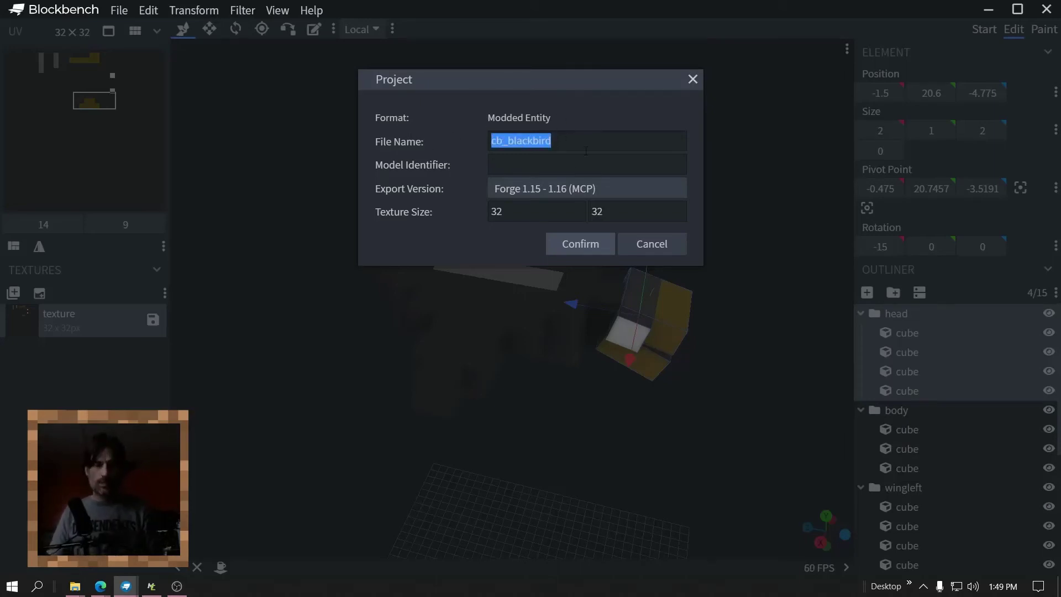
{"action": "left_click", "coordinate": [567, 165]}
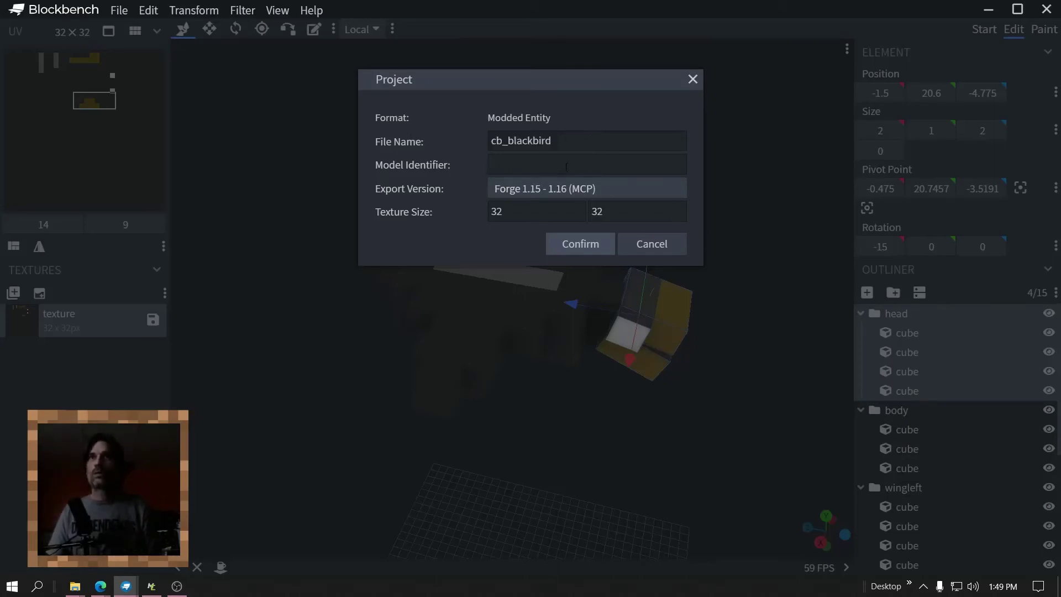
{"action": "key", "text": "ctrl+v"}
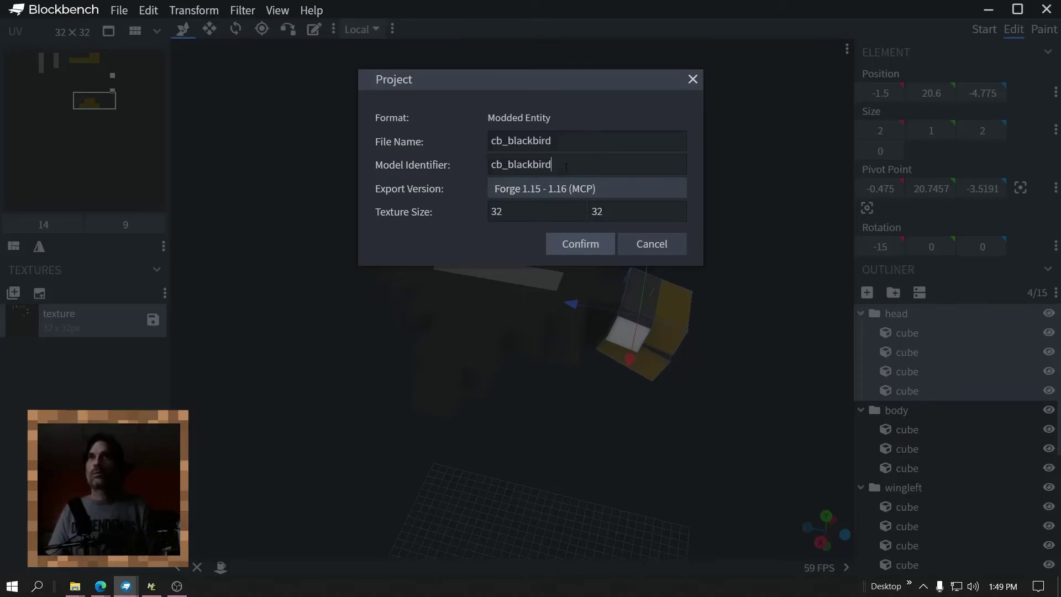
{"action": "left_click", "coordinate": [580, 247]}
Save the project as a Blockbench project file named cb_blackbird in the 1.16 models folder
{"action": "left_click", "coordinate": [118, 10]}
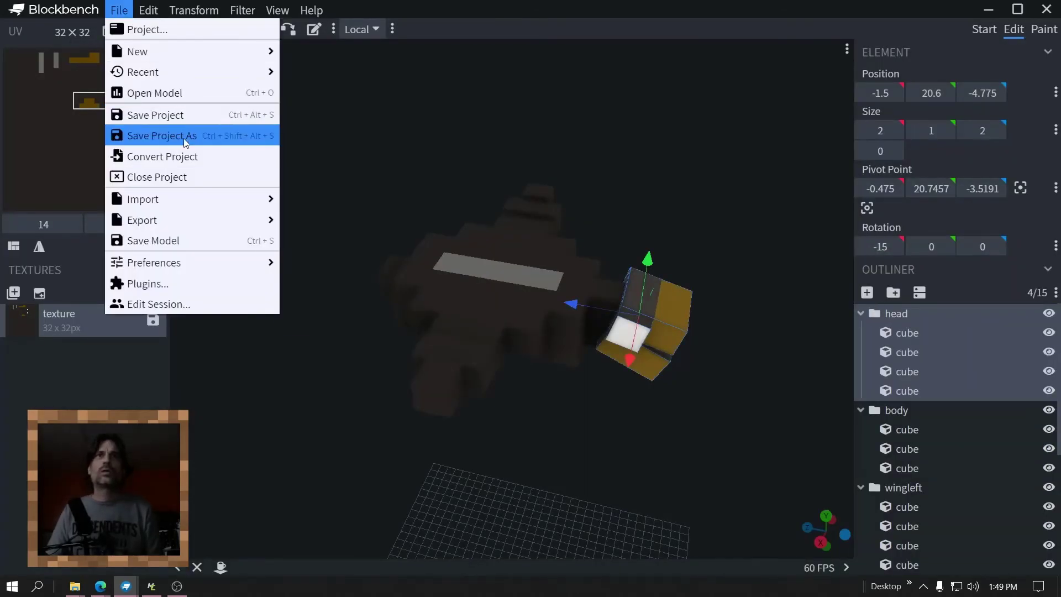
{"action": "left_click", "coordinate": [255, 138]}
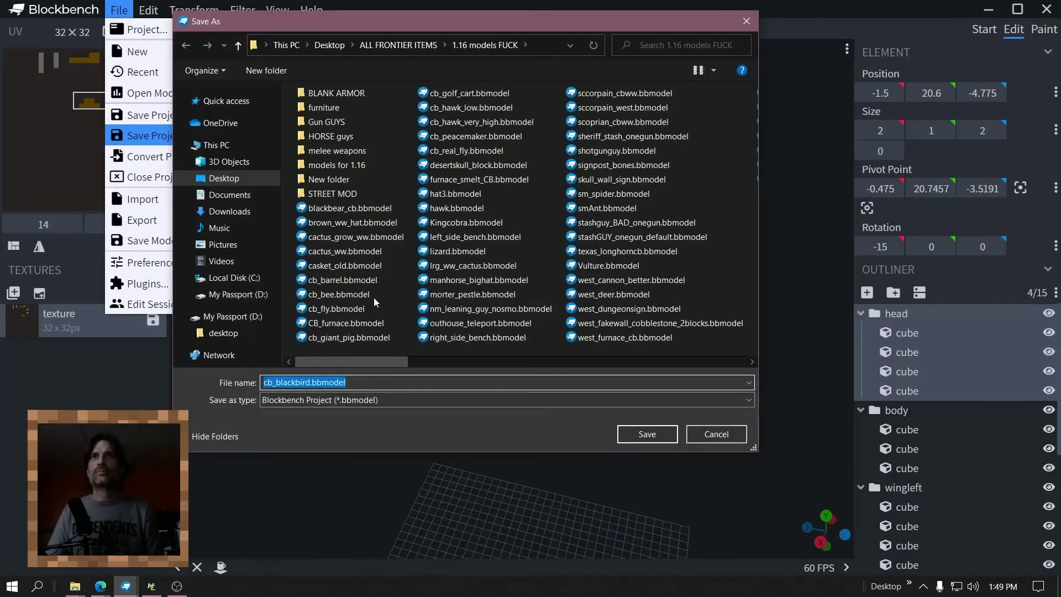
{"action": "key", "text": "ctrl+v"}
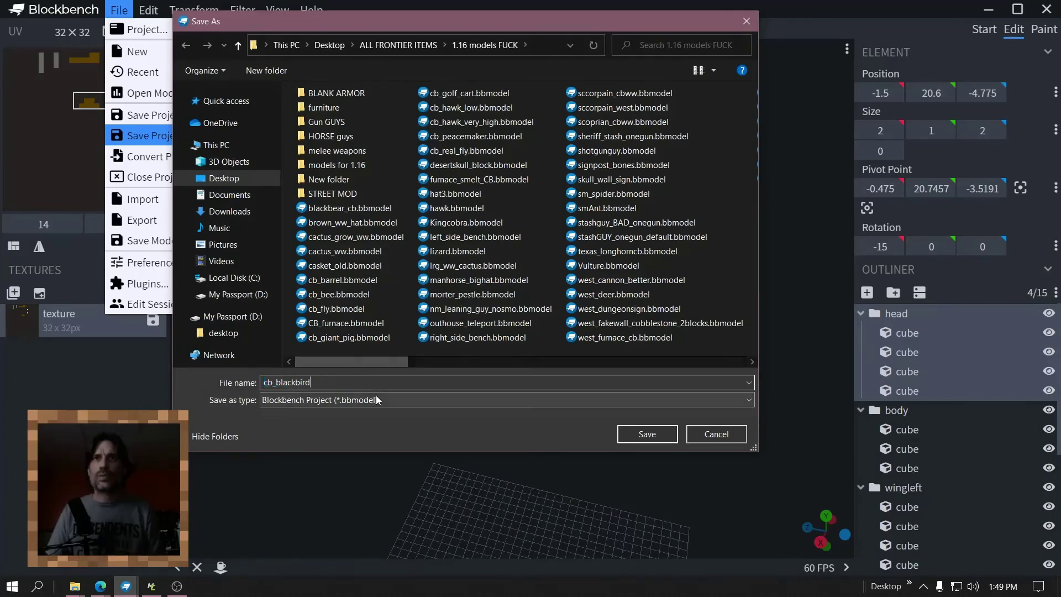
{"action": "left_click", "coordinate": [641, 433]}
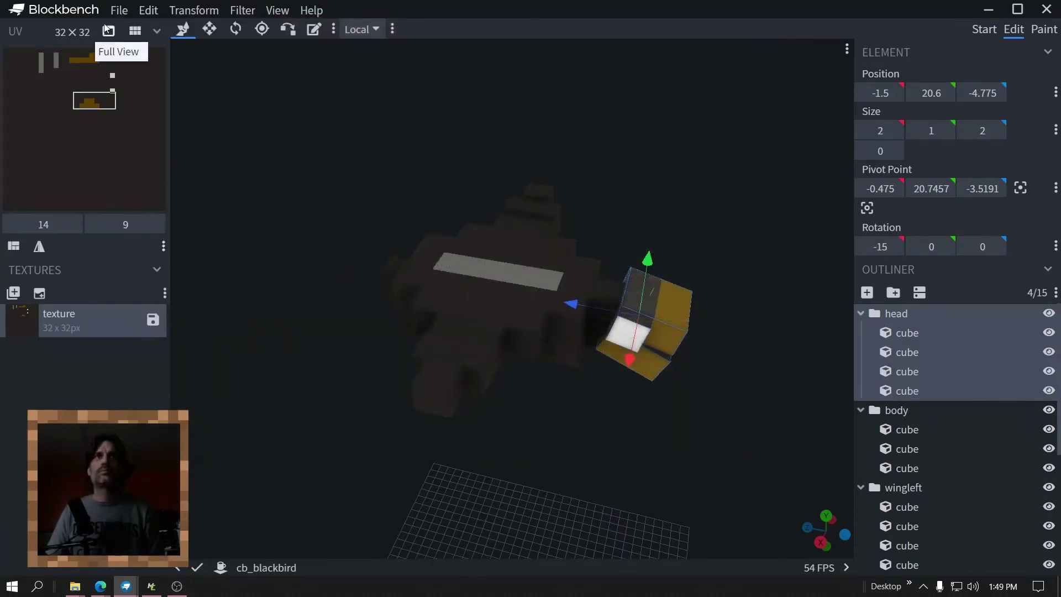
Export the model as a Java Entity file named cb_blackbird
{"action": "left_click", "coordinate": [119, 10]}
{"action": "mouse_move", "coordinate": [196, 221]}
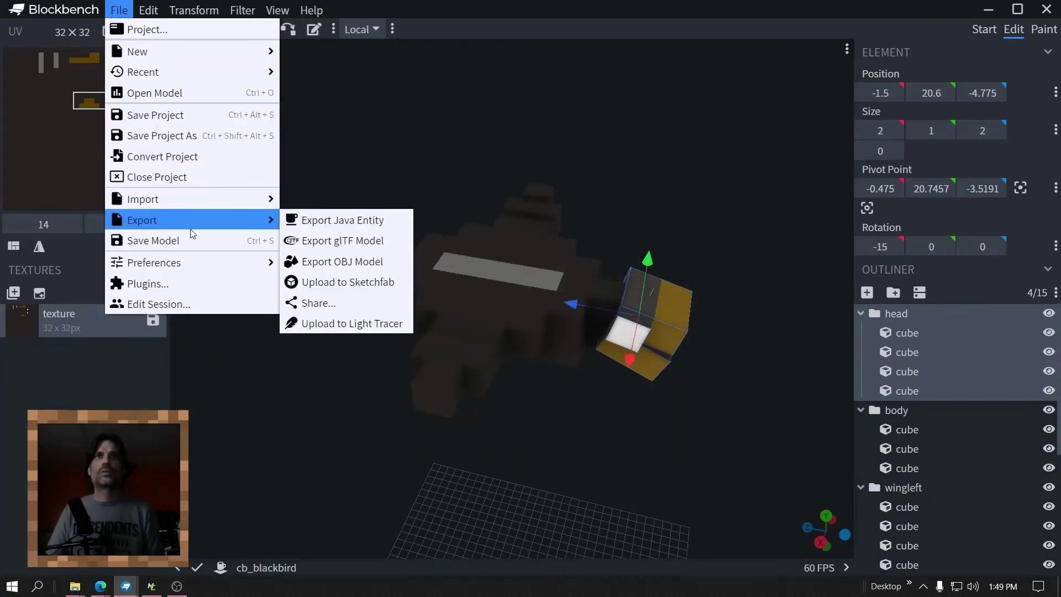
{"action": "left_click", "coordinate": [296, 225]}
{"action": "key", "text": "ctrl+v"}
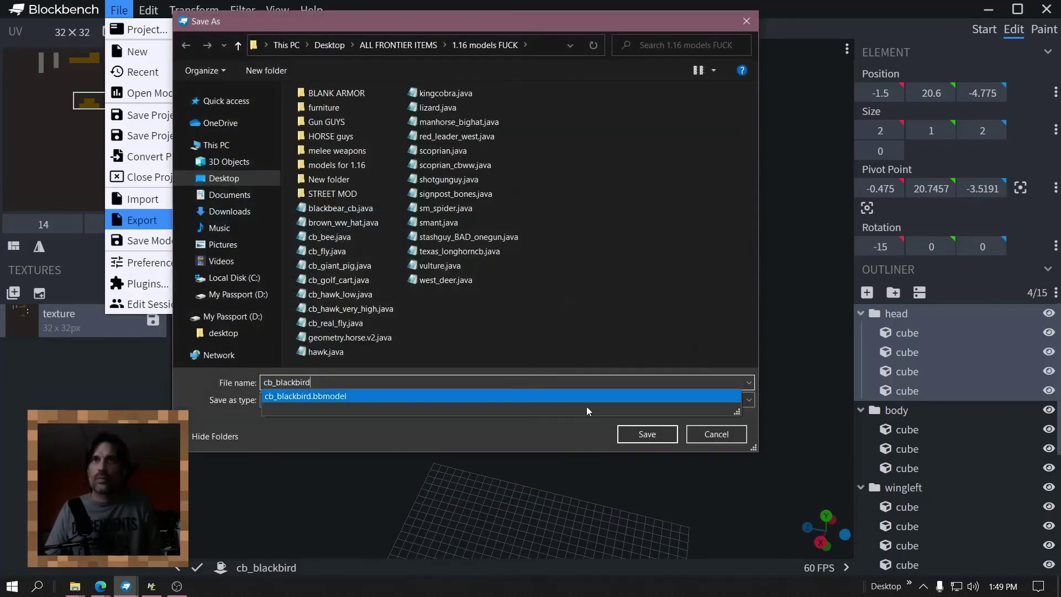
{"action": "left_click", "coordinate": [641, 434]}
Save the model's texture as a PNG file named cb_blackbird
{"action": "right_click", "coordinate": [72, 326]}
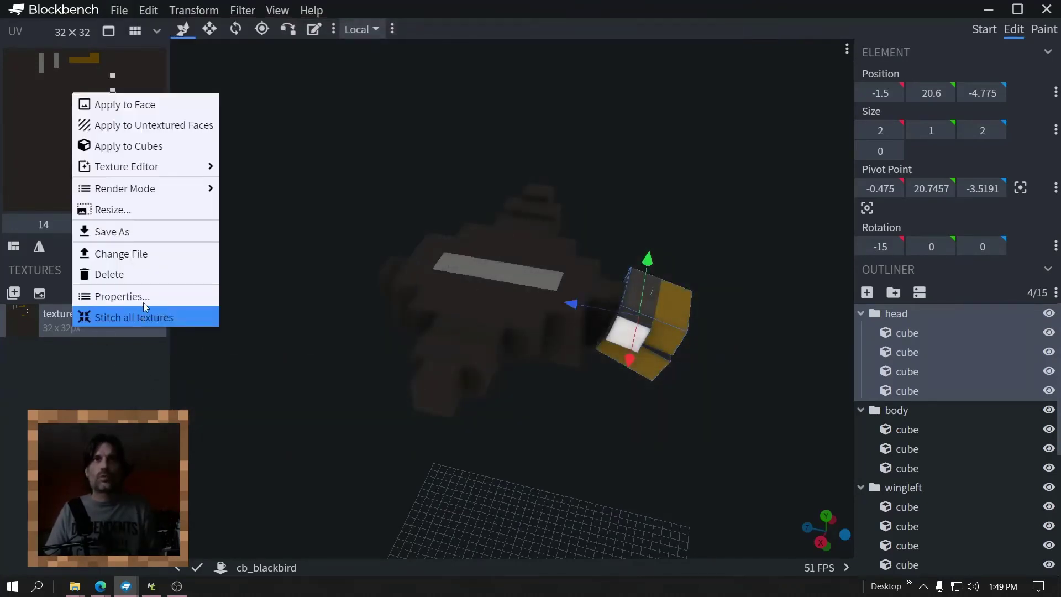
{"action": "left_click", "coordinate": [131, 230]}
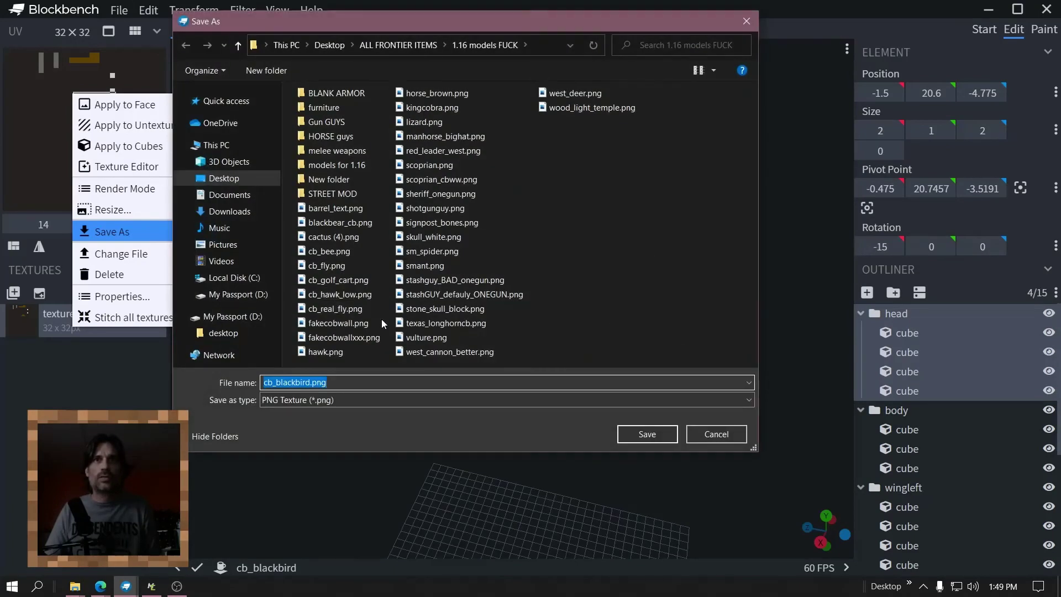
{"action": "key", "text": "End"}
{"action": "key", "text": "BackSpace"}
{"action": "key", "text": "BackSpace"}
{"action": "key", "text": "BackSpace"}
{"action": "key", "text": "BackSpace"}
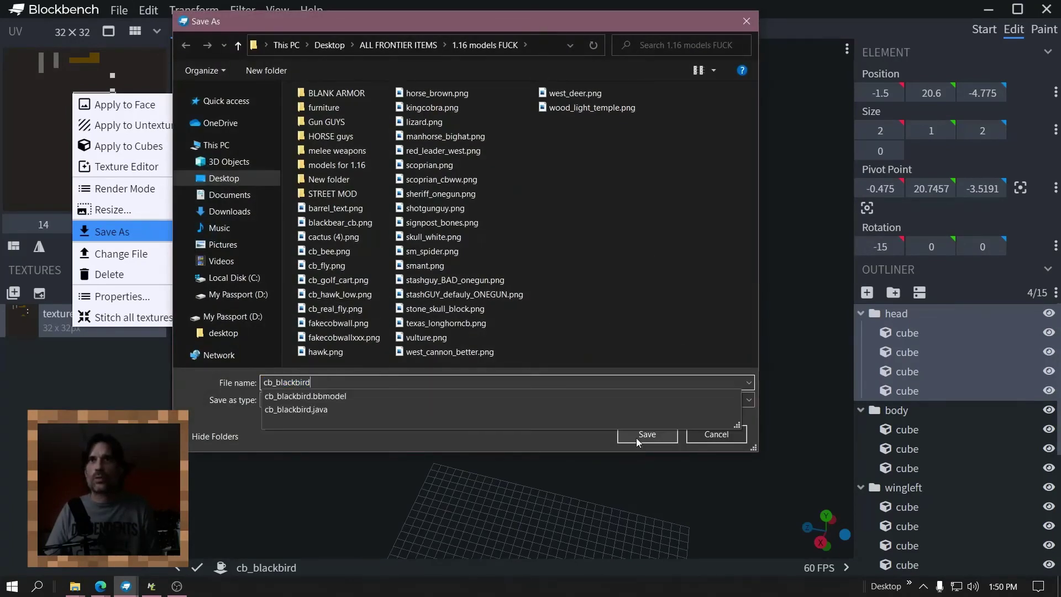
{"action": "left_click", "coordinate": [645, 434]}
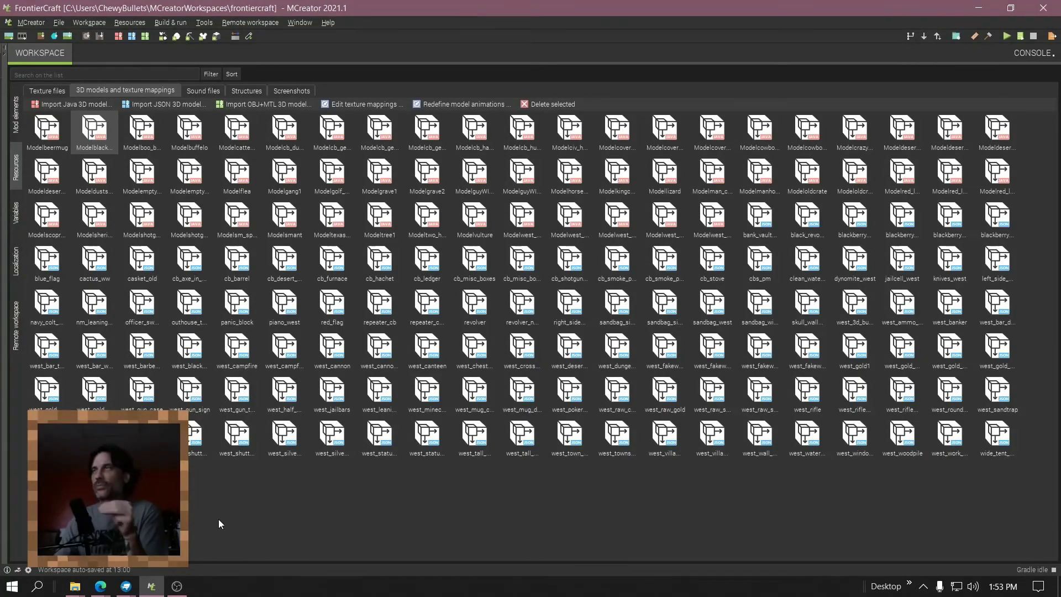
In MCreator, import cb_blackbird.java as a Java 3D model into the FrontierCraft workspace
{"action": "left_click", "coordinate": [55, 105]}
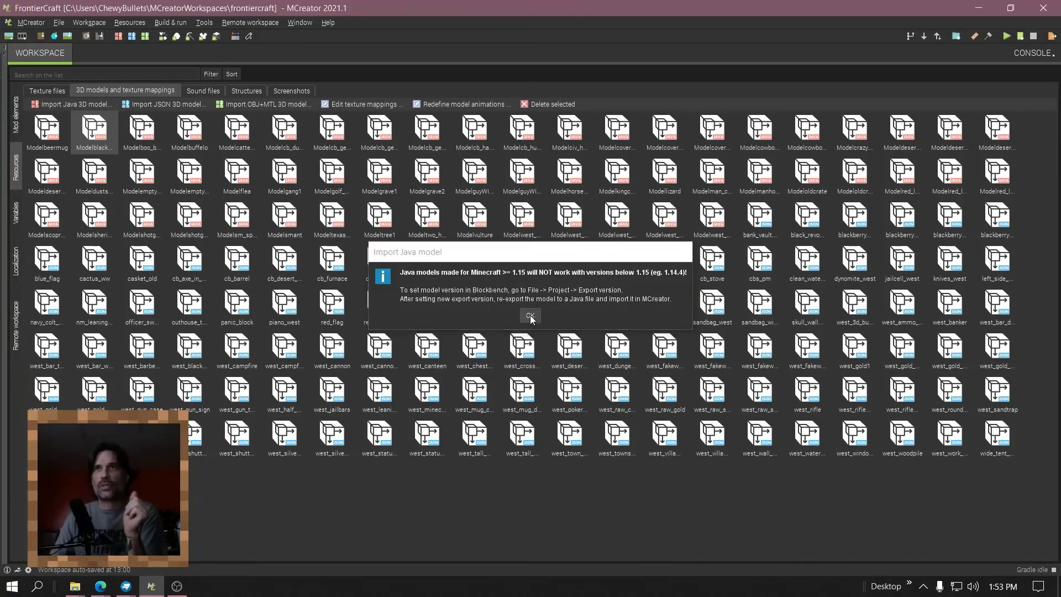
{"action": "left_click", "coordinate": [530, 315]}
{"action": "left_click", "coordinate": [377, 337]}
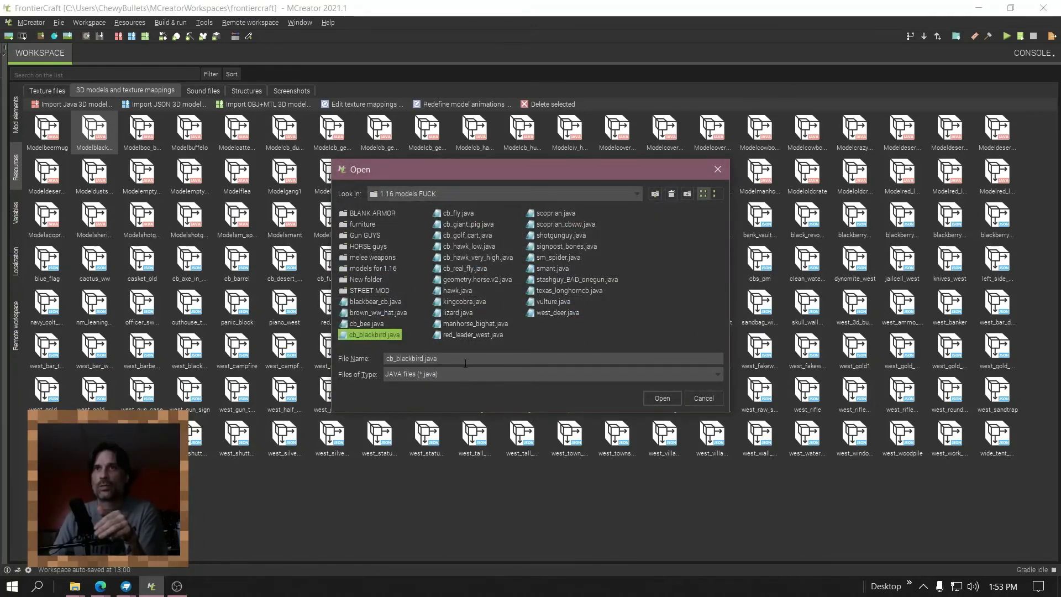
{"action": "left_click", "coordinate": [663, 399]}
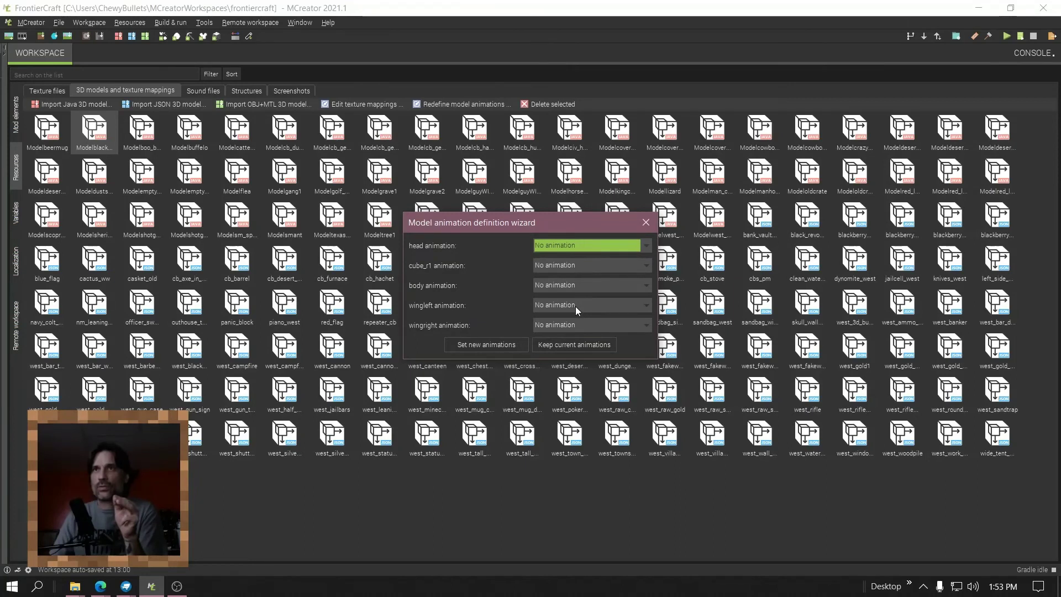
Assign Head movement animation to the head part and Left arm swing animation (Z axis) to wingleft
{"action": "left_click", "coordinate": [589, 244]}
{"action": "left_click", "coordinate": [606, 270]}
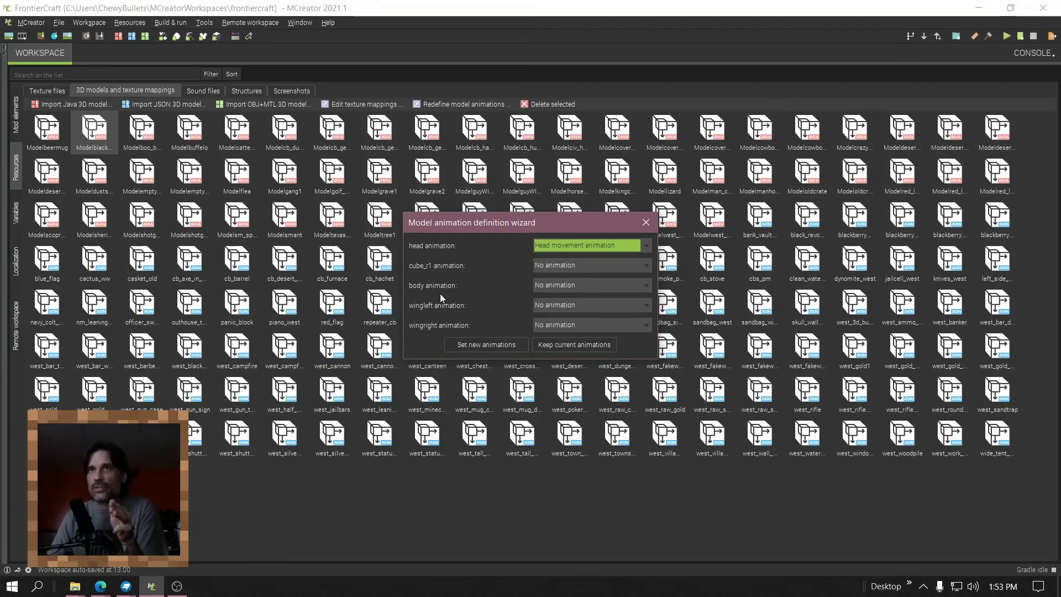
{"action": "left_click", "coordinate": [569, 308]}
{"action": "scroll", "coordinate": [590, 332], "scroll_direction": "down", "scroll_amount": 5}
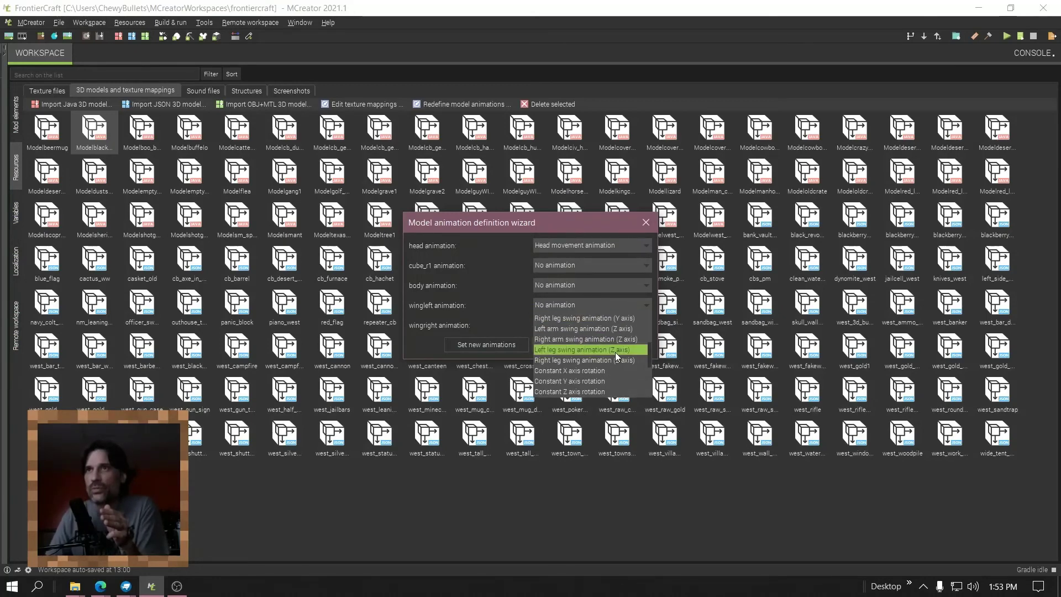
{"action": "scroll", "coordinate": [645, 364], "scroll_direction": "up", "scroll_amount": 1}
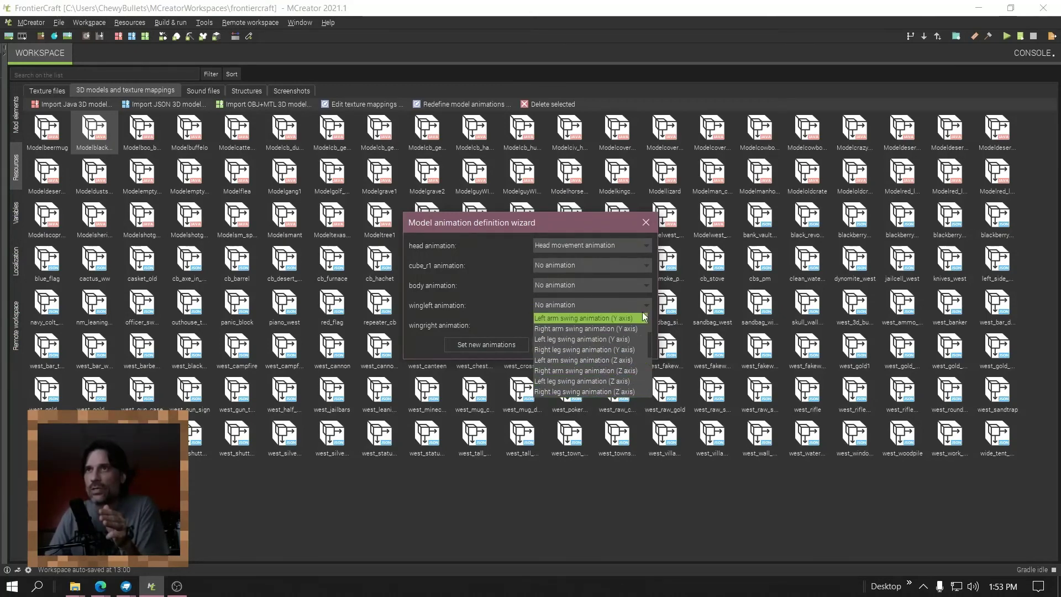
{"action": "left_click", "coordinate": [633, 360]}
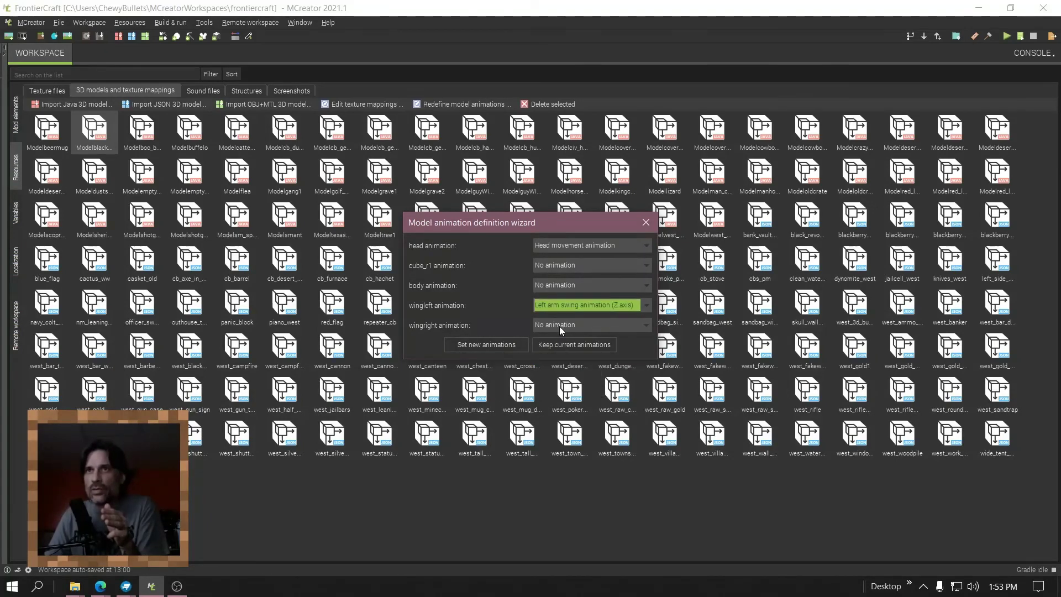
Assign Right arm swing animation (Z axis) to wingright and apply the new animations to the imported model
{"action": "left_click", "coordinate": [559, 326]}
{"action": "scroll", "coordinate": [606, 348], "scroll_direction": "down", "scroll_amount": 2}
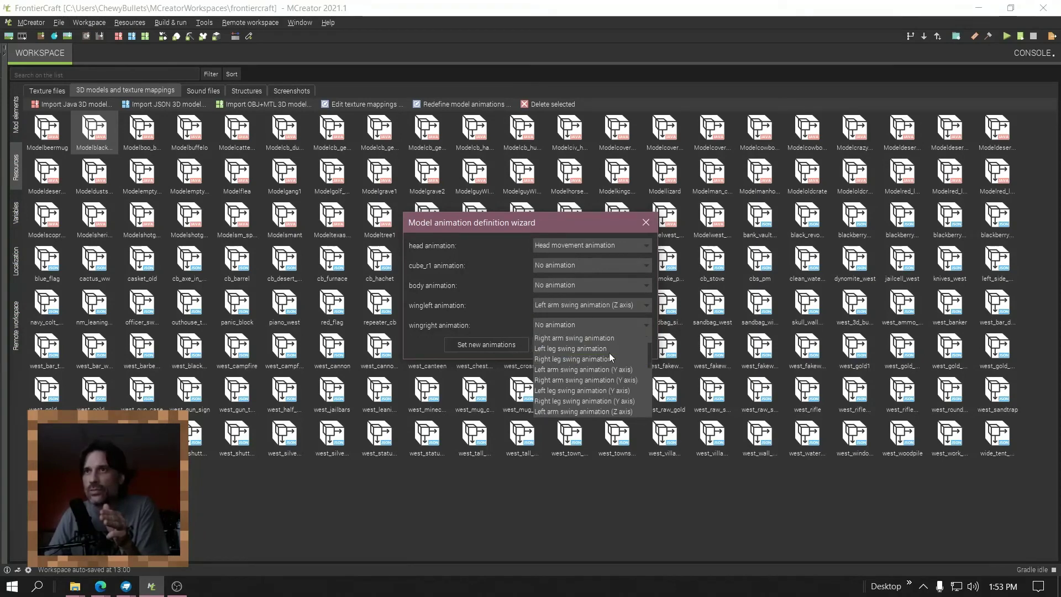
{"action": "scroll", "coordinate": [609, 352], "scroll_direction": "down", "scroll_amount": 3}
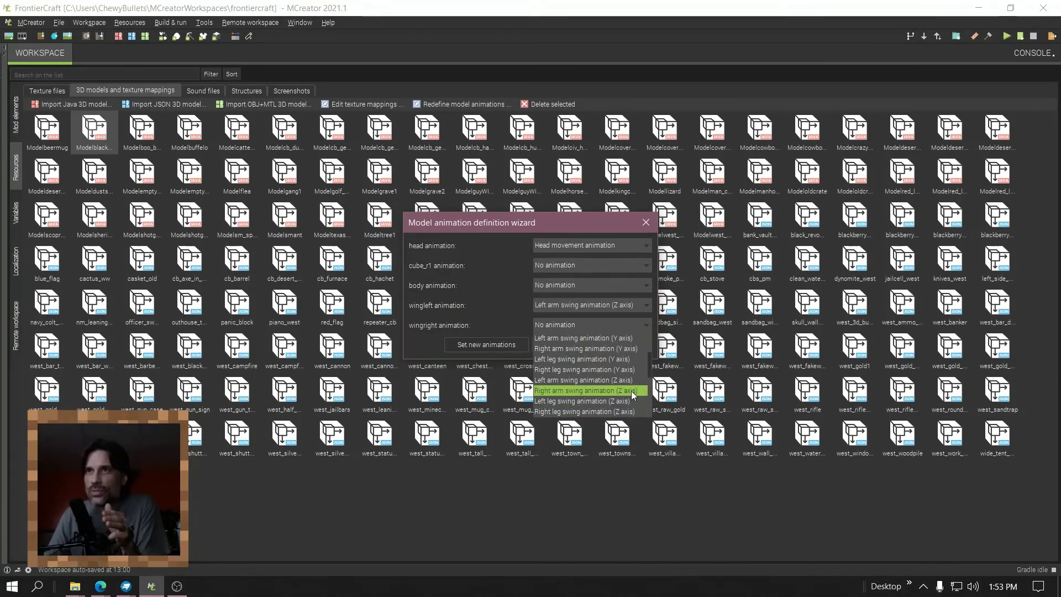
{"action": "left_click", "coordinate": [634, 391]}
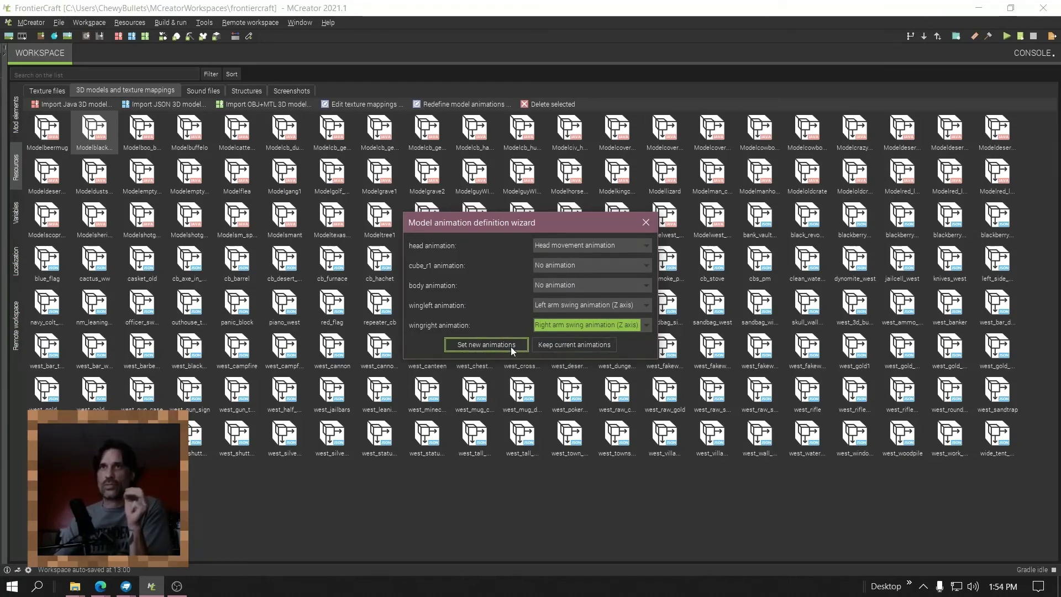
{"action": "left_click", "coordinate": [485, 341]}
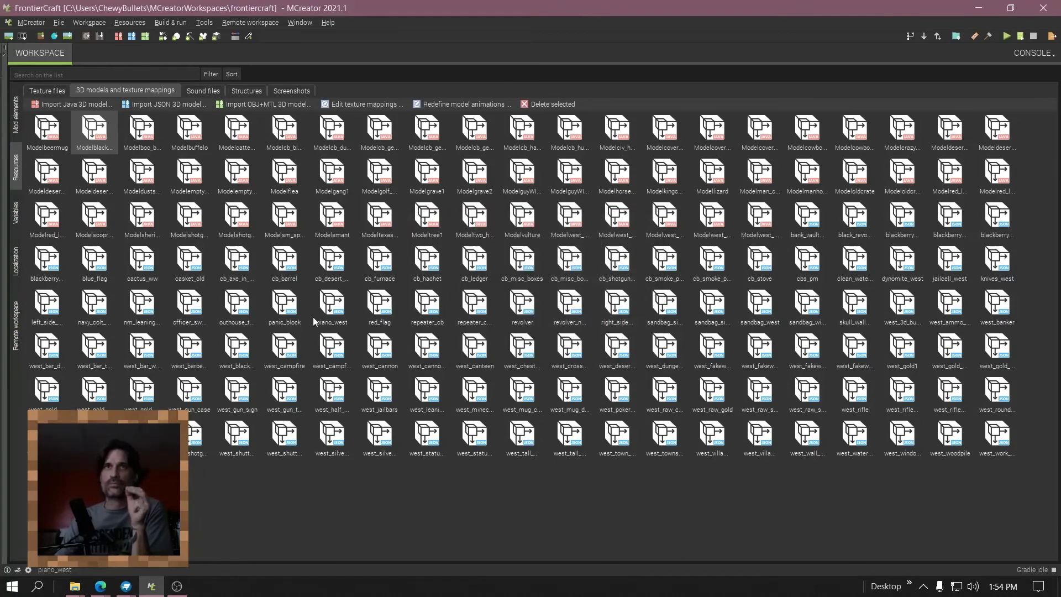
Create a new Living entity mod element named Cb_BLACKbird in the Mobs > Animals folder
{"action": "left_click", "coordinate": [17, 116]}
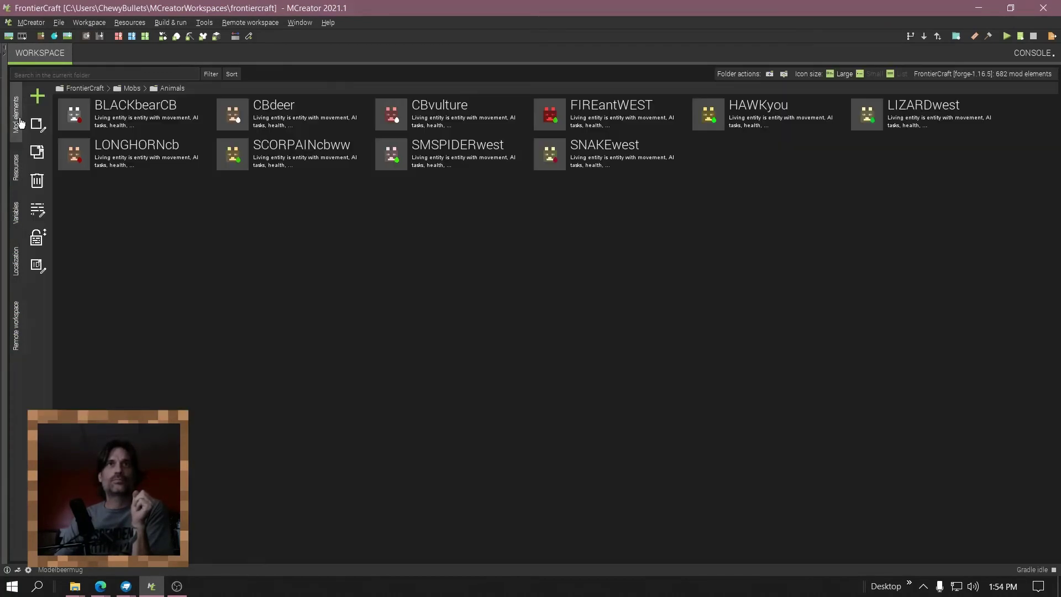
{"action": "left_click", "coordinate": [37, 97]}
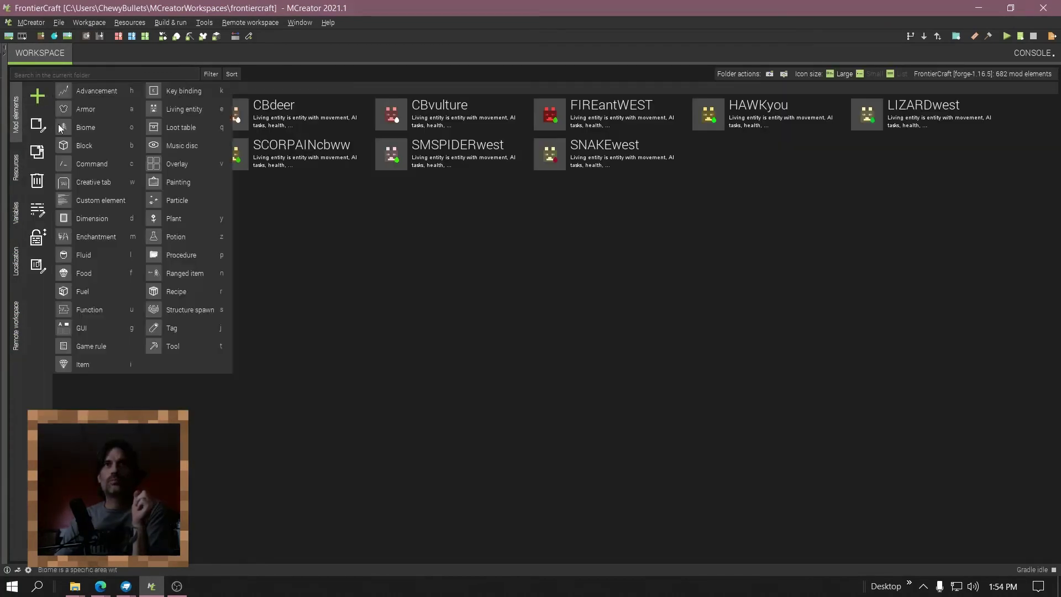
{"action": "left_click", "coordinate": [173, 110]}
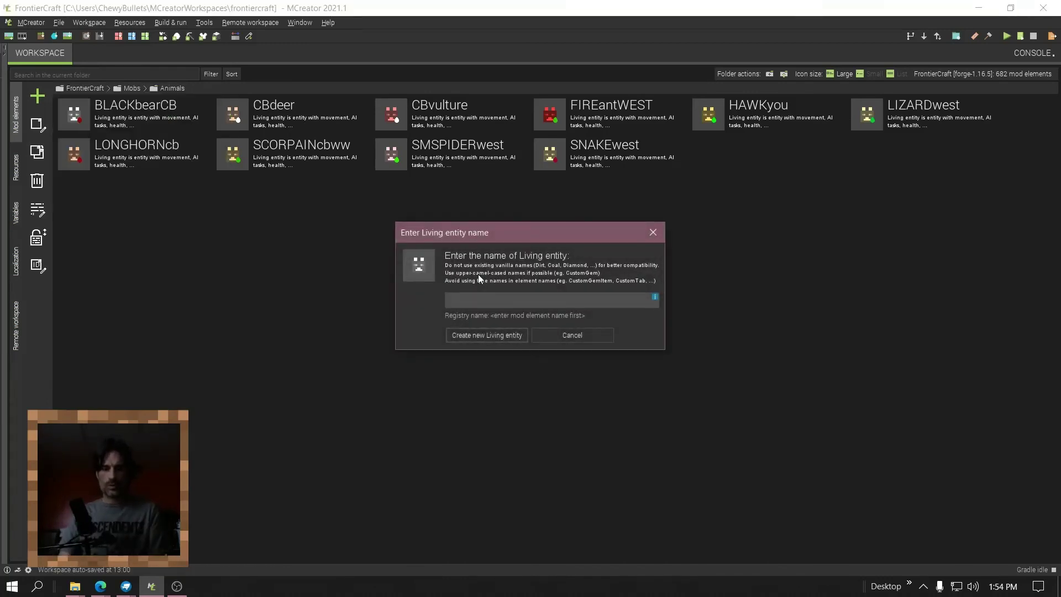
{"action": "type", "text": "Cb_BLAC"}
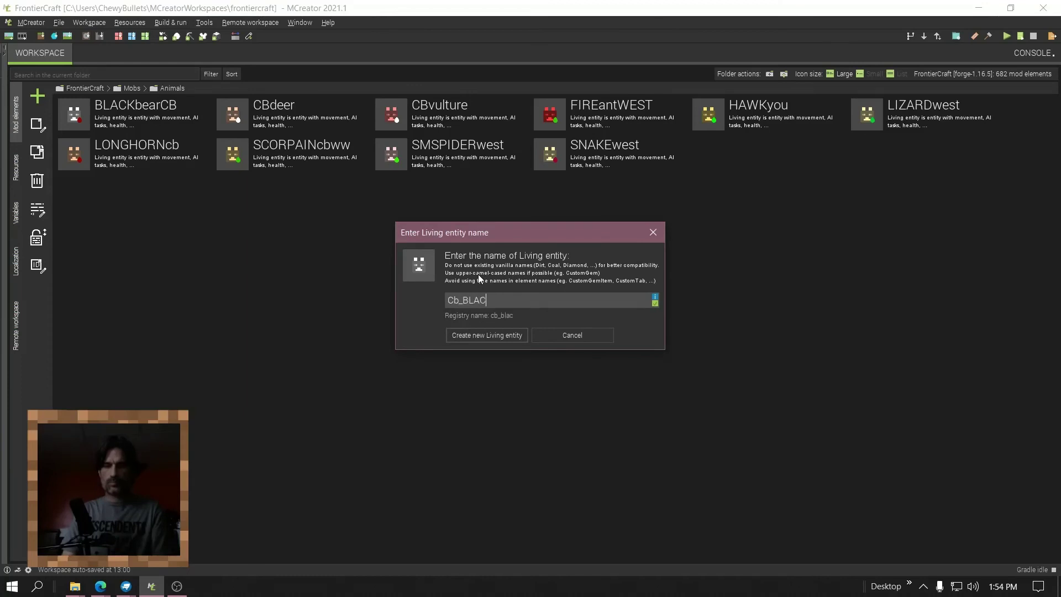
{"action": "type", "text": "Kbird"}
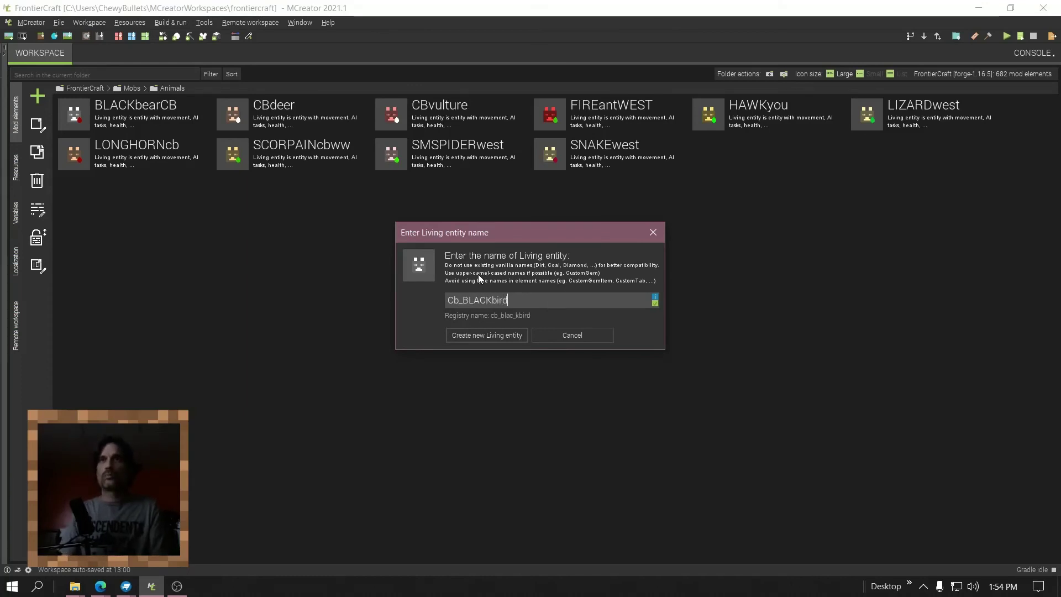
{"action": "key", "text": "Return"}
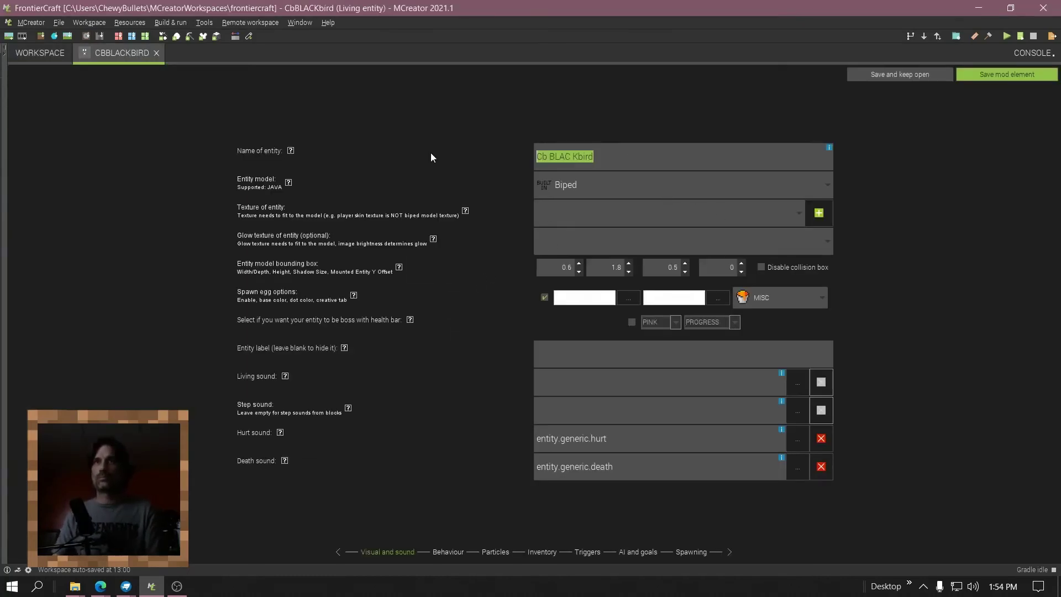
Name the entity Crow and set its entity model to Modelcb_blackbird
{"action": "type", "text": "Cro"}
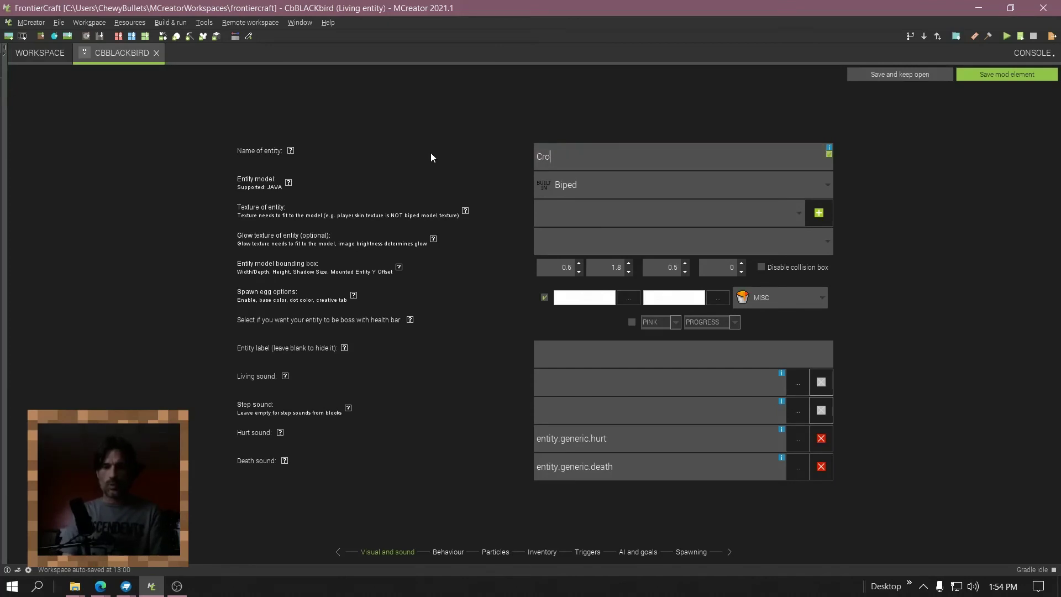
{"action": "type", "text": "w"}
{"action": "left_click", "coordinate": [746, 185]}
{"action": "scroll", "coordinate": [668, 266], "scroll_direction": "down", "scroll_amount": 10}
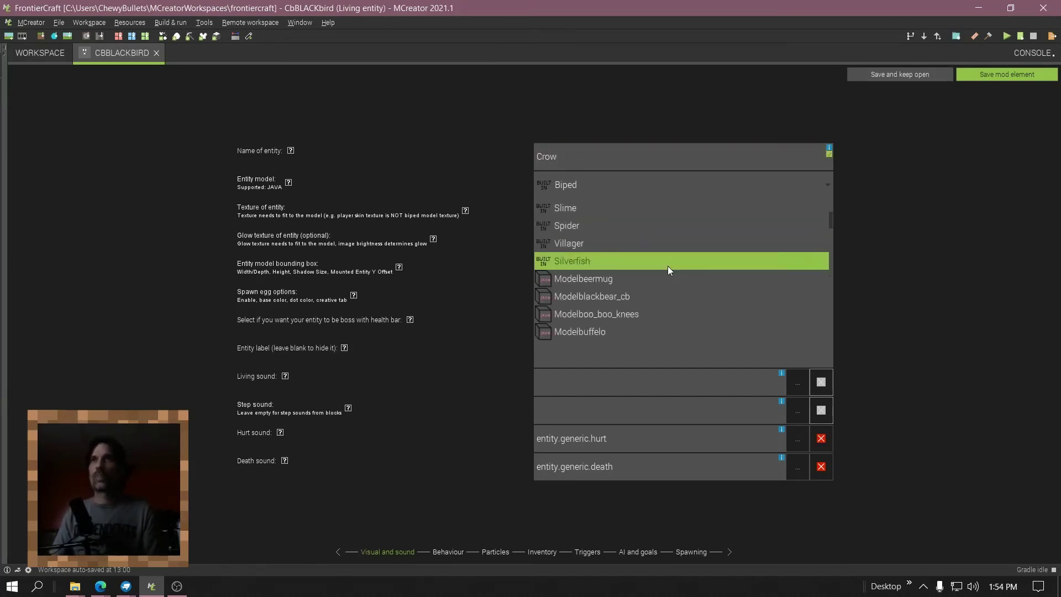
{"action": "scroll", "coordinate": [633, 261], "scroll_direction": "down", "scroll_amount": 8}
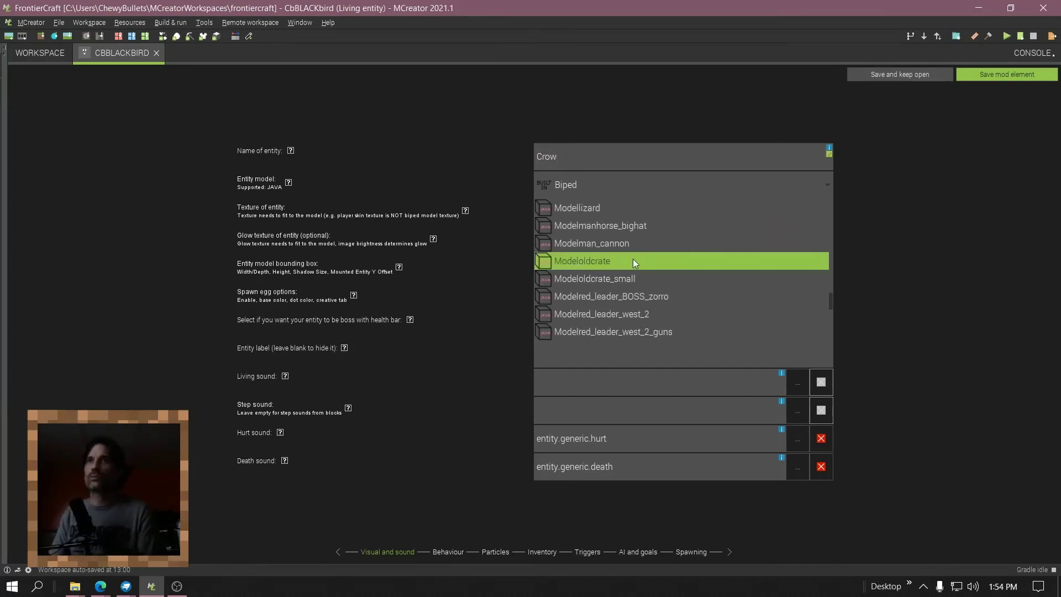
{"action": "scroll", "coordinate": [646, 254], "scroll_direction": "up", "scroll_amount": 15}
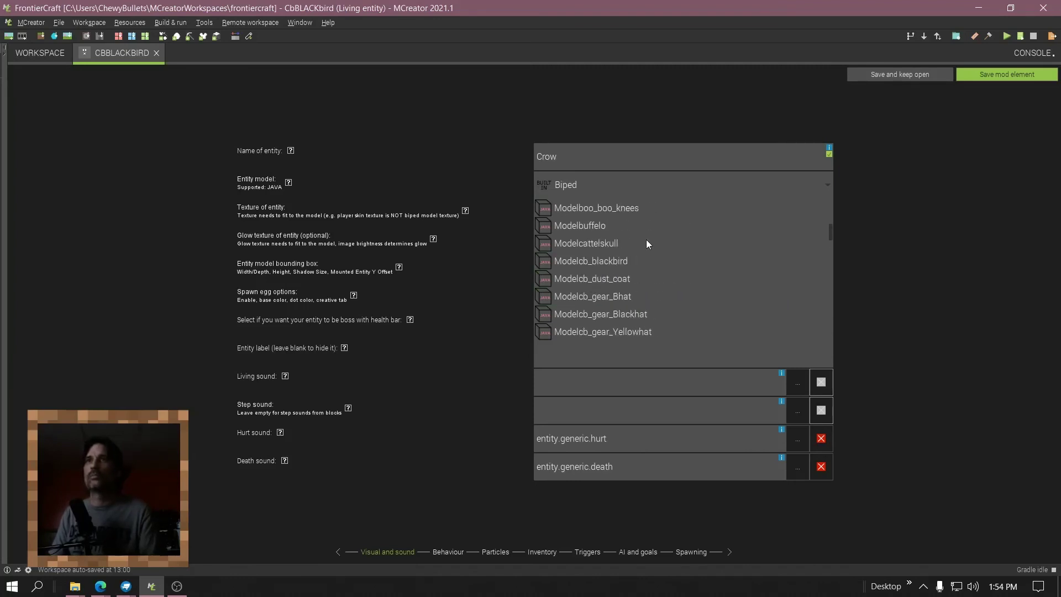
{"action": "scroll", "coordinate": [658, 260], "scroll_direction": "down", "scroll_amount": 5}
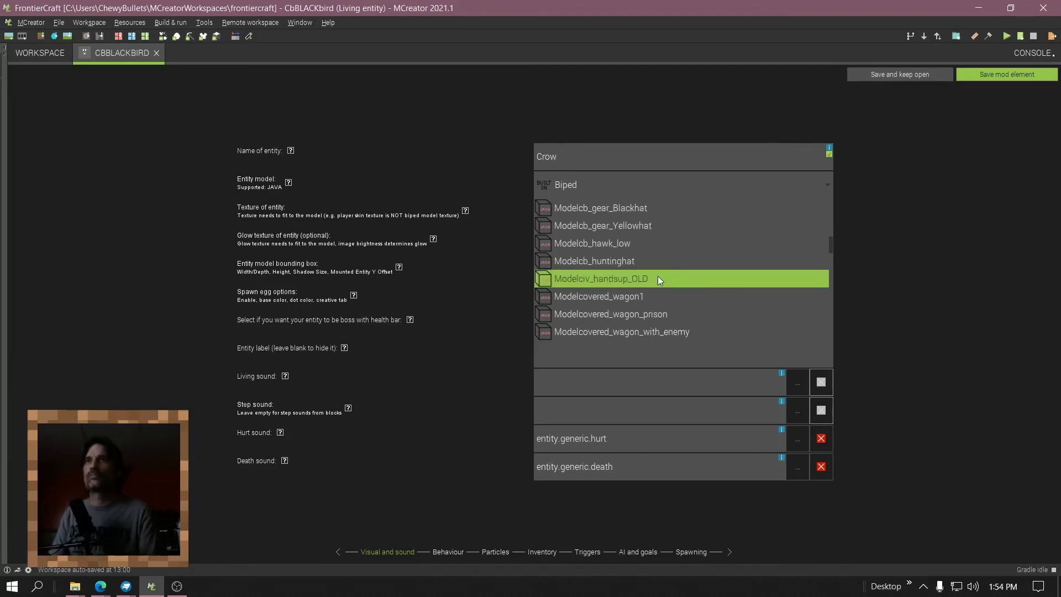
{"action": "scroll", "coordinate": [641, 298], "scroll_direction": "down", "scroll_amount": 5}
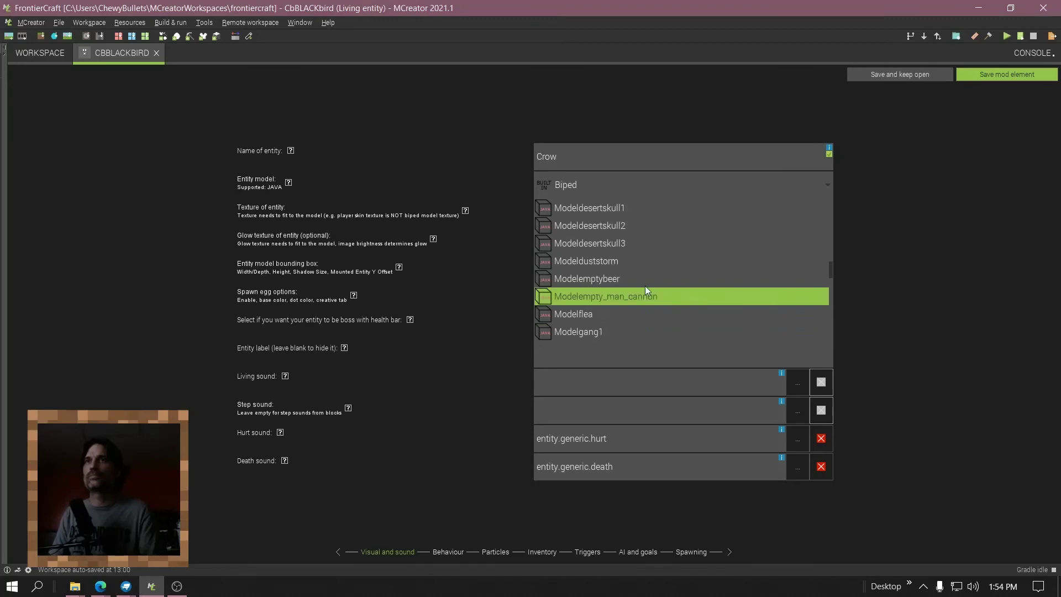
{"action": "scroll", "coordinate": [665, 272], "scroll_direction": "down", "scroll_amount": 3}
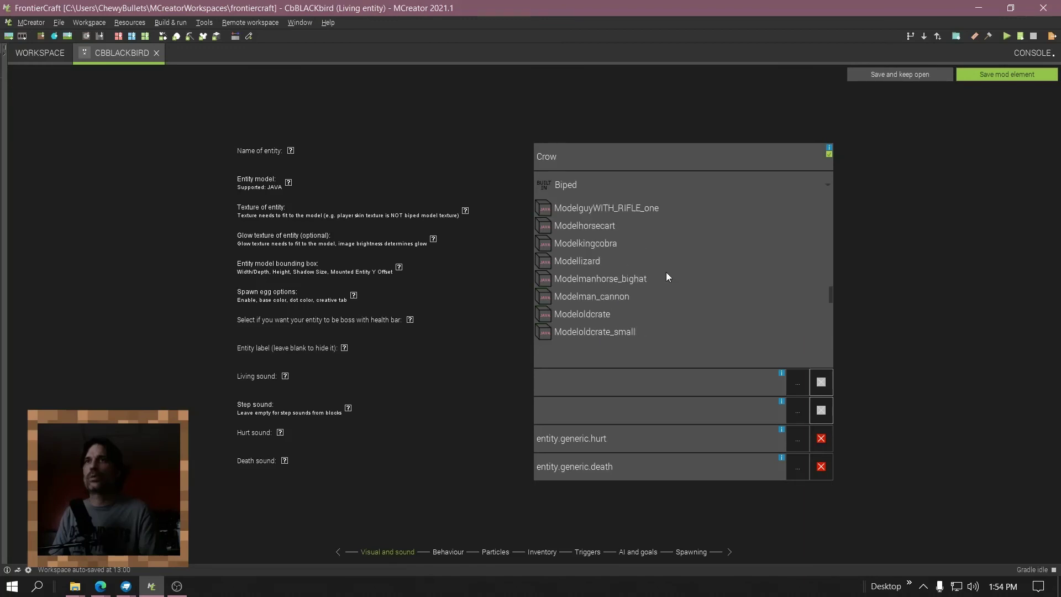
{"action": "scroll", "coordinate": [672, 270], "scroll_direction": "up", "scroll_amount": 3}
{"action": "scroll", "coordinate": [673, 269], "scroll_direction": "up", "scroll_amount": 8}
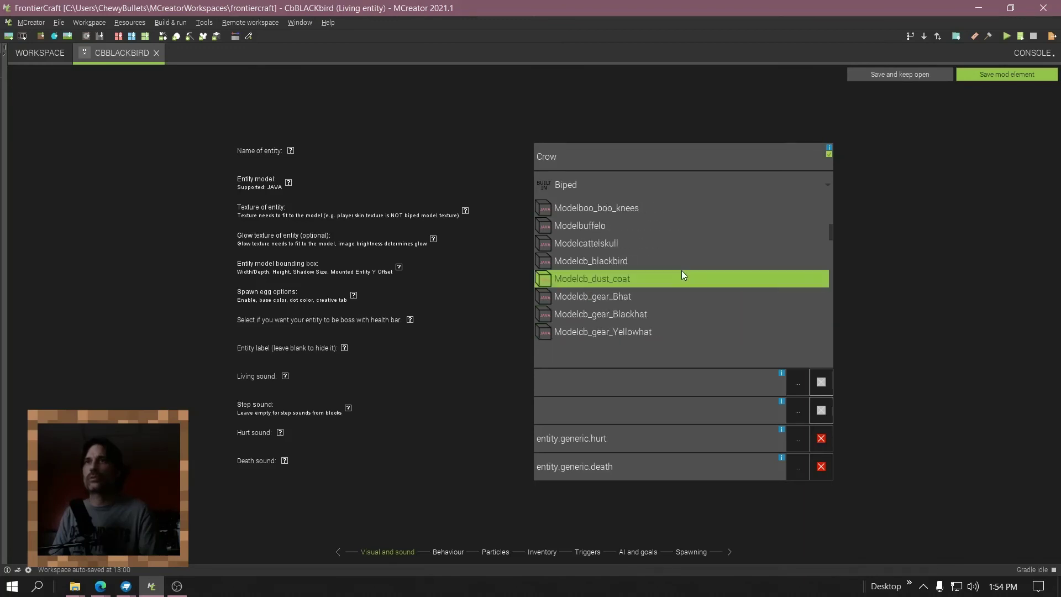
{"action": "left_click", "coordinate": [638, 263]}
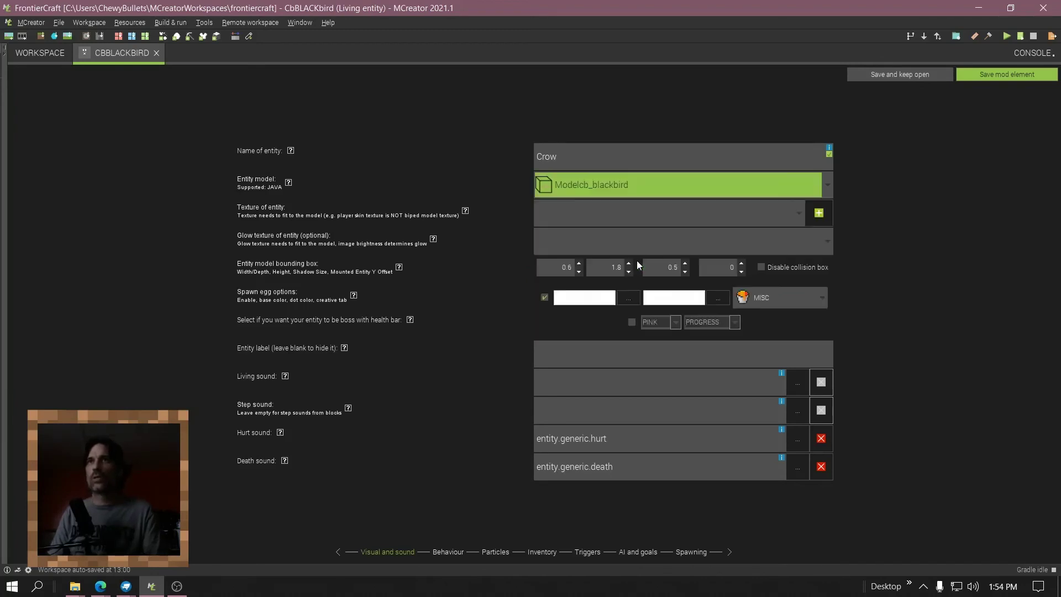
Import cb_blackbird.png and assign it as the entity's texture
{"action": "left_click", "coordinate": [819, 217]}
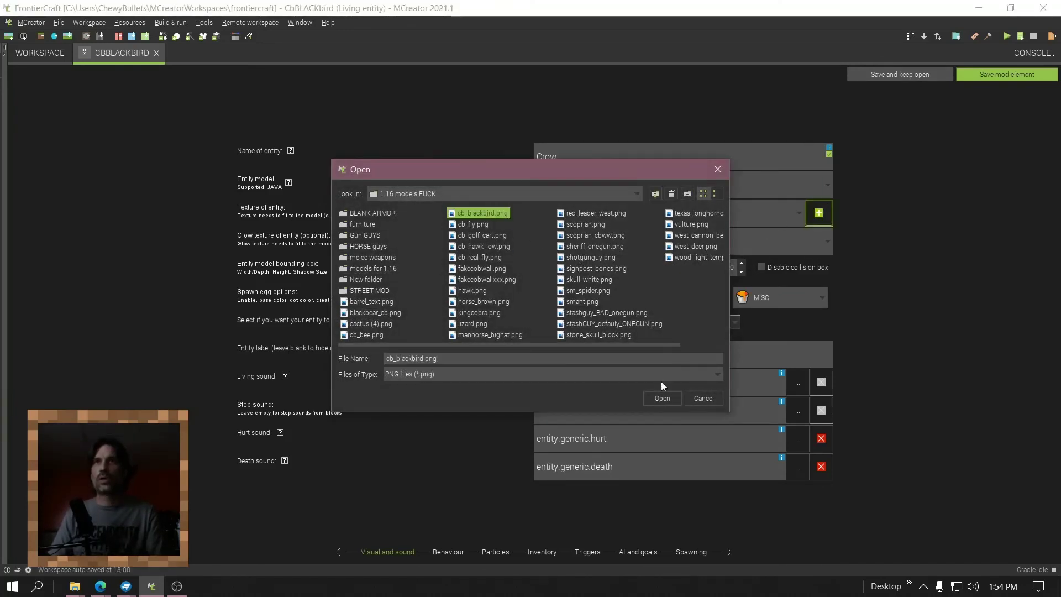
{"action": "left_click", "coordinate": [666, 402]}
{"action": "left_click", "coordinate": [734, 224]}
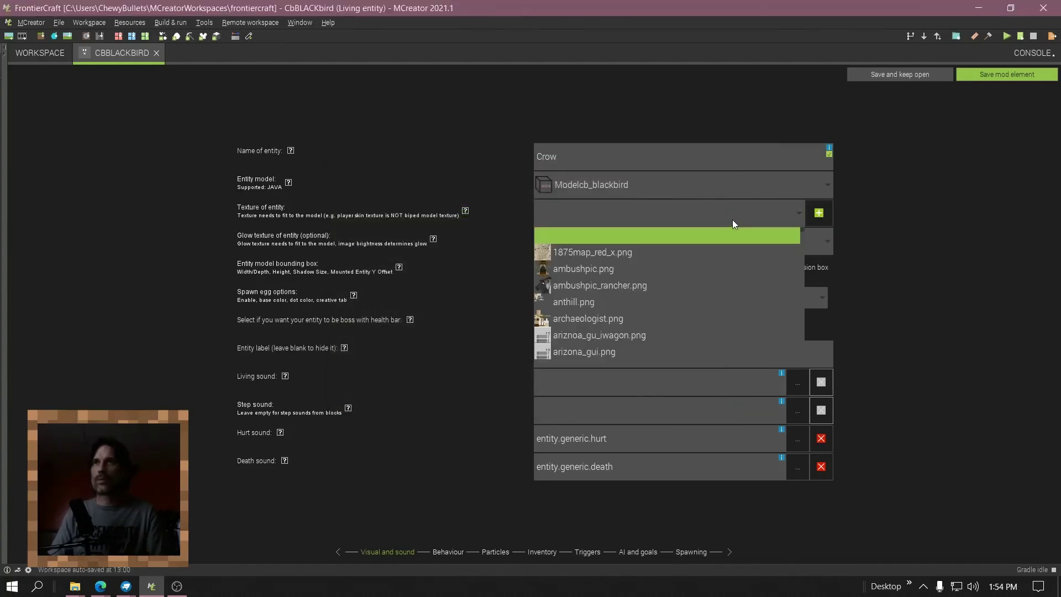
{"action": "scroll", "coordinate": [672, 262], "scroll_direction": "down", "scroll_amount": 3}
{"action": "left_click", "coordinate": [650, 229]}
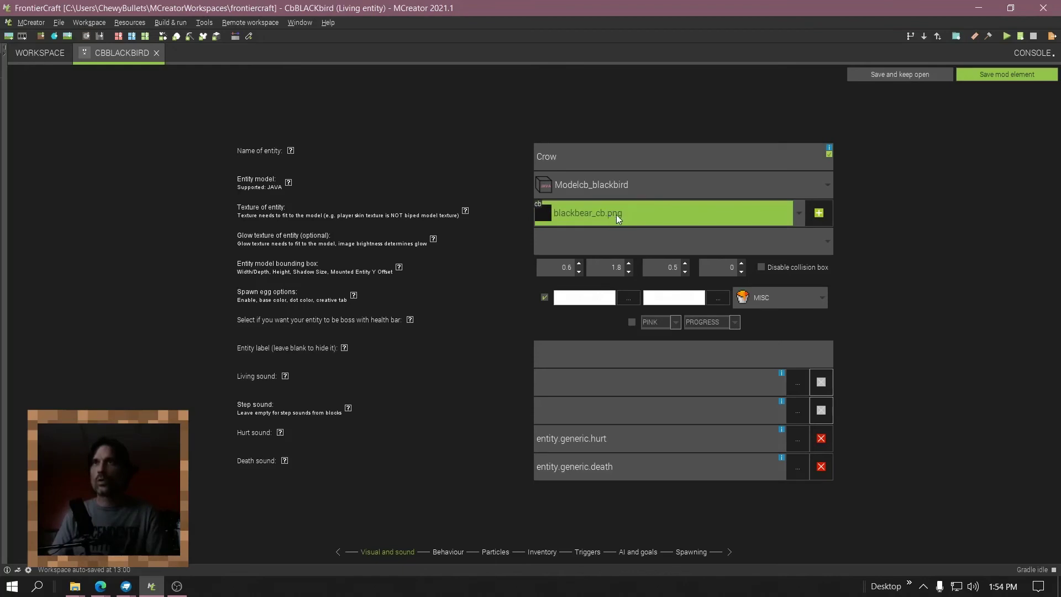
{"action": "left_click", "coordinate": [619, 218]}
{"action": "left_click", "coordinate": [630, 268]}
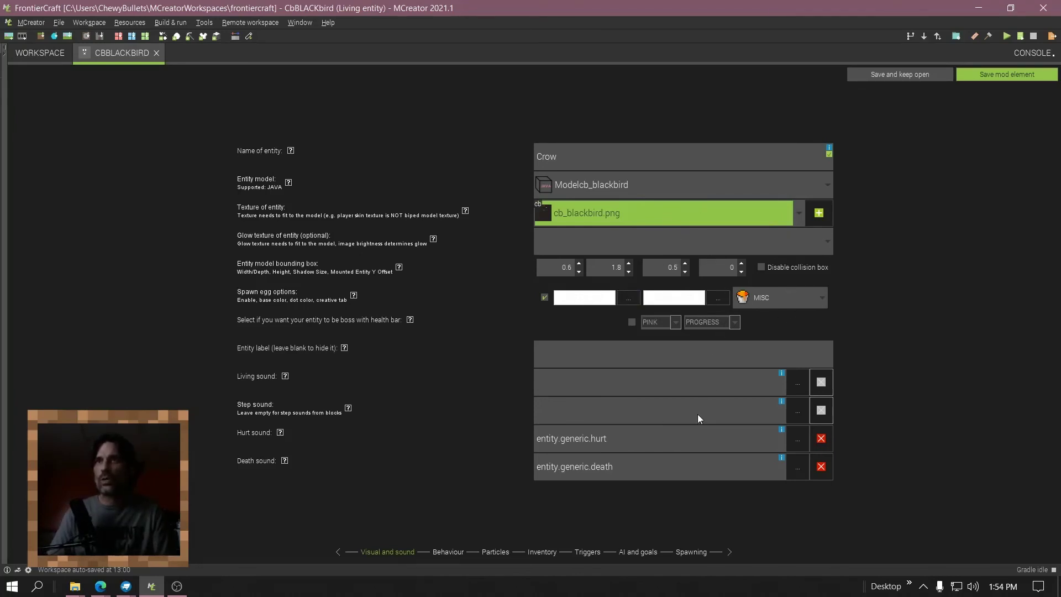
Set the spawn egg's creative tab to CUSTOM:Mobs and mark the crow as a flying entity in its behaviour settings
{"action": "left_click", "coordinate": [785, 303]}
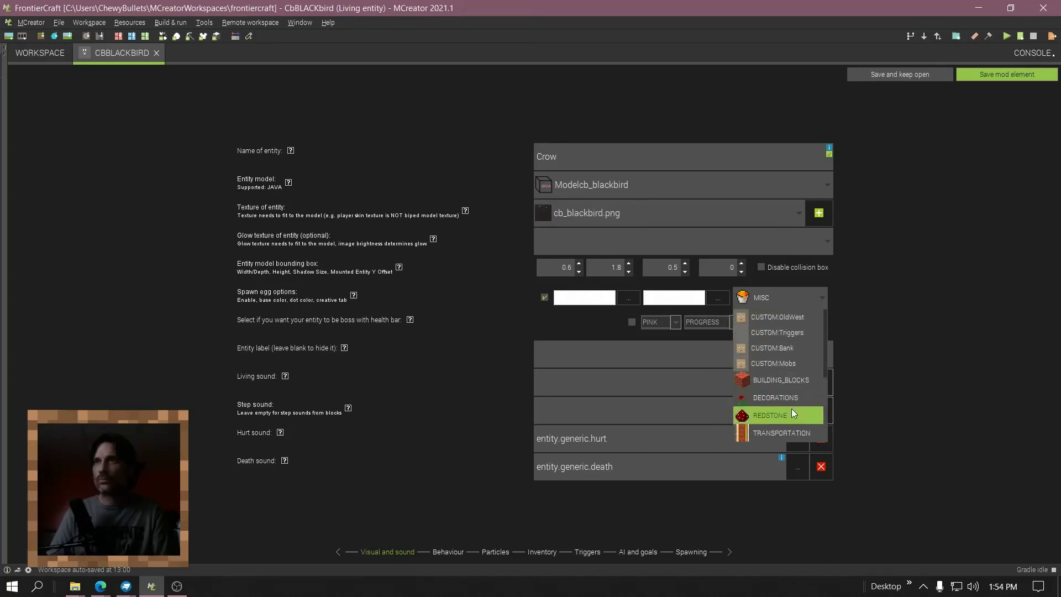
{"action": "scroll", "coordinate": [790, 386], "scroll_direction": "up", "scroll_amount": 2}
{"action": "left_click", "coordinate": [787, 364]}
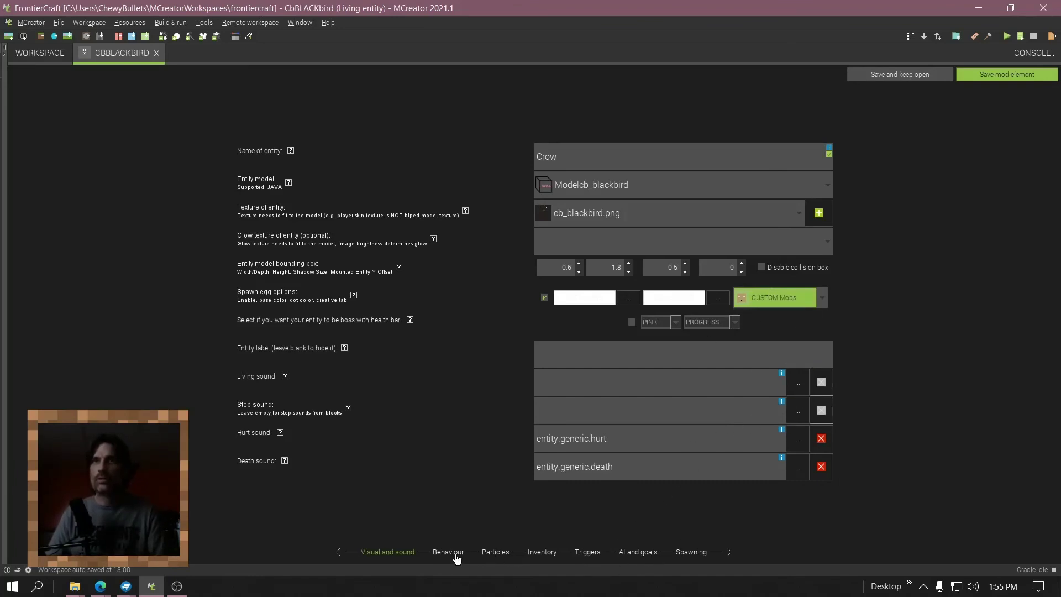
{"action": "left_click", "coordinate": [448, 552]}
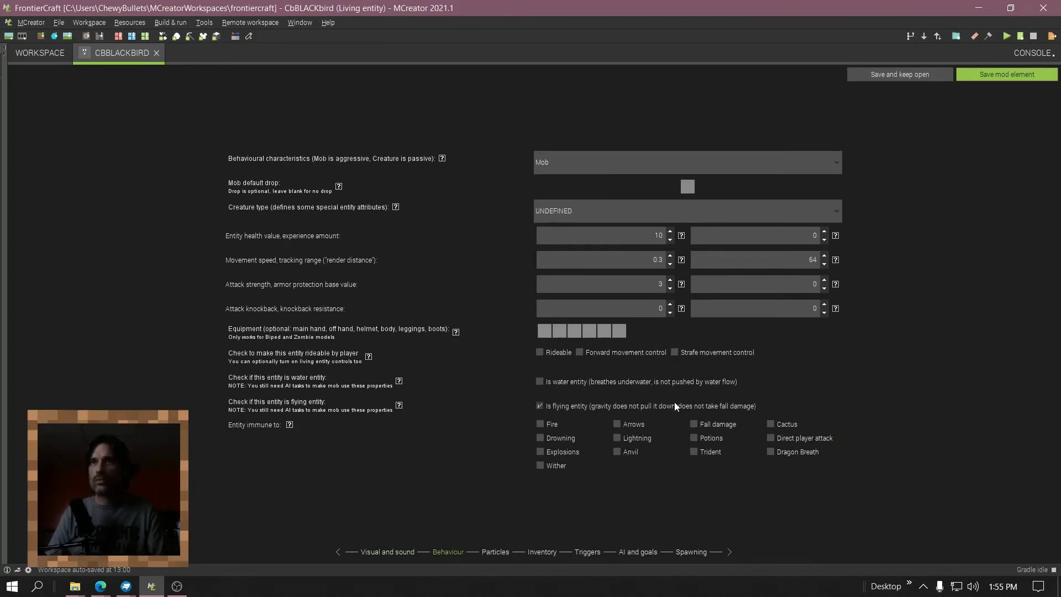
{"action": "left_click", "coordinate": [495, 552]}
Replace the default AI tasks with the Flying passive mob template, attached to the AI task / goals list
{"action": "left_click", "coordinate": [641, 552]}
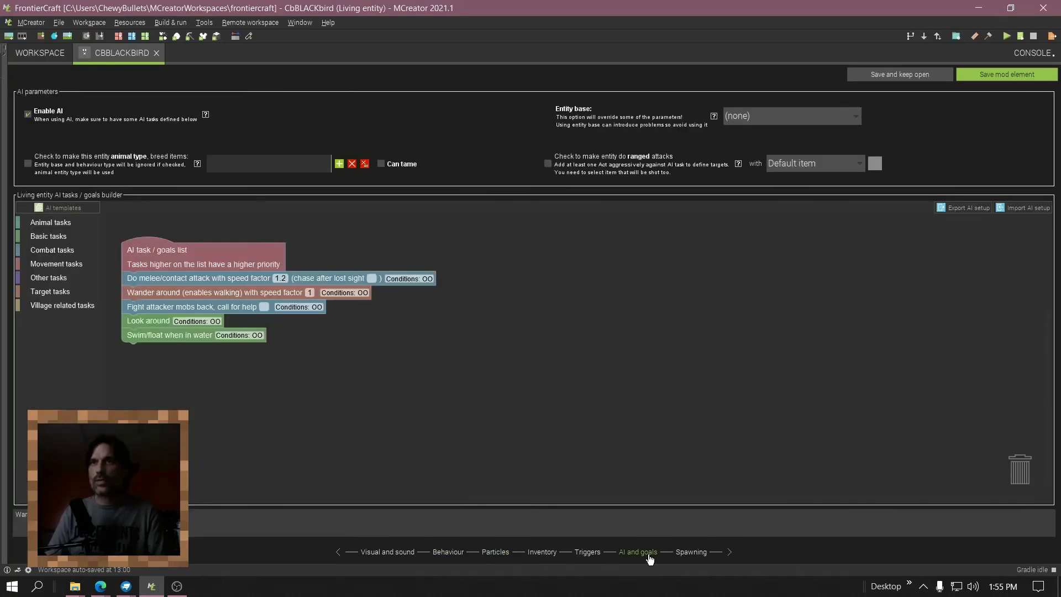
{"action": "left_click_drag", "start_coordinate": [162, 280], "coordinate": [1034, 476]}
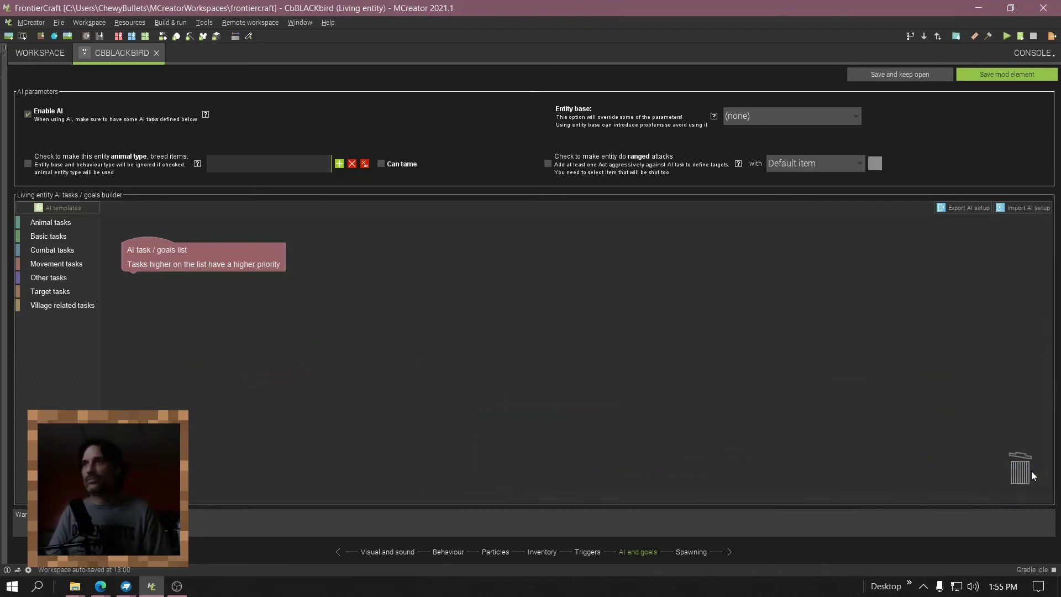
{"action": "left_click", "coordinate": [64, 207]}
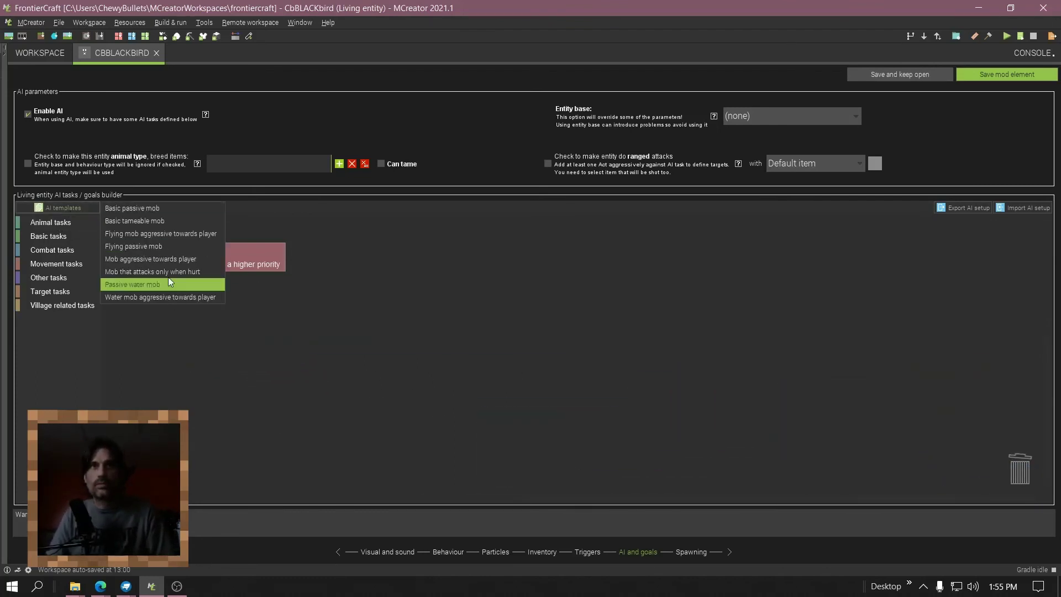
{"action": "left_click", "coordinate": [151, 245]}
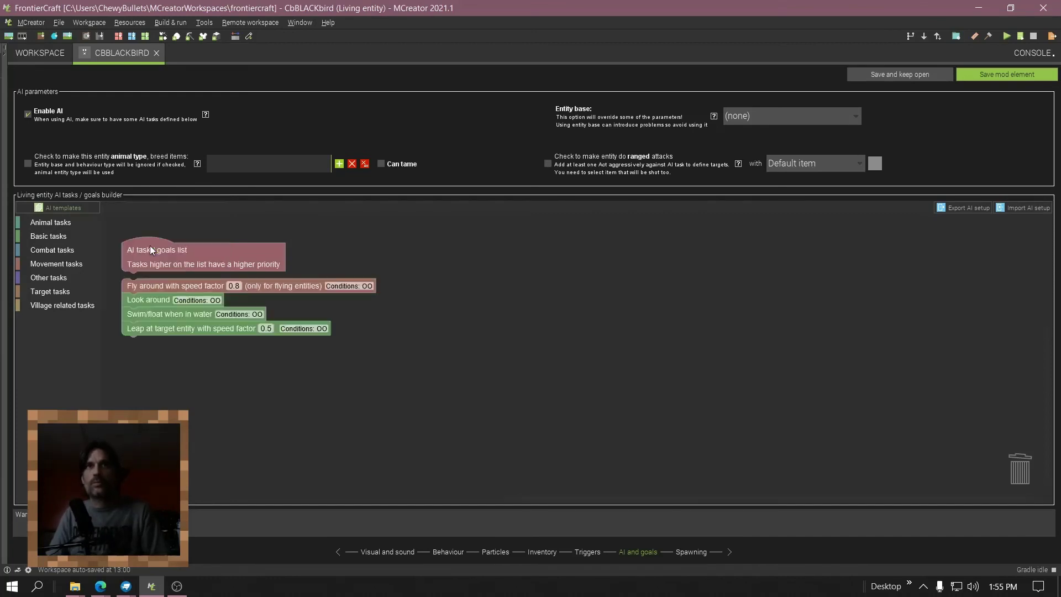
{"action": "left_click_drag", "start_coordinate": [147, 299], "coordinate": [157, 289]}
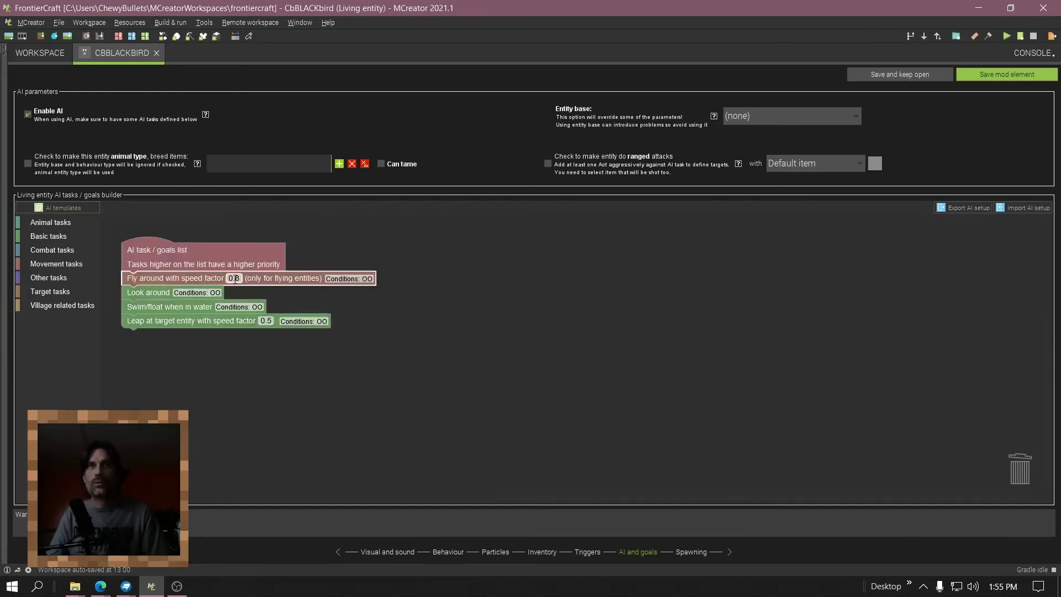
Set the Fly around task's speed factor to 1 and save the mod element
{"action": "type", "text": "1"}
{"action": "left_click", "coordinate": [242, 338]}
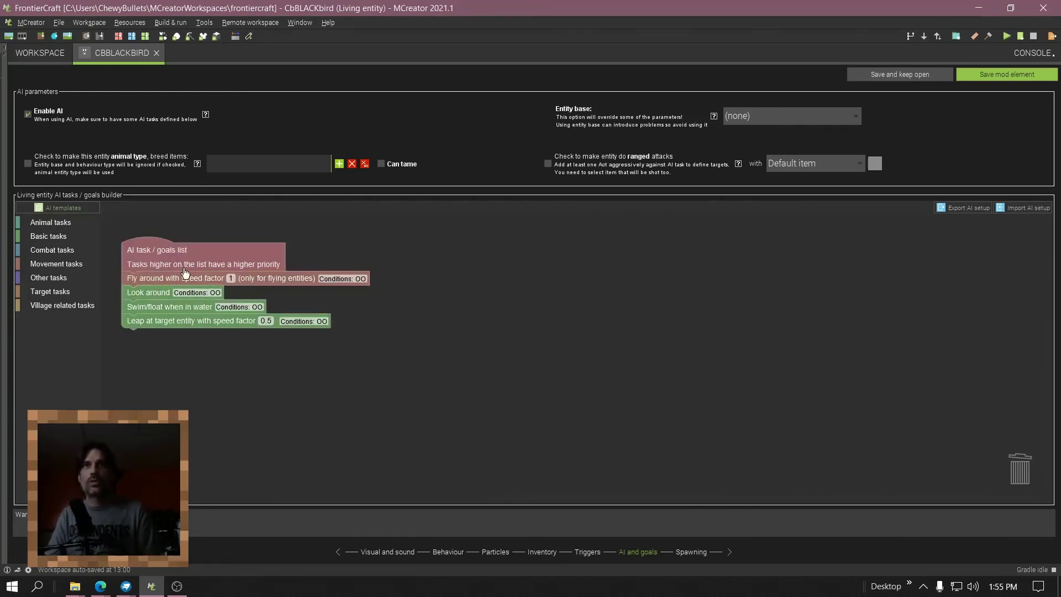
{"action": "left_click_drag", "start_coordinate": [155, 257], "coordinate": [284, 281]}
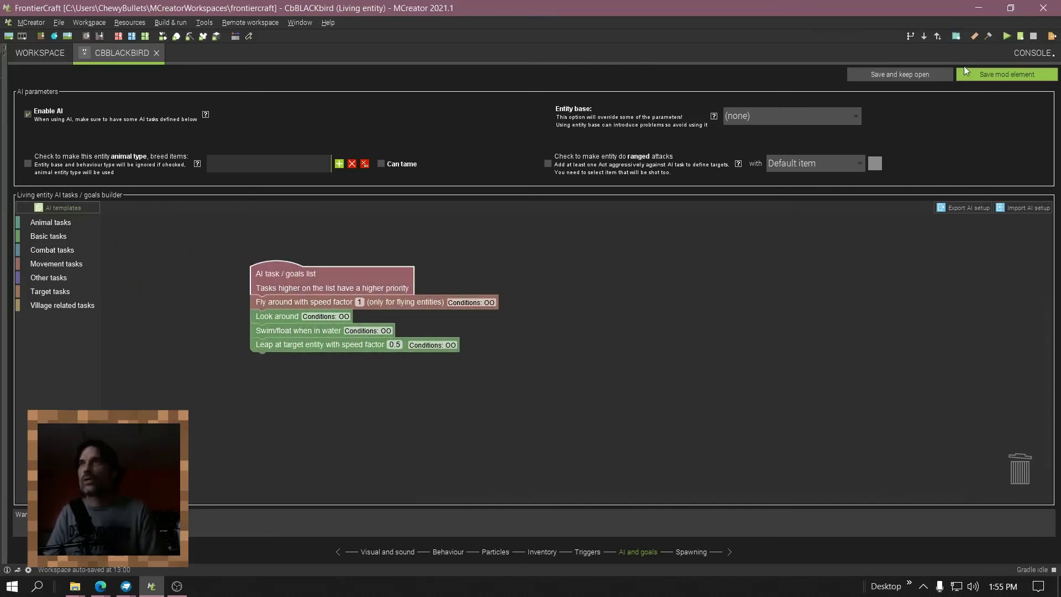
{"action": "left_click", "coordinate": [1002, 74]}
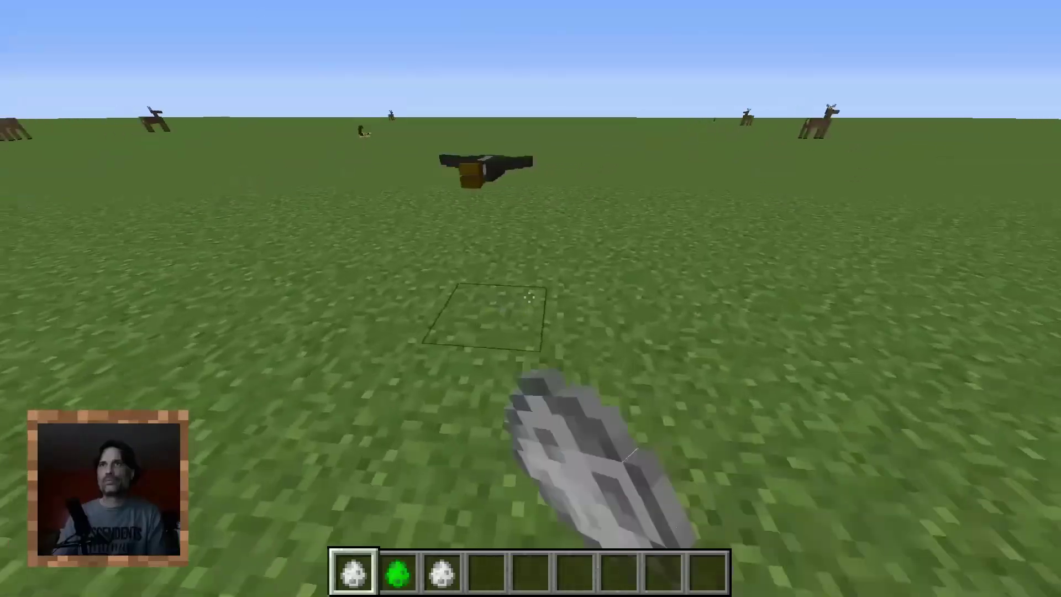
In Minecraft, spawn crows on the grass with the spawn egg and check how they fly
{"action": "right_click", "coordinate": [529, 297]}
{"action": "right_click", "coordinate": [530, 298]}
{"action": "key", "text": "s"}
{"action": "right_click", "coordinate": [530, 297]}
{"action": "right_click", "coordinate": [529, 297]}
{"action": "key", "text": "space"}
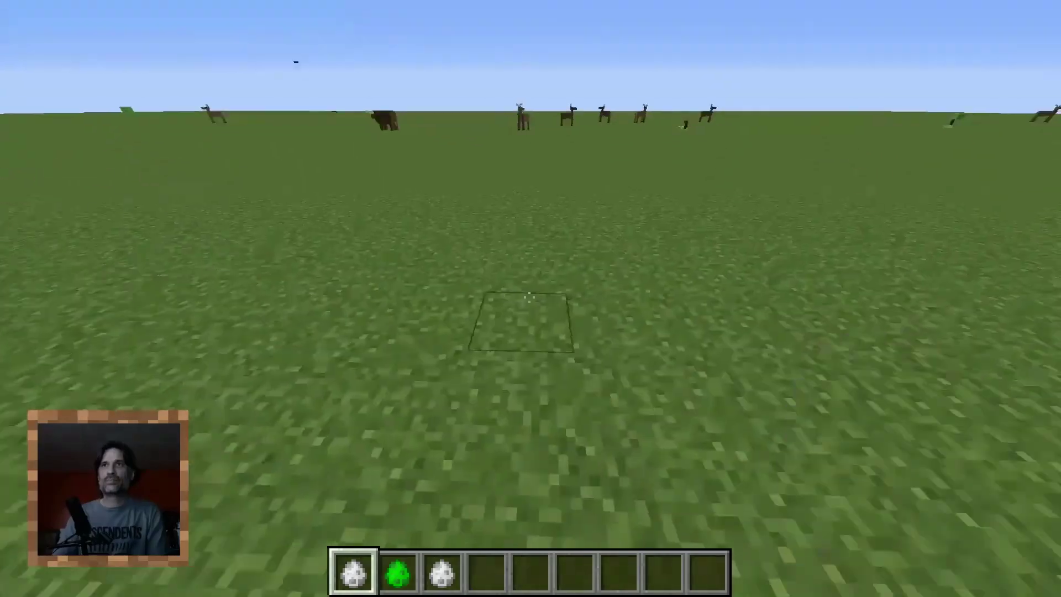
Spawn more birds on the grass with the held spawn egg and several hawks with the Desert Hawk Spawn Egg
{"action": "right_click", "coordinate": [530, 298]}
{"action": "right_click", "coordinate": [530, 297]}
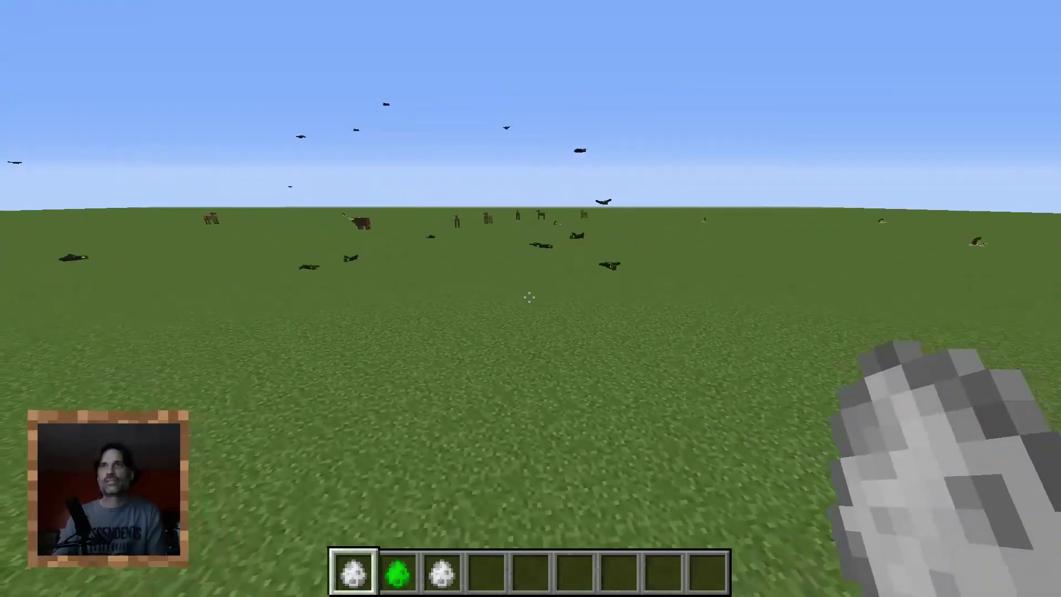
{"action": "key", "text": "2"}
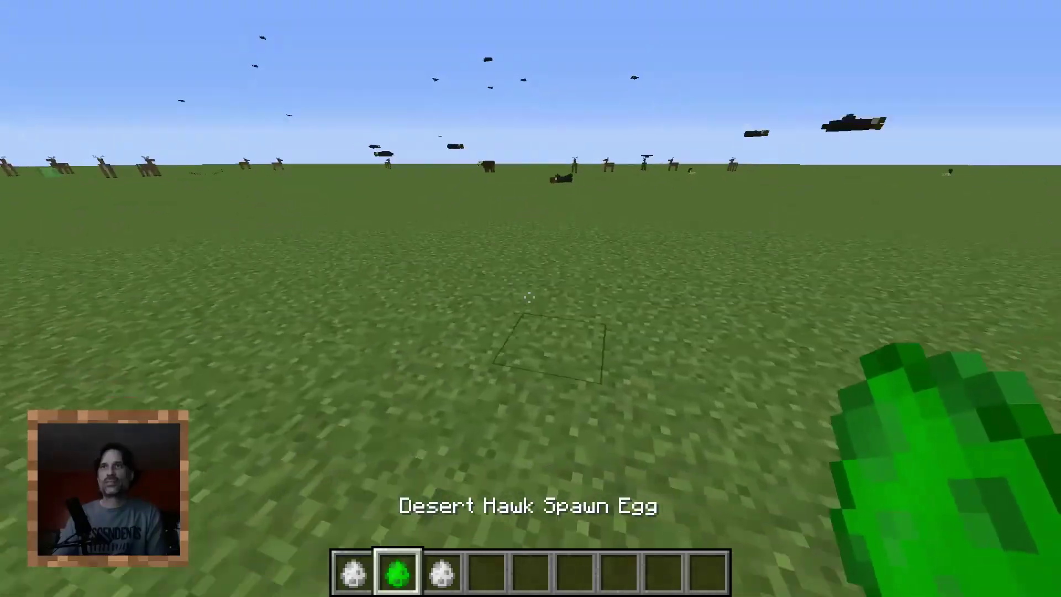
{"action": "right_click", "coordinate": [530, 298]}
{"action": "right_click", "coordinate": [529, 297]}
{"action": "right_click", "coordinate": [529, 298]}
{"action": "right_click", "coordinate": [529, 297]}
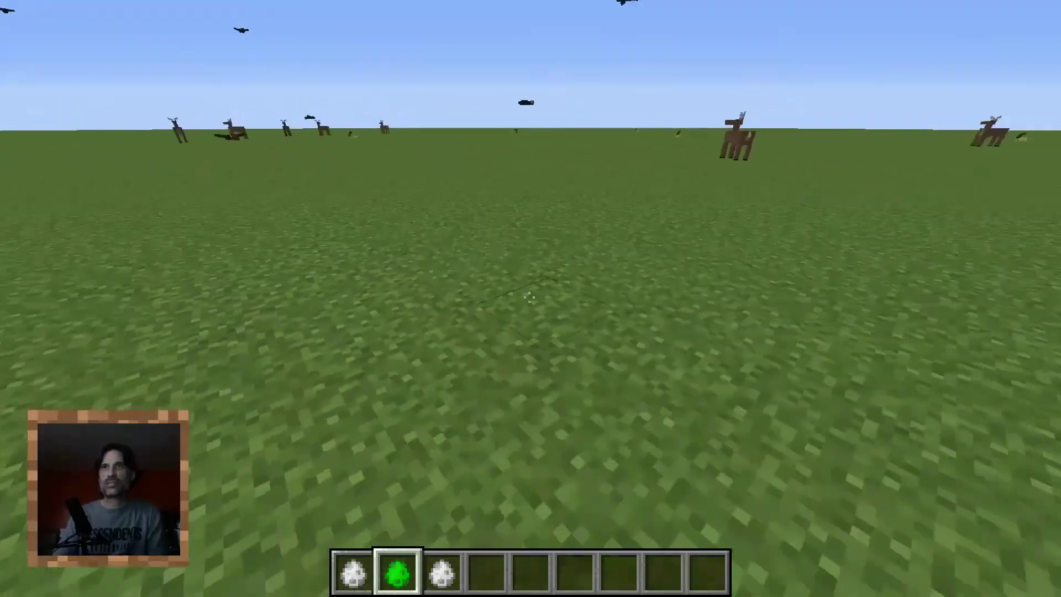
Spawn several vultures on the grass with the Vulture Spawn Egg and follow the birds to check their flight
{"action": "key", "text": "3"}
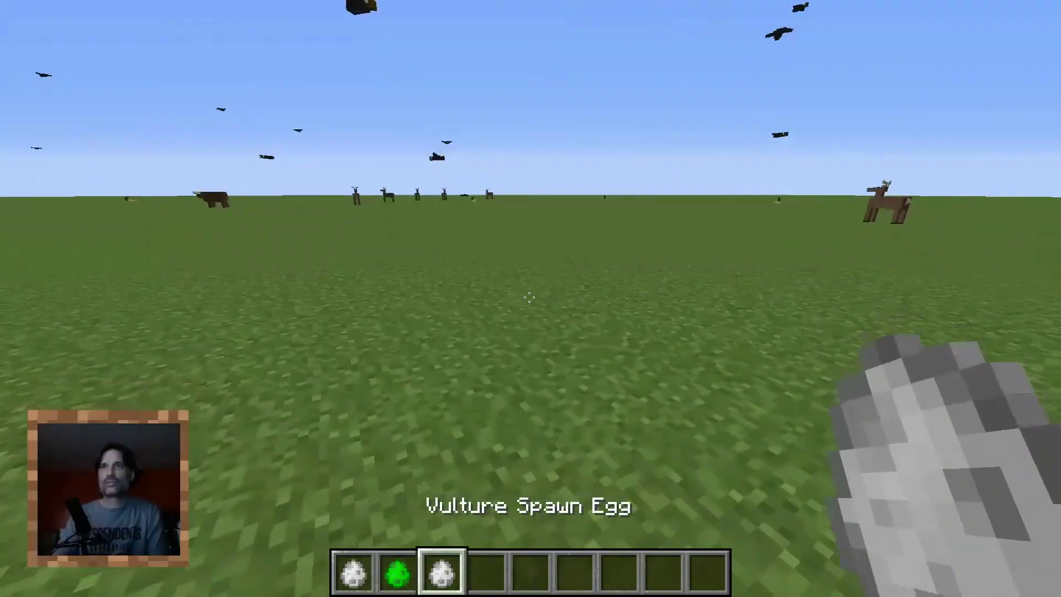
{"action": "right_click", "coordinate": [530, 297]}
{"action": "right_click", "coordinate": [530, 297]}
{"action": "right_click", "coordinate": [529, 297]}
{"action": "right_click", "coordinate": [530, 297]}
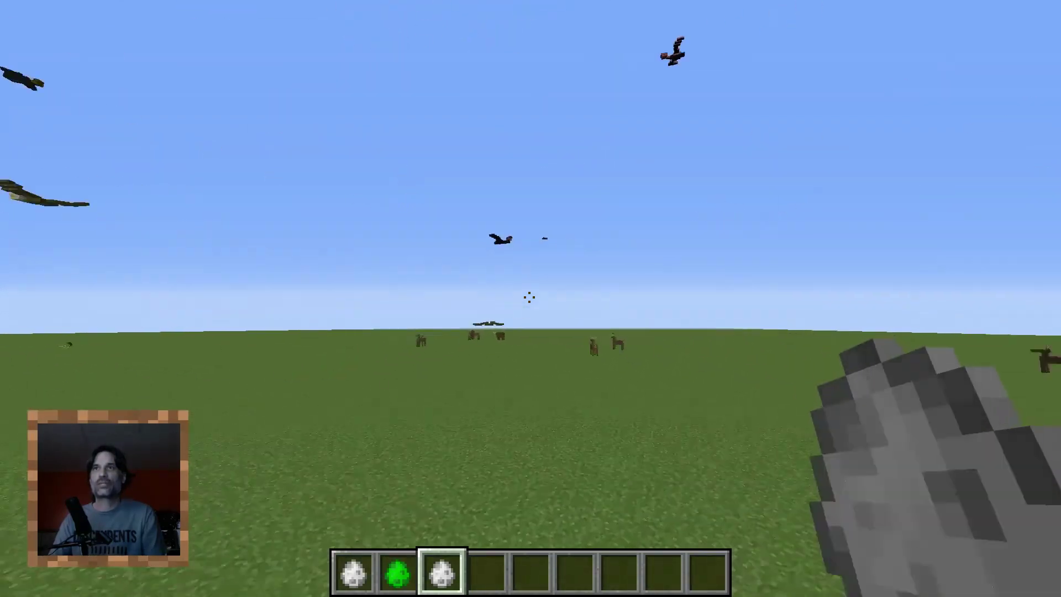
{"action": "key", "text": "w"}
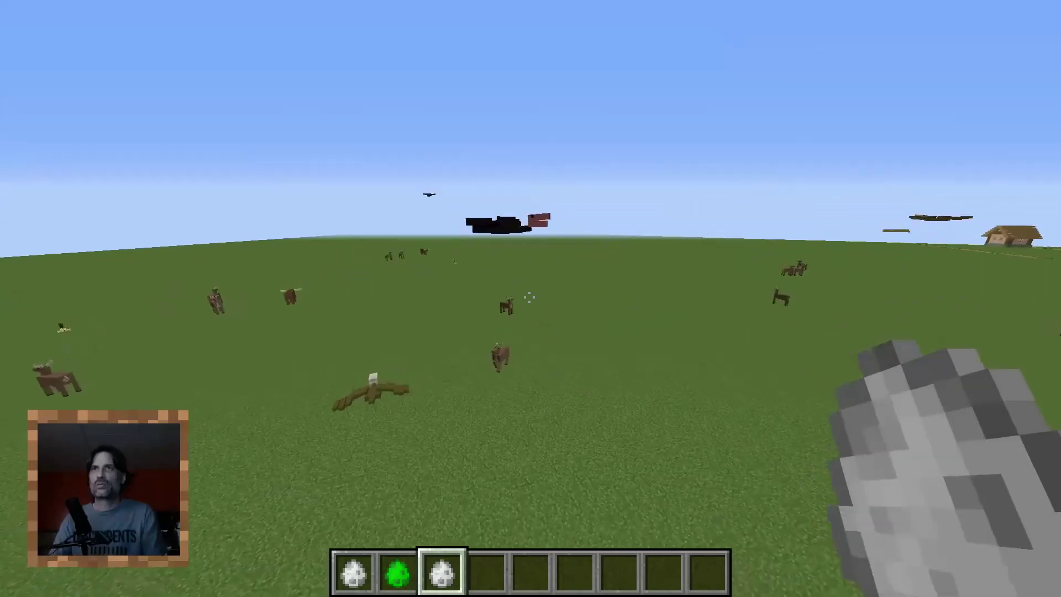